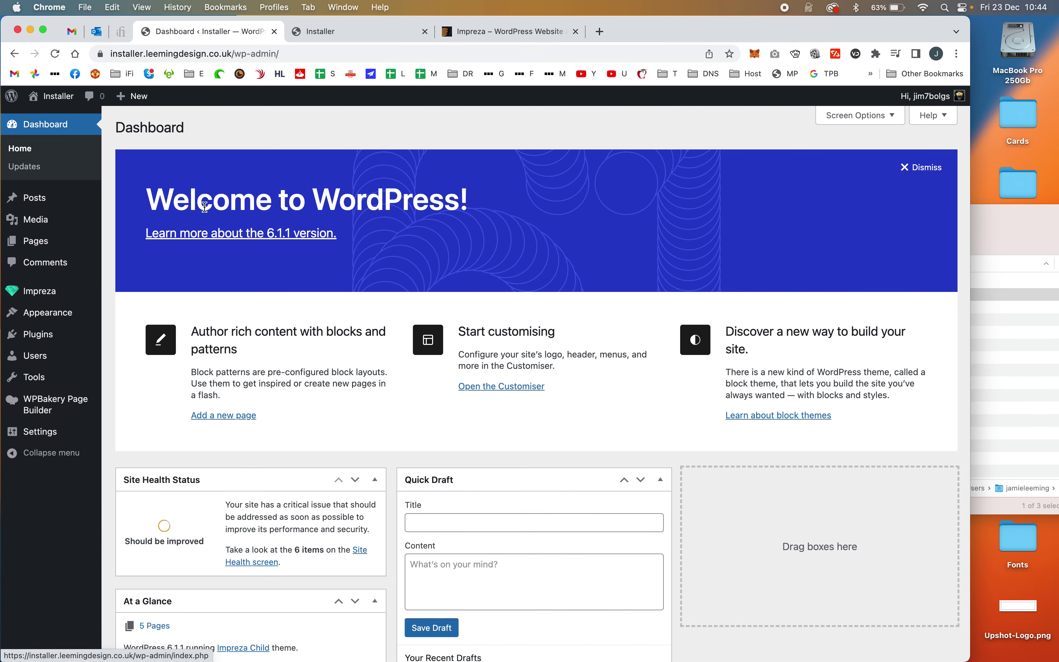
Step: Open the Posts list in a new tab, start a new post and collapse its Custom appearance in Grid box
mouse_move(35, 198)
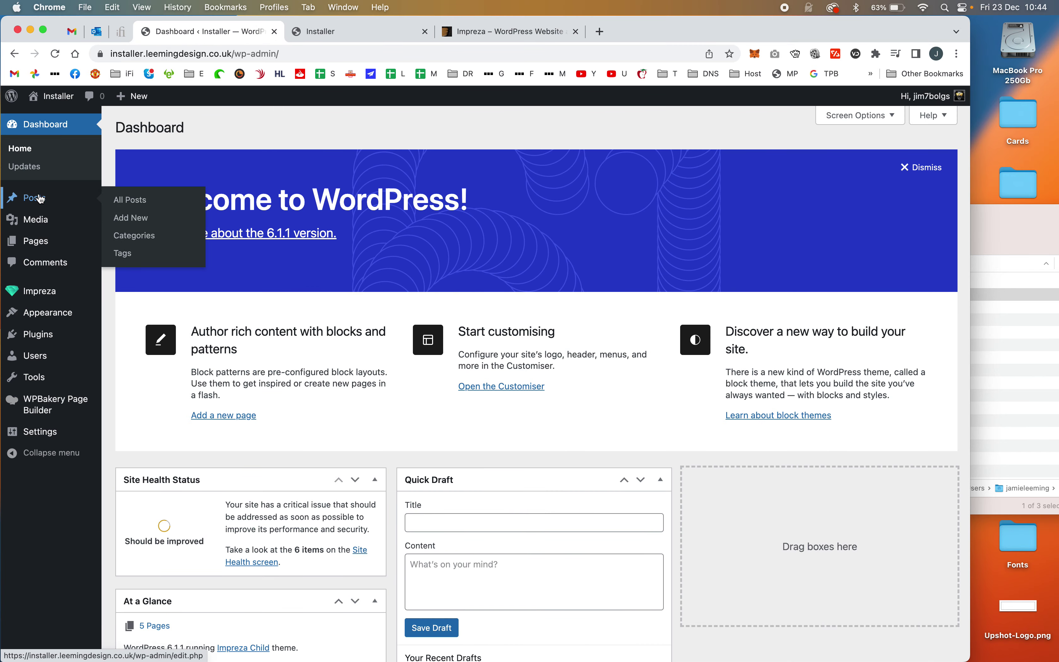
mouse_move(83, 242)
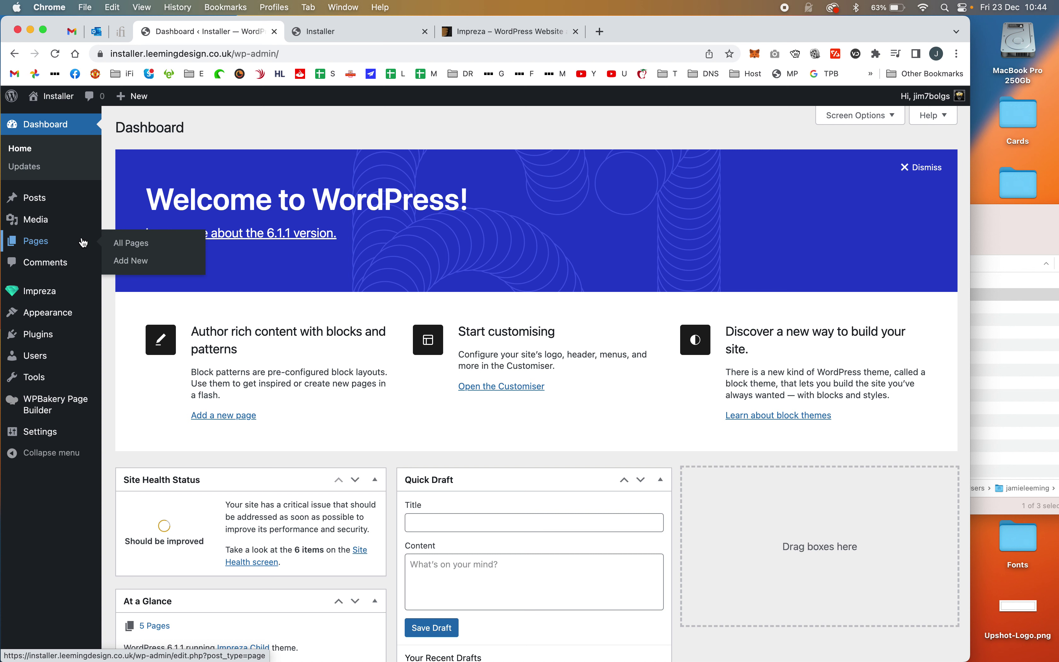
left_click(49, 200, "super")
left_click(351, 41)
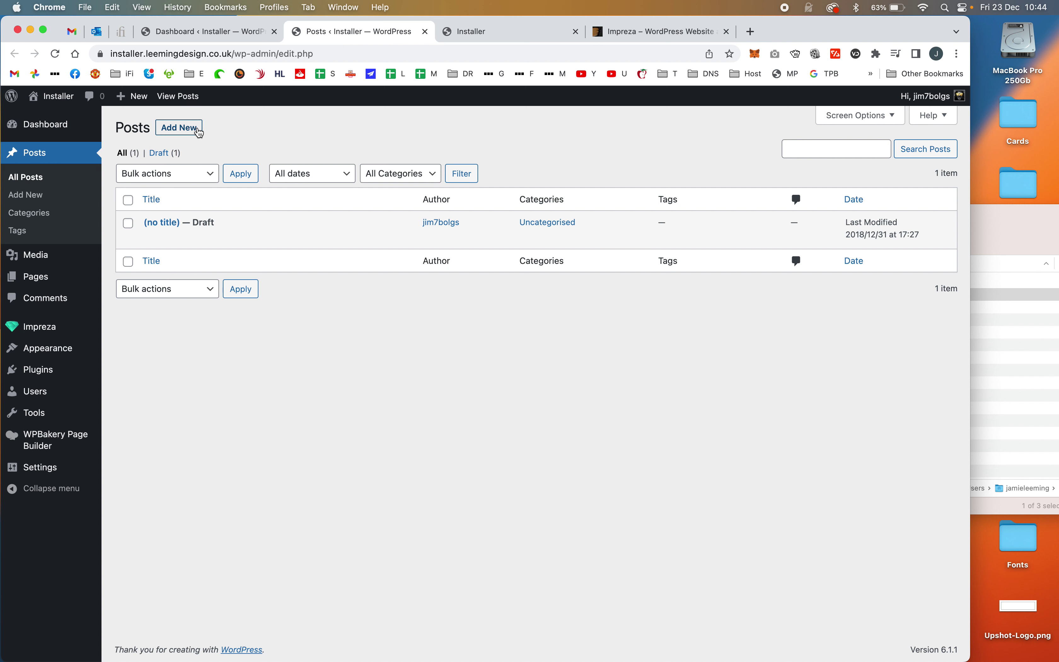
left_click(198, 131)
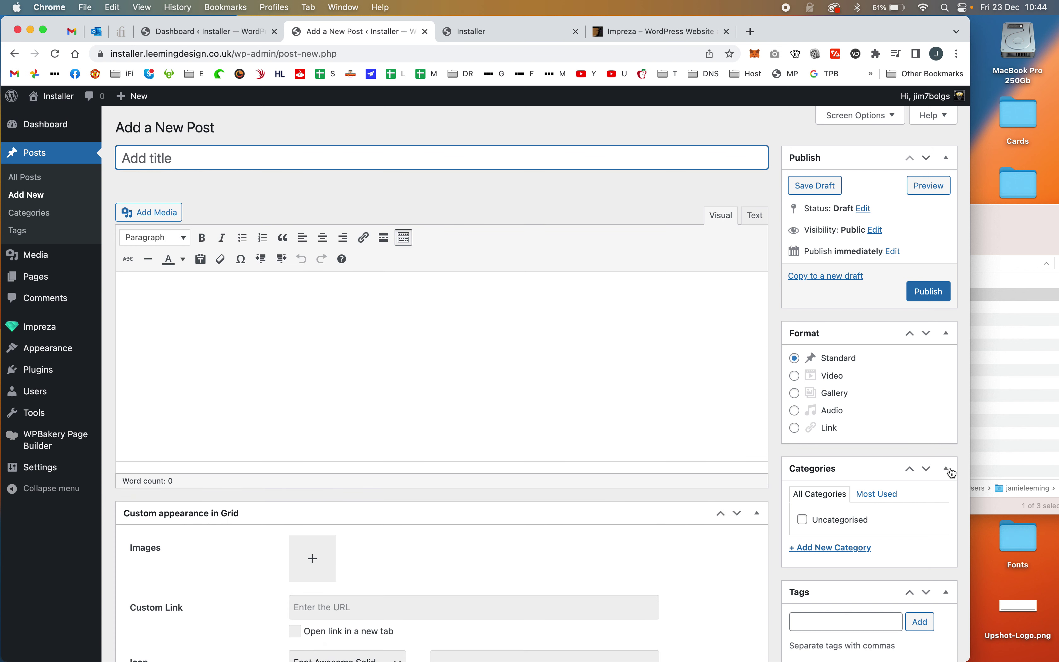
left_click(670, 514)
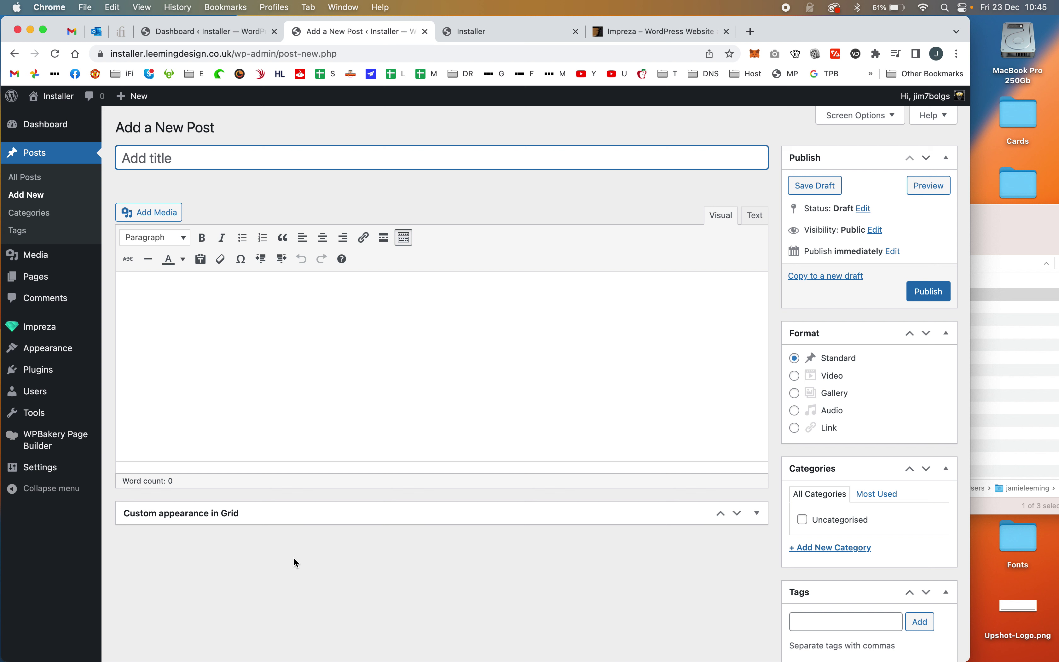
left_click(223, 339)
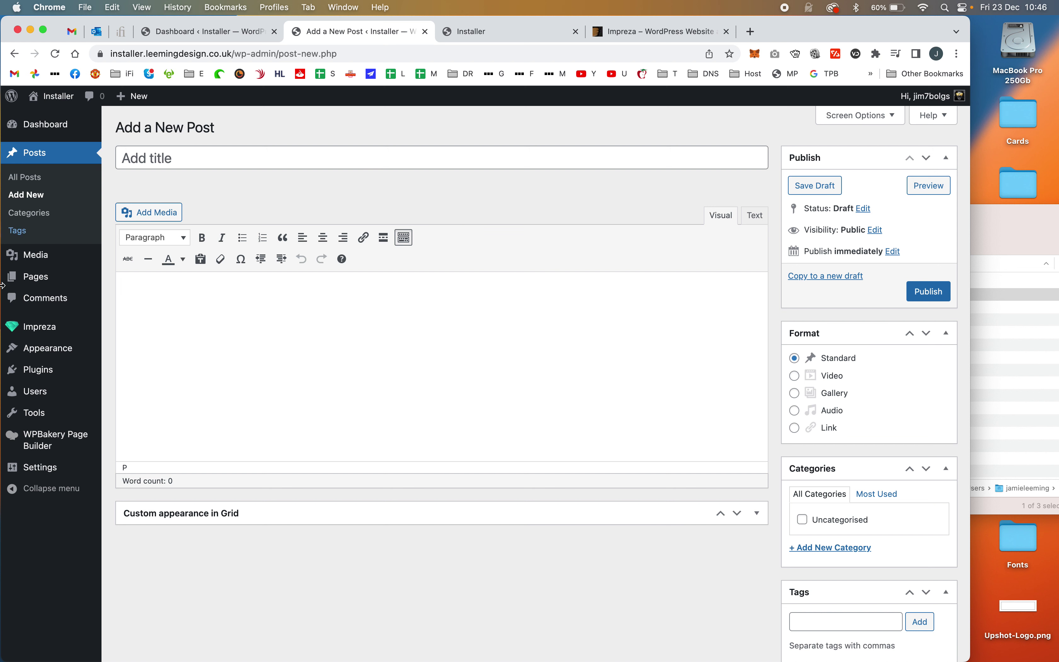
Step: Activate the Custom Post Type UI plugin from the site's installed plugins
left_click(40, 336)
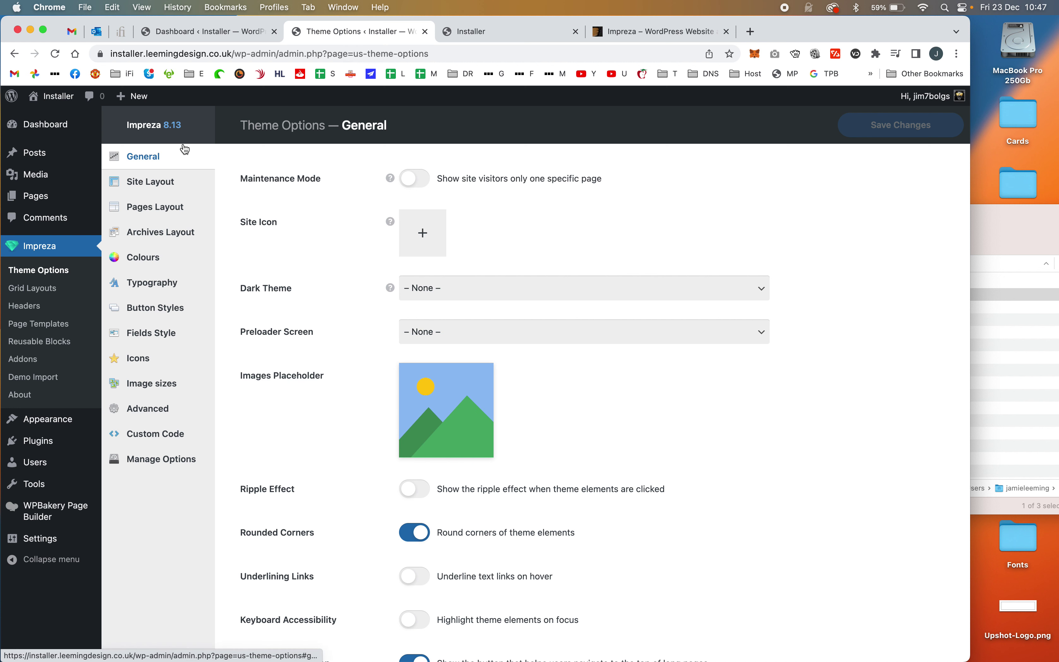
left_click(39, 447)
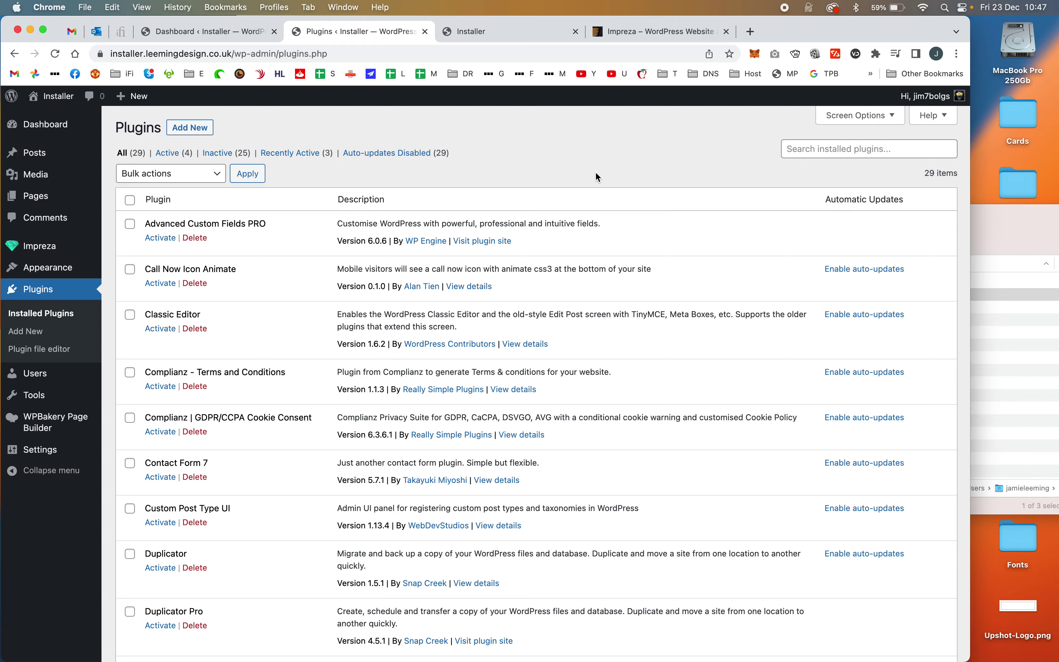
scroll(596, 171, "down", 15)
scroll(596, 171, "down", 5)
scroll(596, 171, "up", 15)
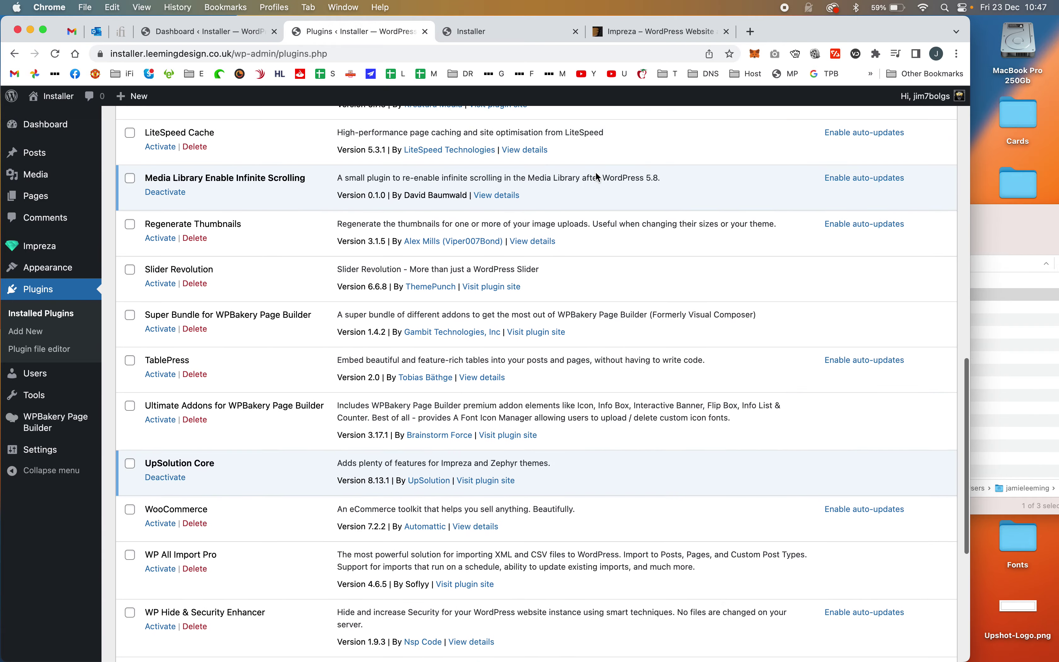
scroll(596, 173, "down", 3)
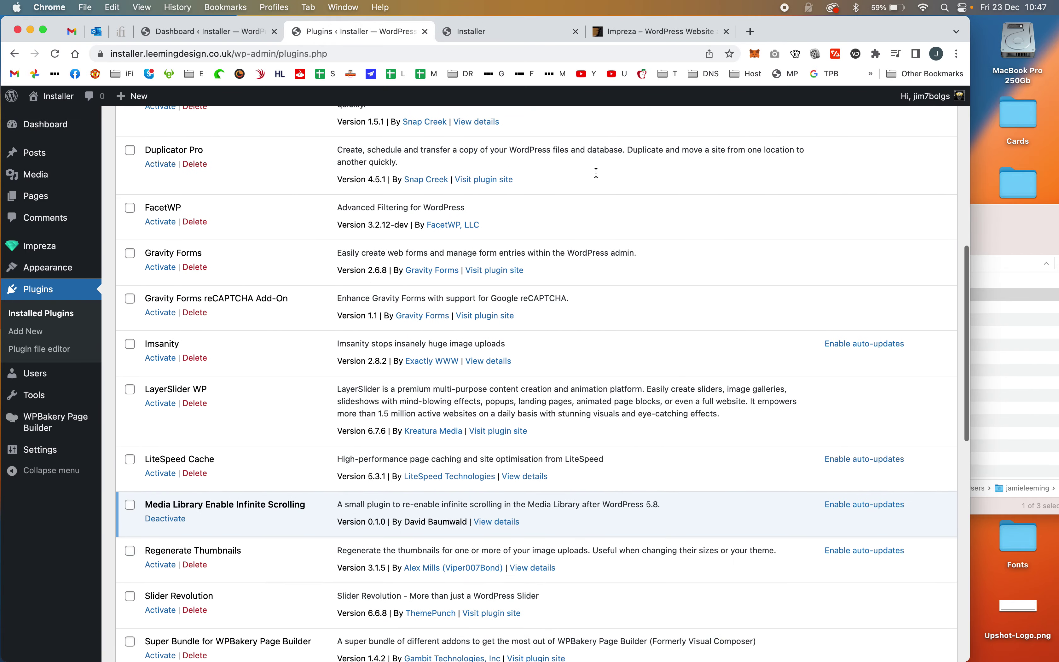
scroll(596, 173, "up", 10)
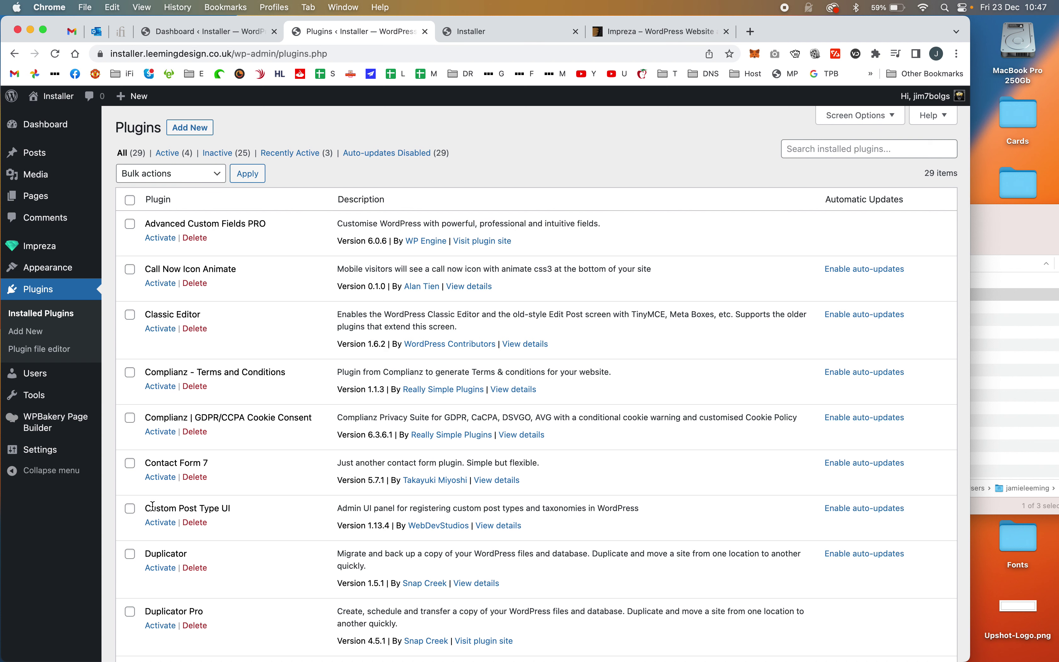
left_click(161, 523)
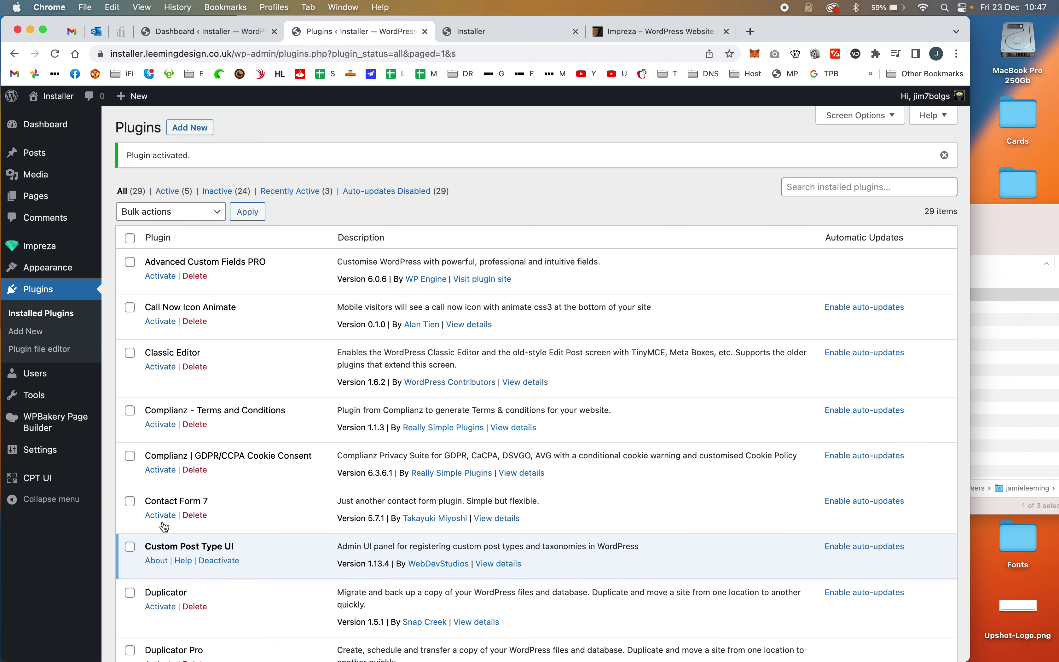
Step: Search the directory of new plugins for "cptui" and for "acf"
left_click(198, 126)
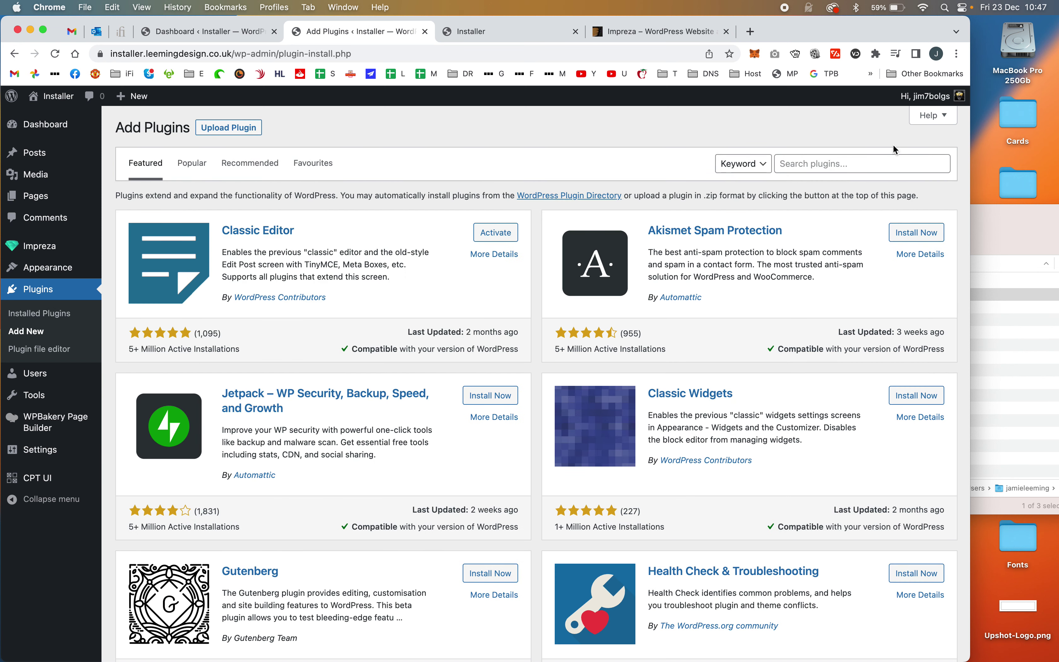
left_click(887, 159)
type("cptui")
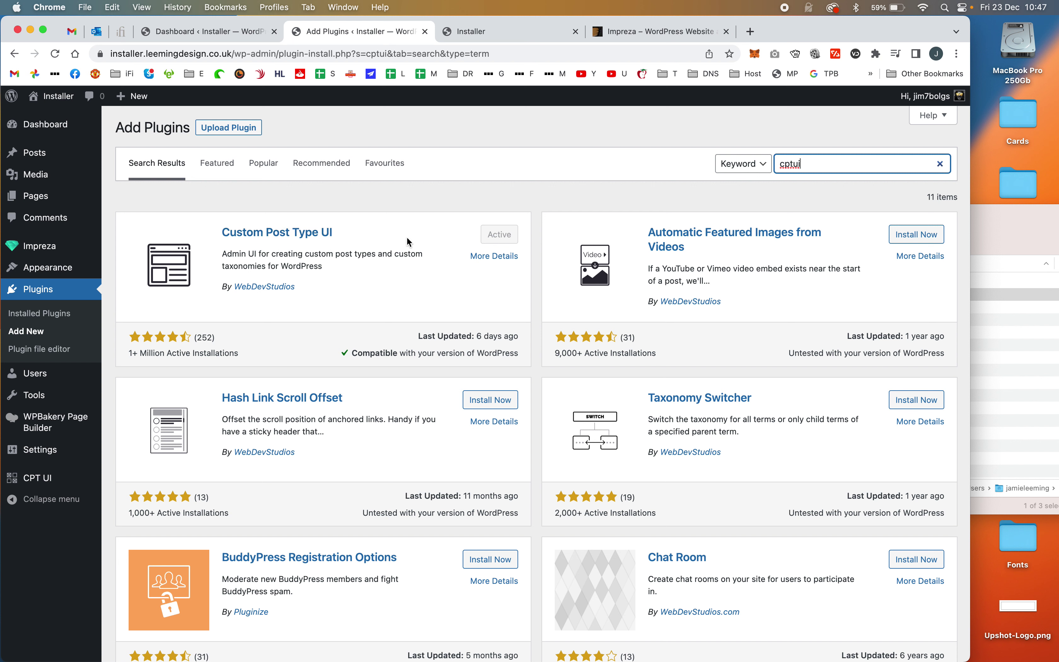
left_click_drag(817, 170, 754, 169)
type("acf")
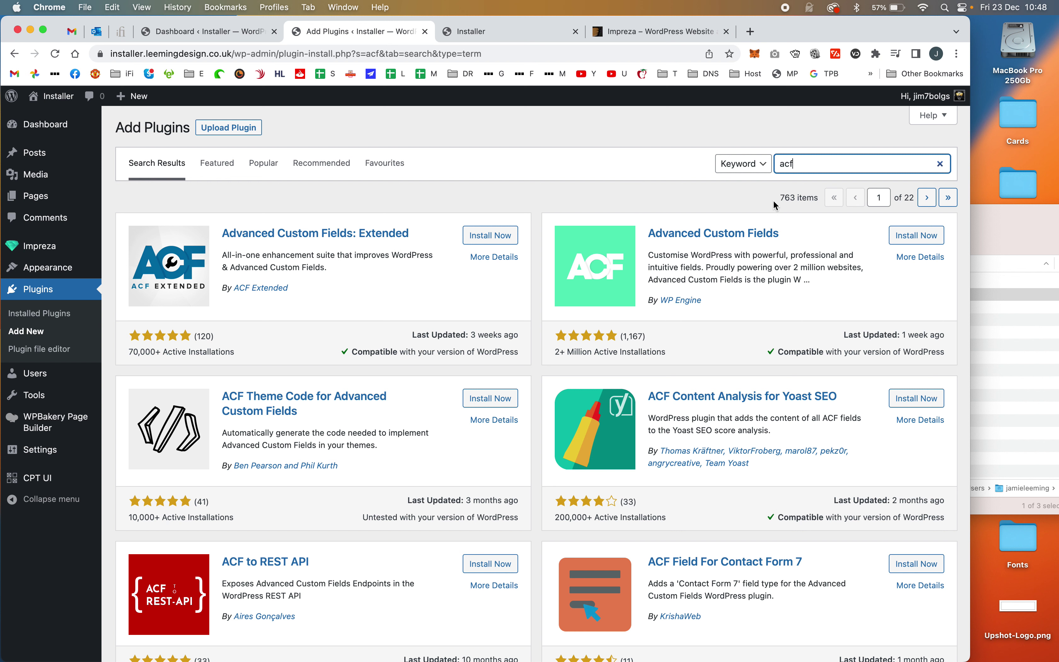
Step: Activate Advanced Custom Fields PRO from the Impreza theme's addons
mouse_move(48, 249)
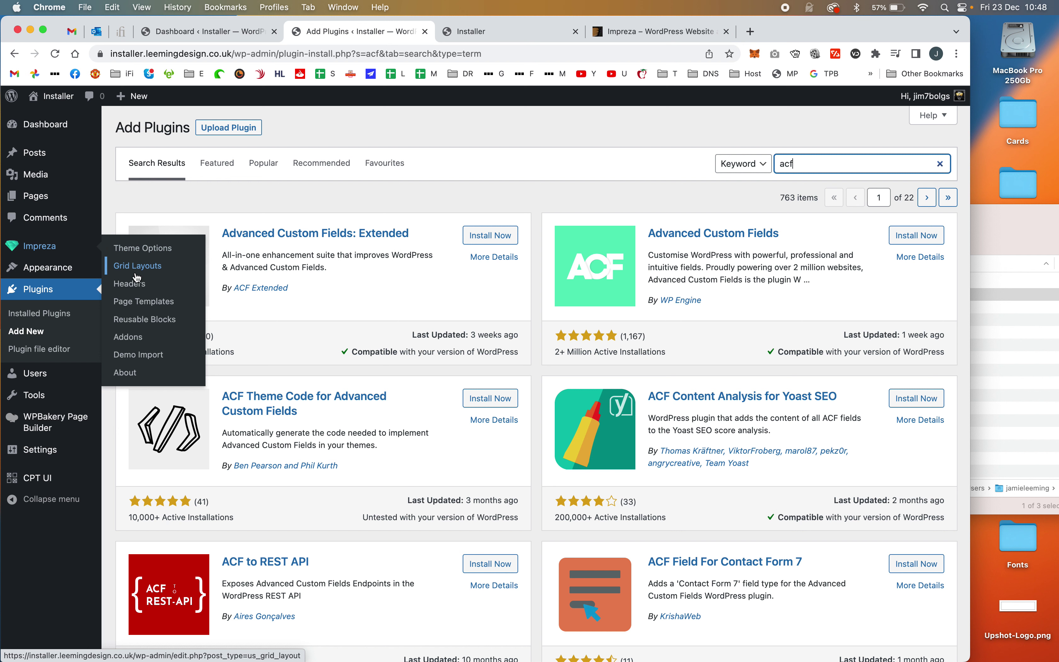
left_click(139, 337)
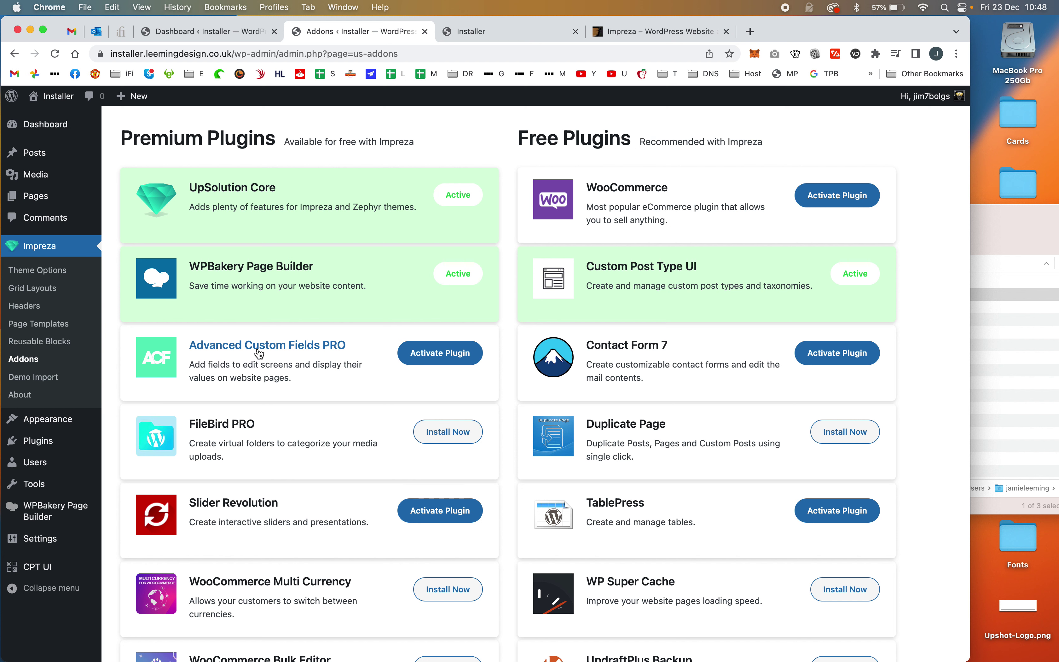
left_click(452, 359)
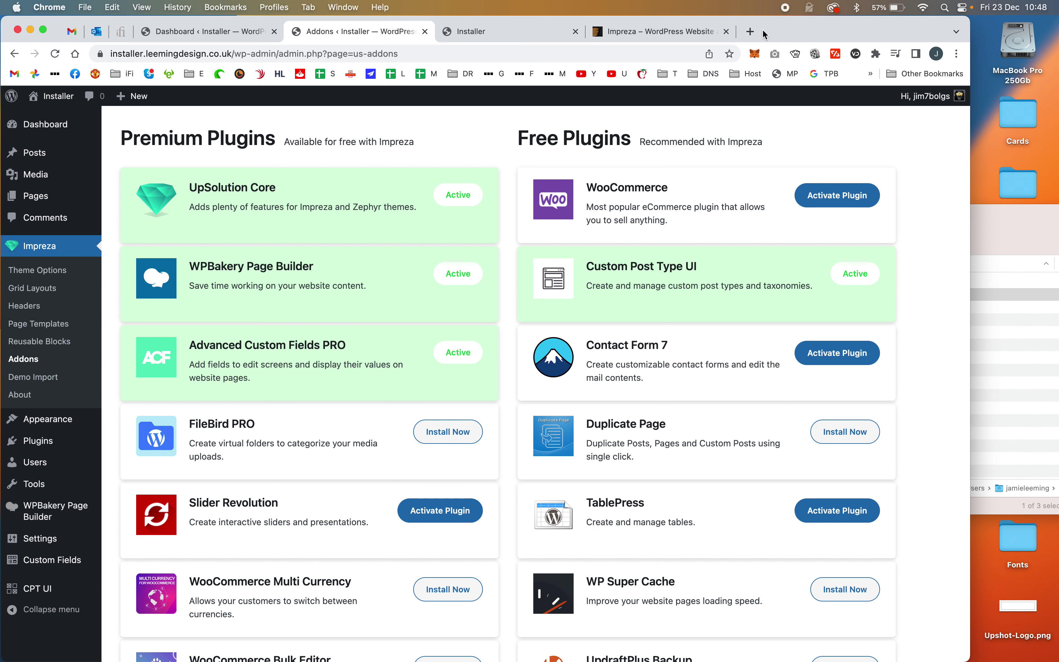
Step: Open becconsall.leemingdesign.co.uk in a new tab and look through the museum cards on its Other Museums page
left_click(750, 32)
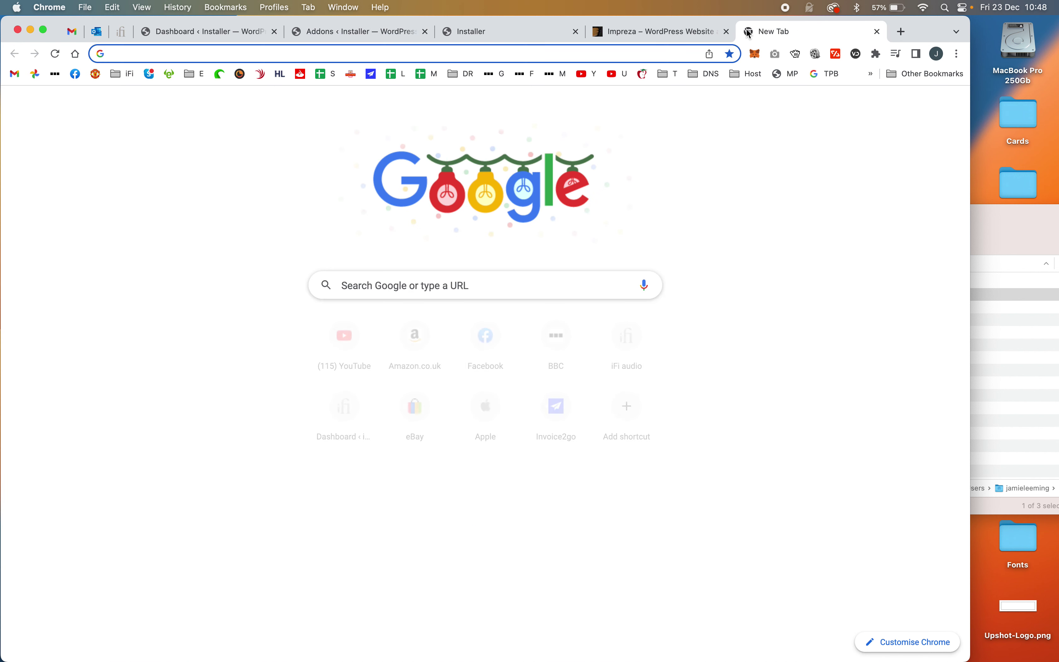
type("becconsall.leemingdesign.co.uk")
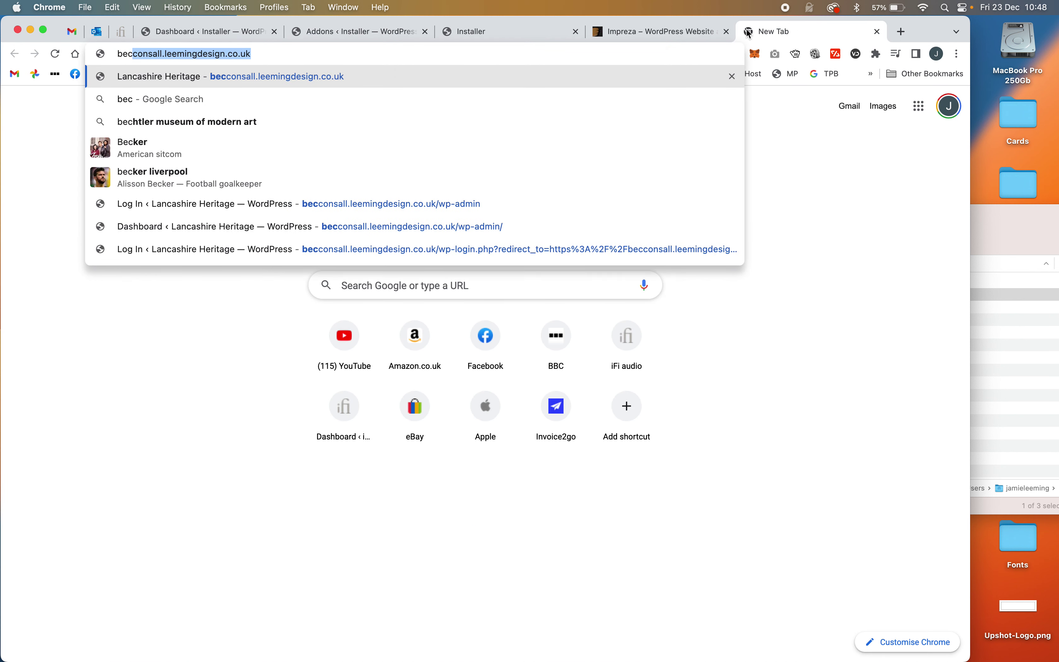
key("Return")
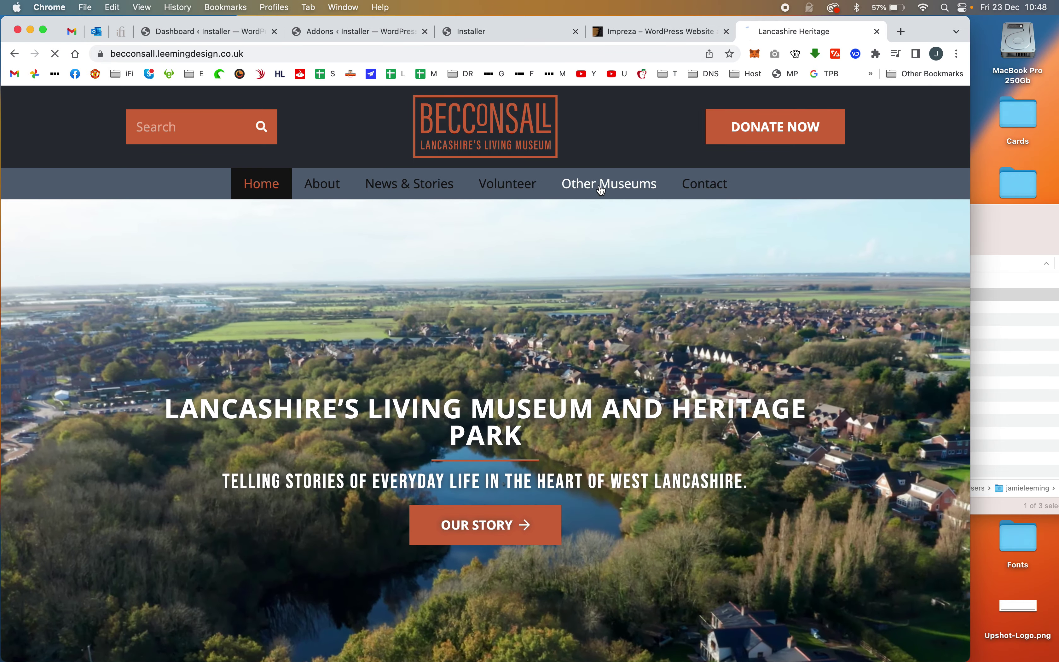
left_click(600, 187)
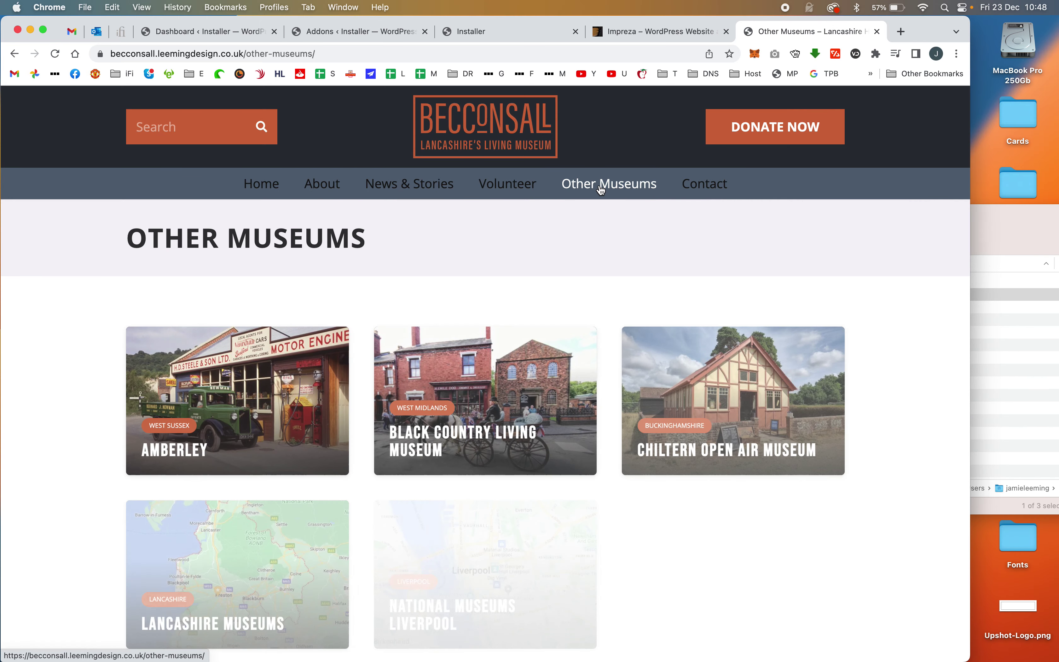
scroll(38, 312, "down", 2)
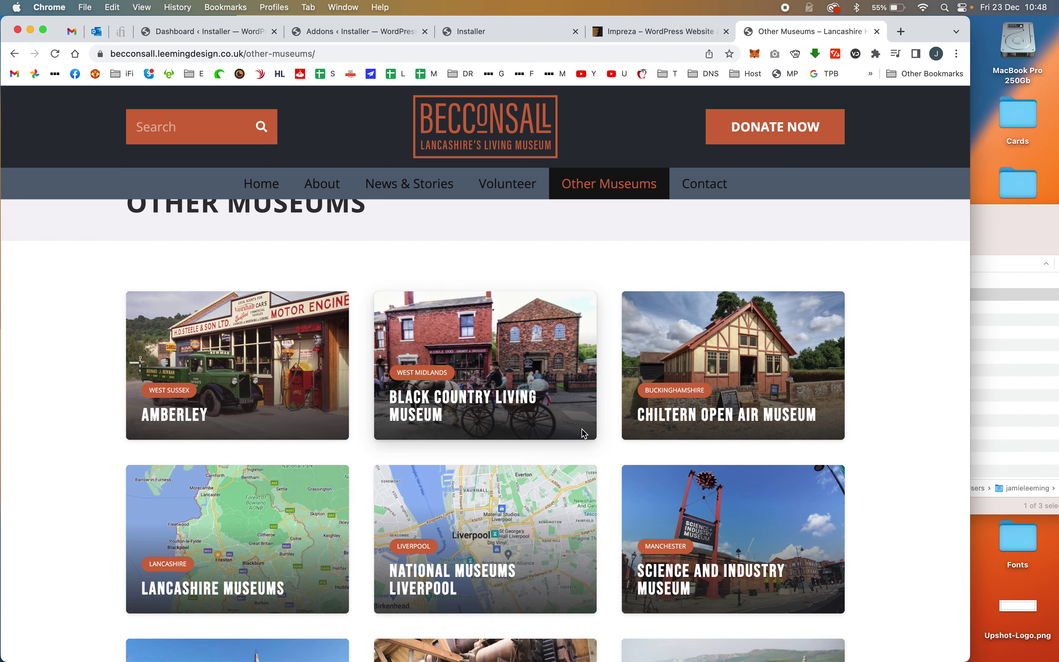
scroll(582, 428, "down", 5)
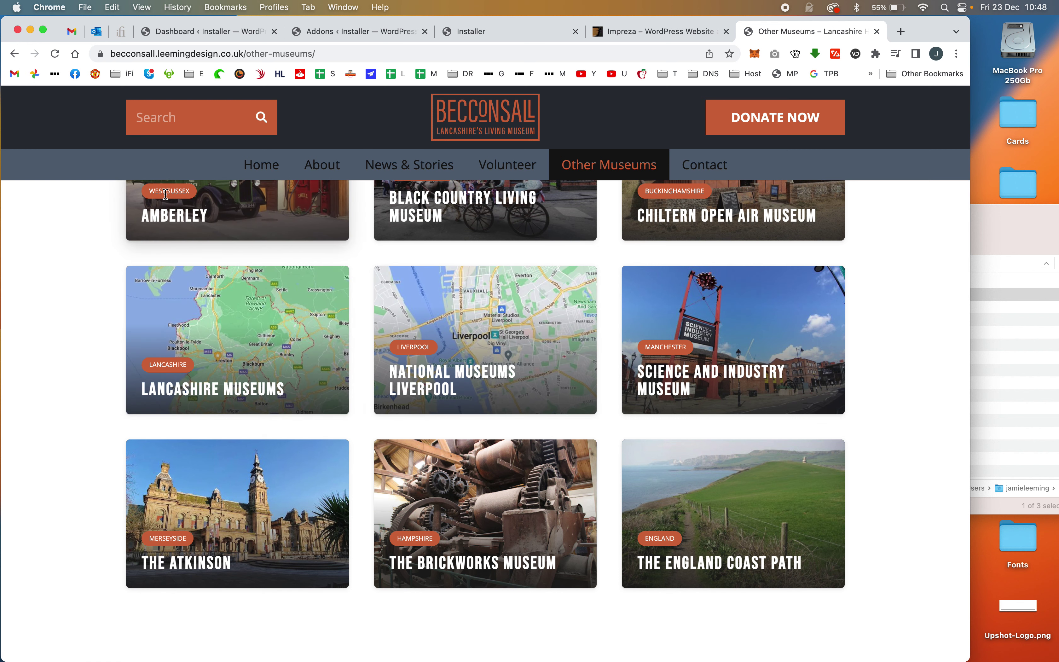
scroll(410, 380, "up", 3)
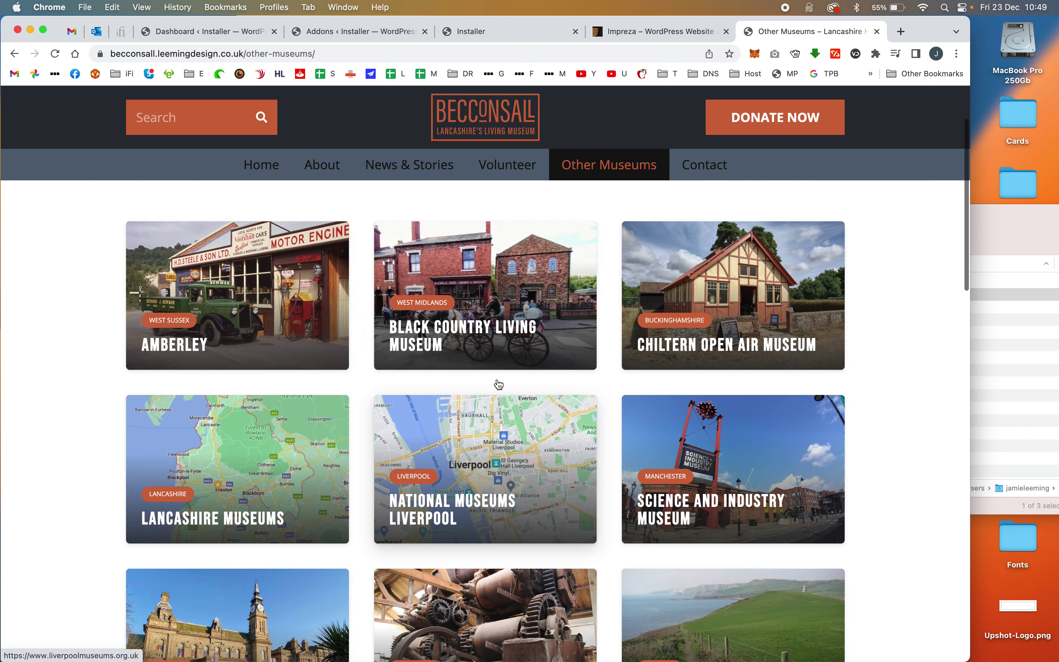
Step: Check where the Black Country Living Museum card links, and close both the museum's site and the Becconsall site
left_click(482, 319)
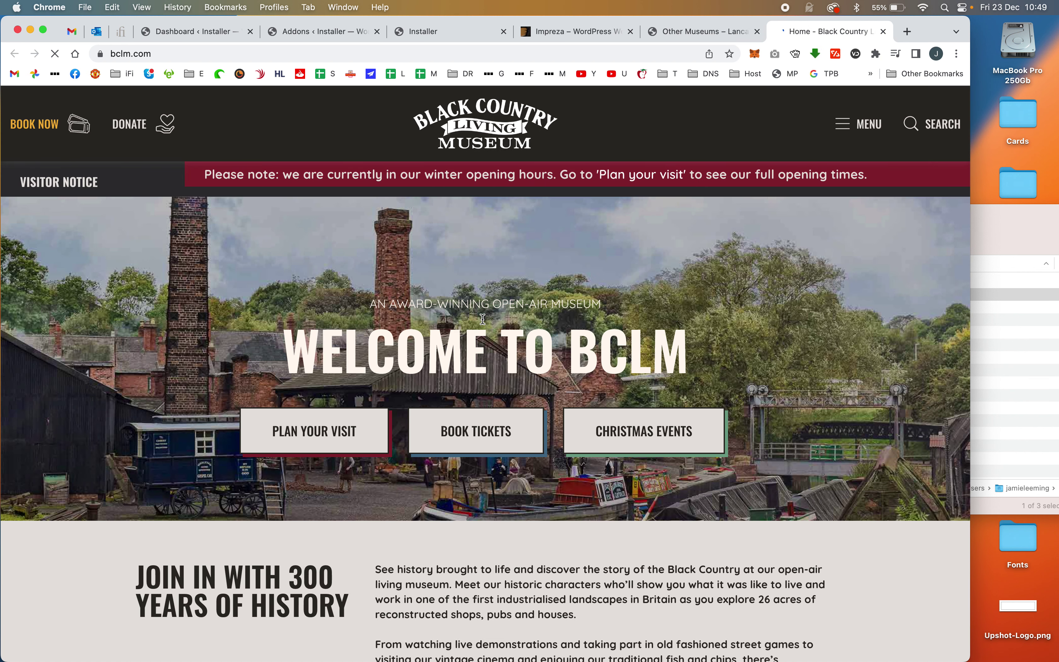
key("super+w")
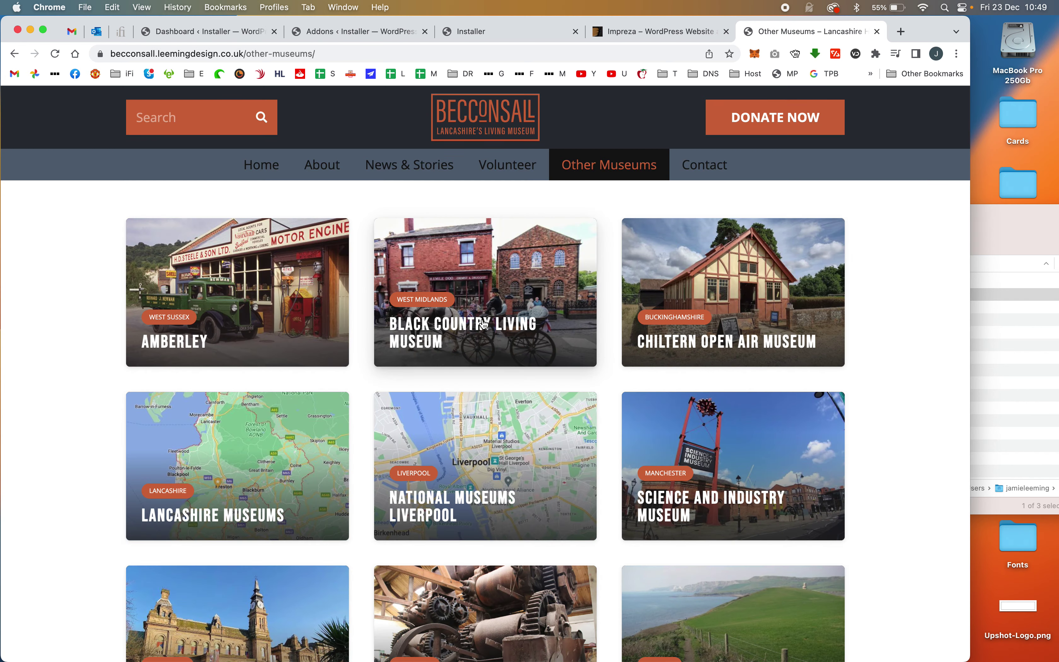
key("super+w")
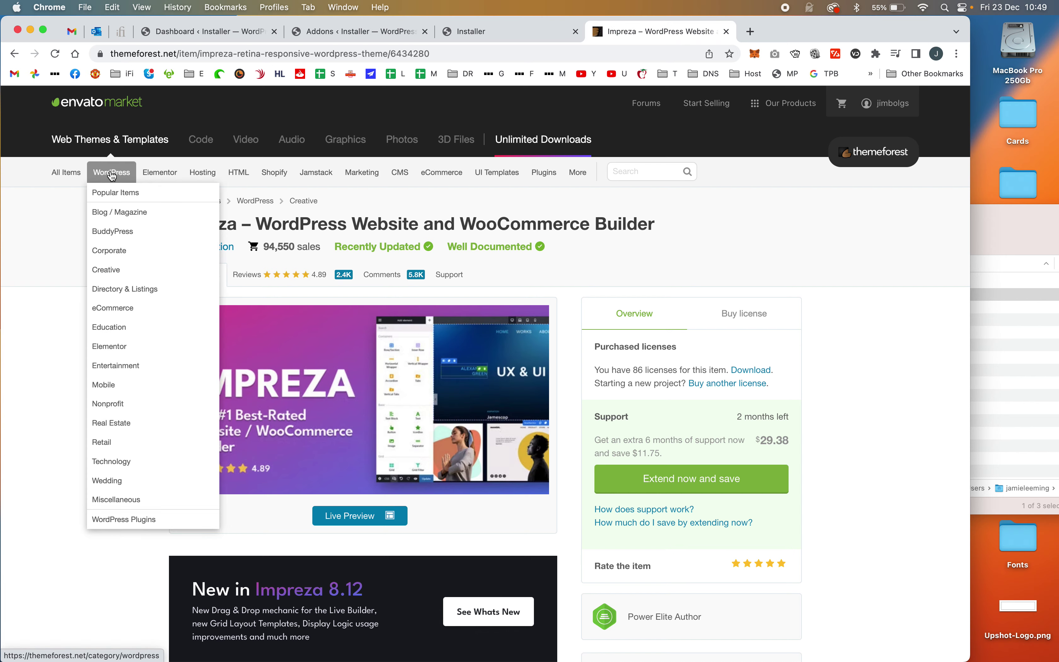
Step: Look up the Impreza theme among ThemeForest's popular WordPress items, and close the ThemeForest page
left_click(113, 194)
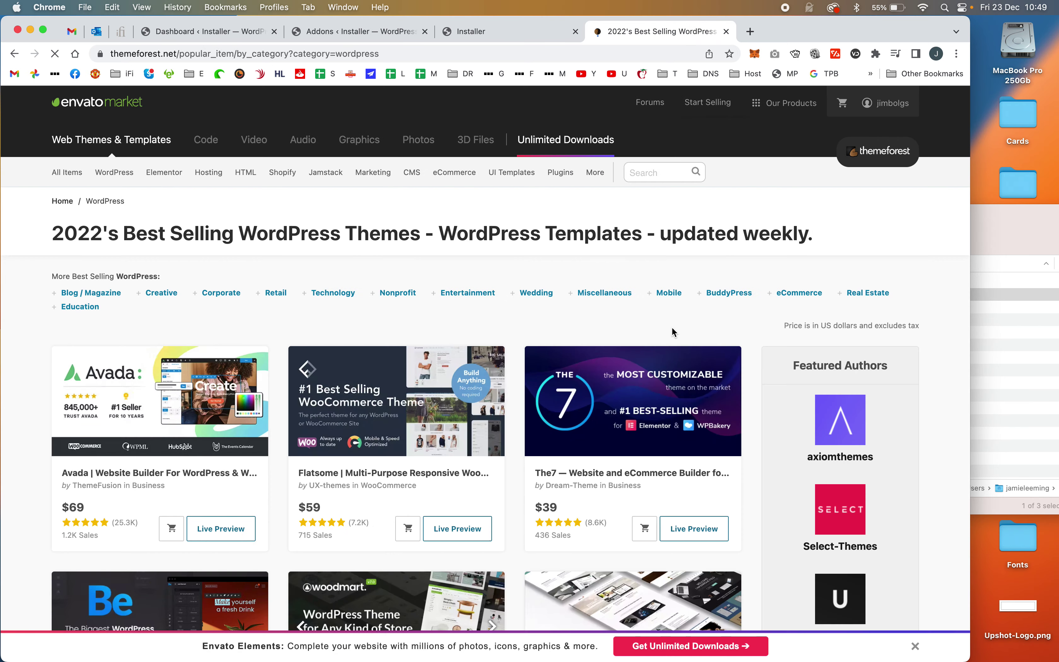
scroll(673, 332, "down", 15)
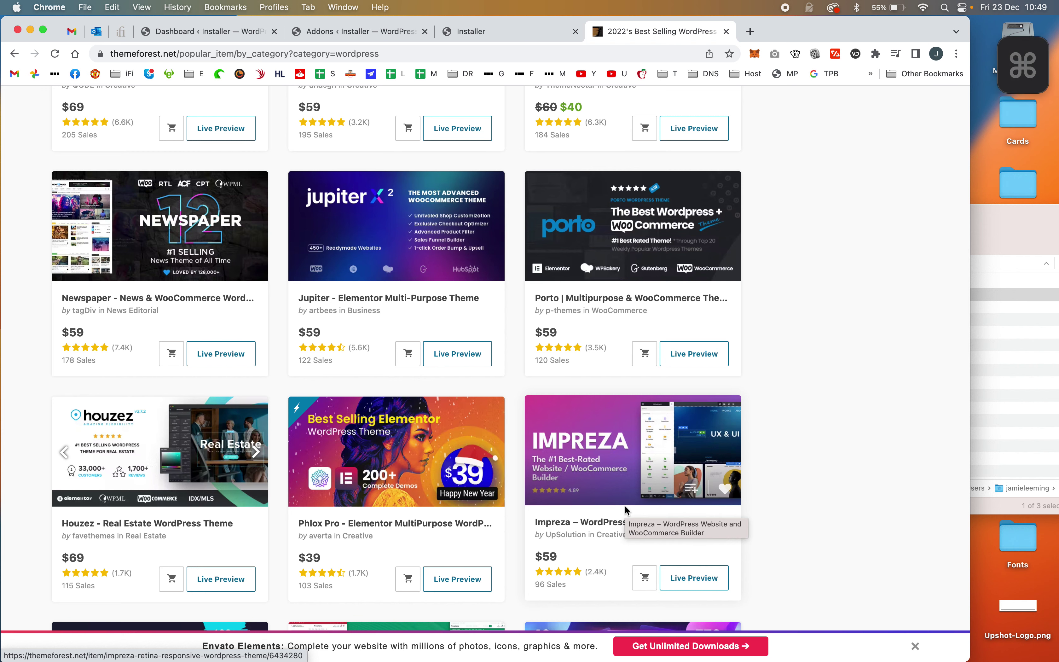
key("super+w")
Step: Return to the WordPress admin and open the CPT UI form for adding a new post type at its slug field
left_click(287, 41)
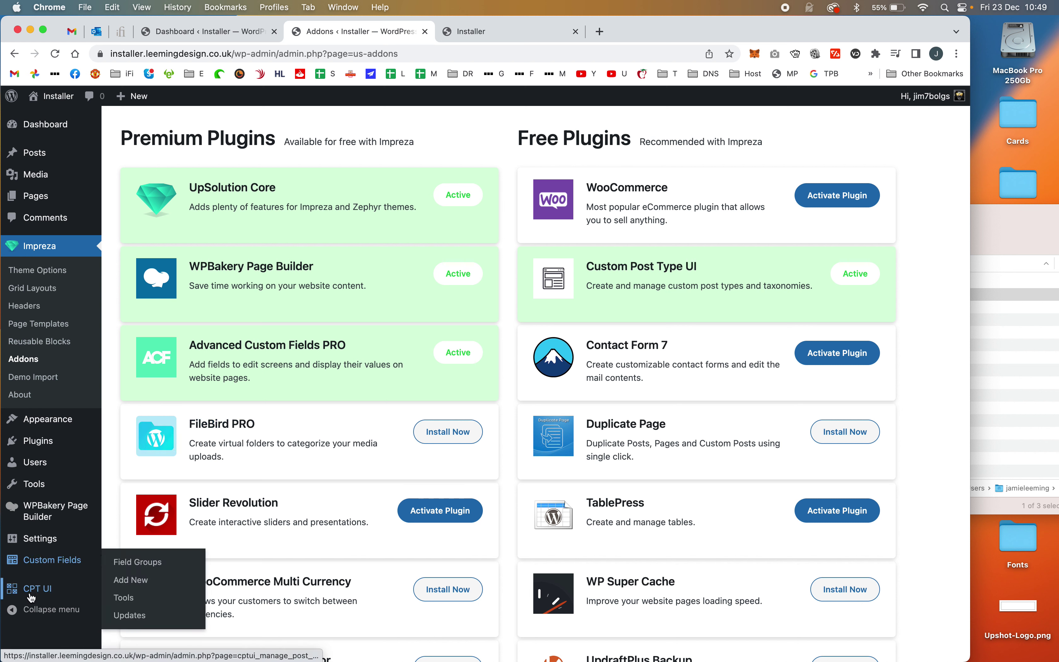
mouse_move(47, 590)
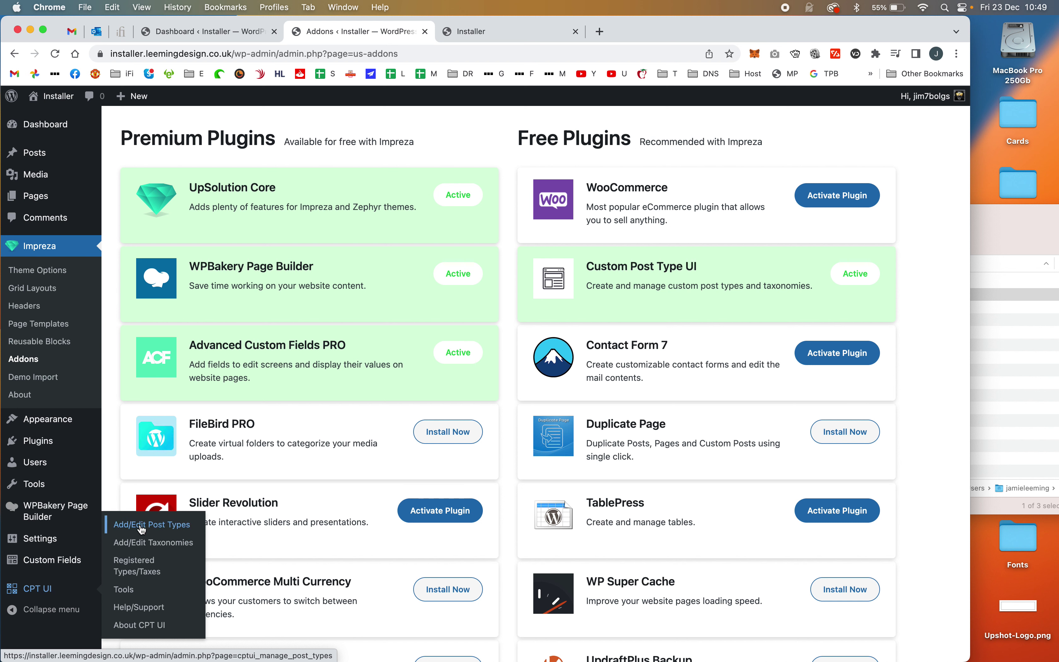
left_click(161, 526)
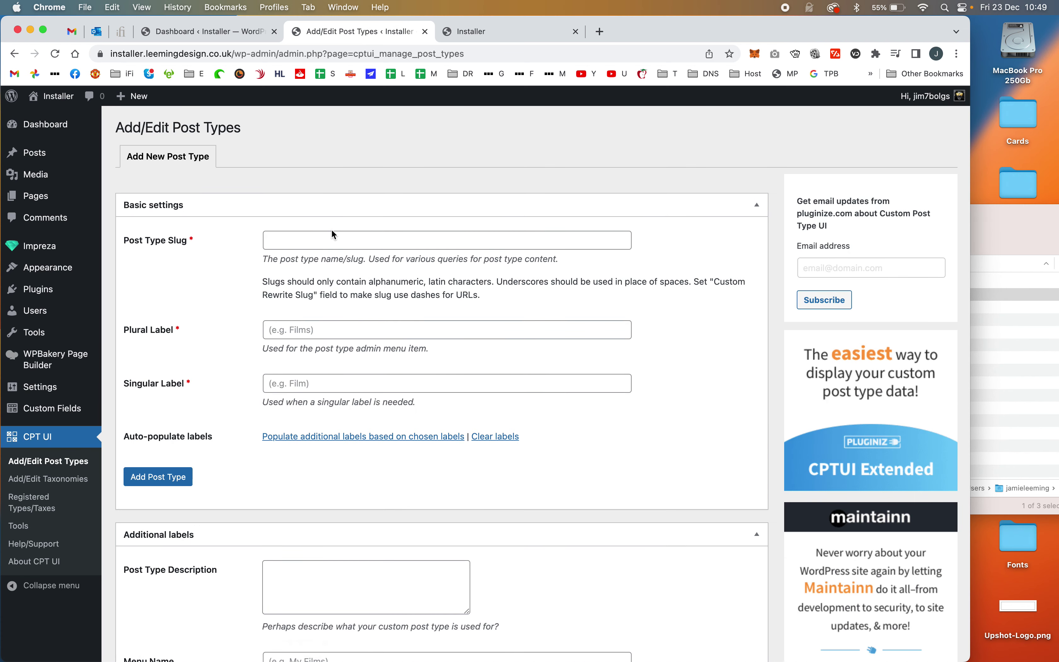
left_click(344, 232)
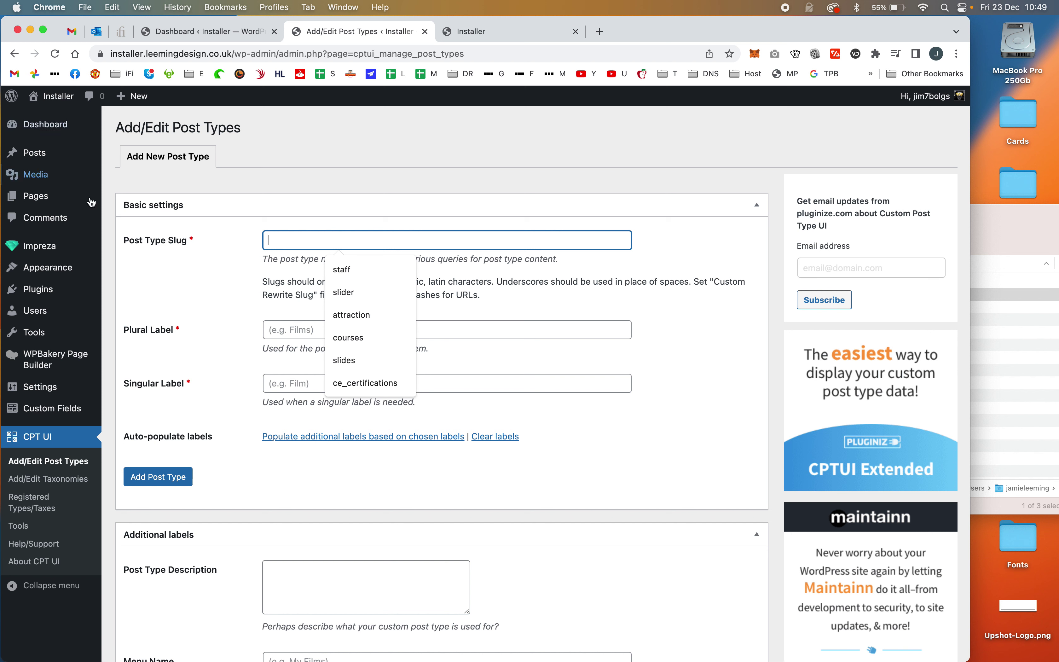
Step: Enter museum as the slug of the new post type
left_click(43, 156, "super")
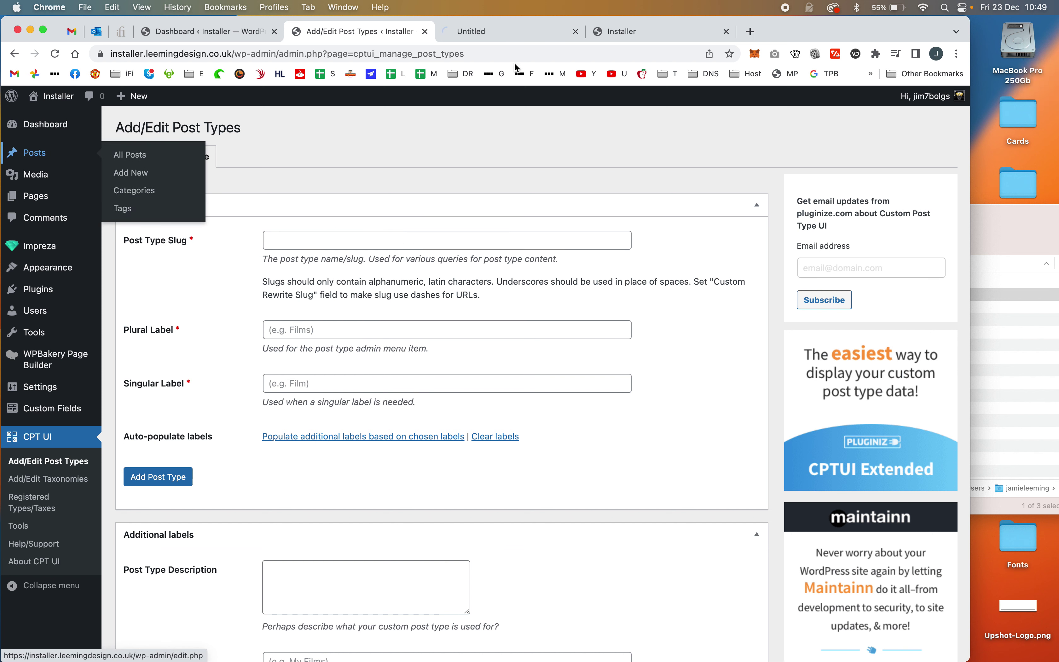
left_click(583, 31)
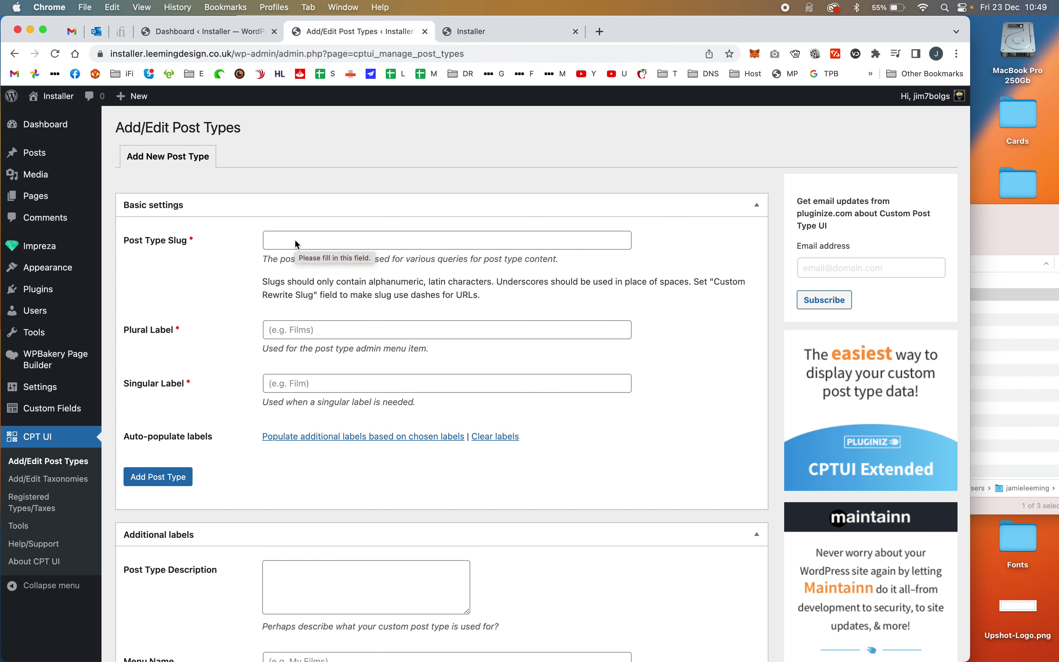
left_click(319, 240)
type("m")
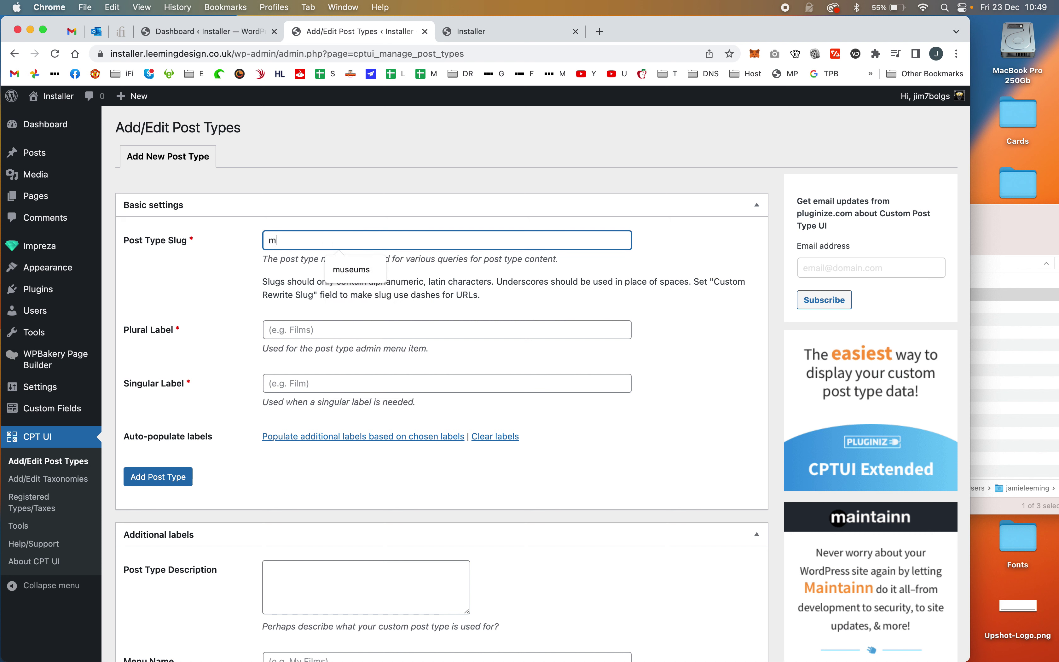
type("useums")
left_click(447, 329)
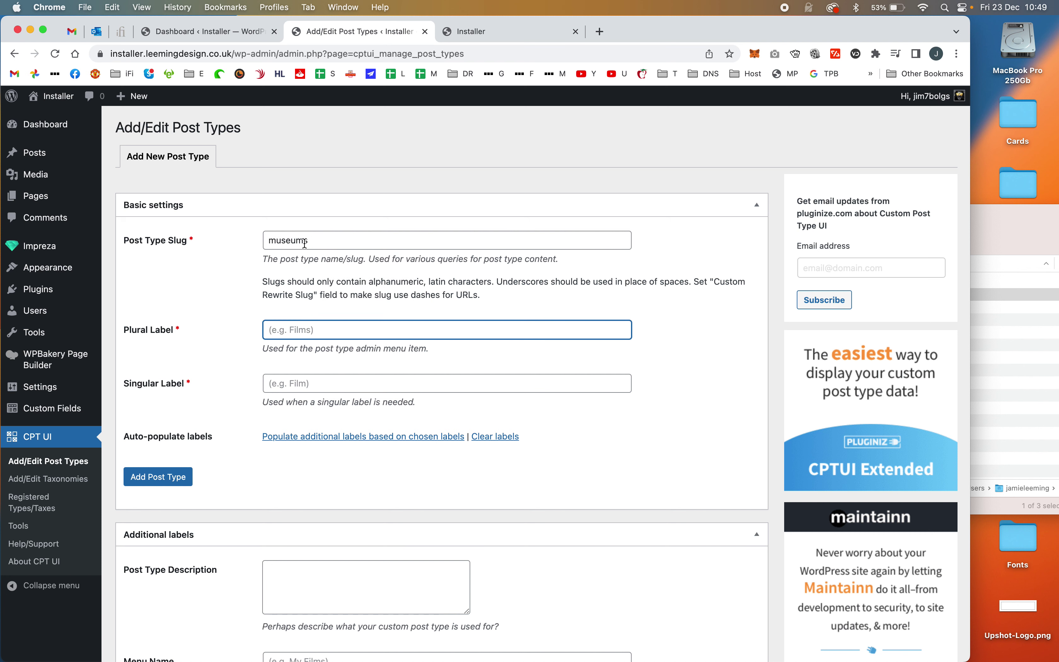
left_click(326, 245)
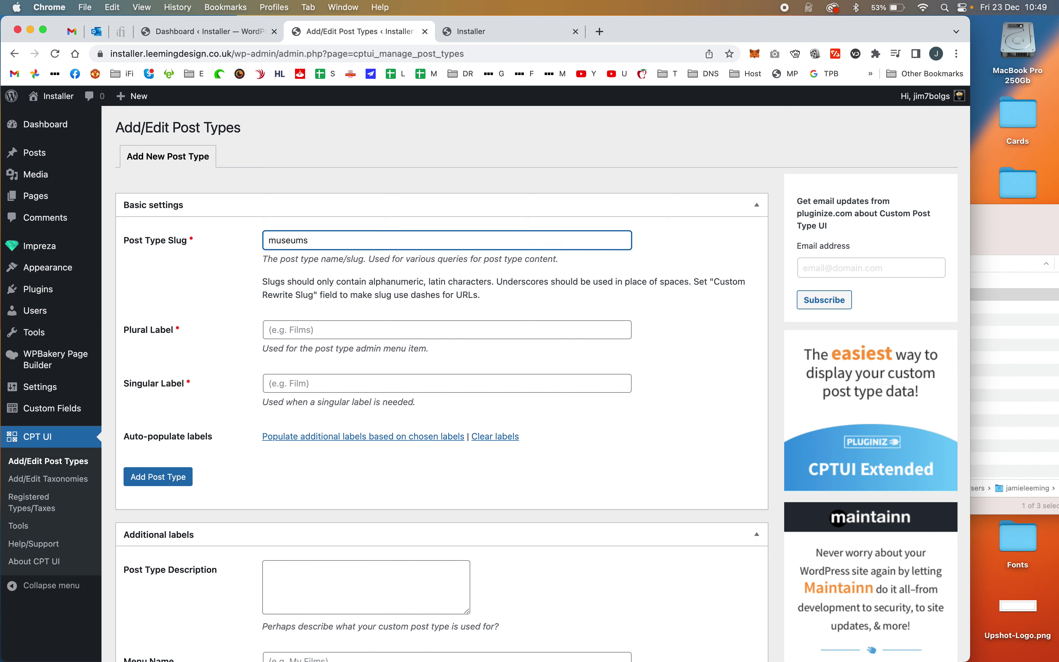
key("BackSpace")
Step: Set the new post type's plural label to Museums and its singular label to Museum
left_click(314, 329)
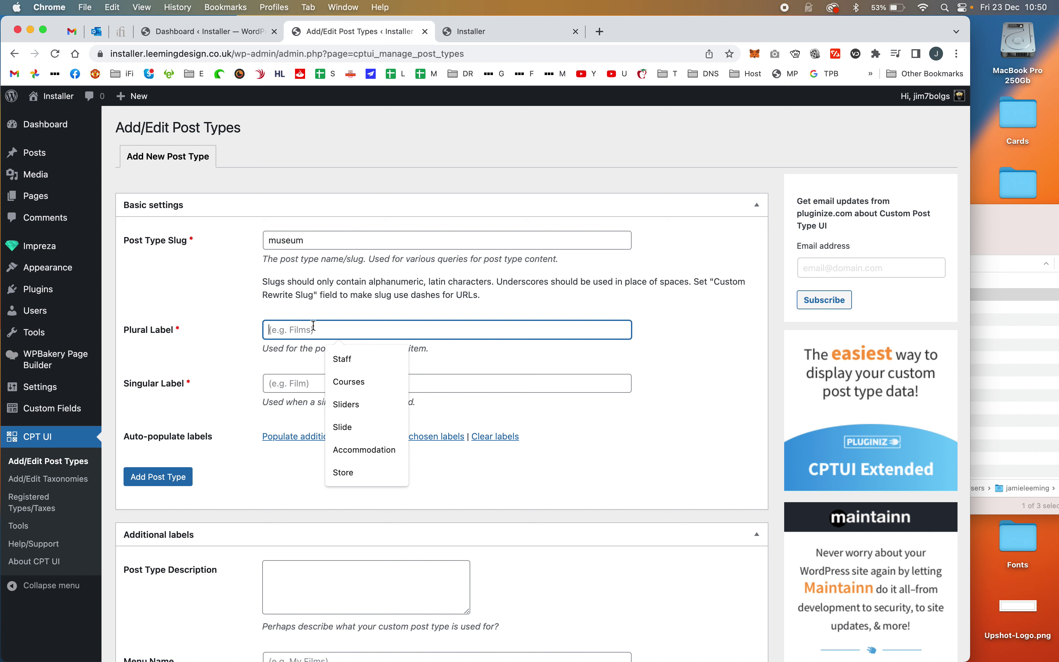
type("Museums")
key("Tab")
type("M")
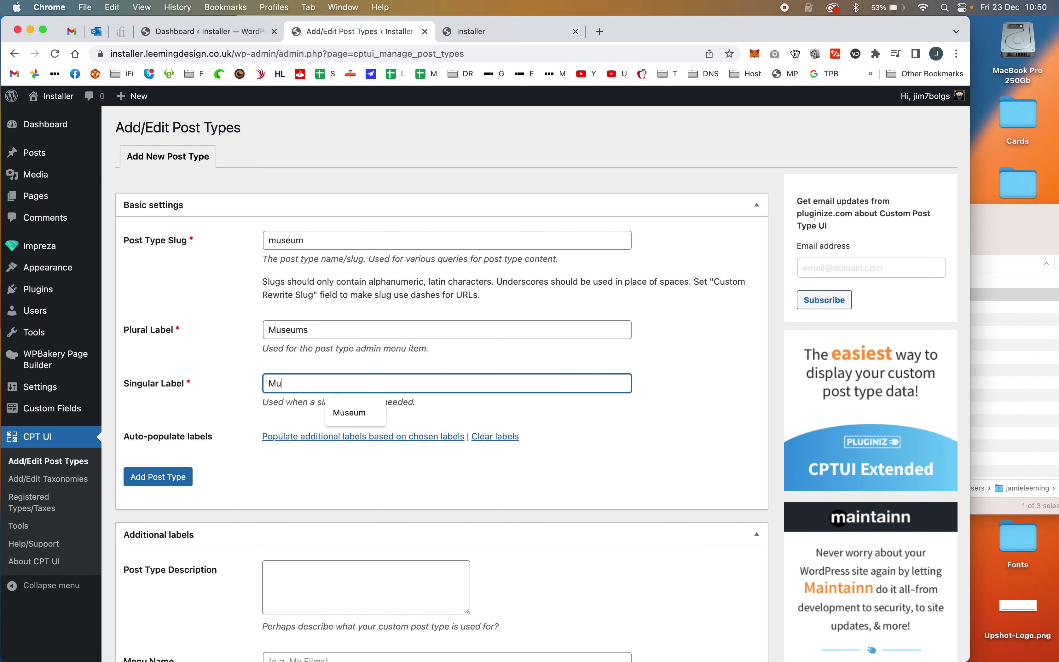
type("useum")
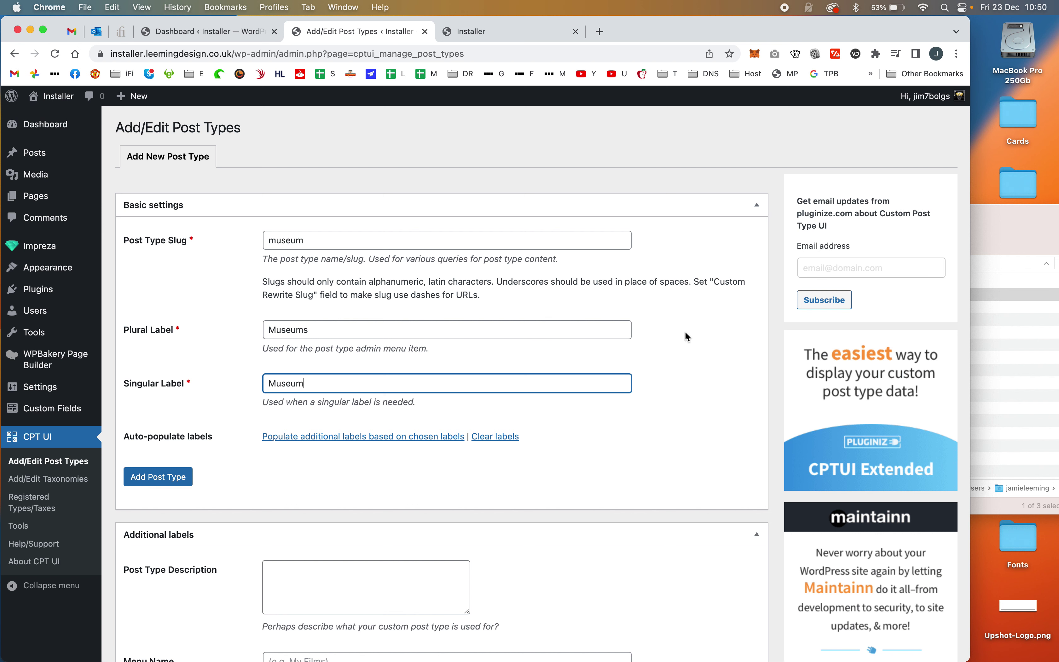
Step: Set the Hierarchical option in the museum post type's settings to True
scroll(686, 333, "down", 5)
scroll(685, 333, "down", 20)
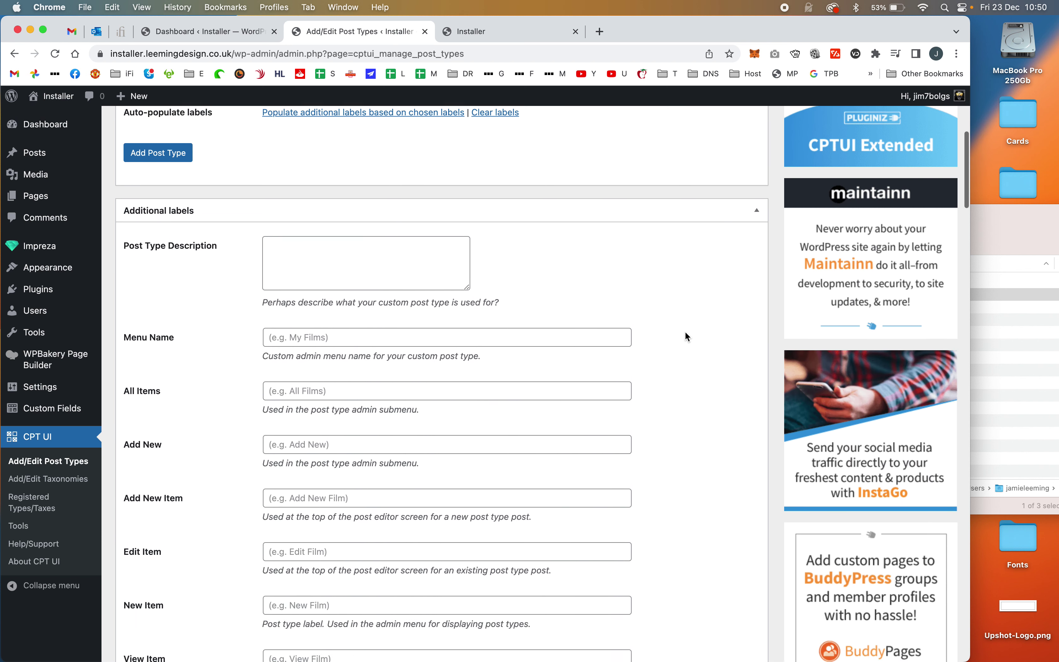
scroll(685, 333, "down", 20)
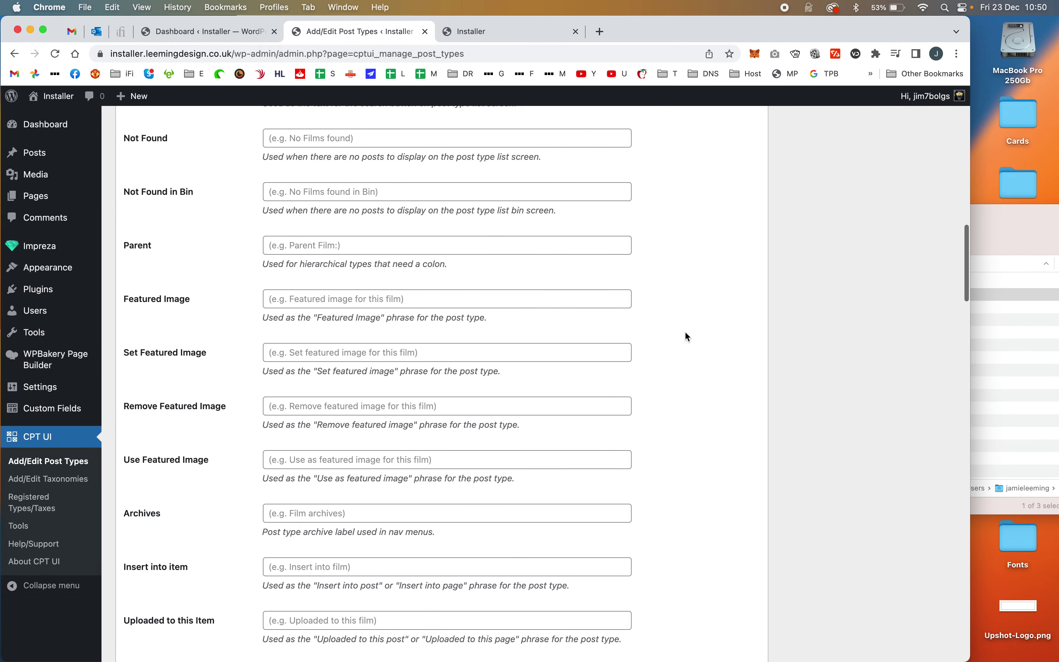
scroll(686, 336, "down", 6)
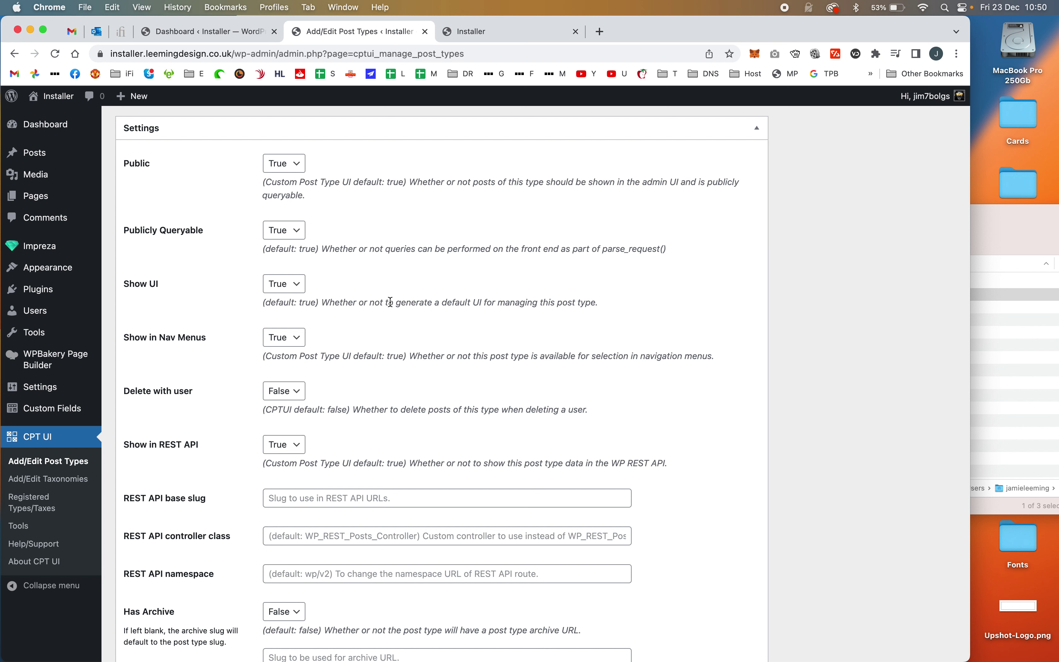
scroll(391, 303, "down", 2)
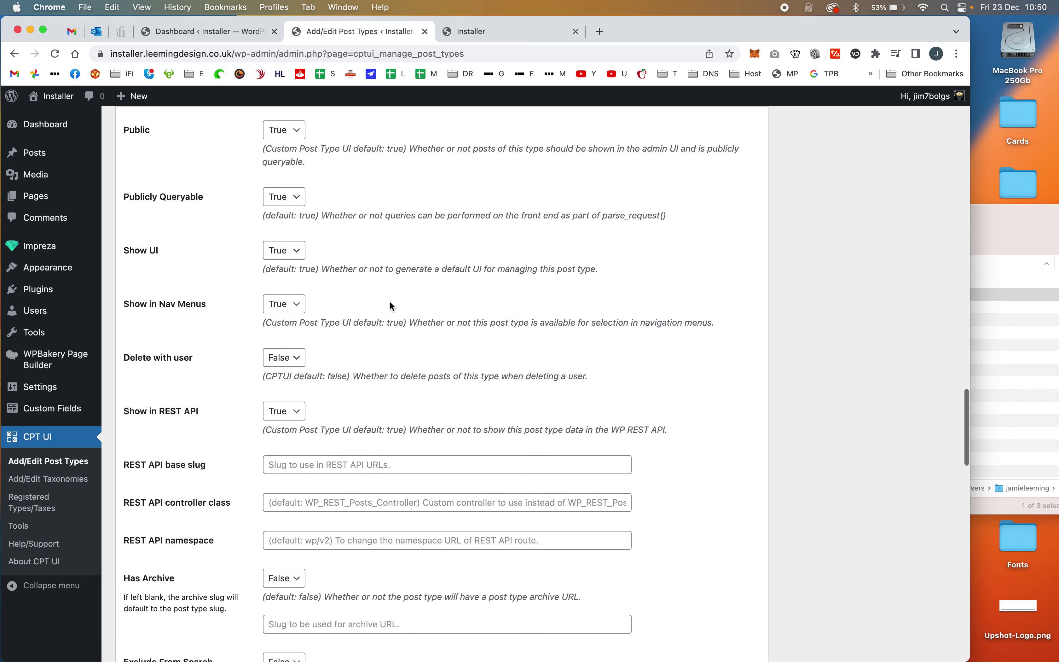
scroll(391, 303, "down", 5)
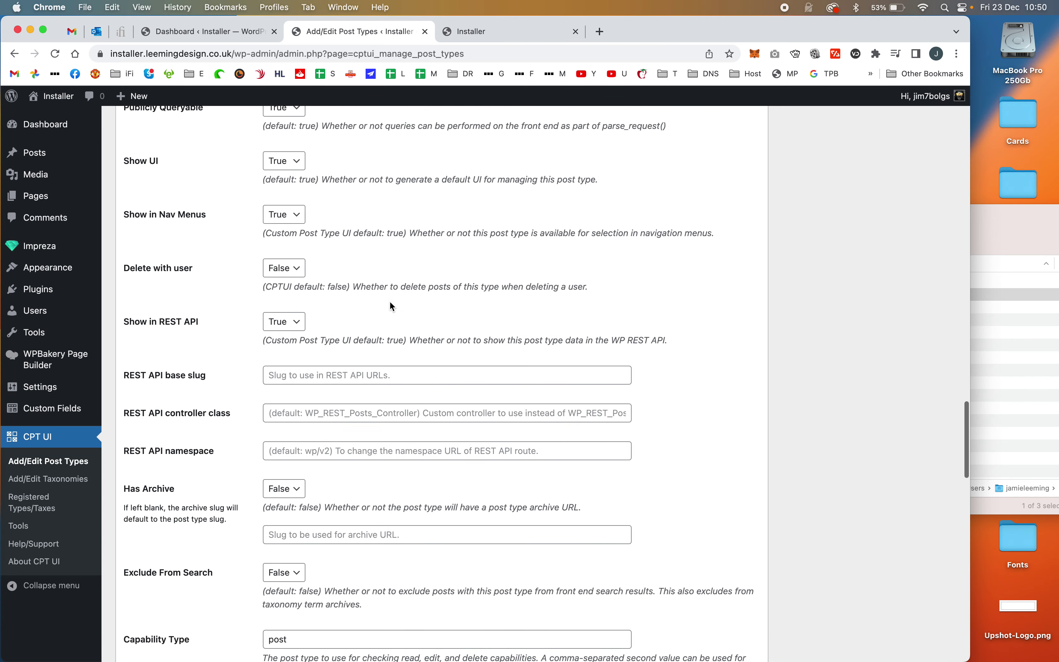
scroll(391, 303, "down", 6)
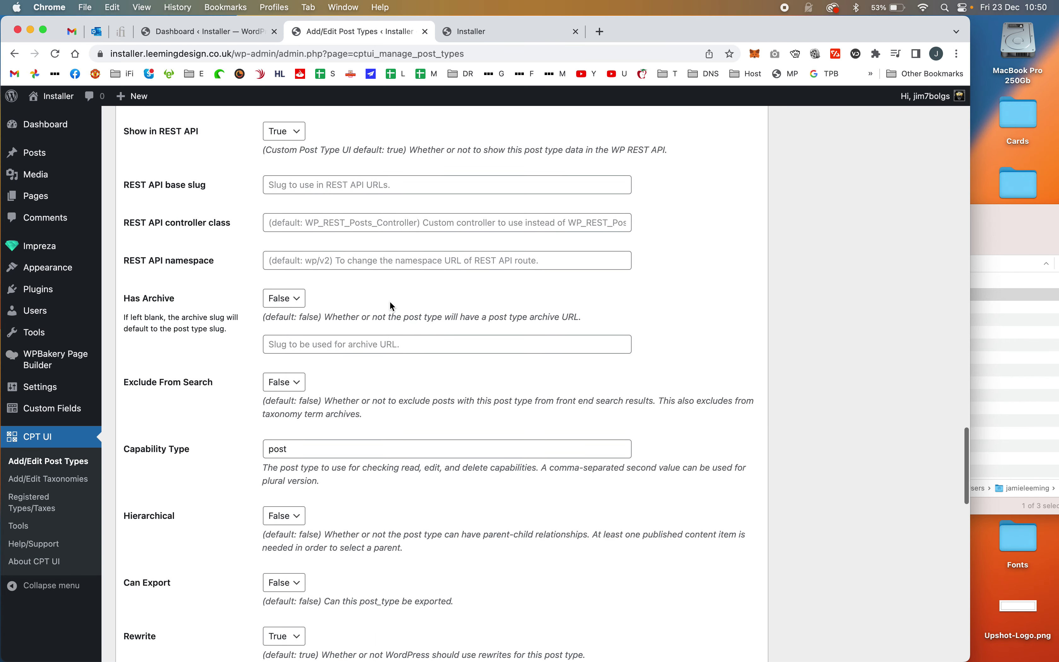
left_click(291, 380)
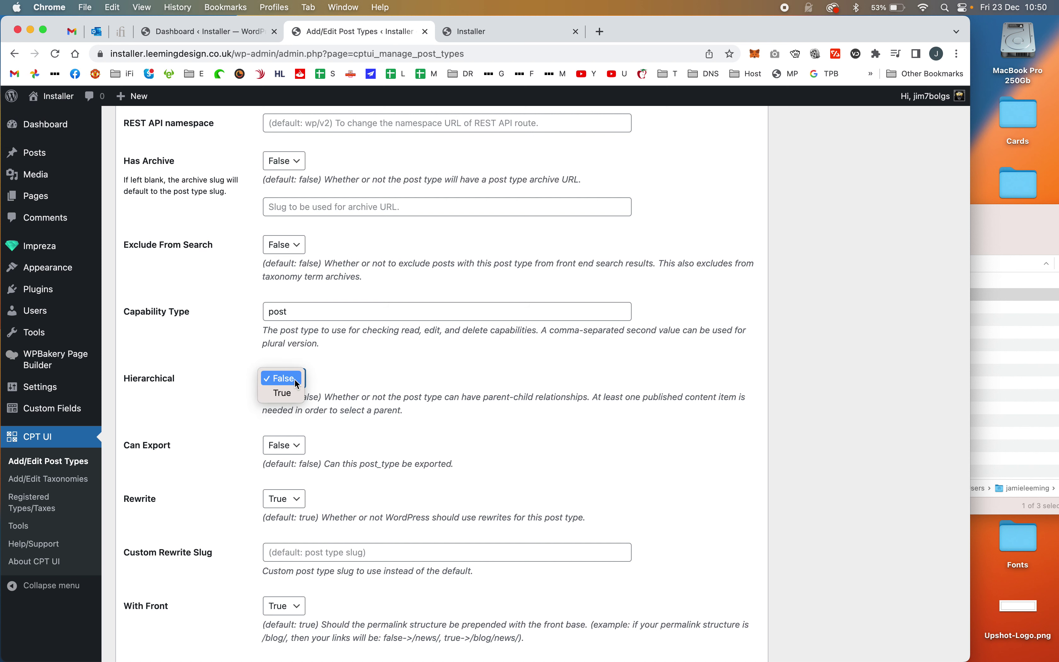
left_click(284, 392)
left_click(485, 362)
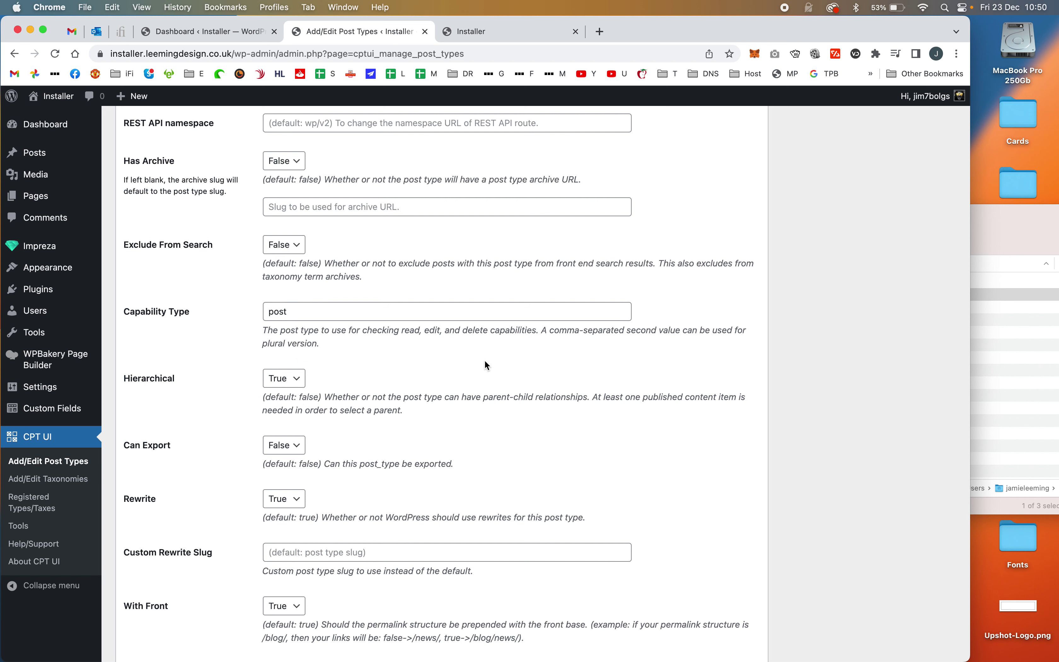
Step: Remove Page Attributes from the features the museum post type supports
scroll(485, 362, "down", 6)
scroll(485, 365, "down", 10)
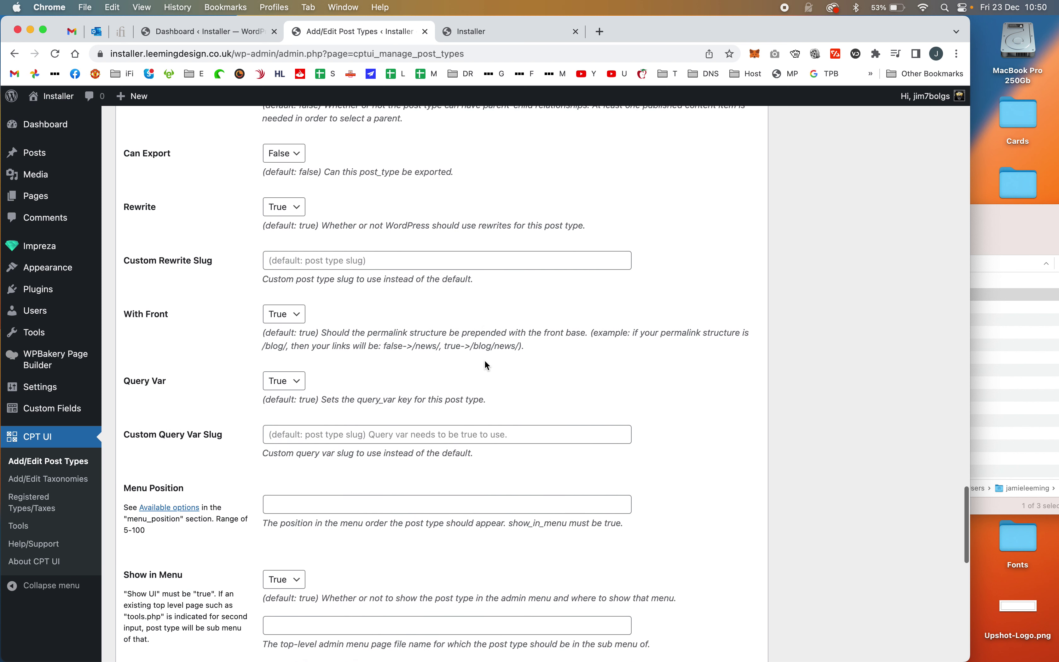
scroll(486, 365, "down", 5)
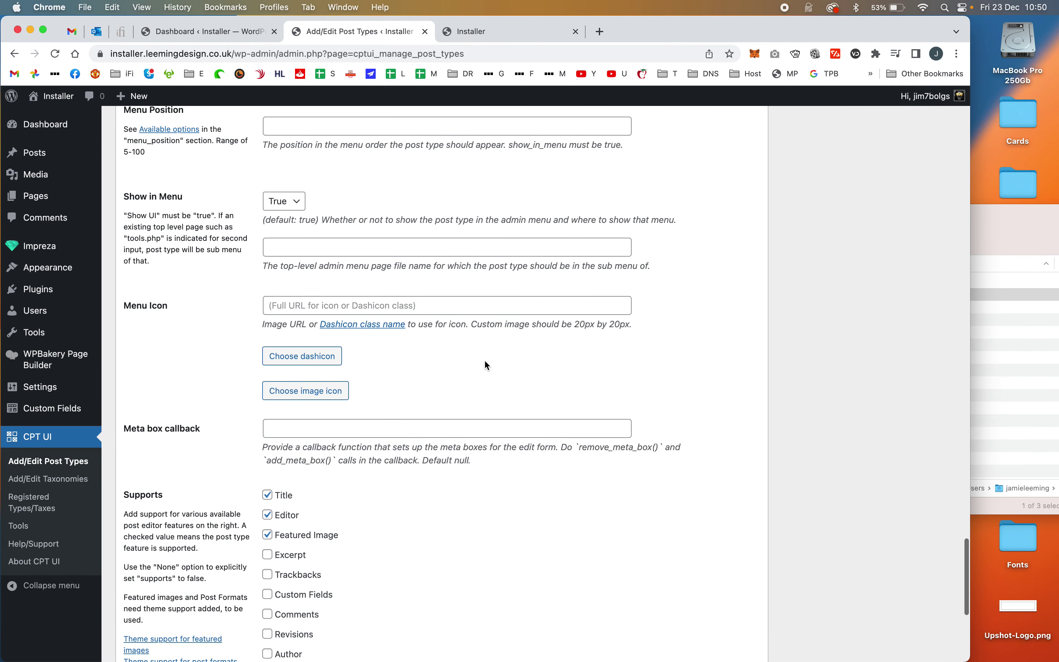
scroll(486, 361, "down", 2)
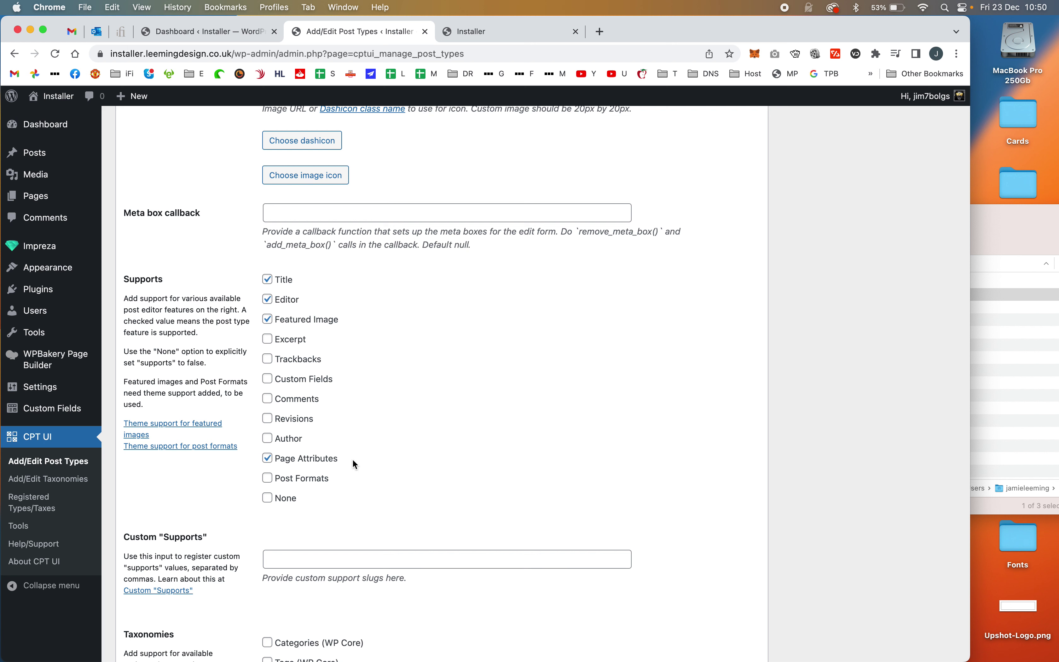
left_click(270, 461)
scroll(499, 400, "down", 4)
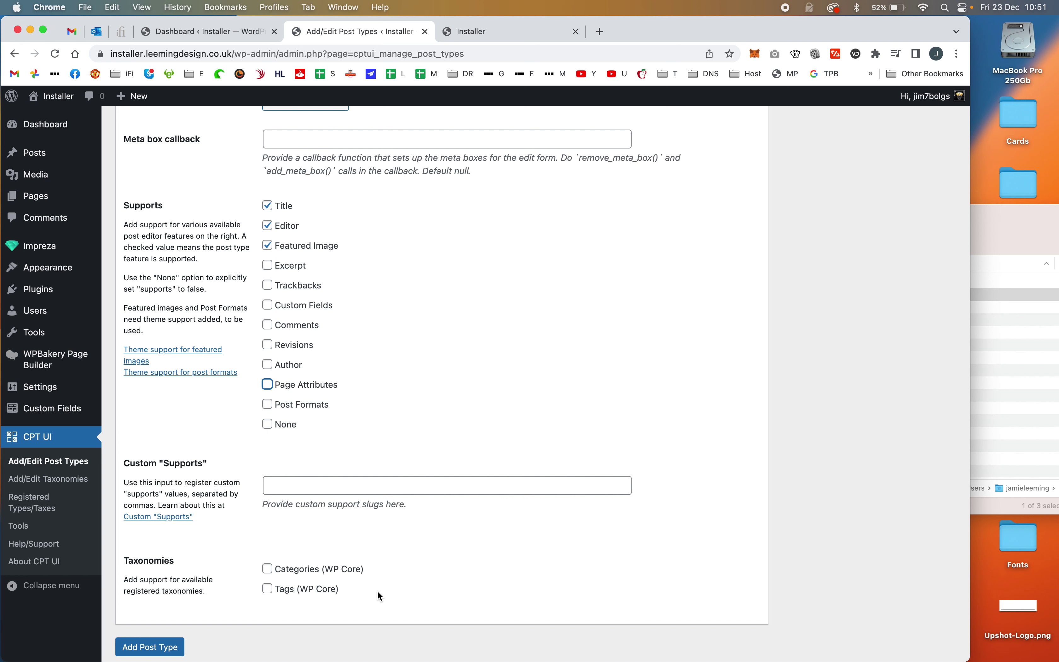
Step: Review the remaining settings of the museum post type and add it to the site
scroll(460, 416, "up", 10)
scroll(461, 416, "up", 4)
scroll(460, 419, "down", 15)
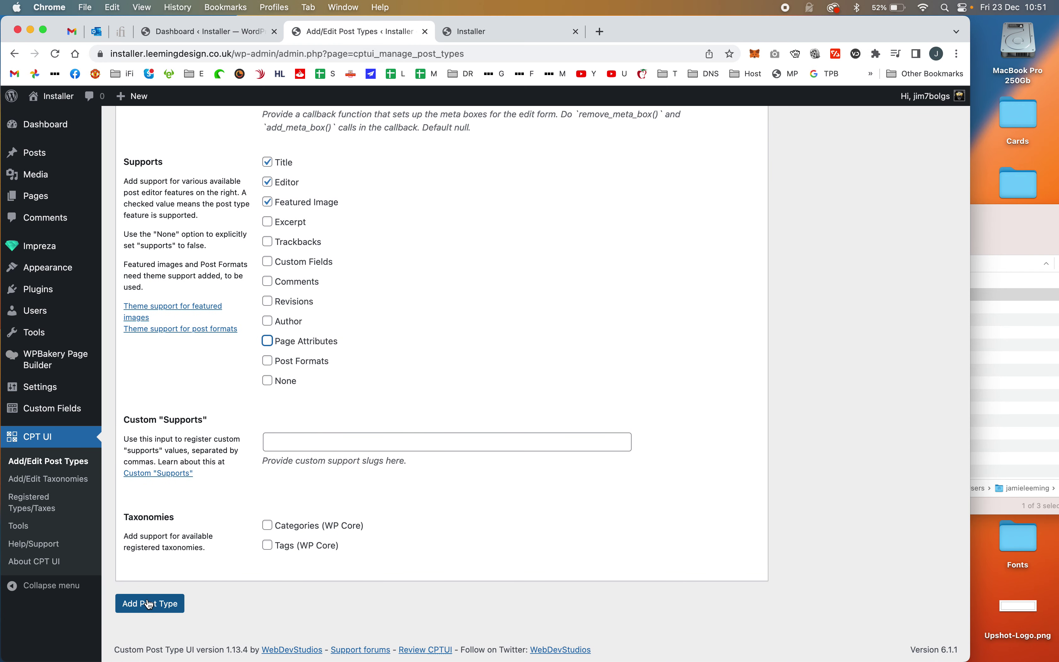
mouse_move(85, 324)
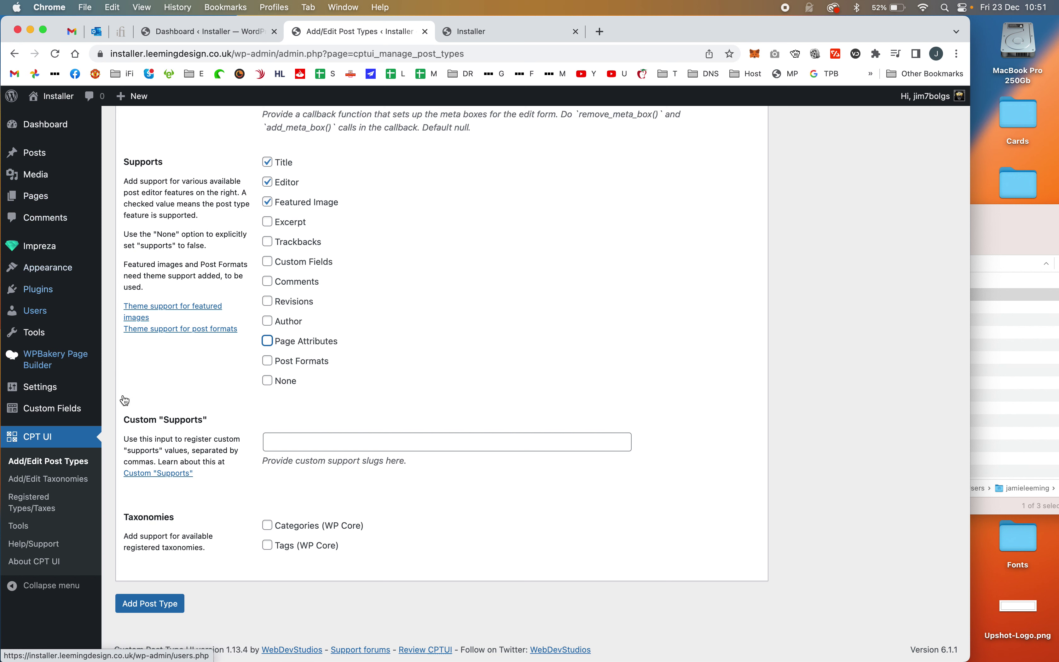
left_click(166, 602)
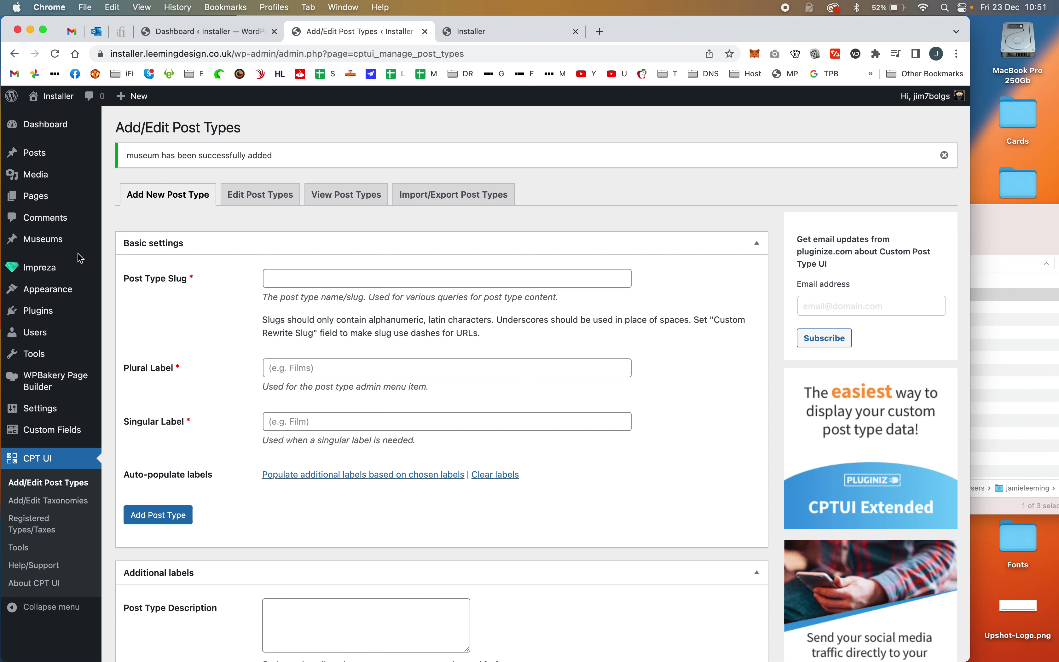
mouse_move(49, 240)
Step: Open the form for adding a new taxonomy in CPT UI and enter location as its slug
left_click(42, 504)
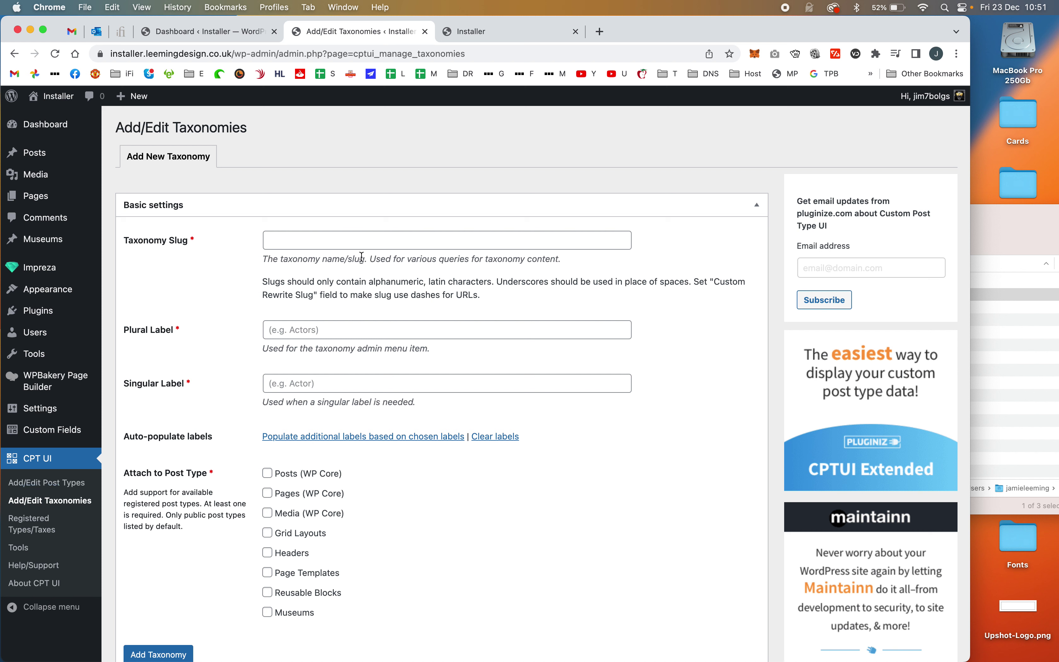
left_click(352, 243)
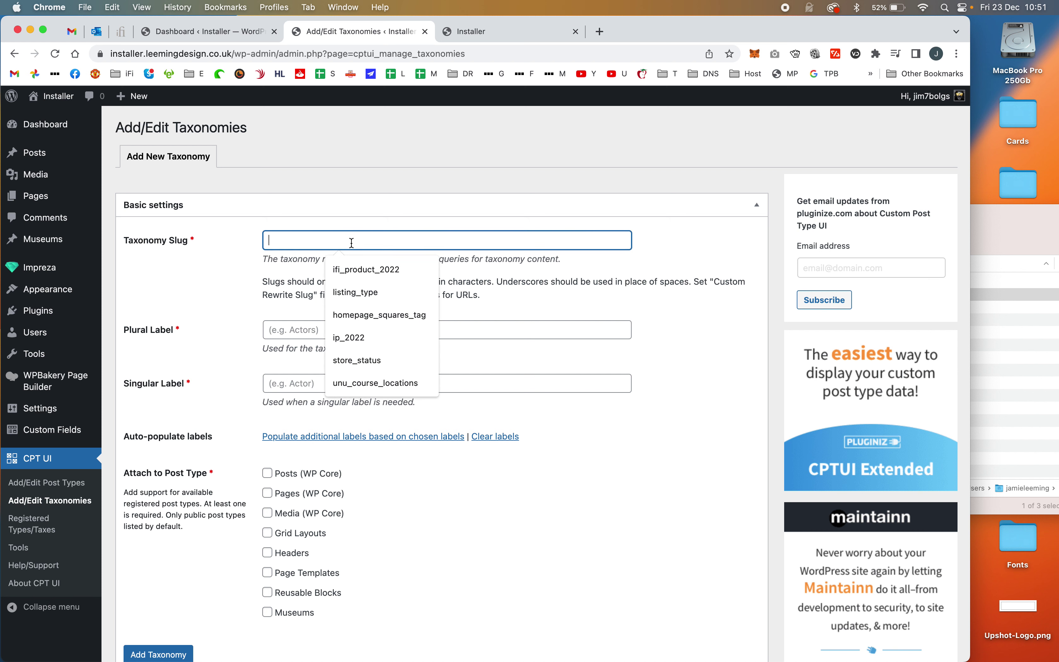
type("loc")
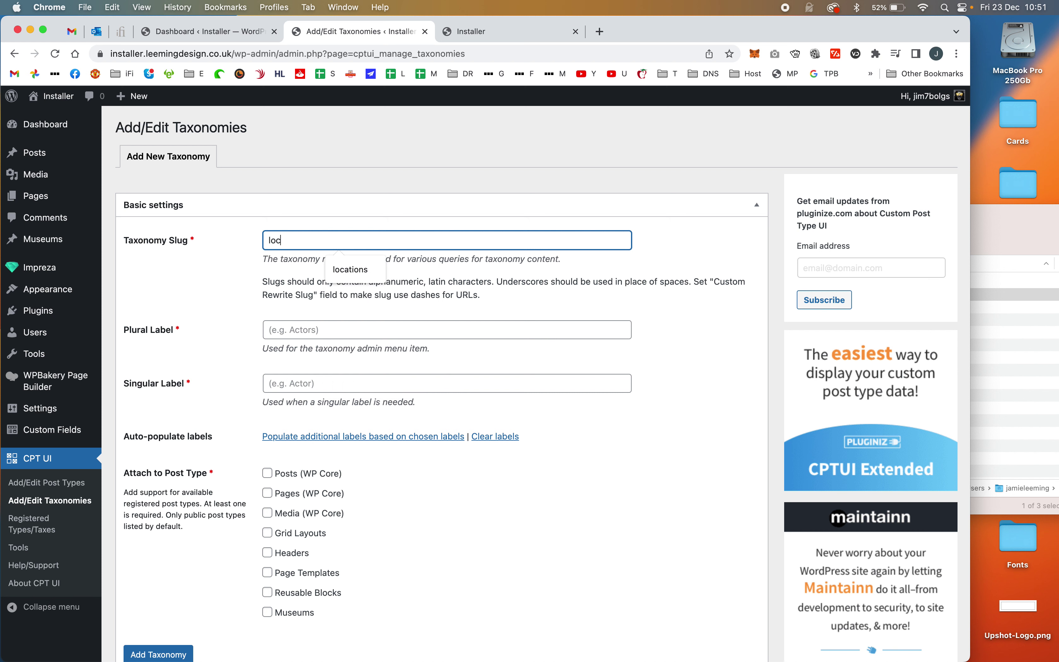
type("ation")
Step: Set the new taxonomy's plural label to Locations and its singular label to Location
left_click(269, 330)
type("L")
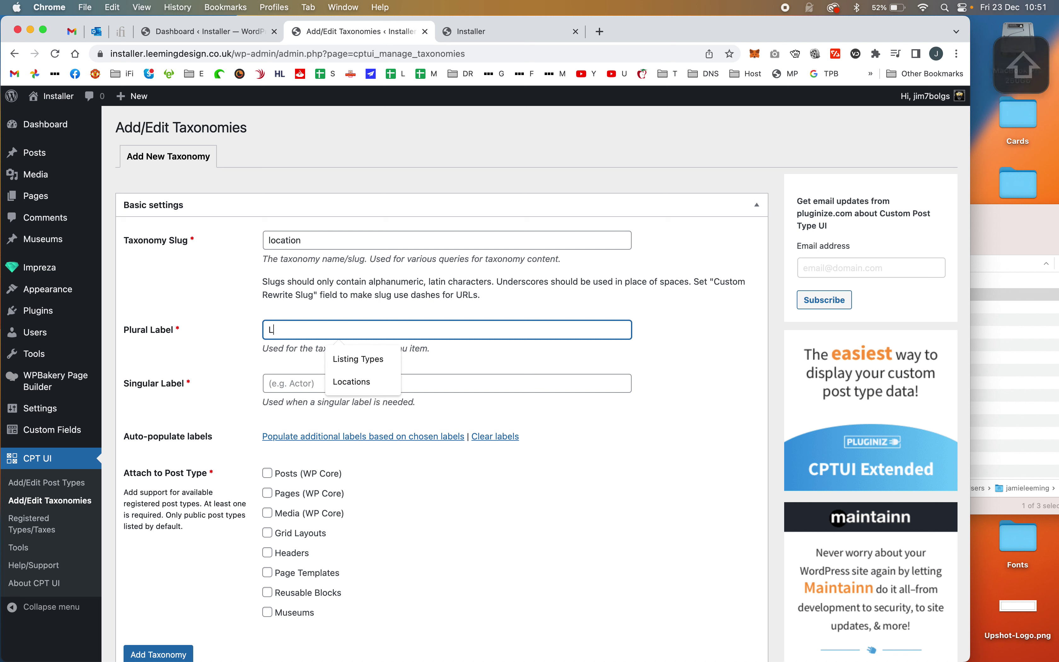
type("ocations")
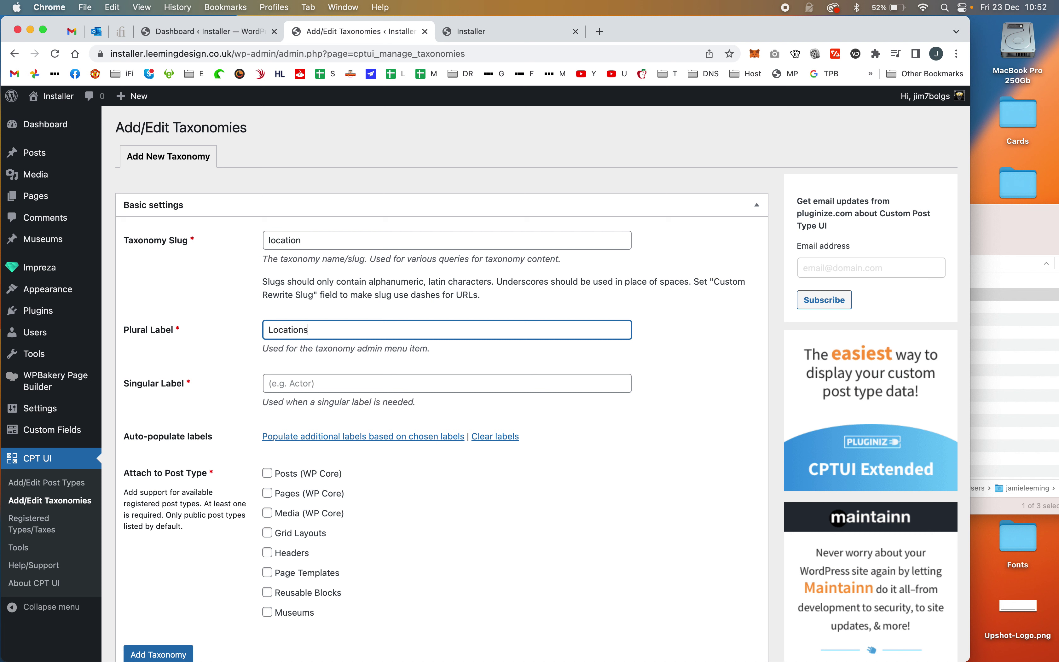
key("Tab")
type("Location")
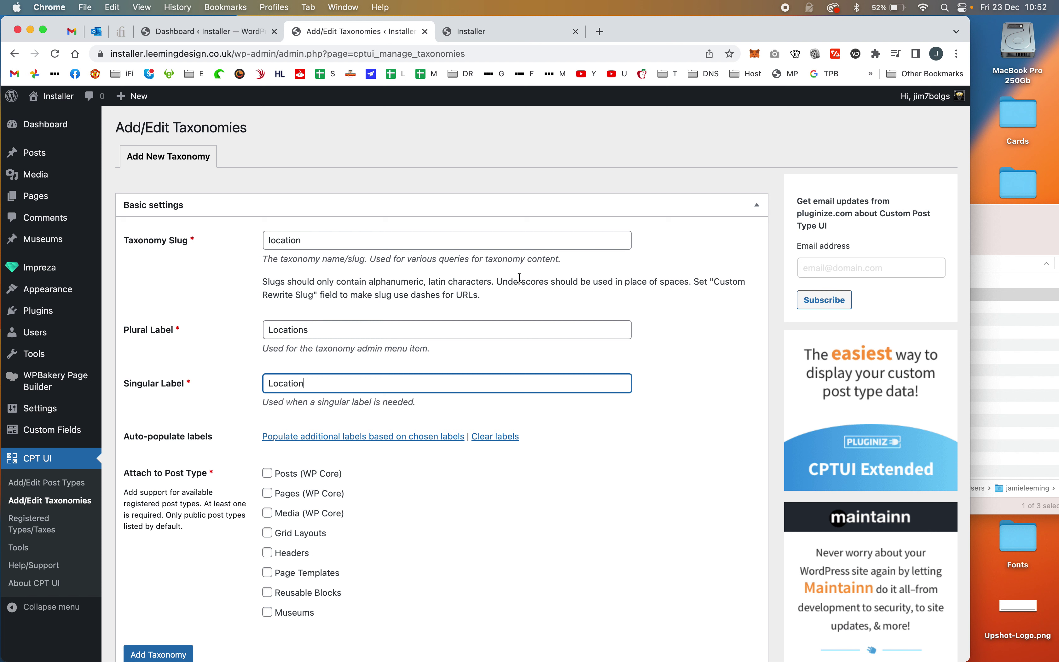
left_click(210, 284)
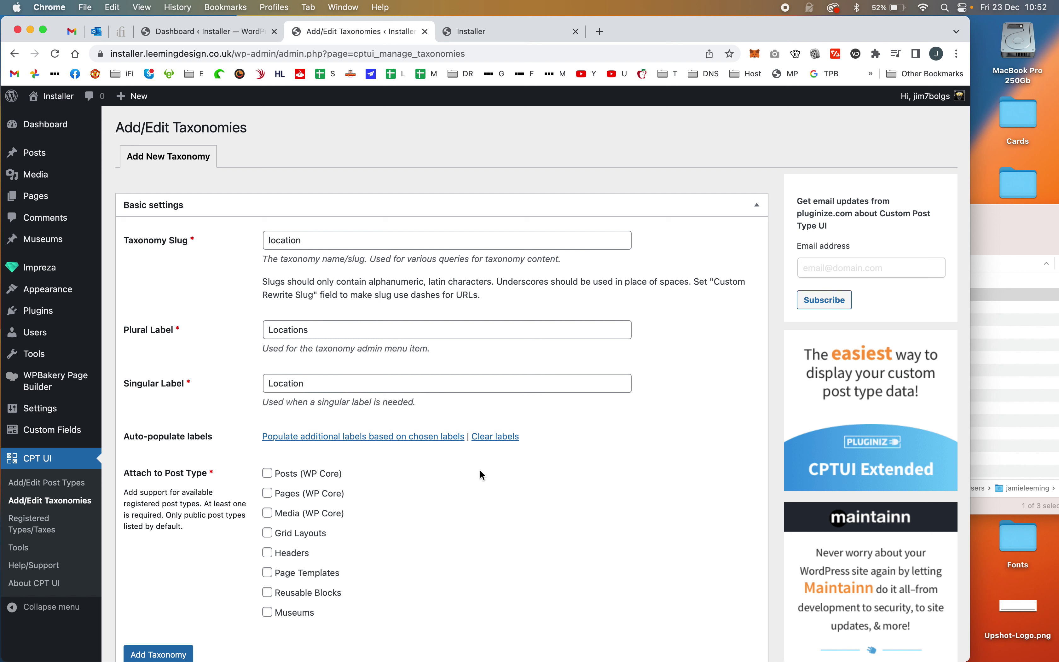
Step: Attach the location taxonomy to the Museums post type and set its Hierarchical option to True
left_click(268, 613)
scroll(174, 409, "down", 15)
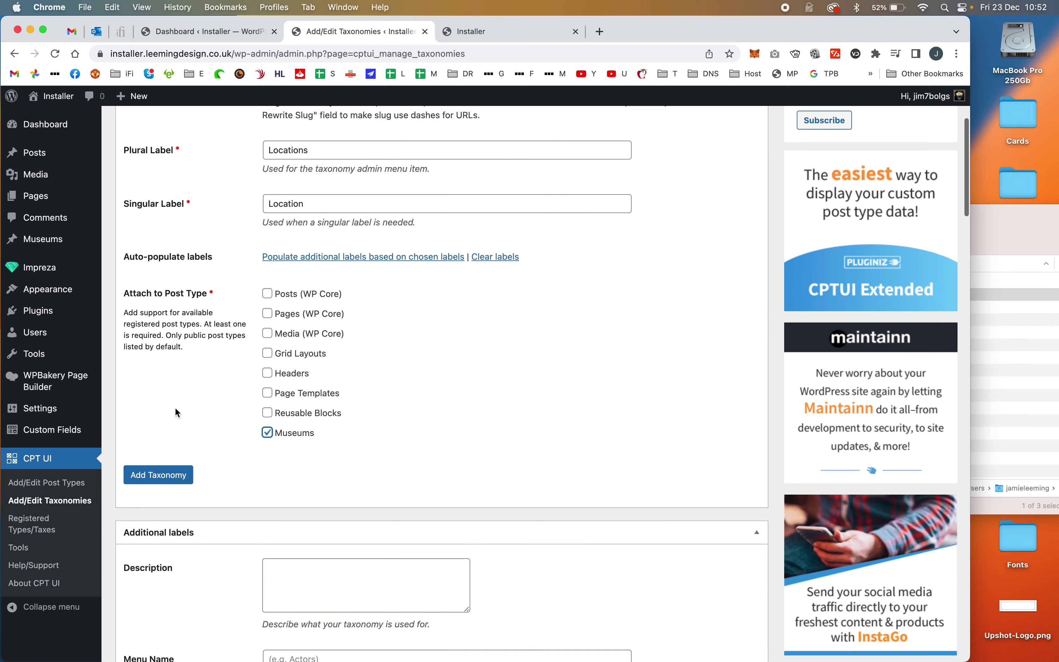
scroll(177, 412, "down", 20)
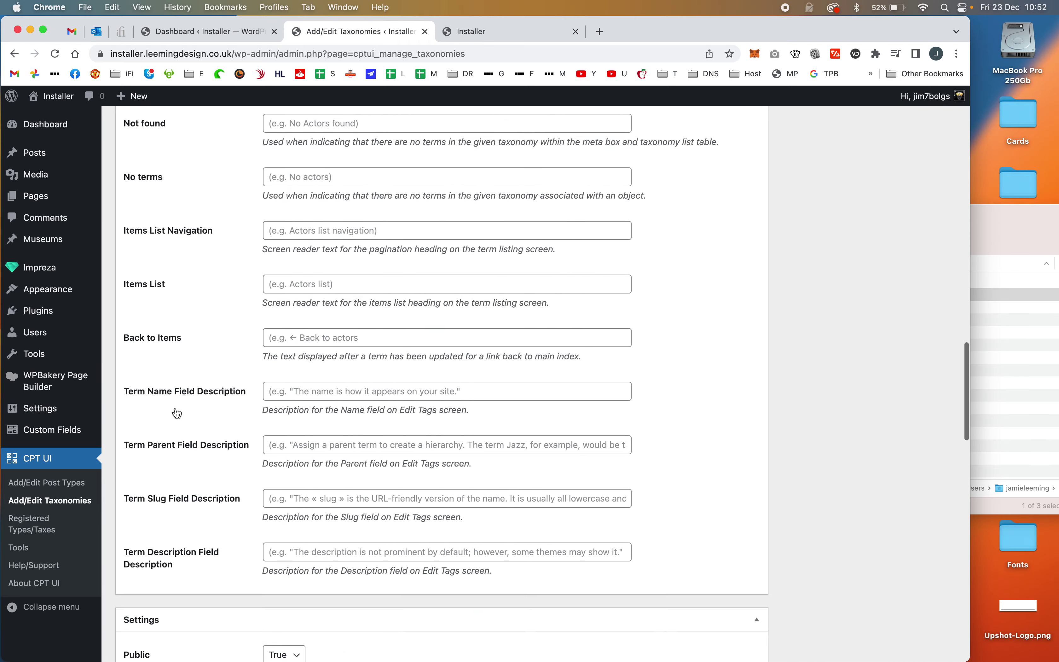
scroll(174, 407, "up", 3)
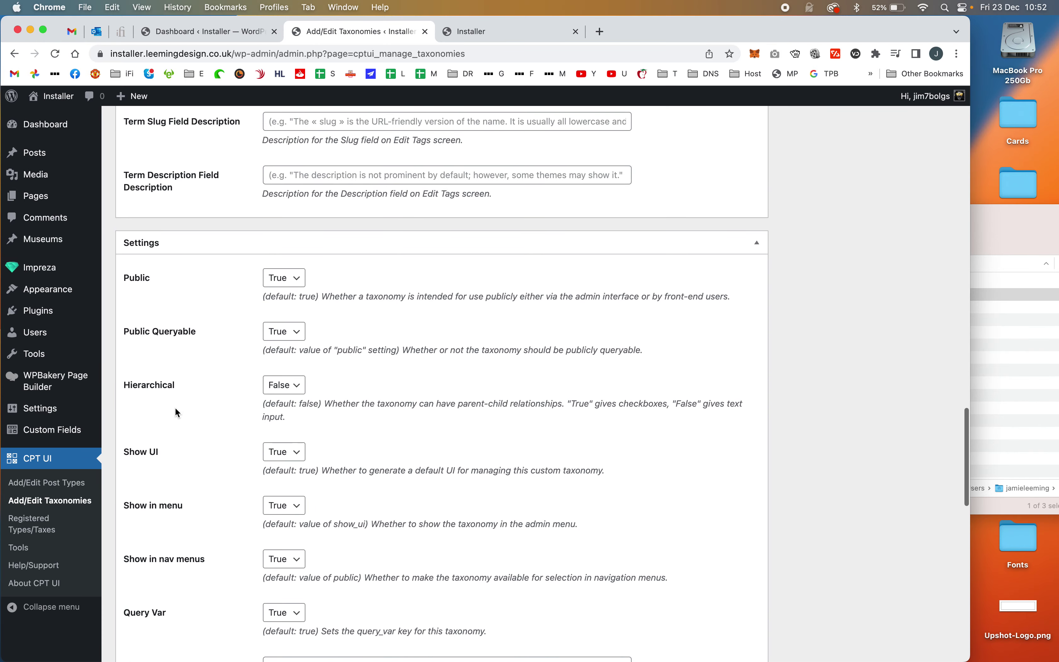
left_click(284, 385)
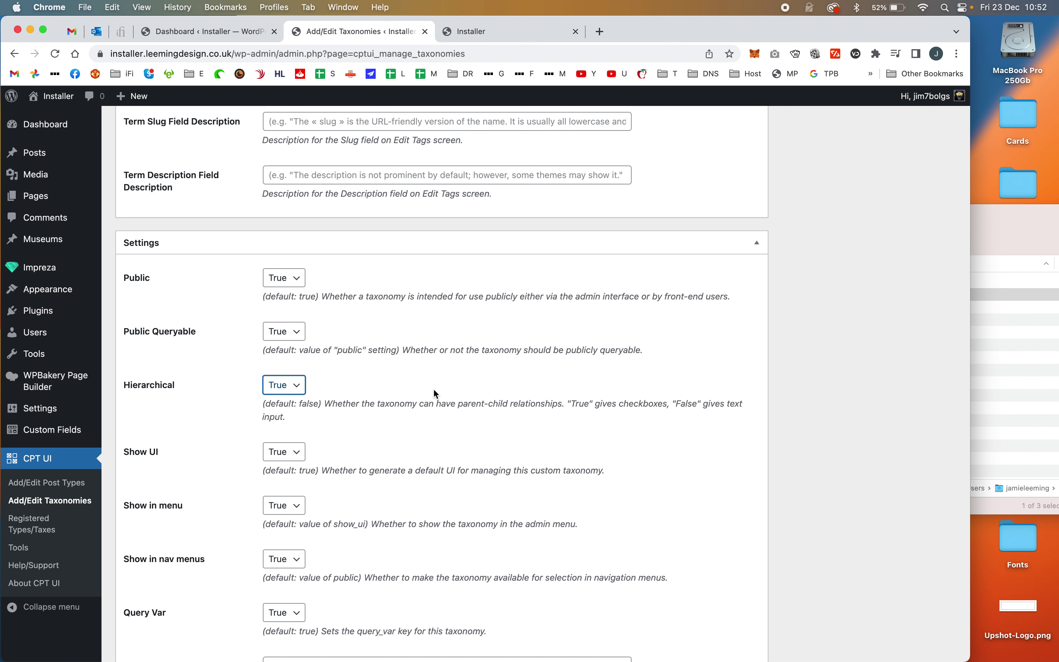
left_click(435, 393)
scroll(434, 393, "down", 5)
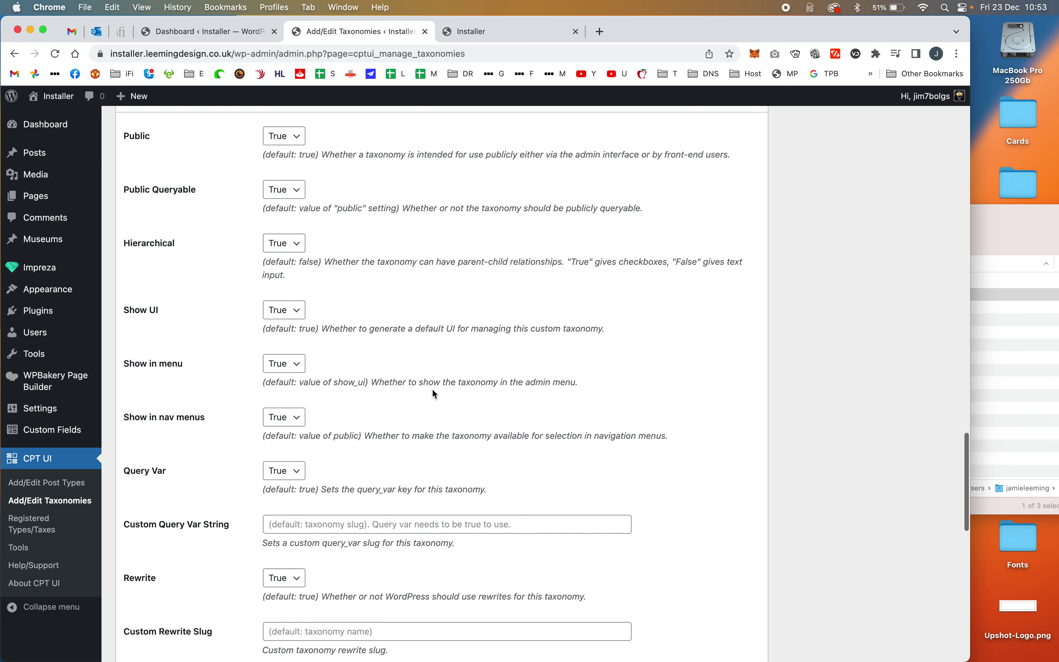
Step: Set the location taxonomy's Show Admin Column option to True
scroll(482, 246, "down", 10)
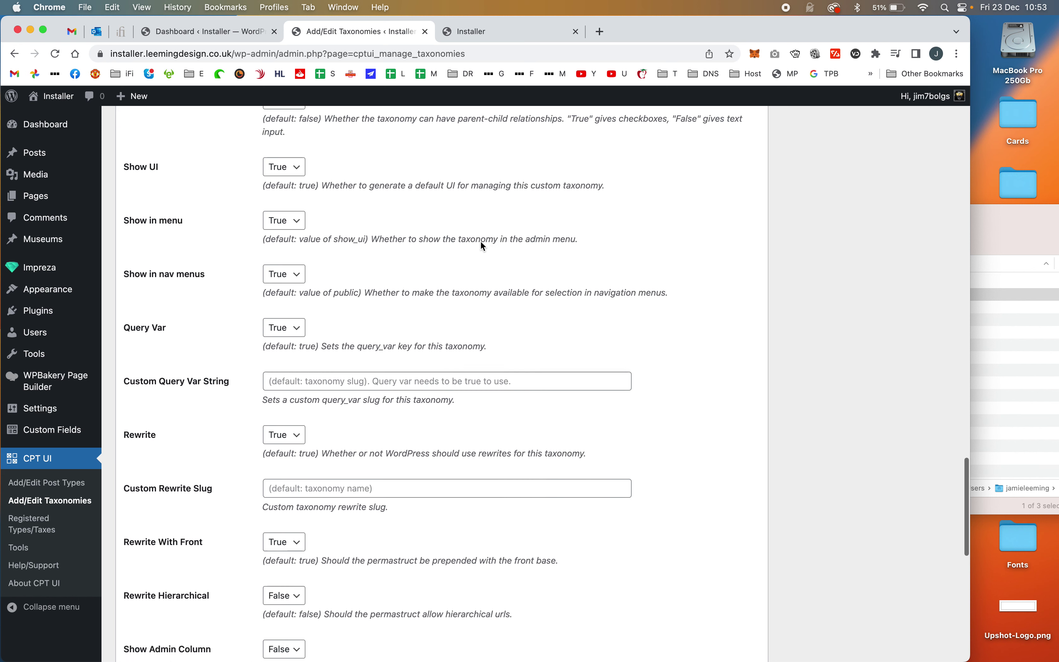
scroll(483, 247, "down", 5)
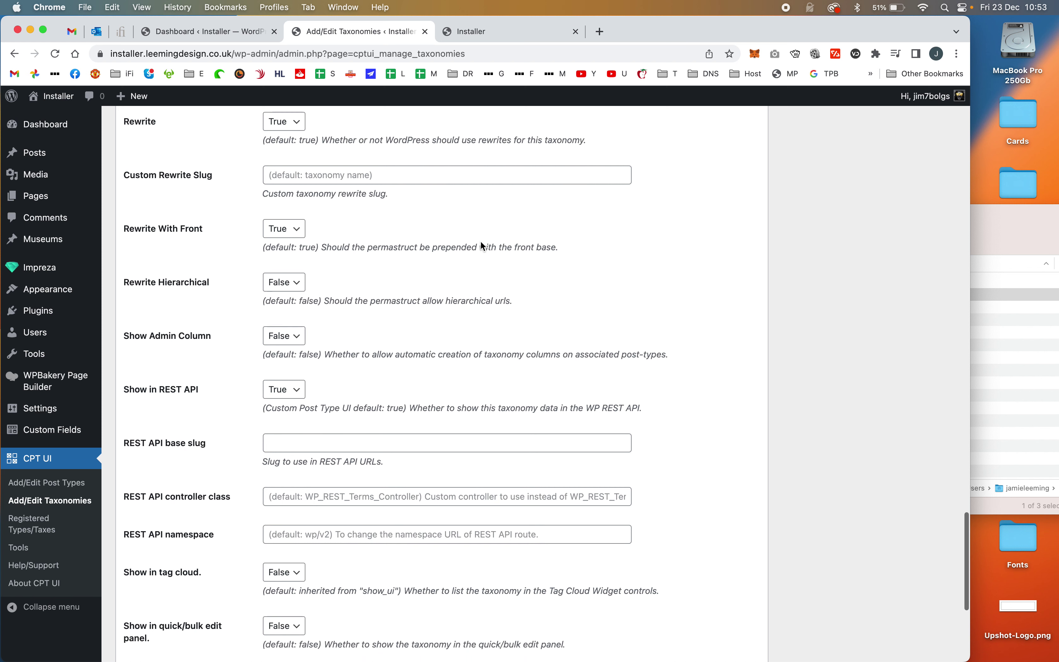
left_click(282, 344)
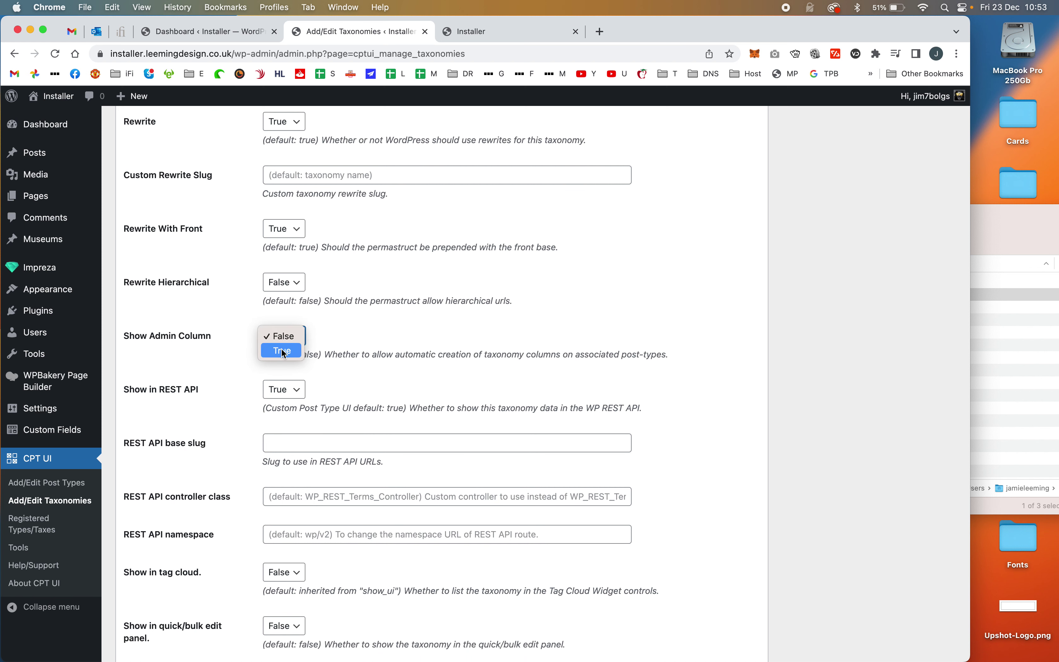
left_click(282, 350)
Step: Set the taxonomy's Show in quick/bulk edit panel option to True and add the taxonomy to the site
scroll(602, 316, "down", 6)
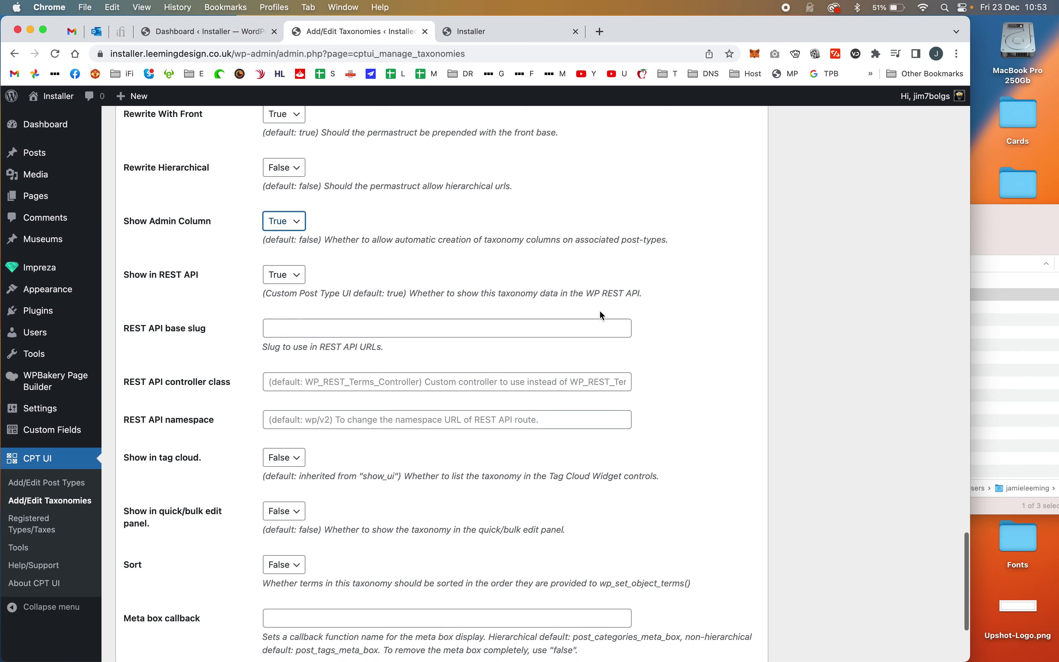
left_click(281, 445)
left_click(283, 463)
scroll(472, 468, "down", 4)
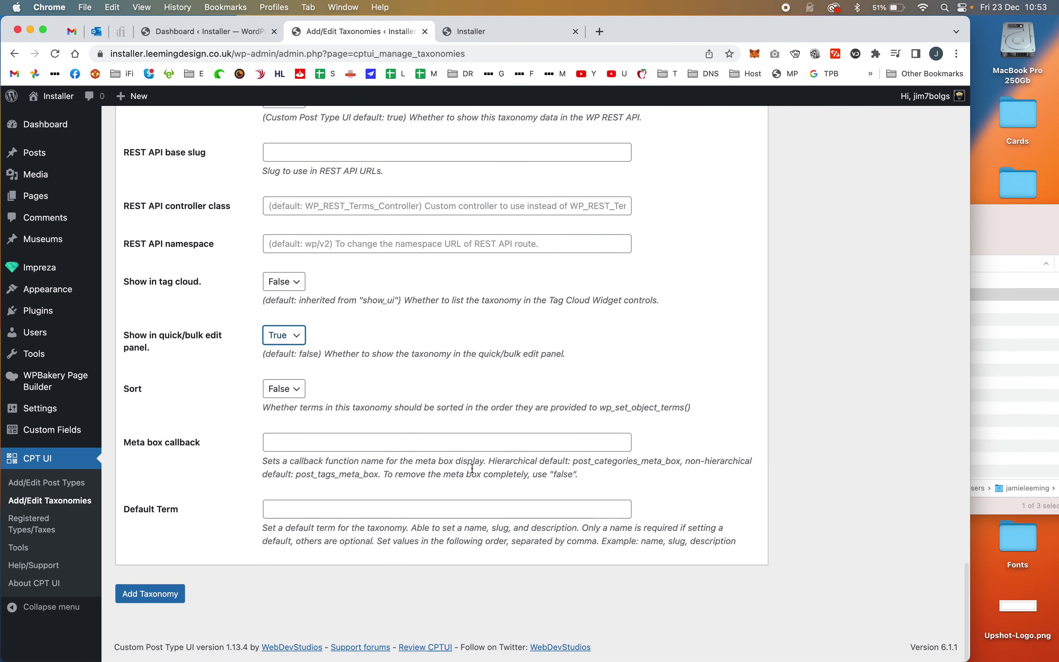
left_click(165, 598)
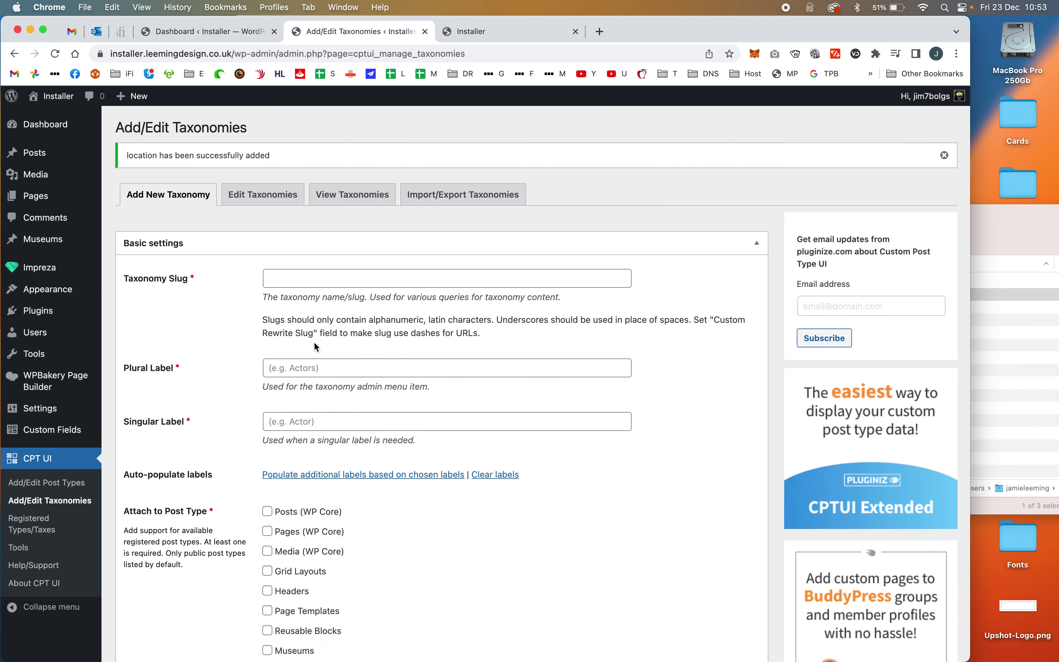
Step: Open the list of all Museums posts to check its Locations column
mouse_move(69, 239)
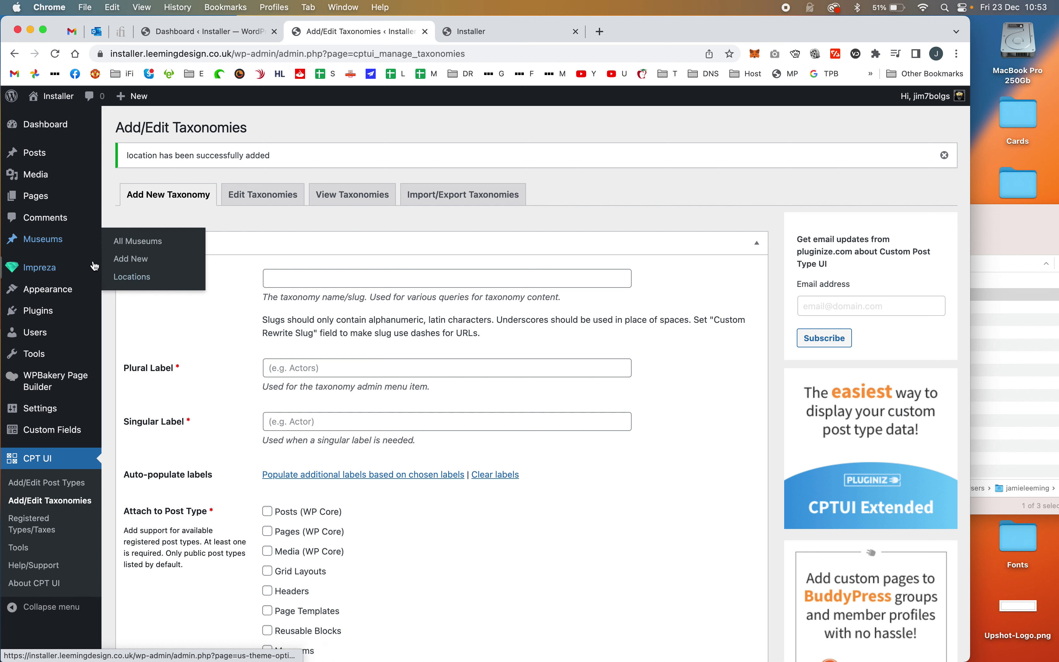
left_click(48, 242)
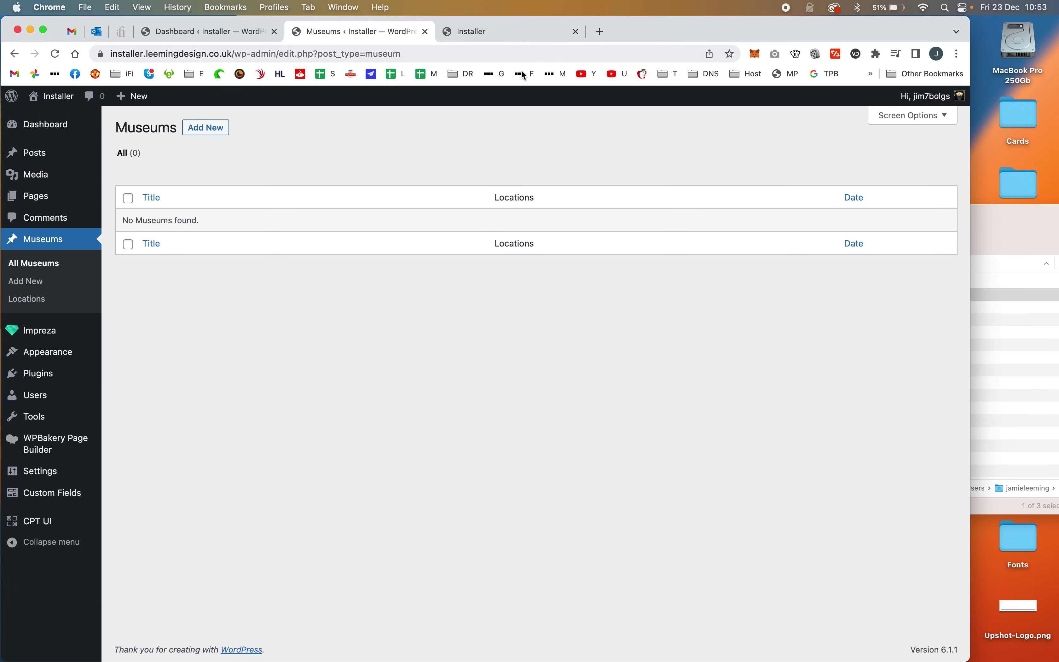
Step: Restore the minimised National Museums Liverpool browser window, reposition it so it peeks out beside the WordPress window, and return to WordPress
mouse_move(989, 644)
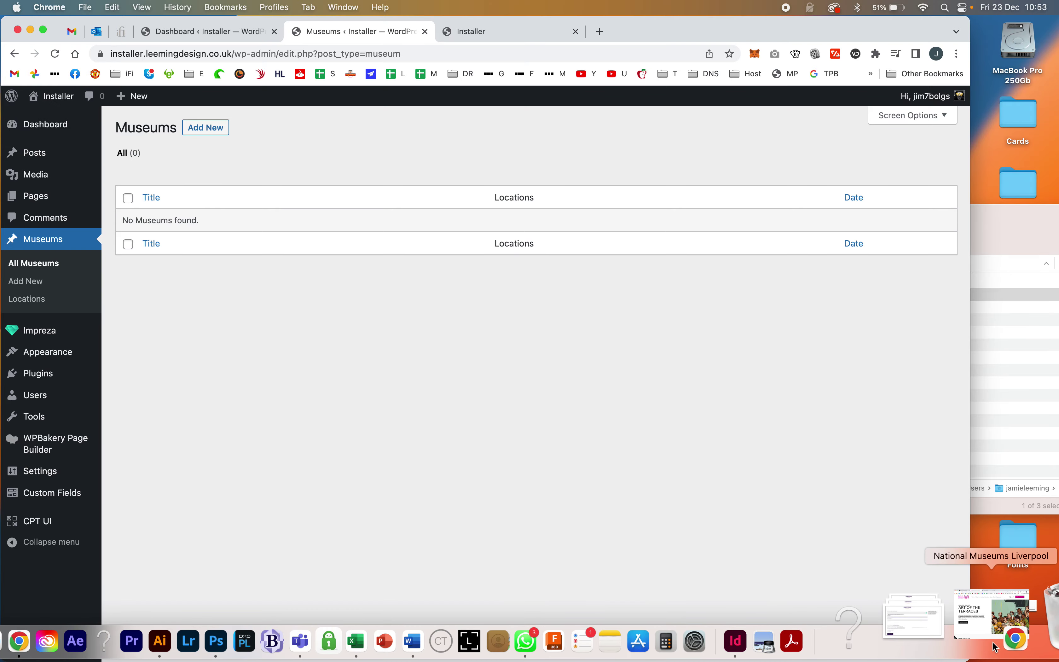
left_click(995, 631)
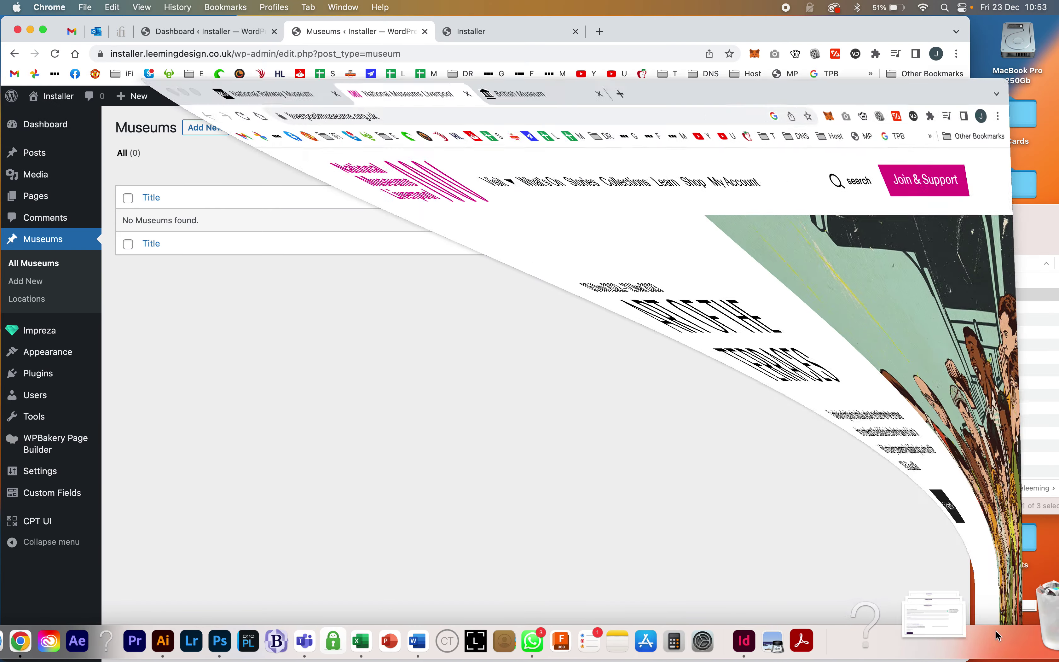
left_click_drag(599, 37, 662, 105)
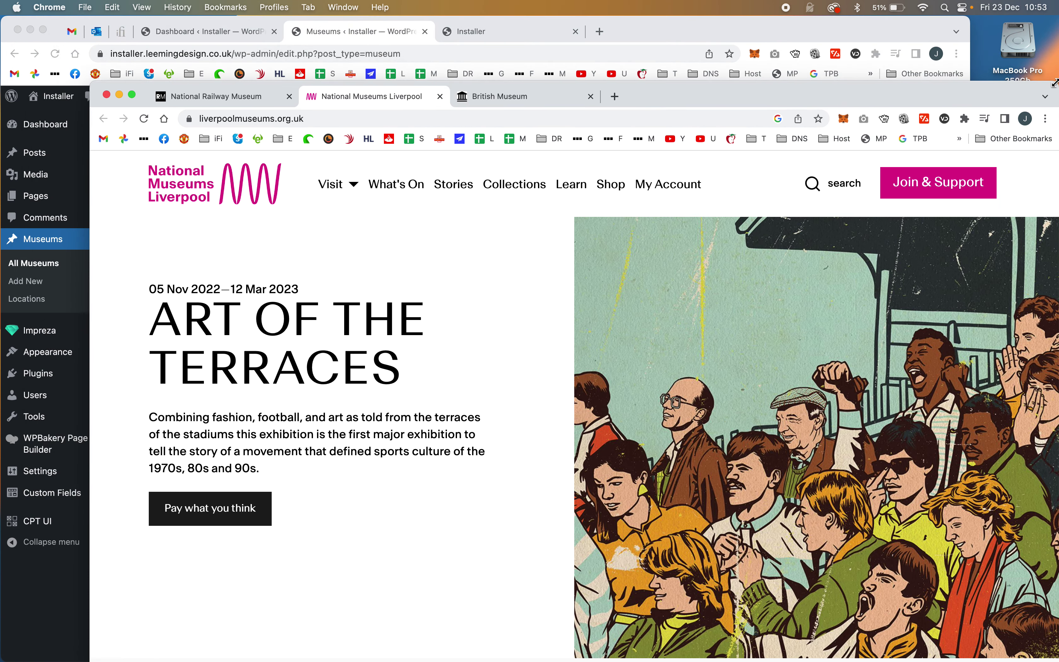
left_click_drag(1052, 84, 738, 318)
left_click_drag(661, 318, 987, 212)
left_click(445, 166)
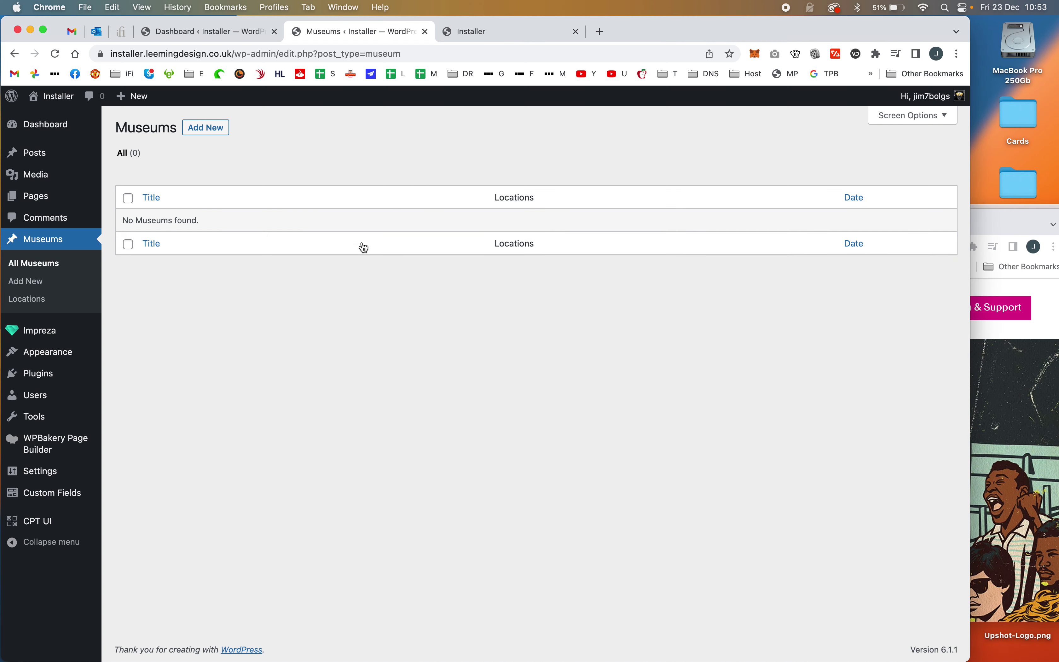
Step: Create a new ACF field group titled Museum Fields
mouse_move(42, 499)
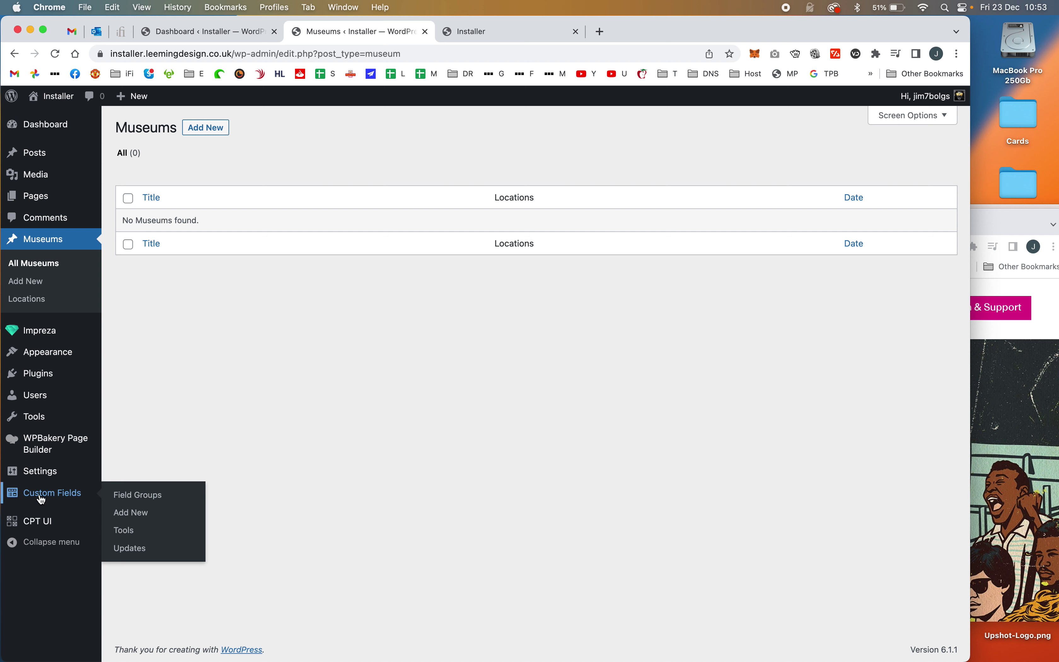
left_click(42, 500)
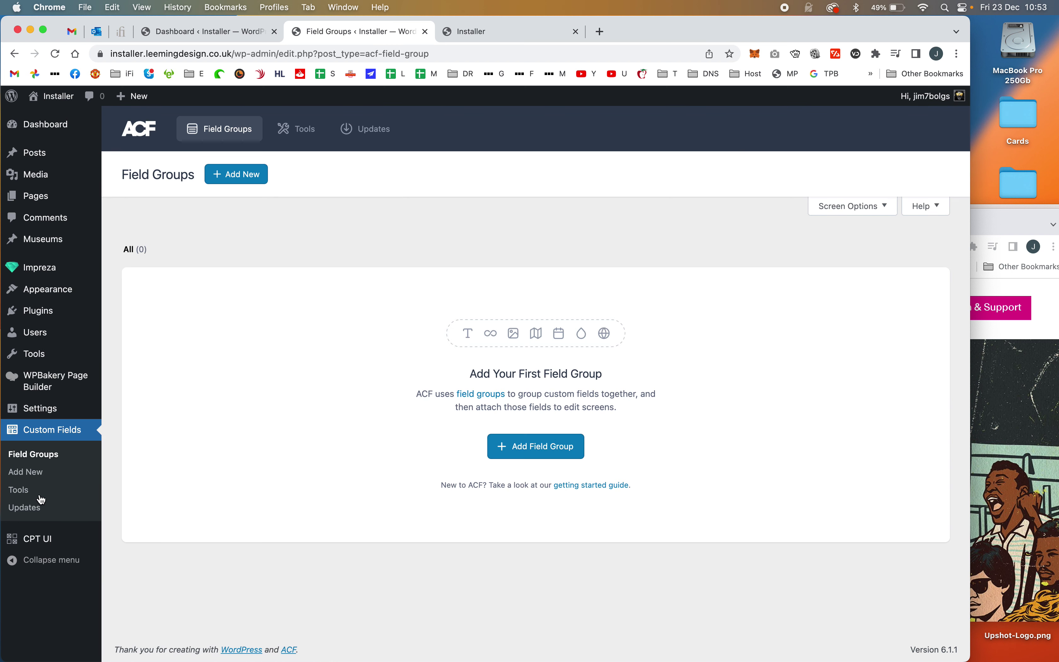
left_click(539, 456)
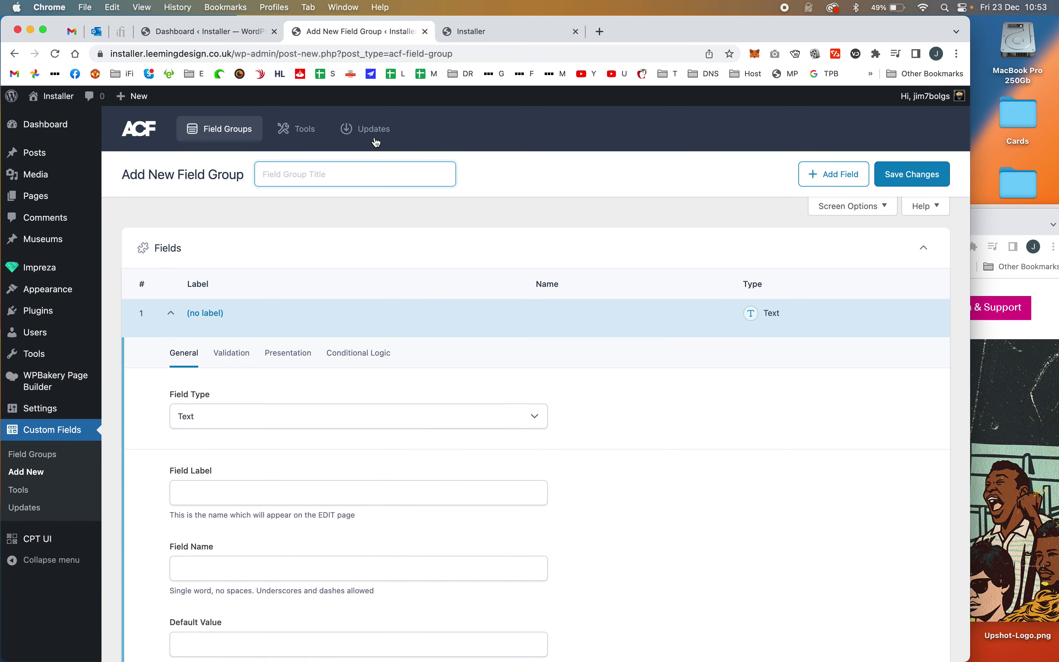
type("Museum Fields")
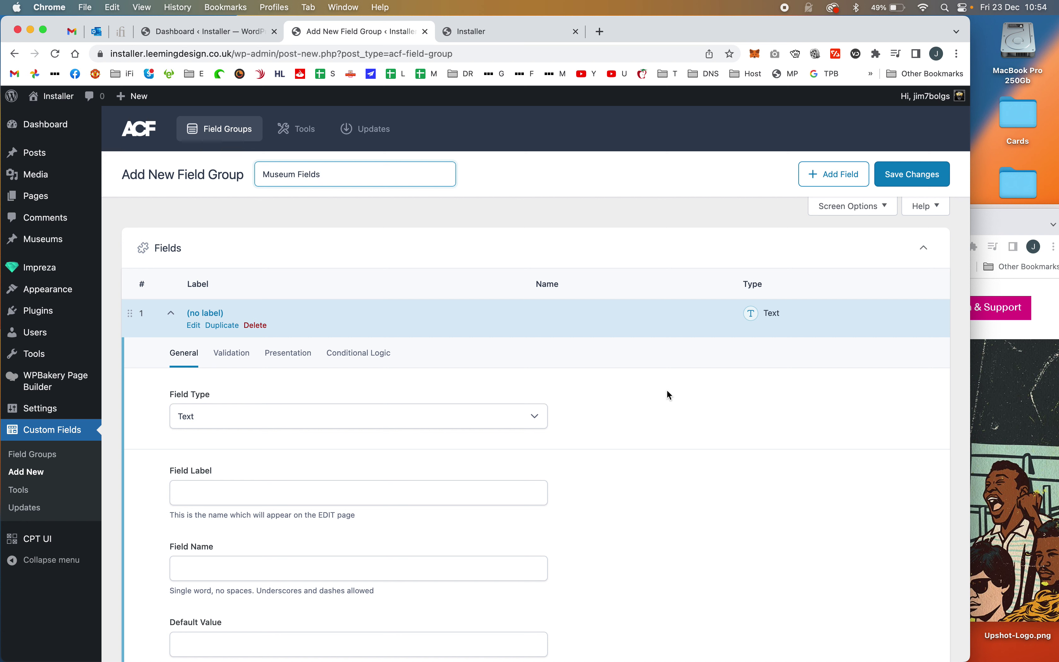
Step: Set the field type of the first field in the Museum Fields group to URL
scroll(667, 389, "down", 3)
left_click(275, 353)
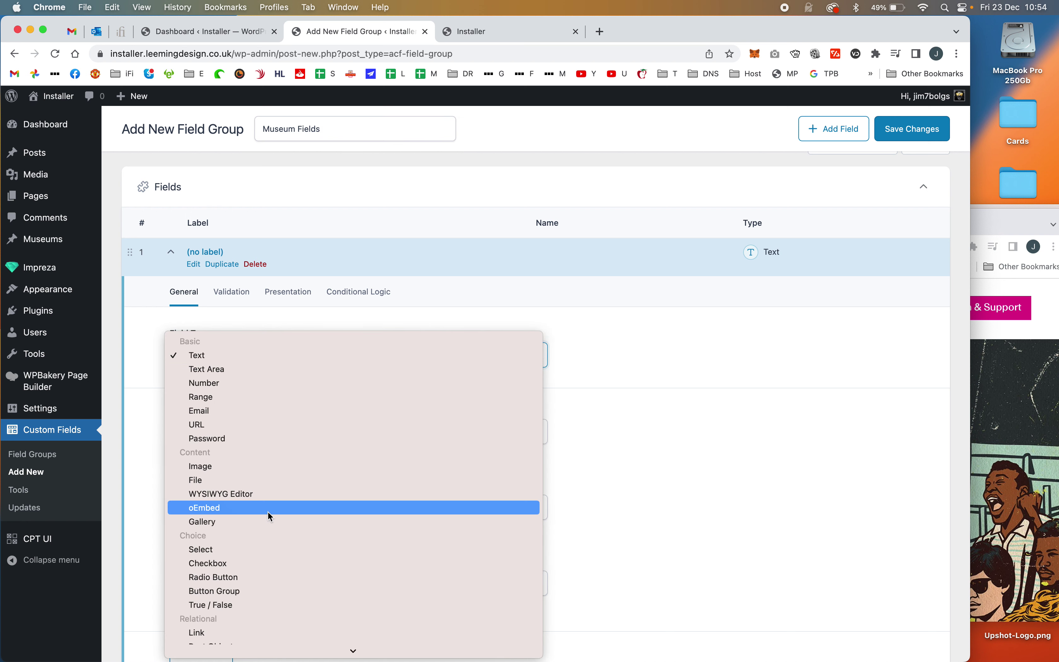
scroll(268, 514, "down", 5)
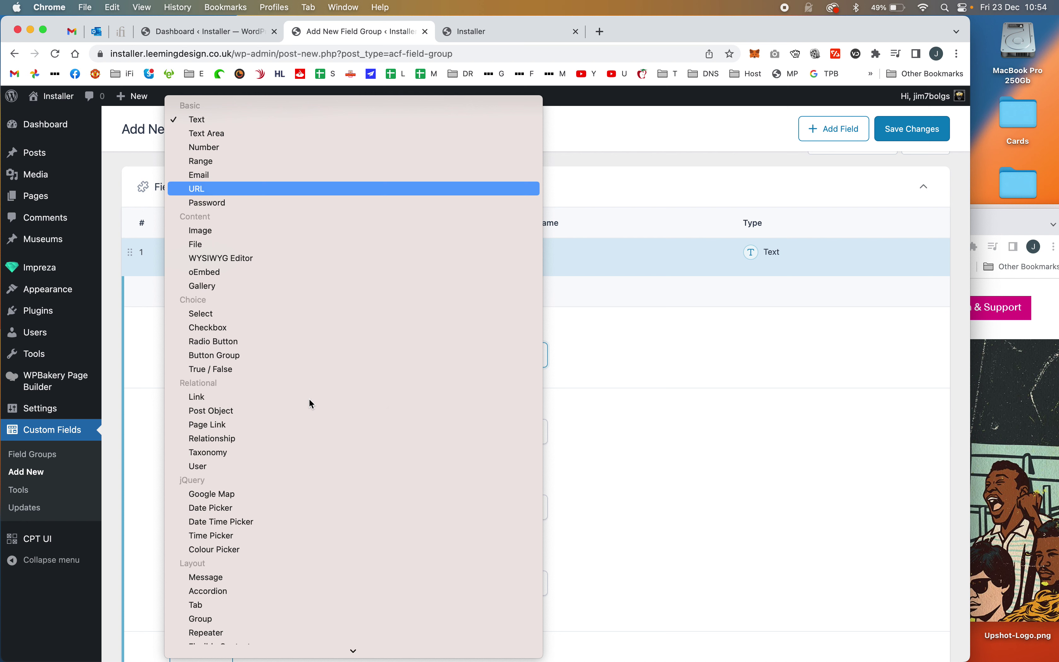
left_click(210, 189)
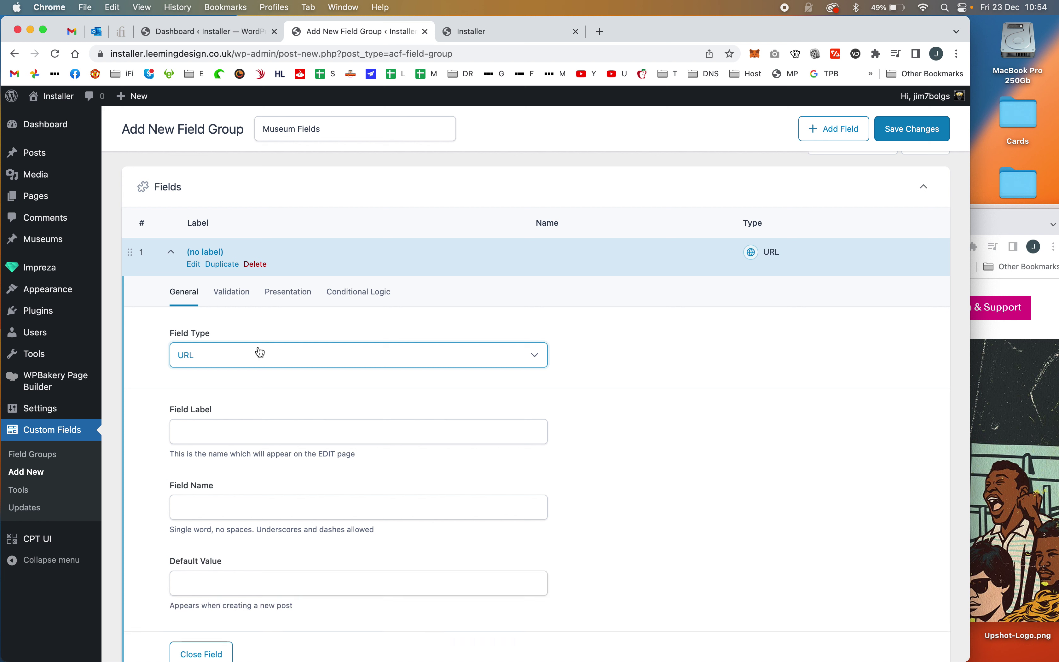
left_click(260, 353)
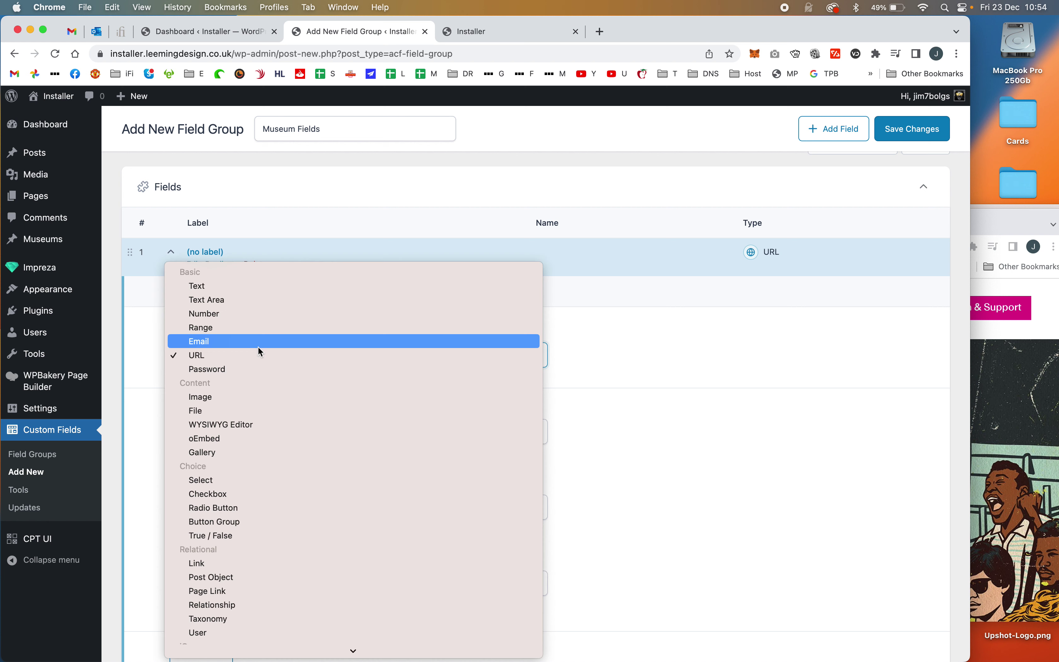
left_click(254, 355)
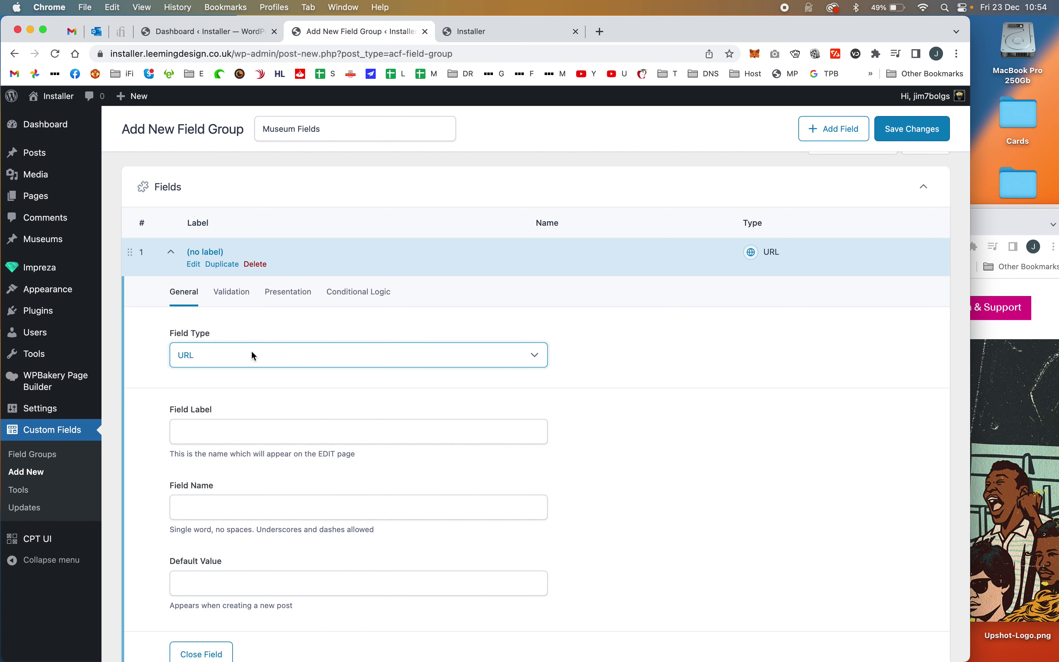
Step: Label the URL field "URL / Link" and shorten its field name to url_link
left_click(398, 424)
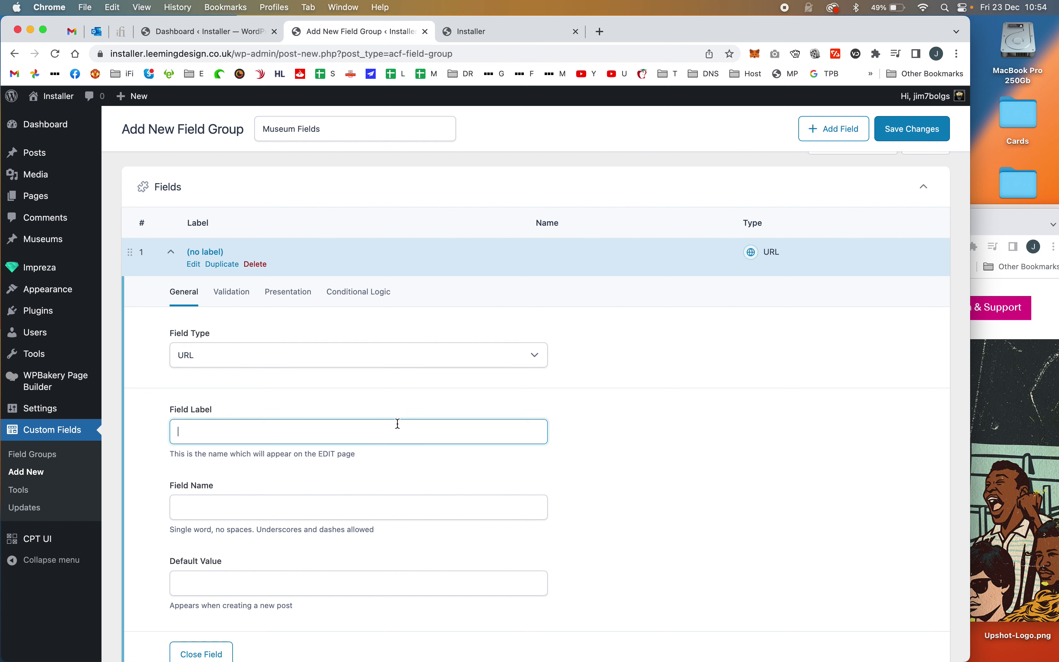
type("URL /")
type("Link")
key("Tab")
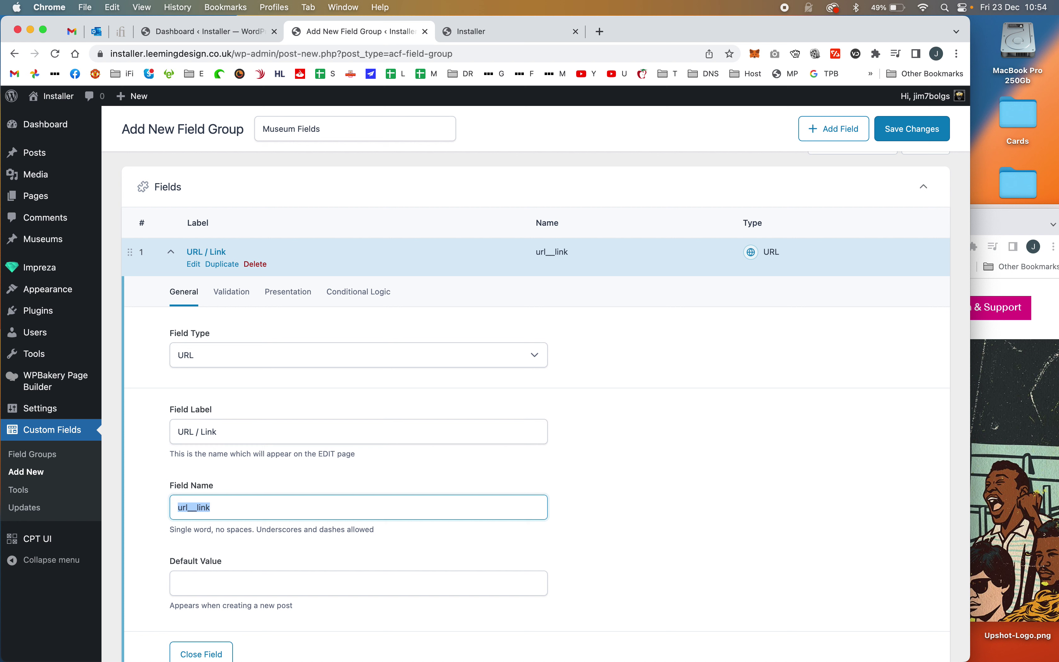
left_click(197, 508)
key("BackSpace")
left_click(653, 473)
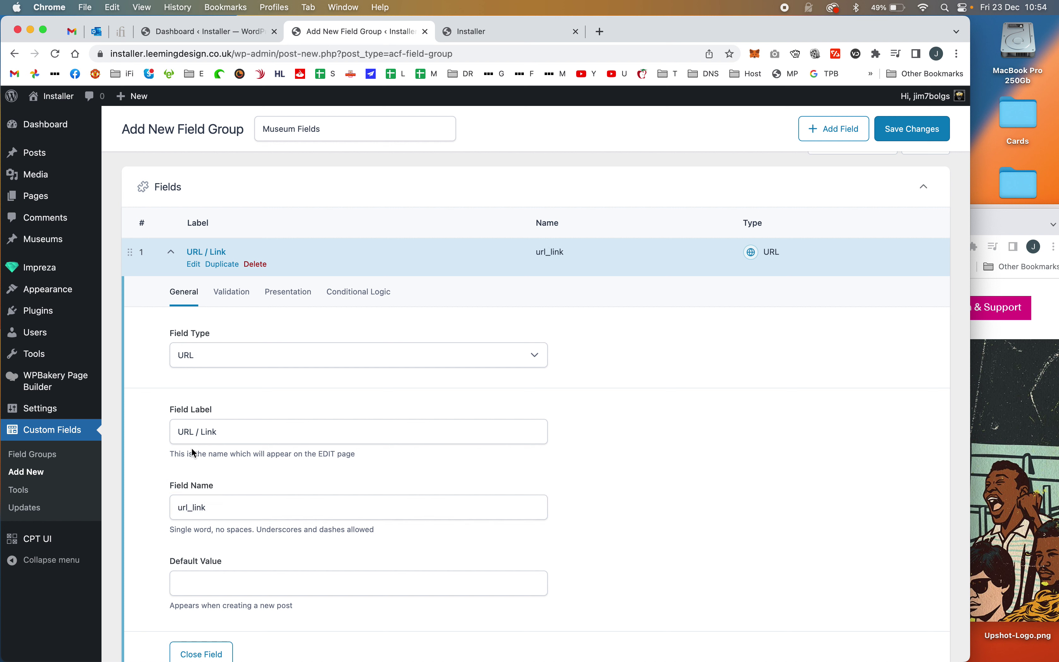
Step: Make the URL / Link field required and save the Museum Fields group
scroll(618, 387, "down", 5)
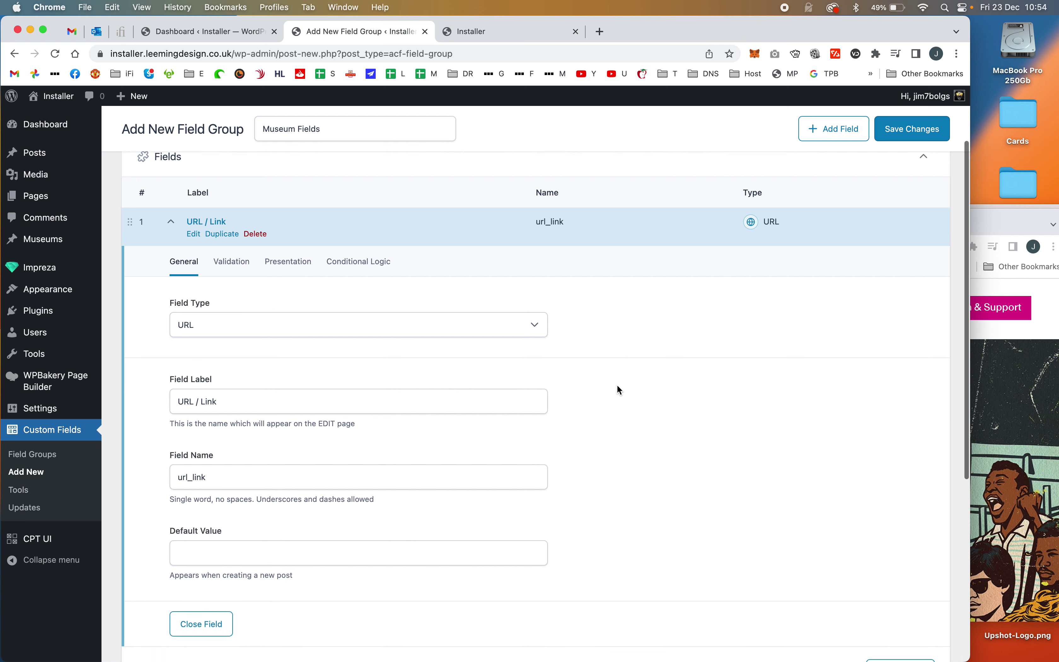
scroll(618, 386, "up", 2)
scroll(620, 389, "up", 1)
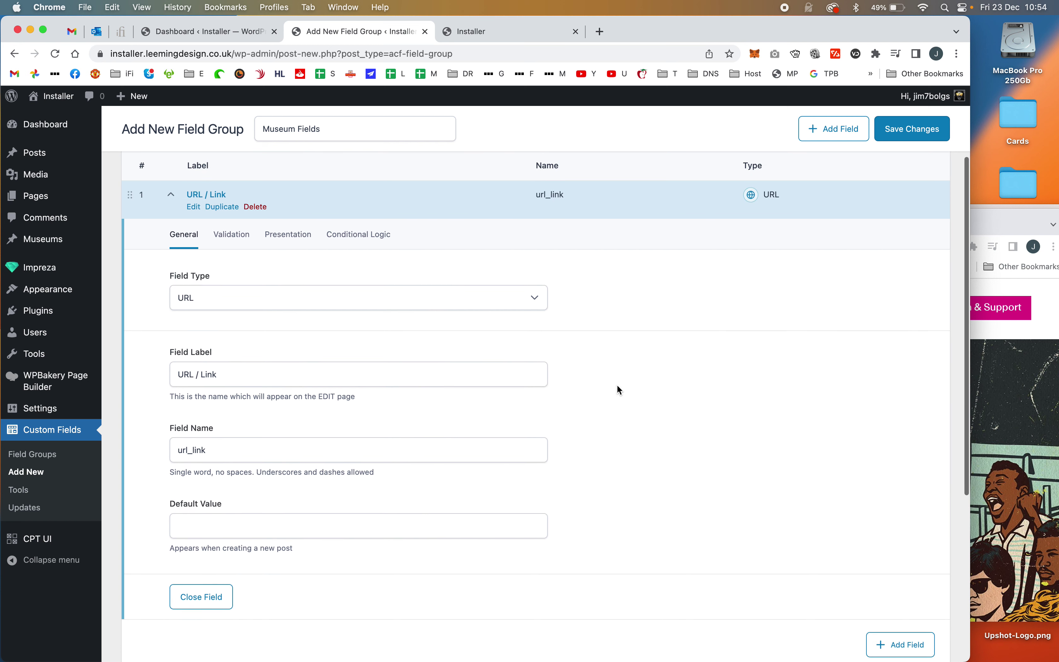
left_click(234, 246)
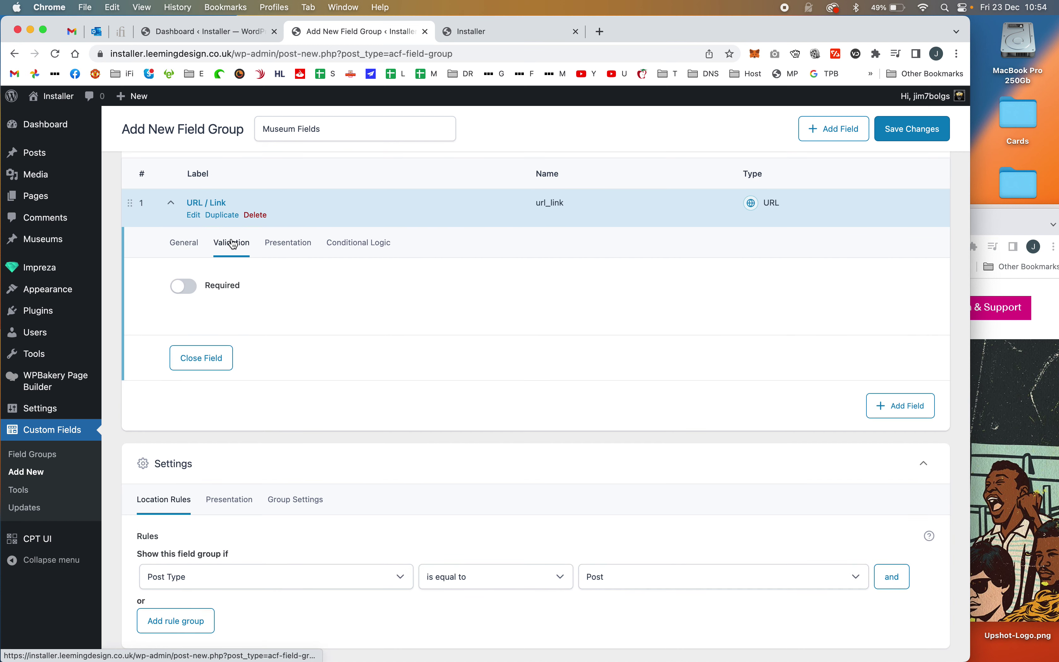
left_click(184, 286)
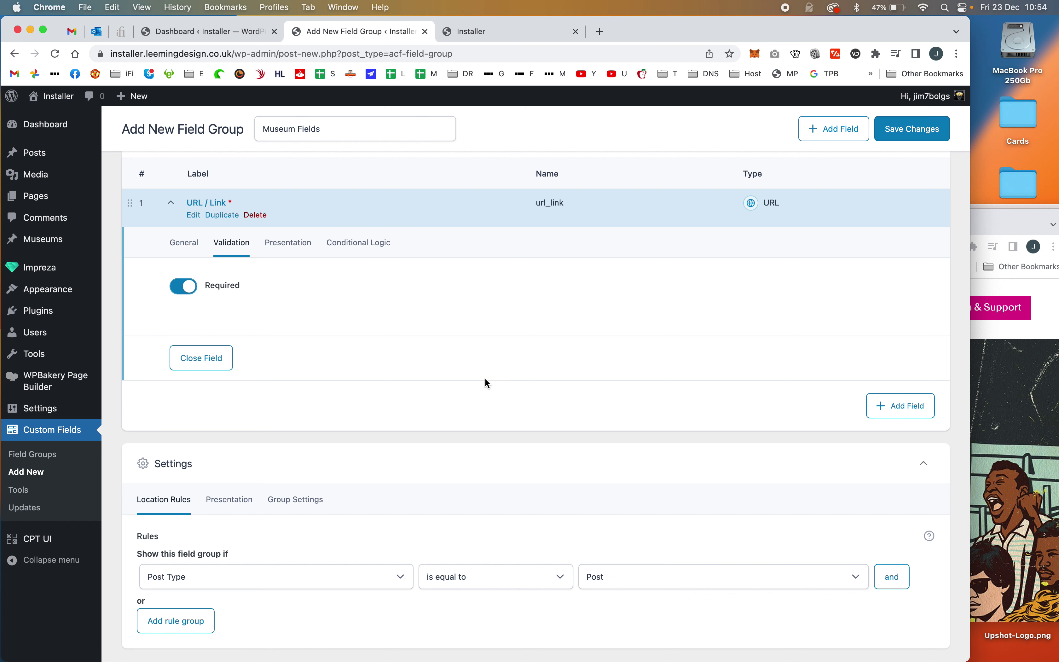
scroll(485, 379, "up", 5)
left_click(903, 181)
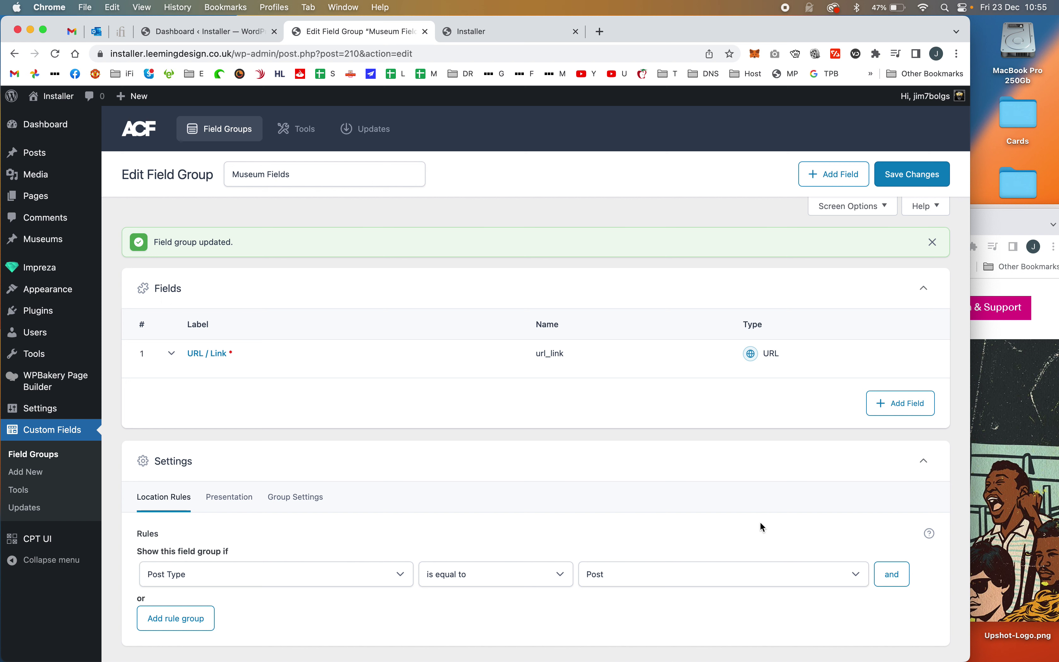
Step: Set the field group's location rule to Post Type is equal to Museum and save the changes
left_click(693, 575)
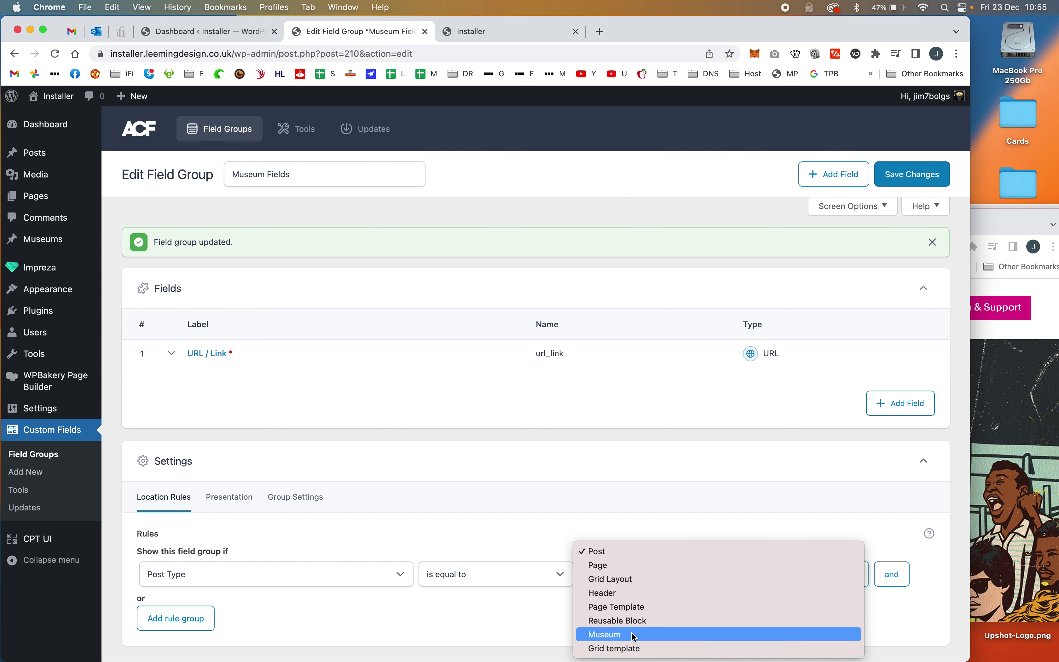
left_click(633, 634)
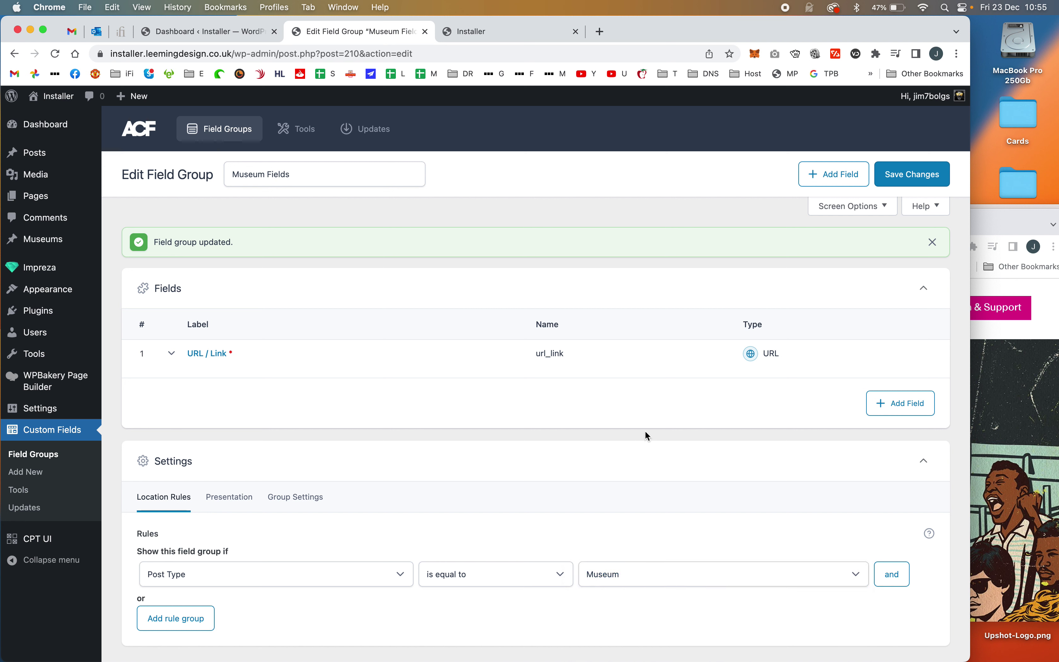
left_click(919, 175)
Step: Open the form for adding a new museum and collapse its Custom appearance in Grid and Page Layout boxes
mouse_move(63, 239)
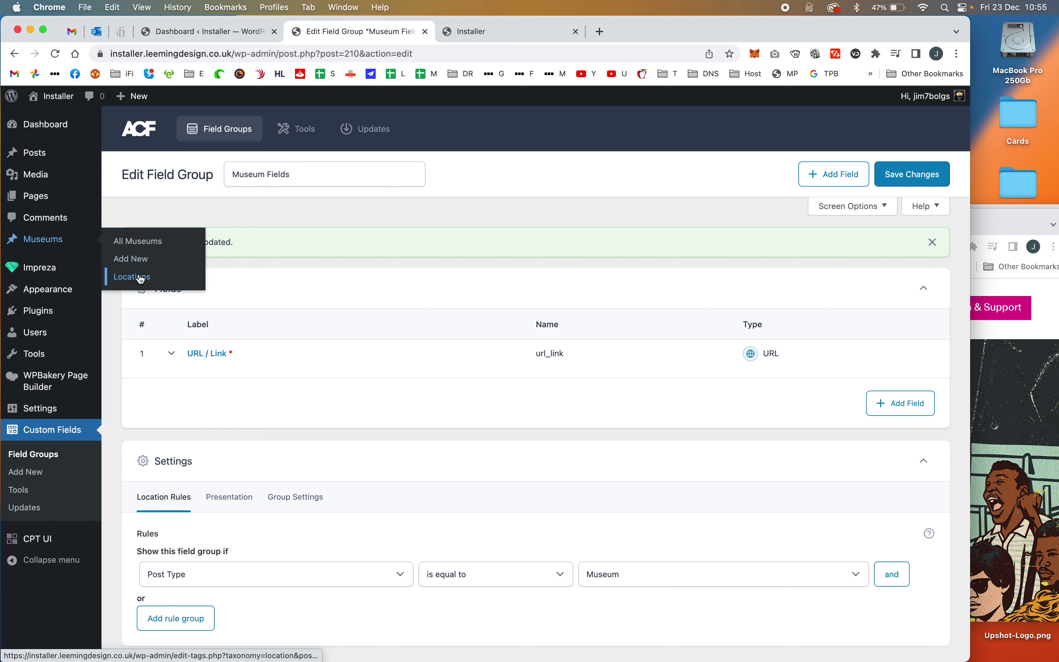
left_click(157, 263)
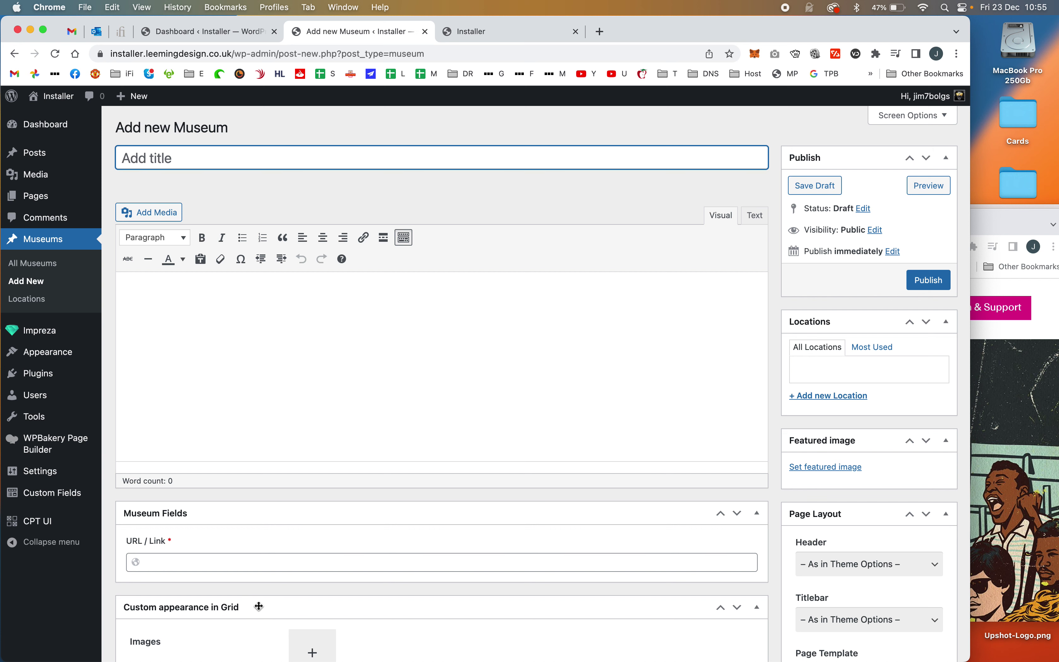
scroll(328, 561, "down", 3)
left_click(279, 482)
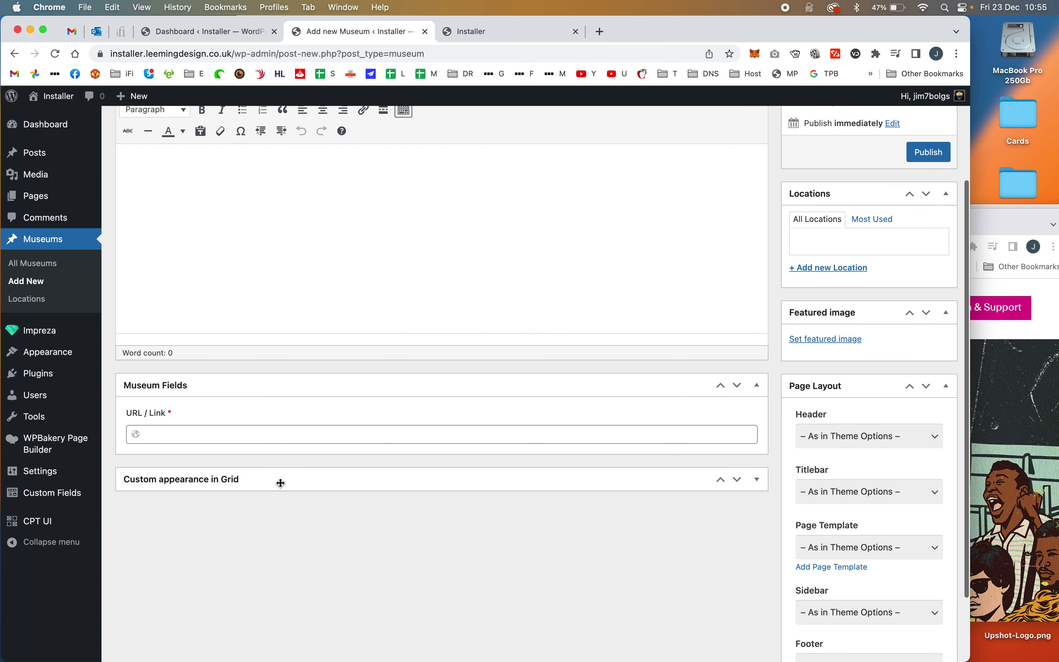
left_click(841, 385)
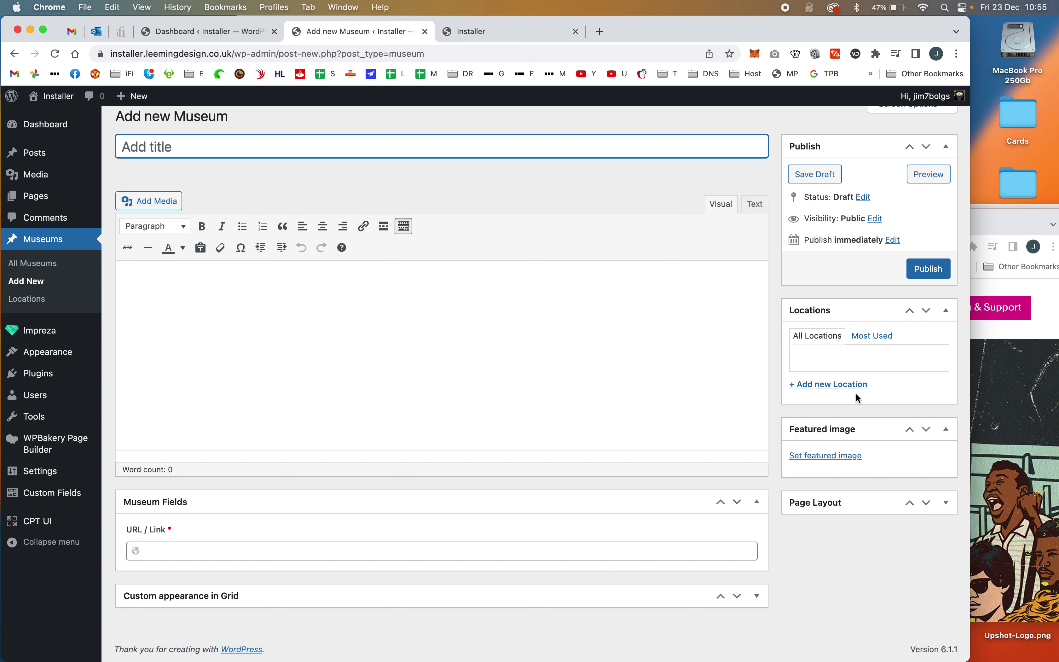
Step: Move the Featured image box above the Locations box and title the new museum "Liverpool Museum"
left_click_drag(841, 426, 845, 307)
left_click(1027, 207)
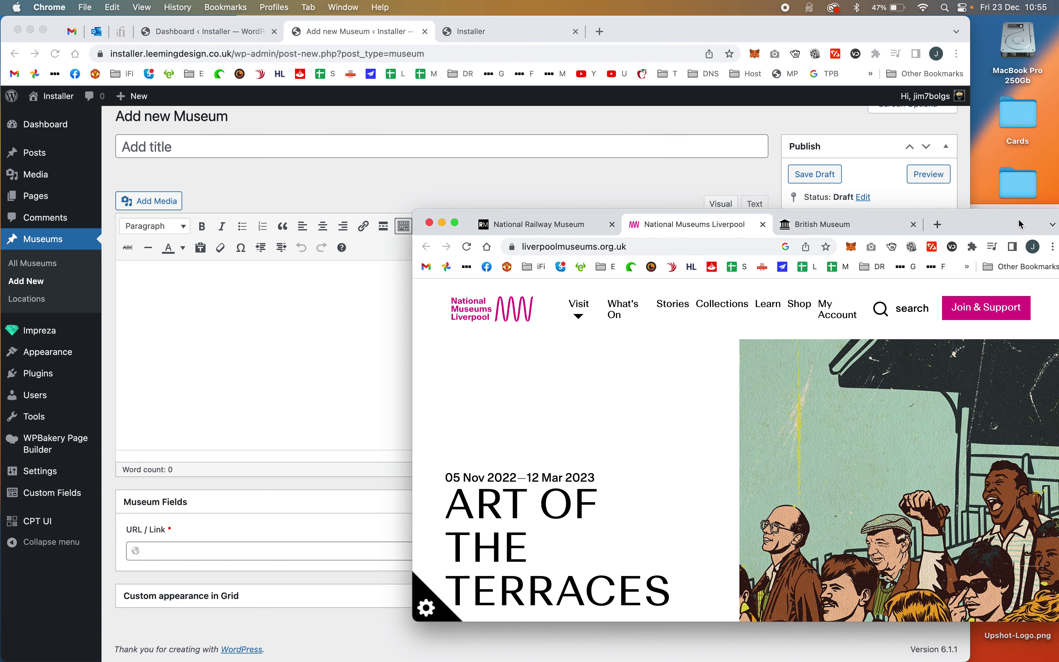
left_click(321, 151)
type("Liverpool M")
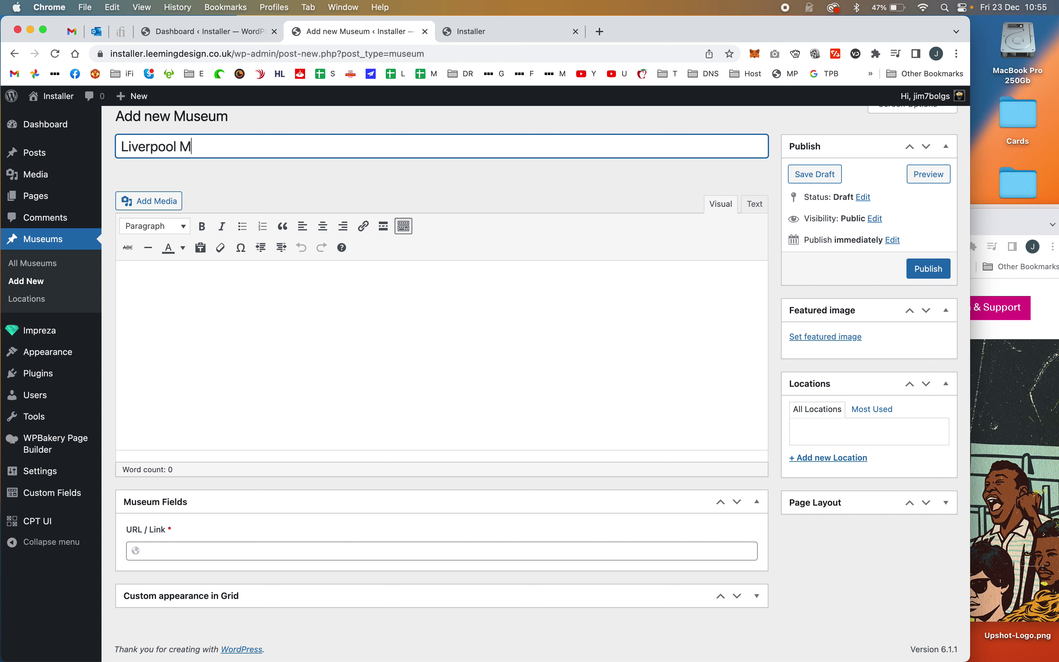
type("useum")
Step: Open the Lorem Ipsum generator page lipsum.com/feed/html in a new browser tab
left_click(600, 32)
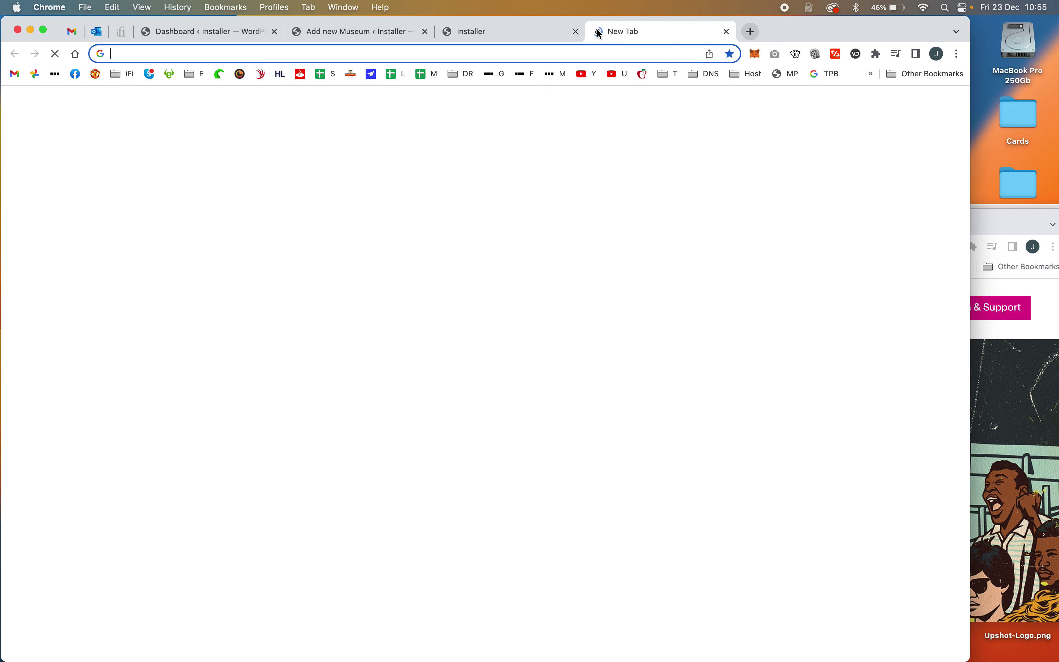
type("lorem")
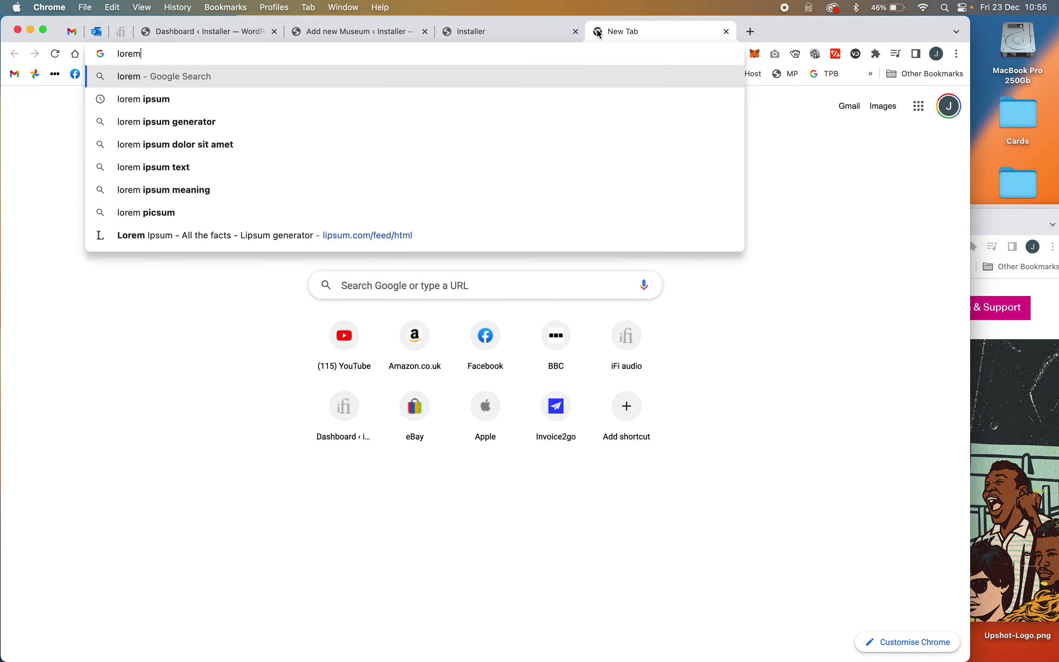
key("Down")
key("Down")
key("Down")
key("Down")
key("Down")
key("Down")
key("Down")
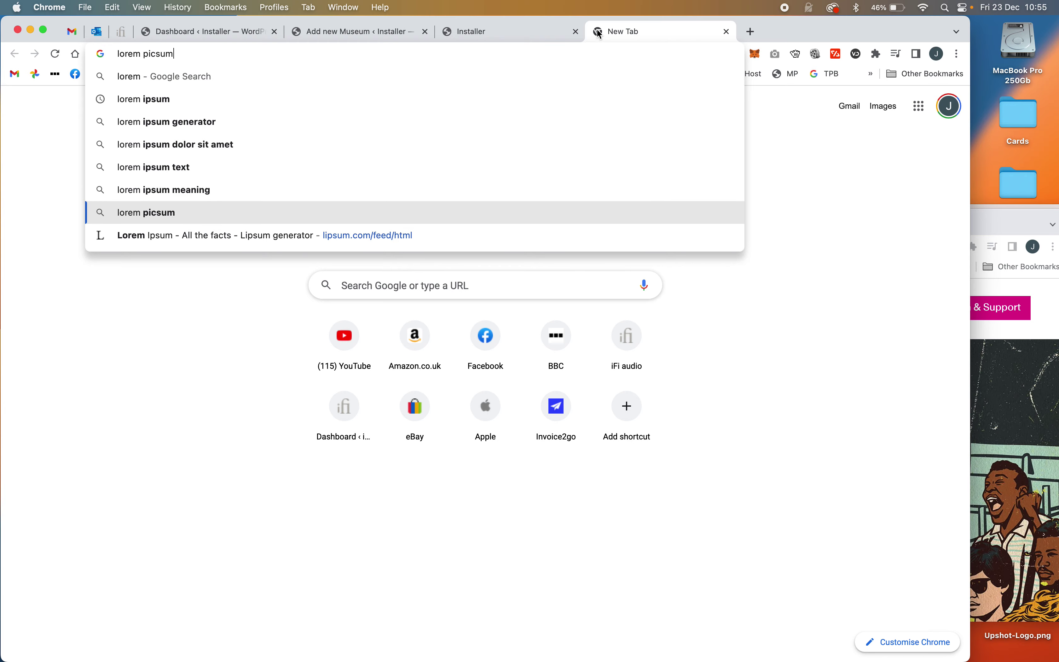
key("Return")
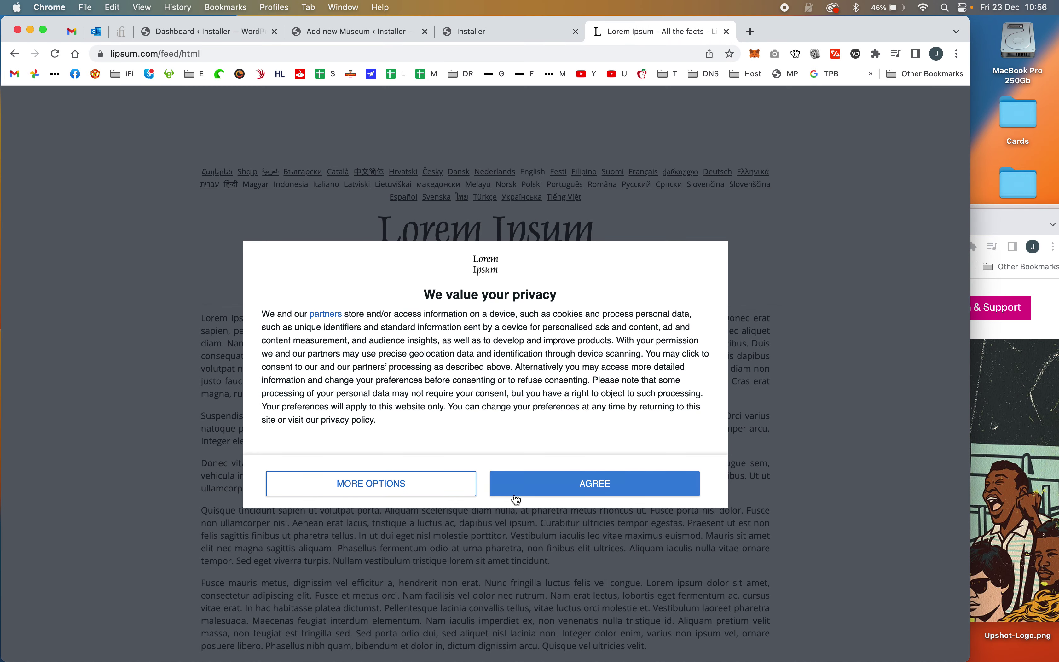
Step: Accept the privacy notice, copy the first Lorem ipsum paragraph and paste it as the Liverpool Museum content
left_click(563, 485)
double_click(534, 367)
triple_click(534, 367)
key("super+c")
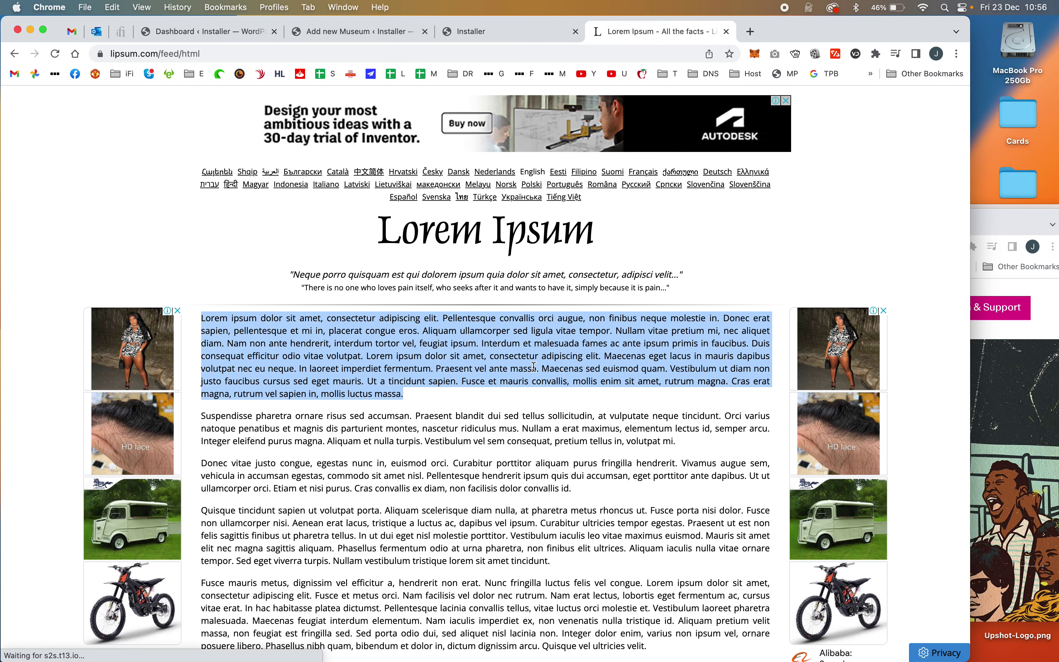
left_click(351, 29)
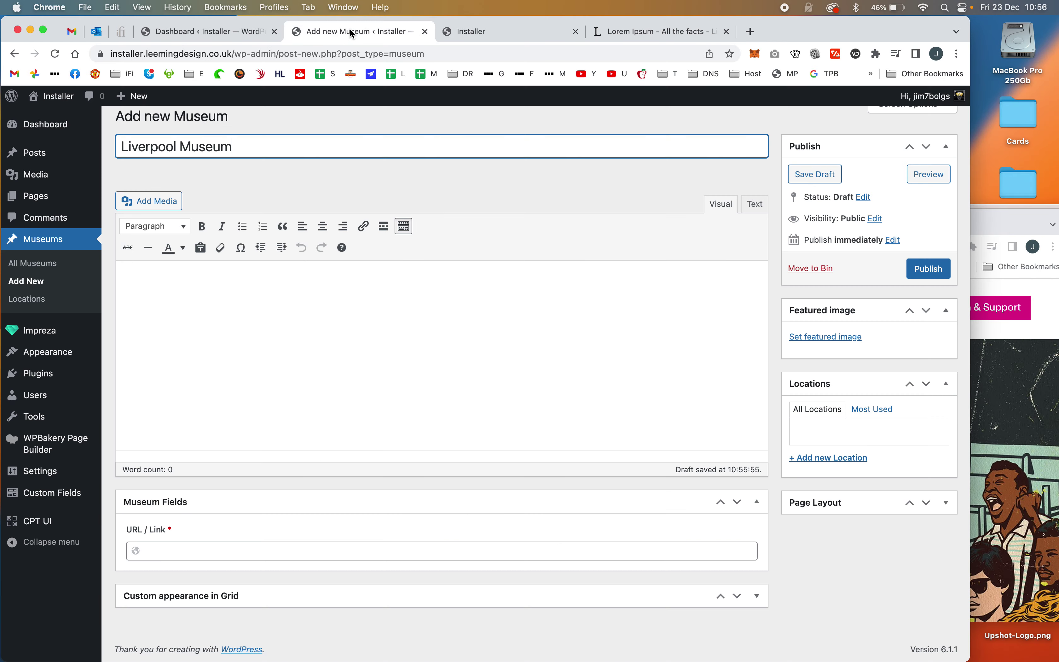
left_click(362, 325)
key("super+v")
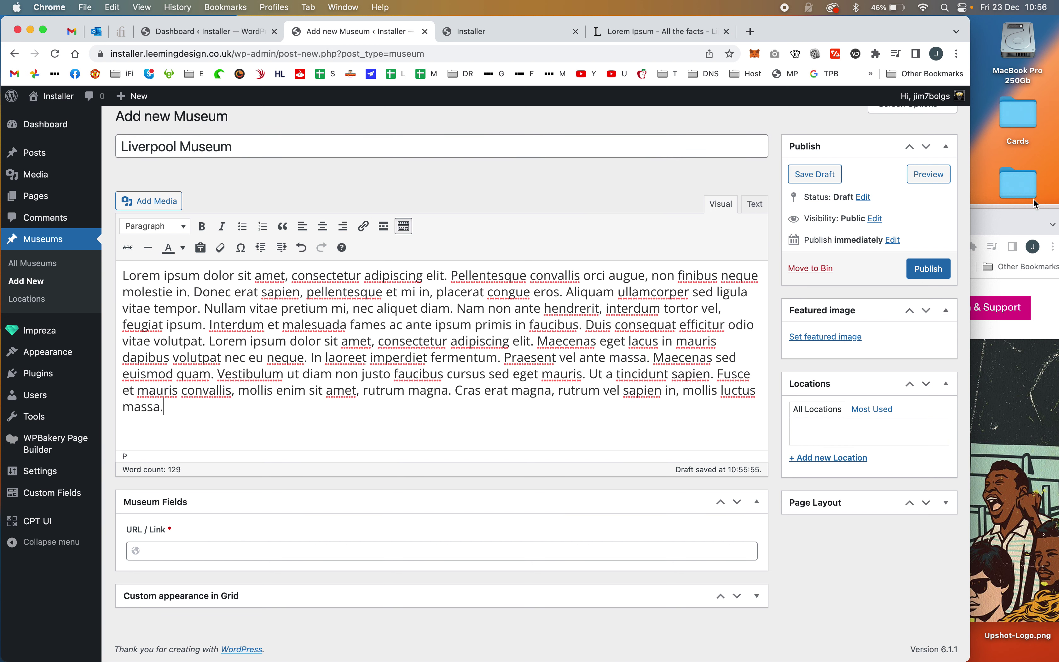
left_click(991, 228)
left_click(641, 246)
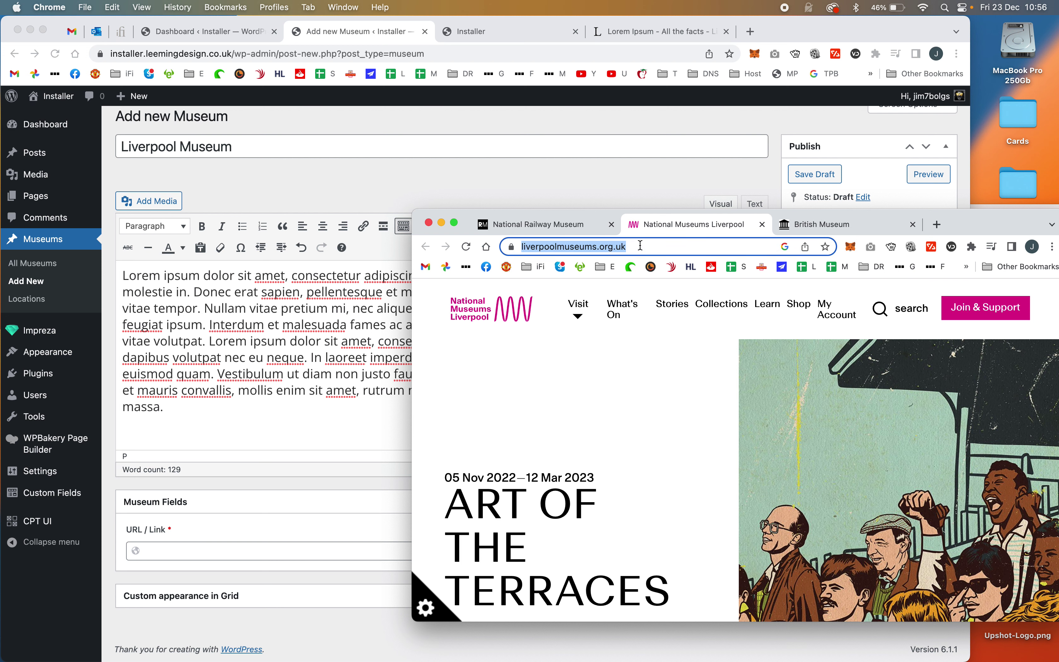
key("super+x")
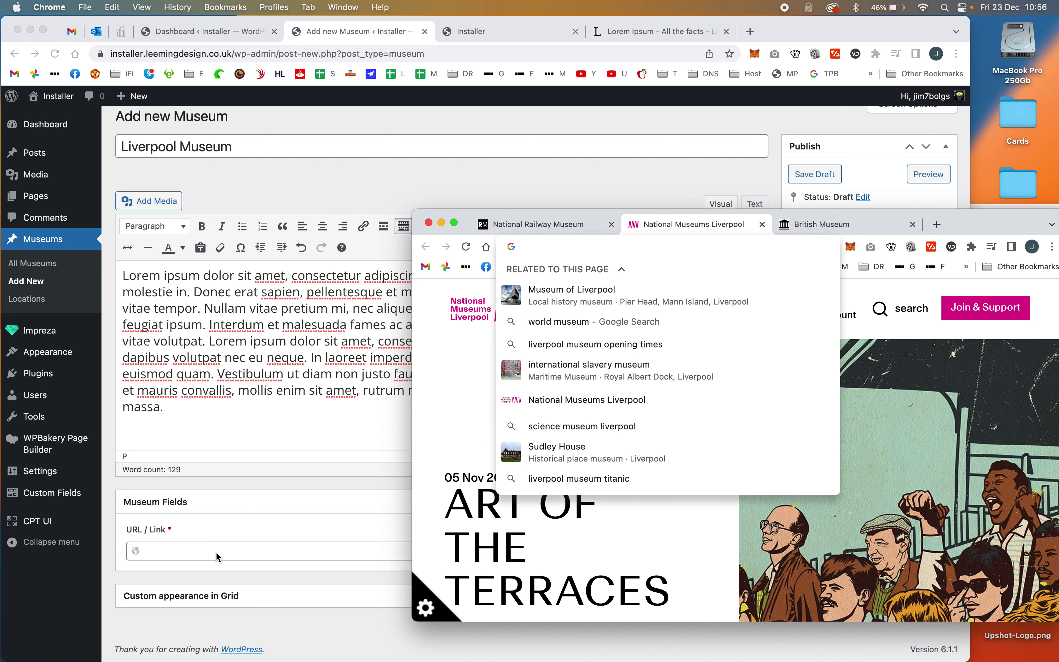
left_click(215, 552)
key("super+v")
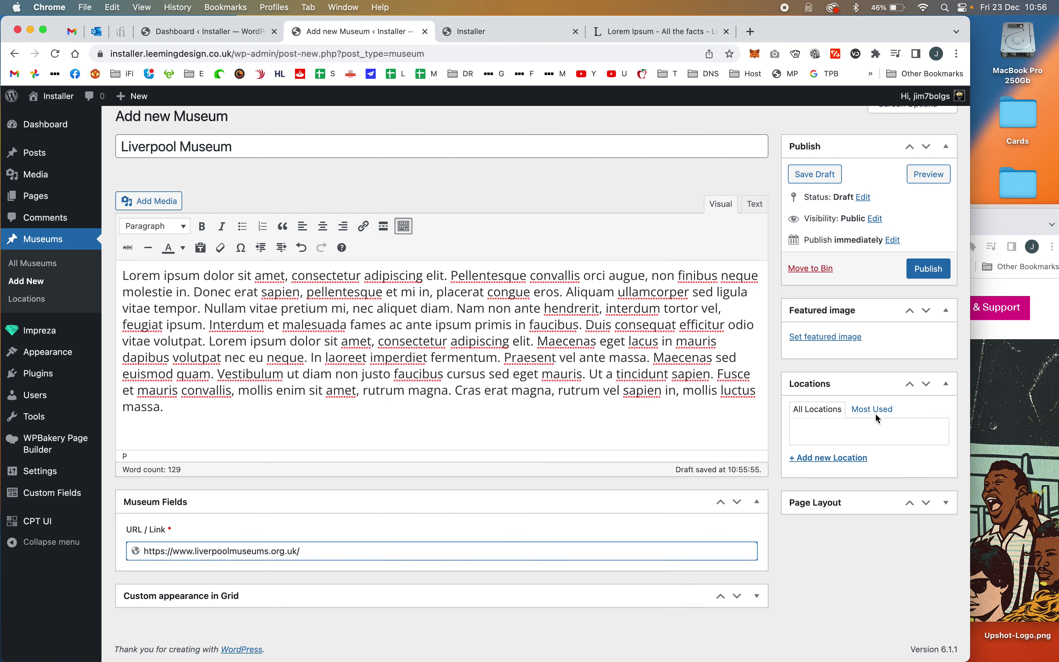
Step: Add a new location named "Liverpool" to the Liverpool Museum entry
left_click(833, 458)
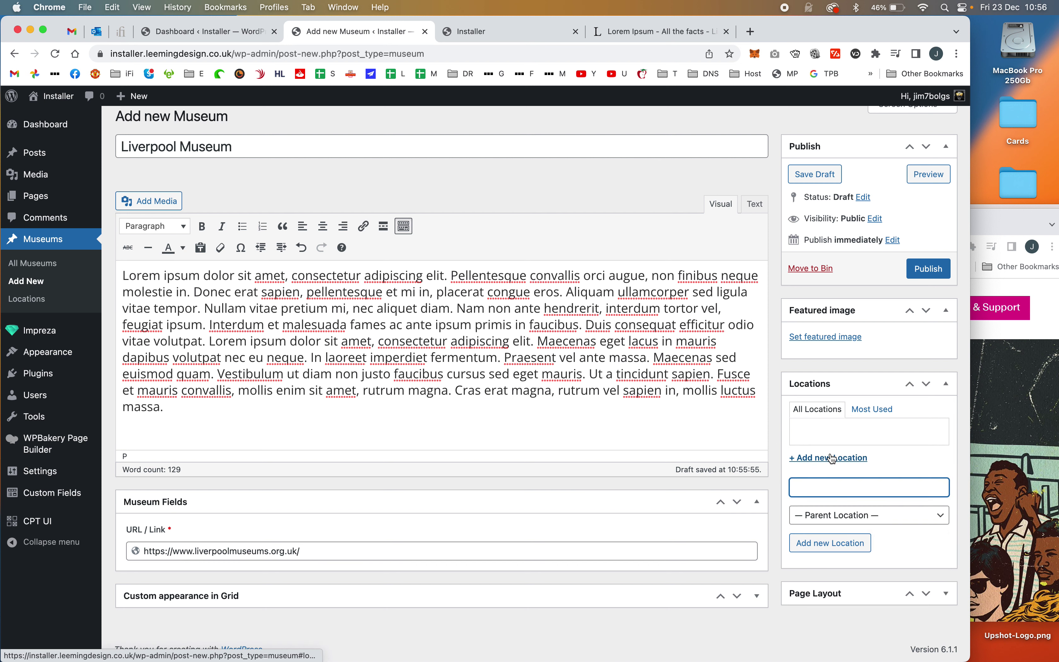
type("Liverpool")
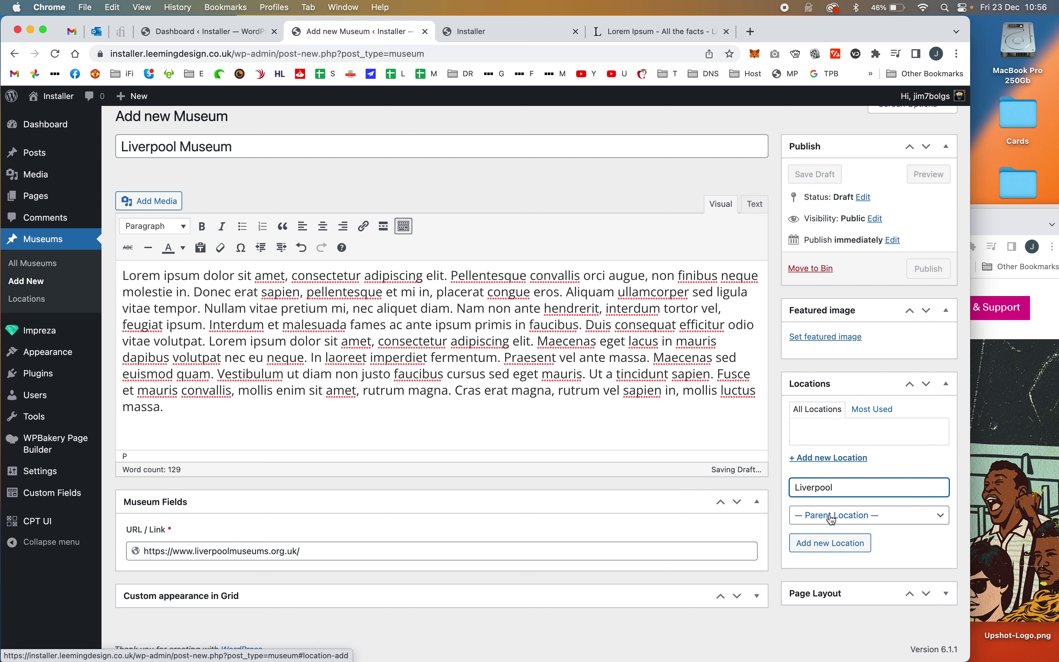
left_click(840, 545)
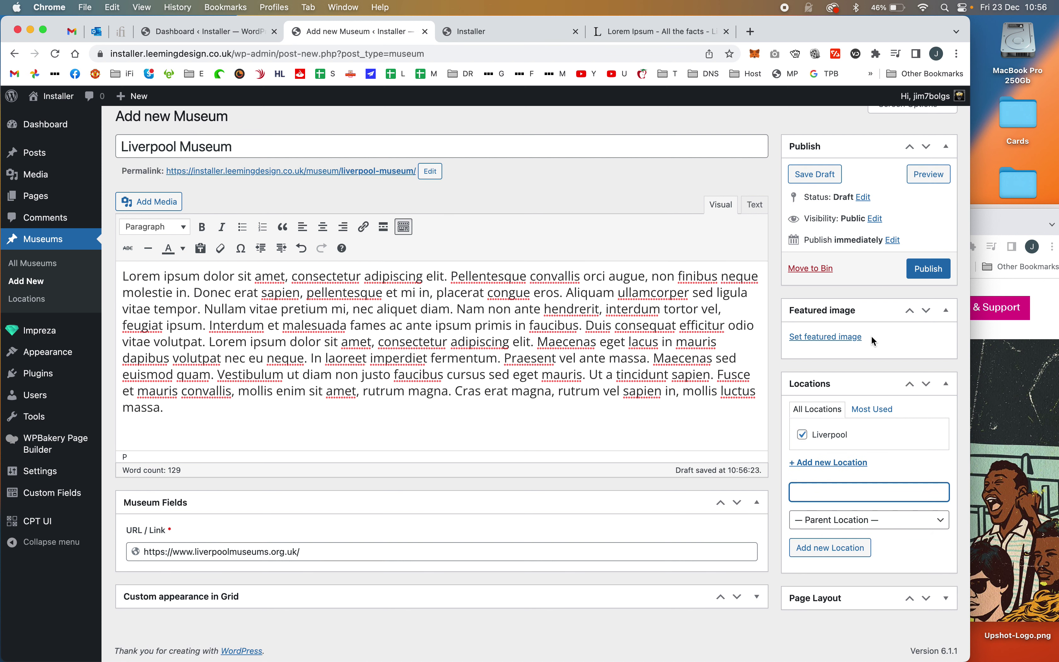
Step: Upload liverpool.jpg from the Museums folder as the featured image and publish the Liverpool Museum entry
left_click(853, 341)
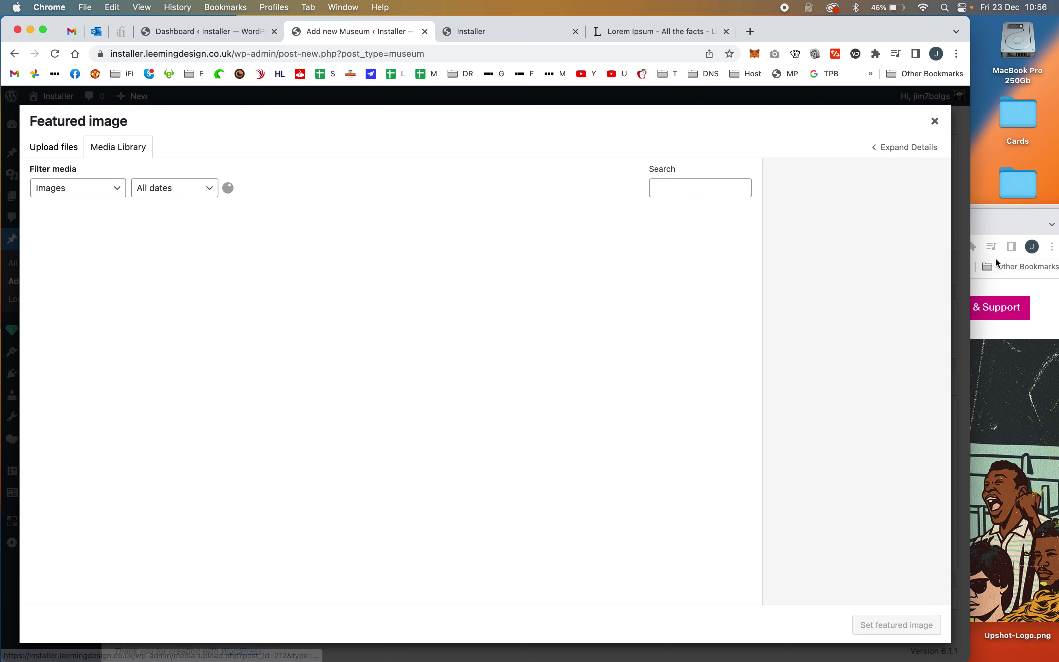
left_click(1006, 222)
left_click_drag(1006, 222, 1006, 478)
left_click(1057, 349)
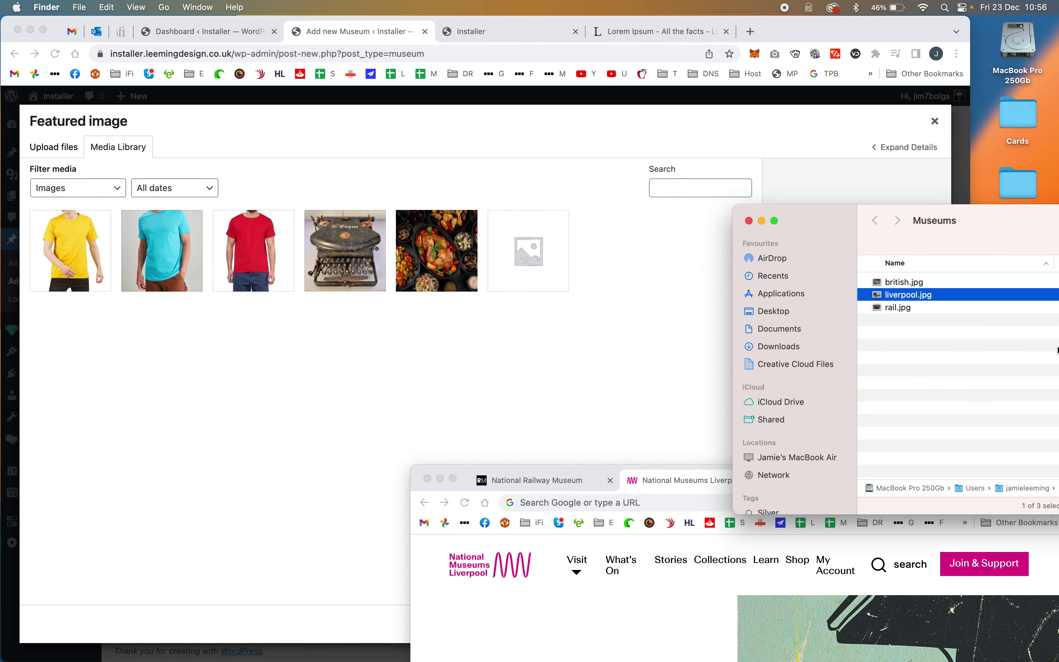
left_click_drag(907, 300, 421, 421)
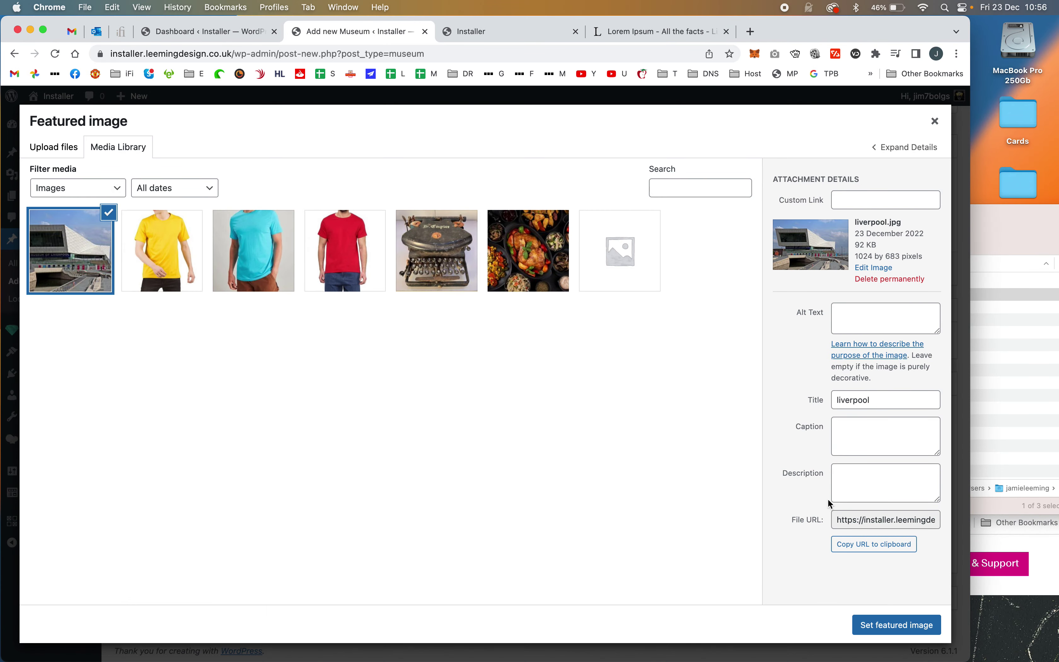
left_click(894, 625)
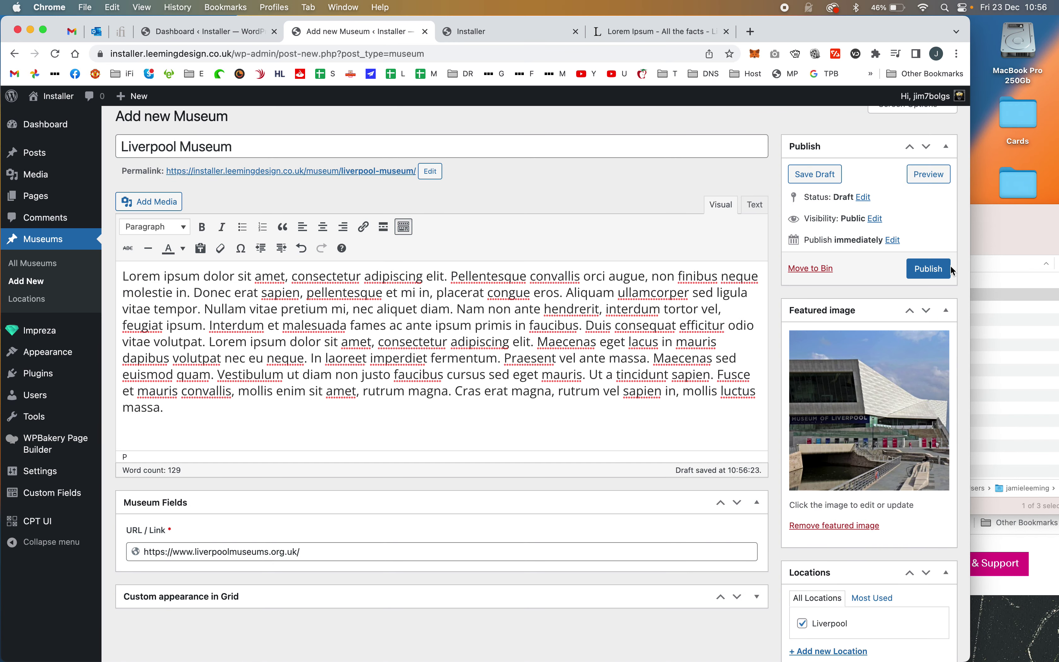
left_click(941, 270)
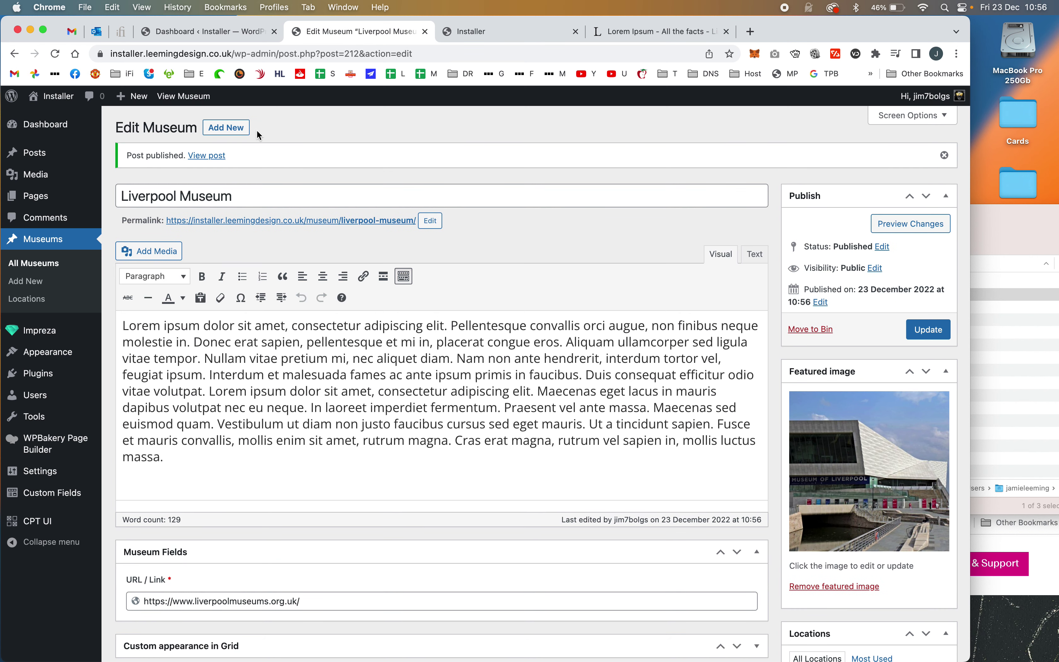
Step: Start another museum entry titled "British" and add a new location named "London" to it
left_click(231, 127)
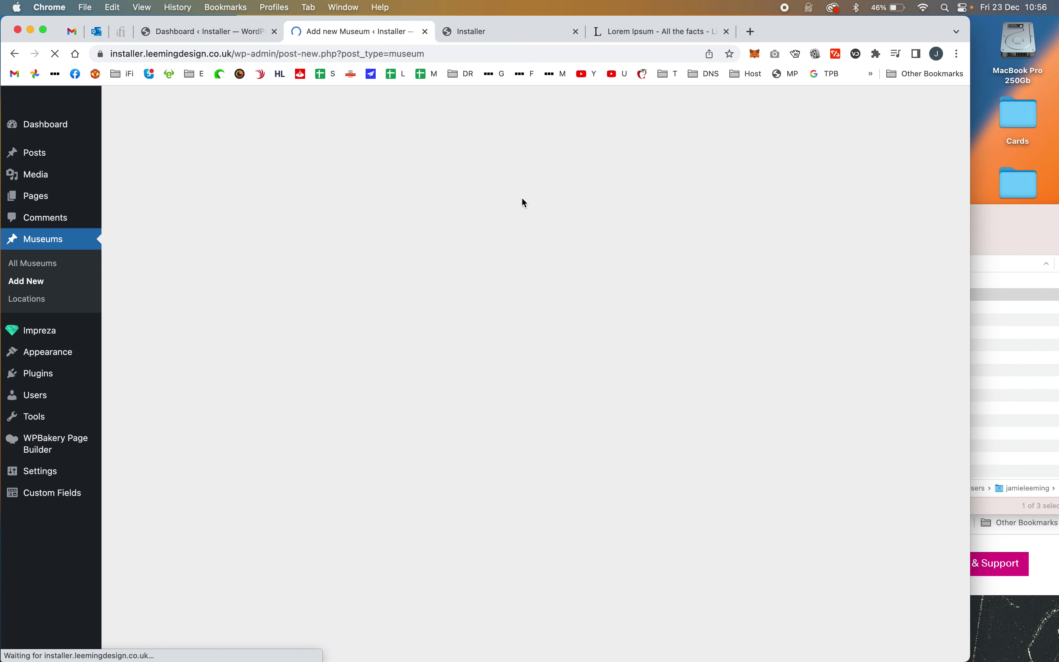
type("British")
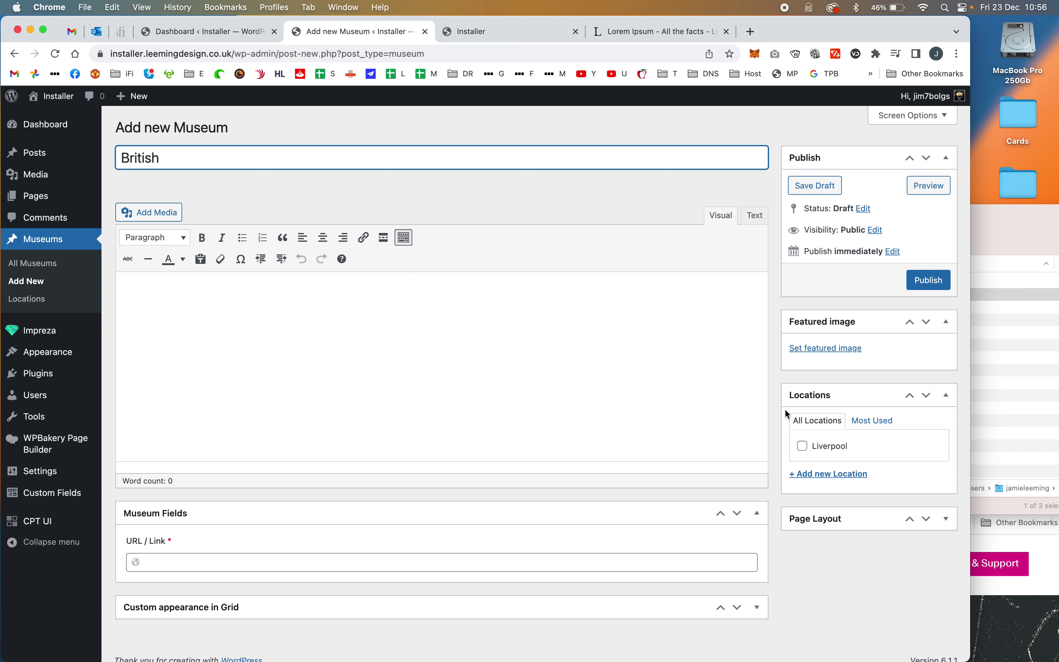
left_click(857, 479)
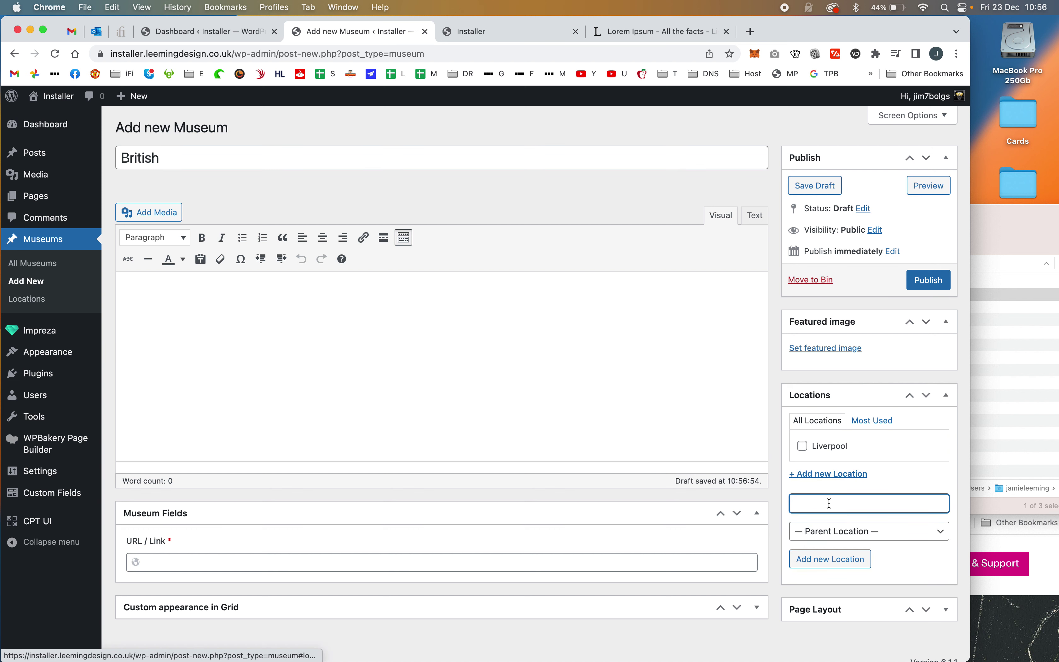
type("London")
left_click(837, 556)
left_click(996, 514)
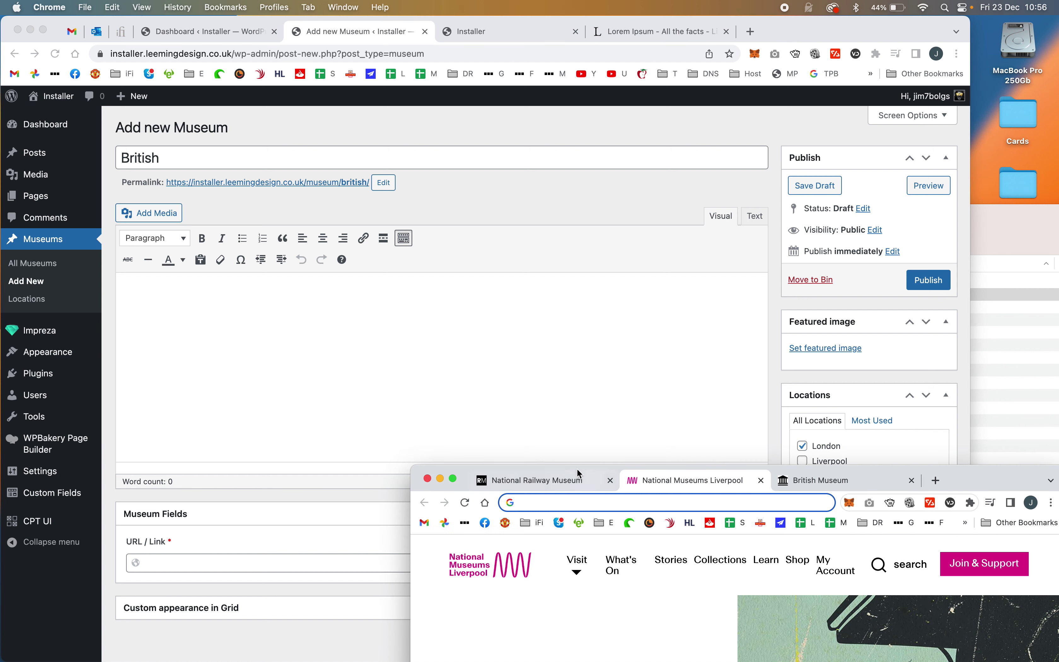
left_click(764, 481)
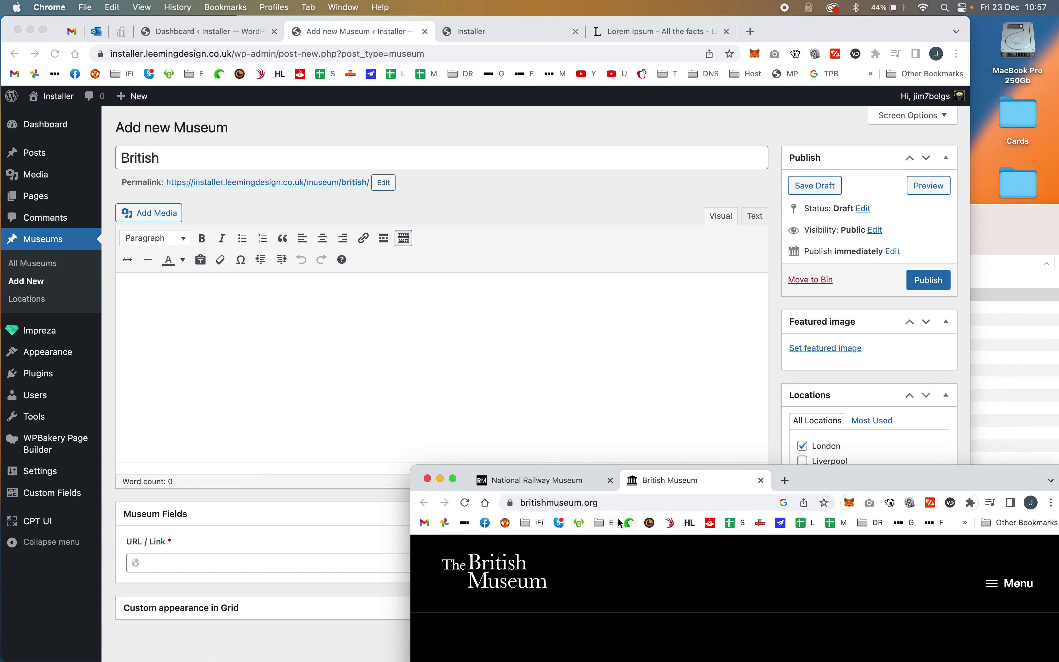
left_click(624, 503)
key("super+c")
left_click(328, 341)
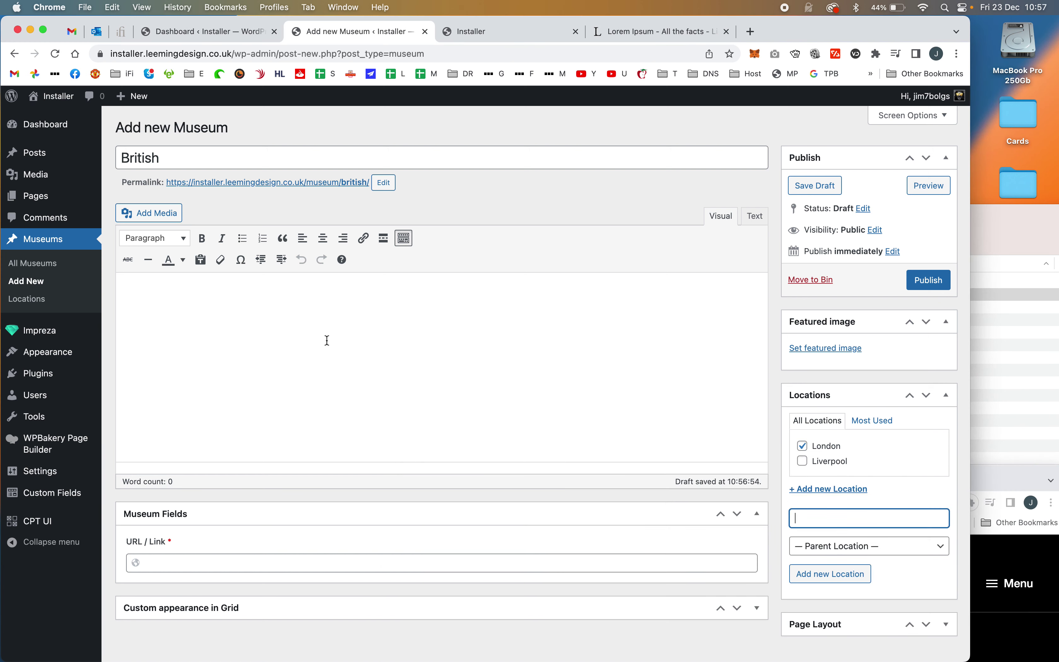
left_click(258, 557)
key("super+v")
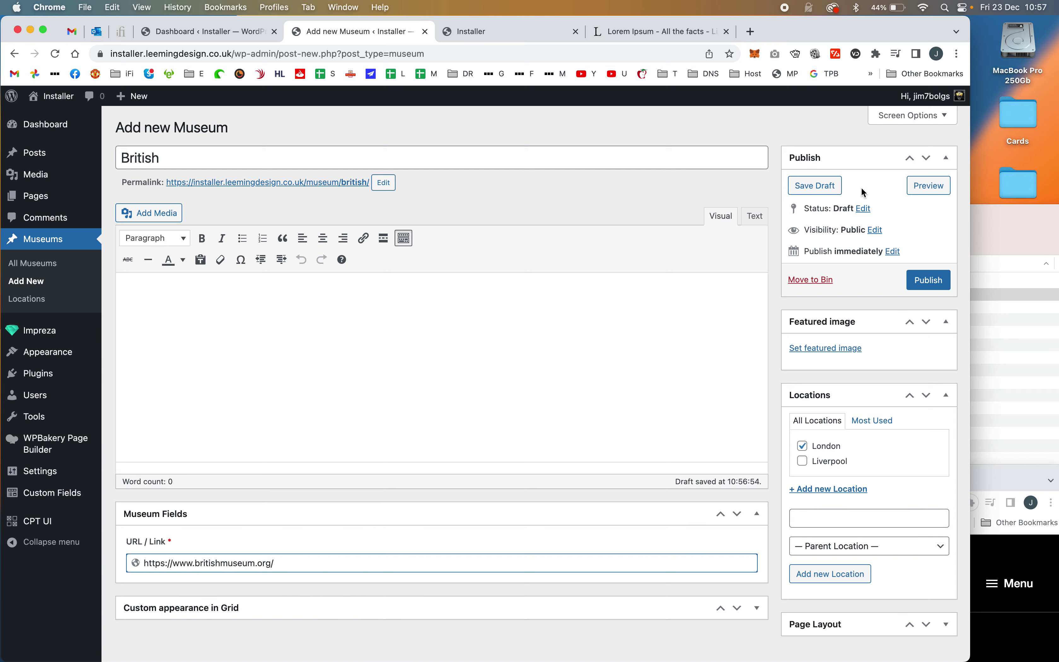
Step: Fill the British museum entry's content with the first Lorem ipsum paragraph from the generator page
left_click(677, 26)
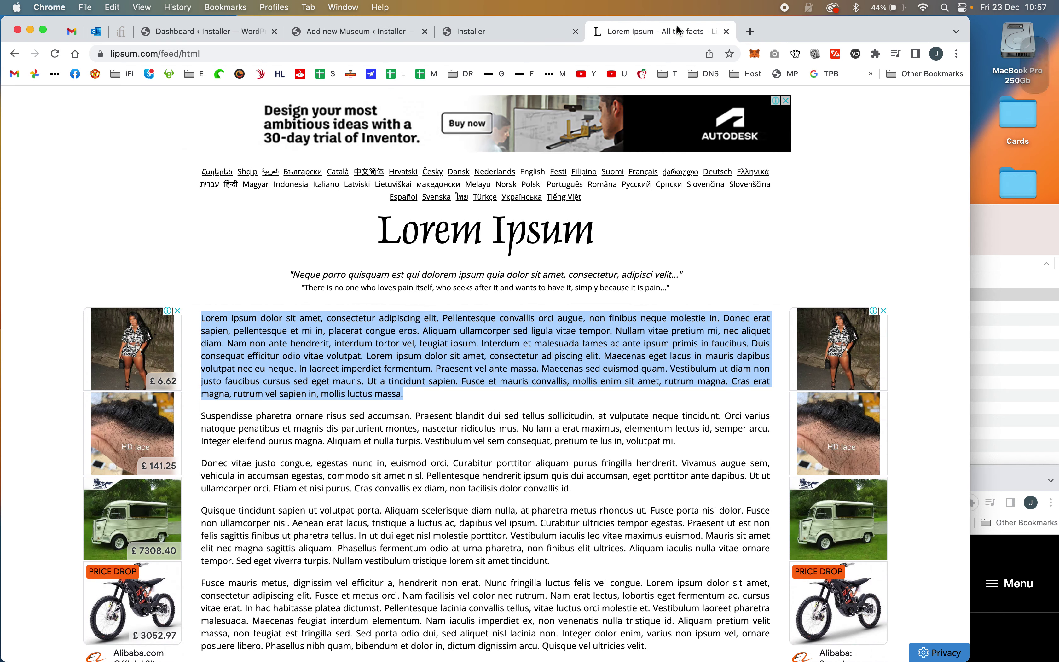
left_click(387, 31)
left_click(316, 315)
type("Lorem ipsum dolor sit amet, consectetur adipiscing elit. Pellentesque convallis orci augue, non finibus neque molestie in. Donec erat sapien, pellentesque et mi in, placerat congue eros. Aliquam ullamcorper sed ligula vitae tempor. Nullam vitae pretium mi, nec aliquet diam. Nam non ante hendrerit, interdum tortor vel, feugiat ipsum. Interdum et malesuada fames ac ante ipsum primis in faucibus. Duis consequat efficitur odio vitae volutpat. Lorem ipsum dolor sit amet, consectetur adipiscing elit. Maecenas eget lacus in mauris dapibus volutpat nec eu neque. In laoreet imperdiet fermentum. Praesent vel ante massa. Maecenas sed euismod quam. Vestibulum ut diam non justo faucibus cursus sed eget mauris. Ut a tincidunt sapien. Fusce et mauris convallis, mollis enim sit amet, rutrum magna. Cras erat magna, rutrum vel sapien in, mollis luctus massa.")
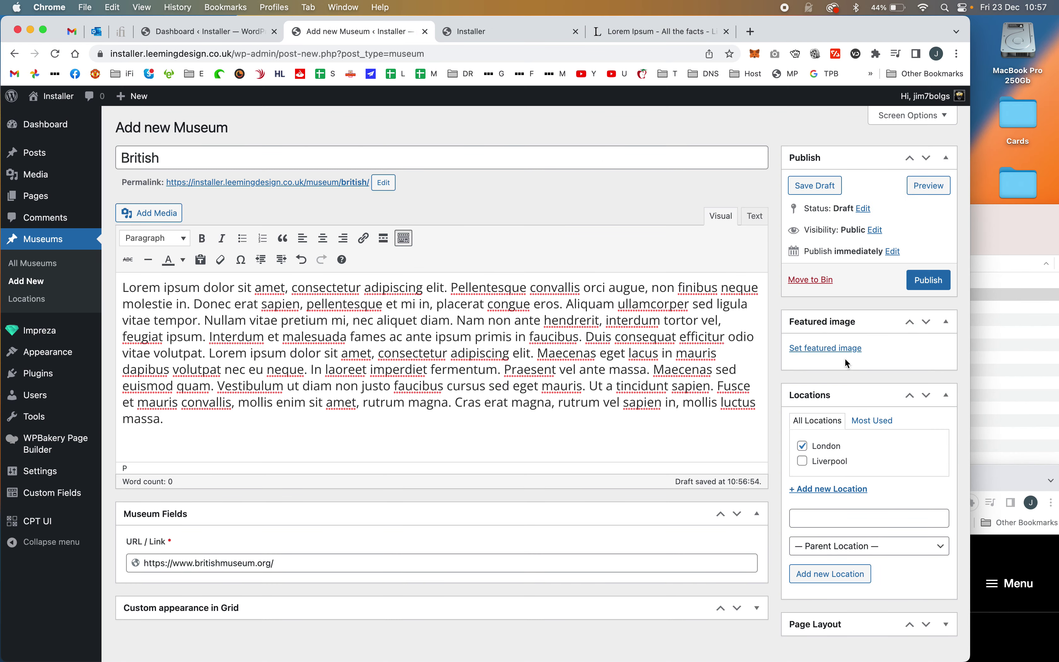
Step: Upload british.jpg from the Museums folder as the featured image and publish the British museum entry
left_click(840, 352)
left_click(1049, 380)
left_click_drag(906, 284, 717, 151)
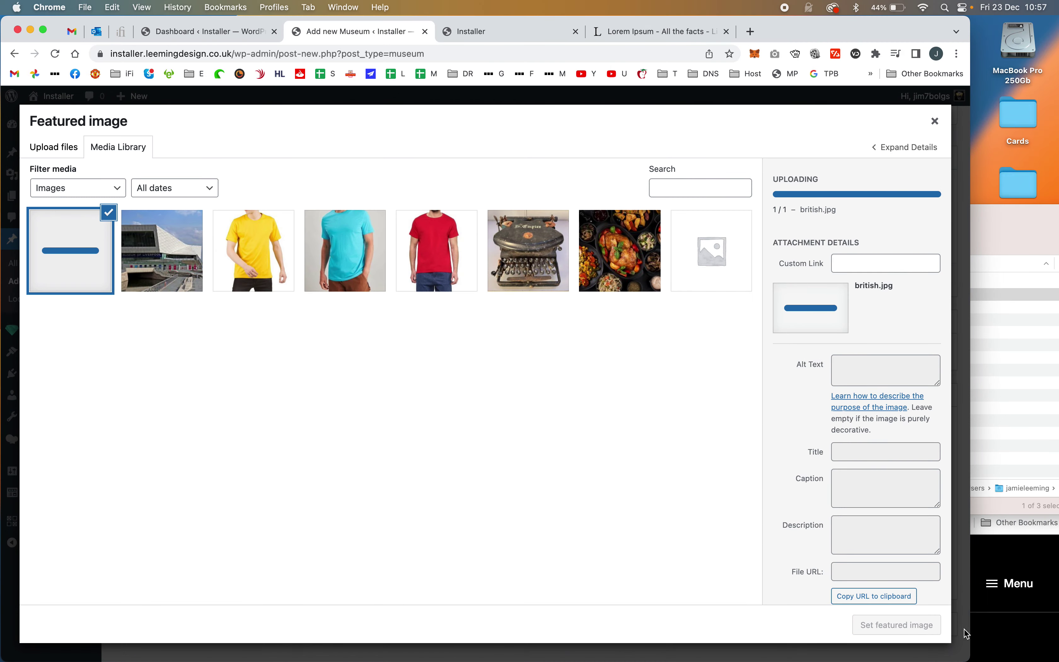
left_click(897, 625)
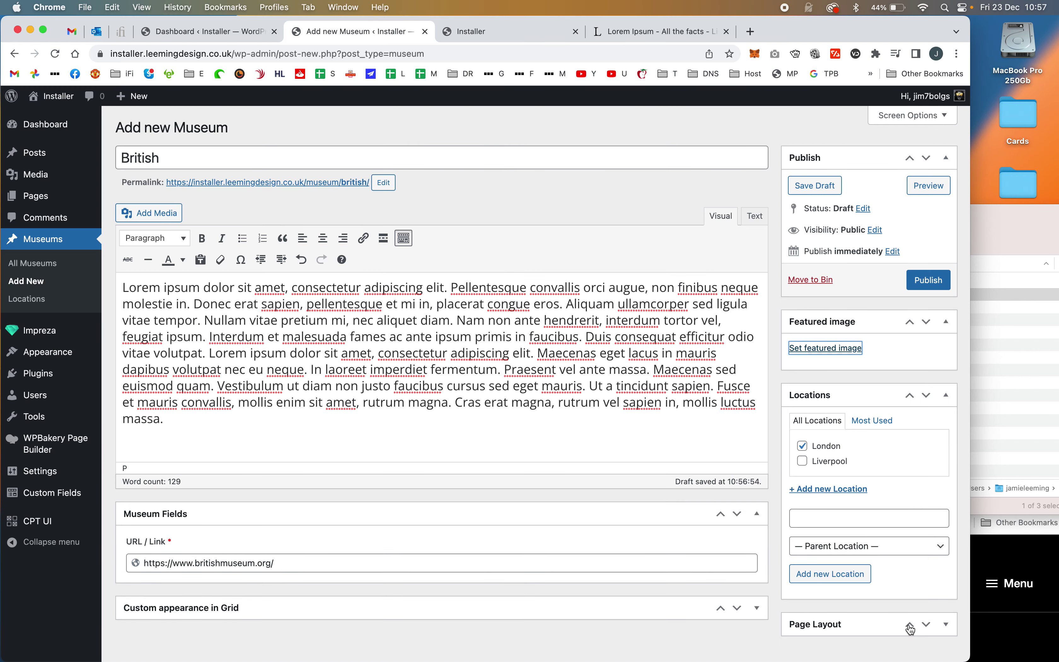
left_click(929, 279)
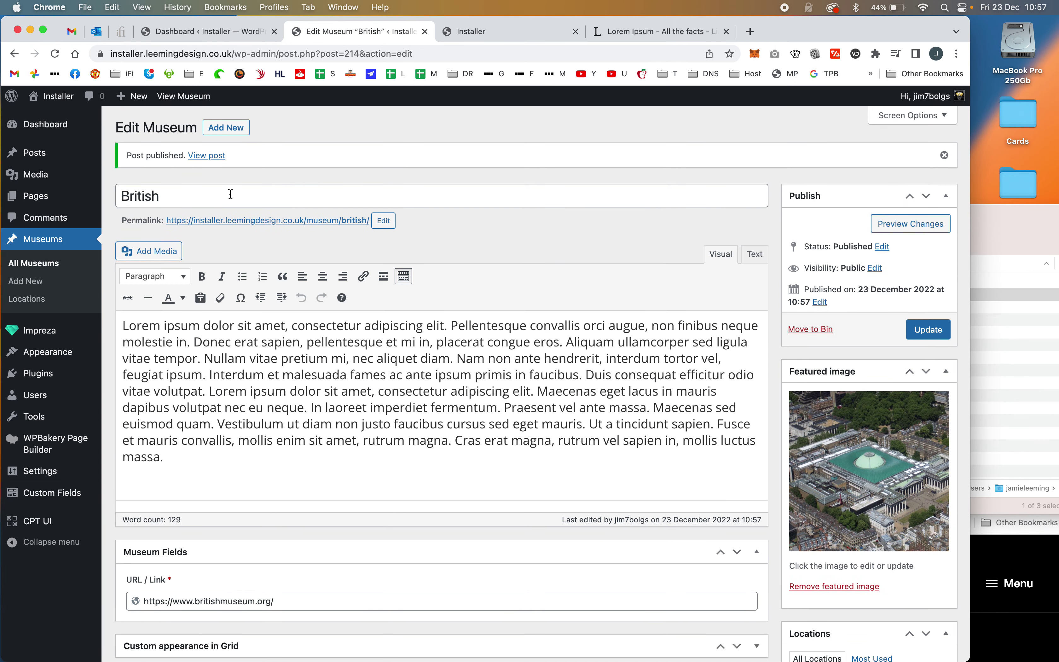
Step: Change the published entry's title to "British Museum" and replace its permalink slug with the same text
left_click(231, 194)
type("Museum")
key("super+a")
key("super+c")
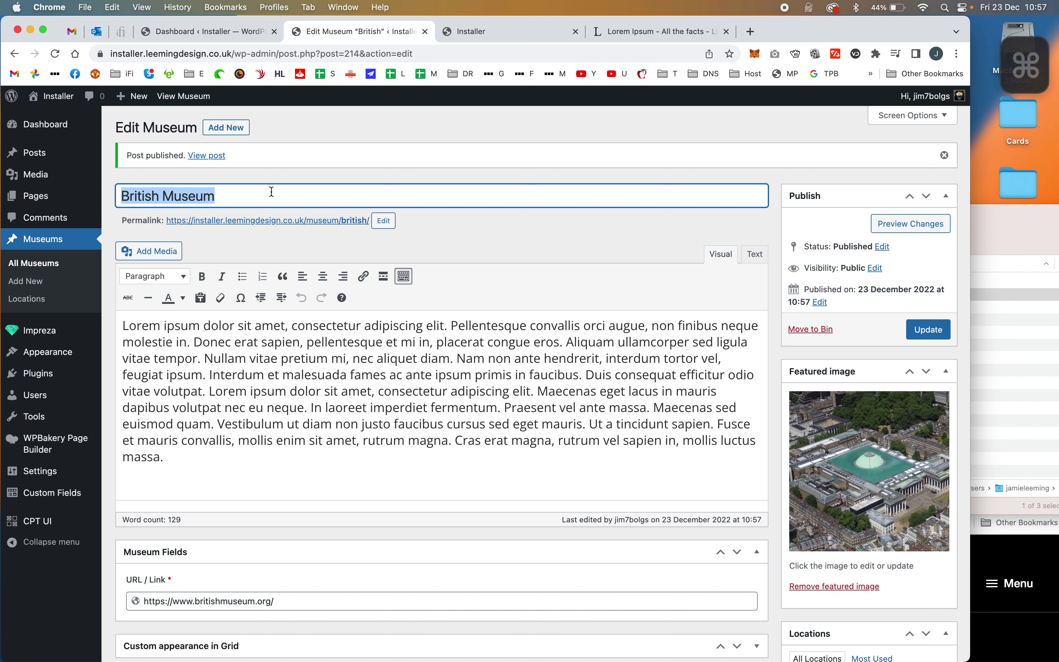
left_click(371, 219)
left_click(373, 221)
key("super+a")
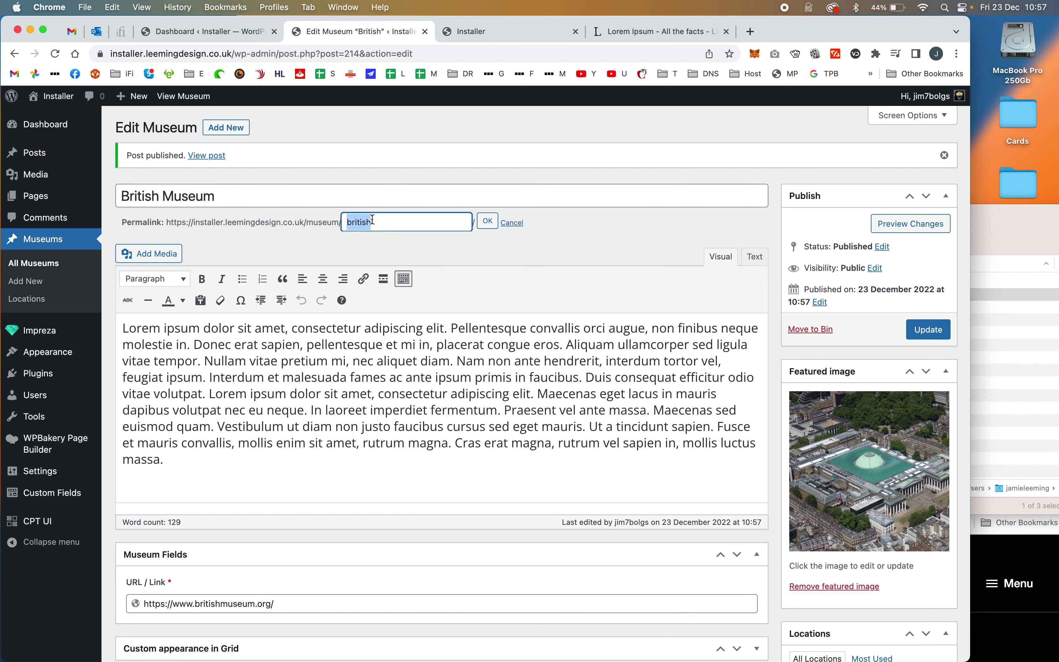
key("super+v")
left_click(488, 221)
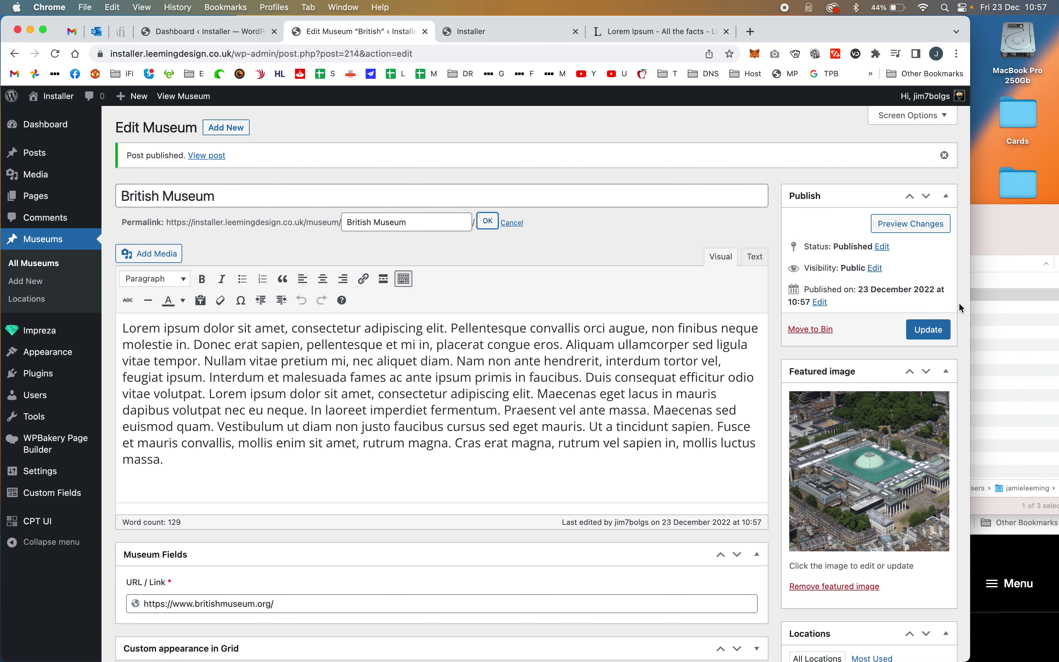
Step: Save the British Museum entry's changes and start a new museum entry titled "Railway Museum"
left_click(929, 329)
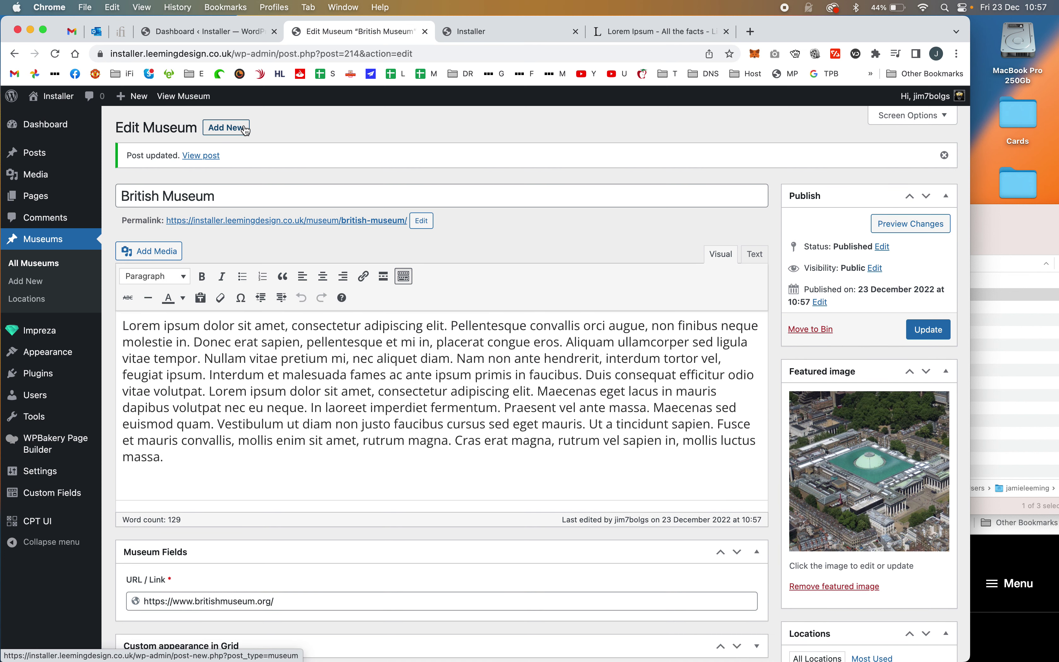
left_click(246, 131)
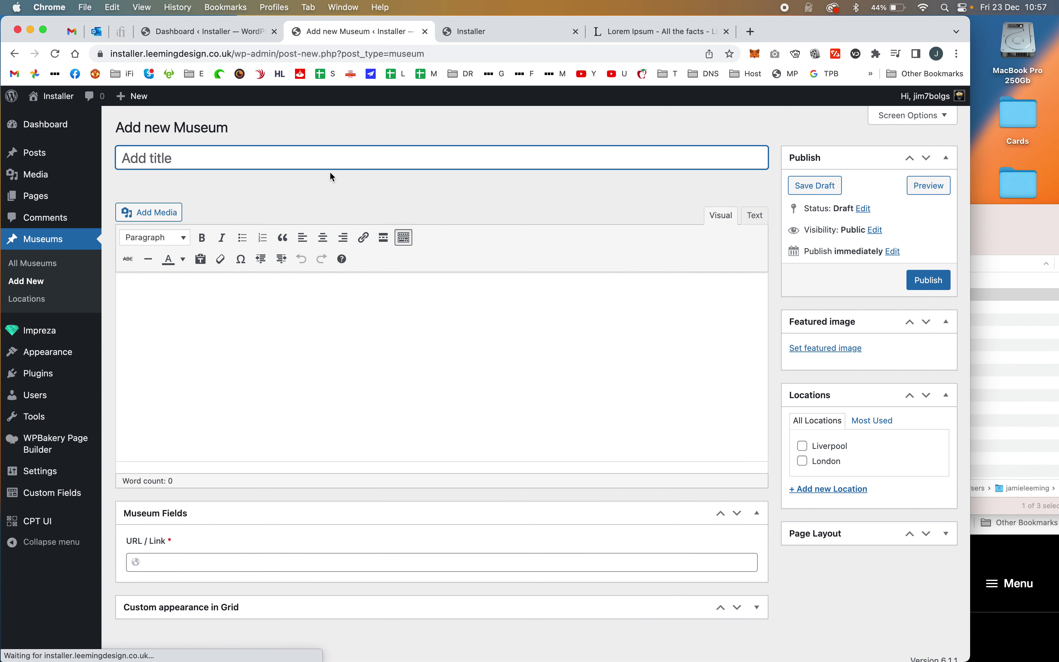
type("Railway Museum")
Step: Upload rail.jpg from the Museums folder and set it as the Railway Museum entry's featured image
left_click(864, 348)
left_click(1048, 357)
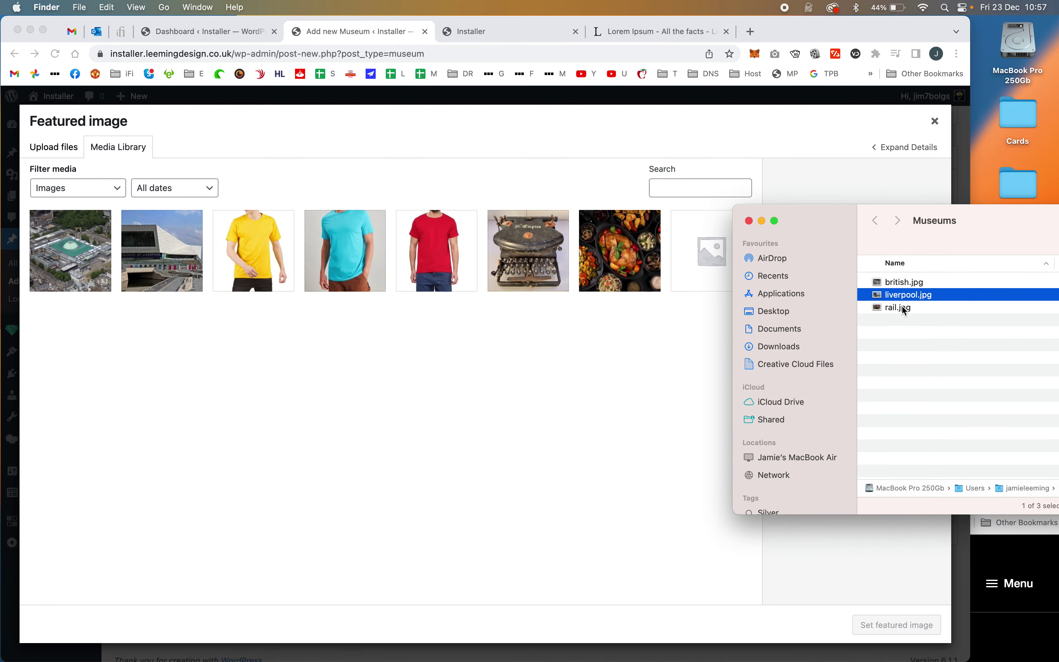
left_click_drag(320, 402, 298, 403)
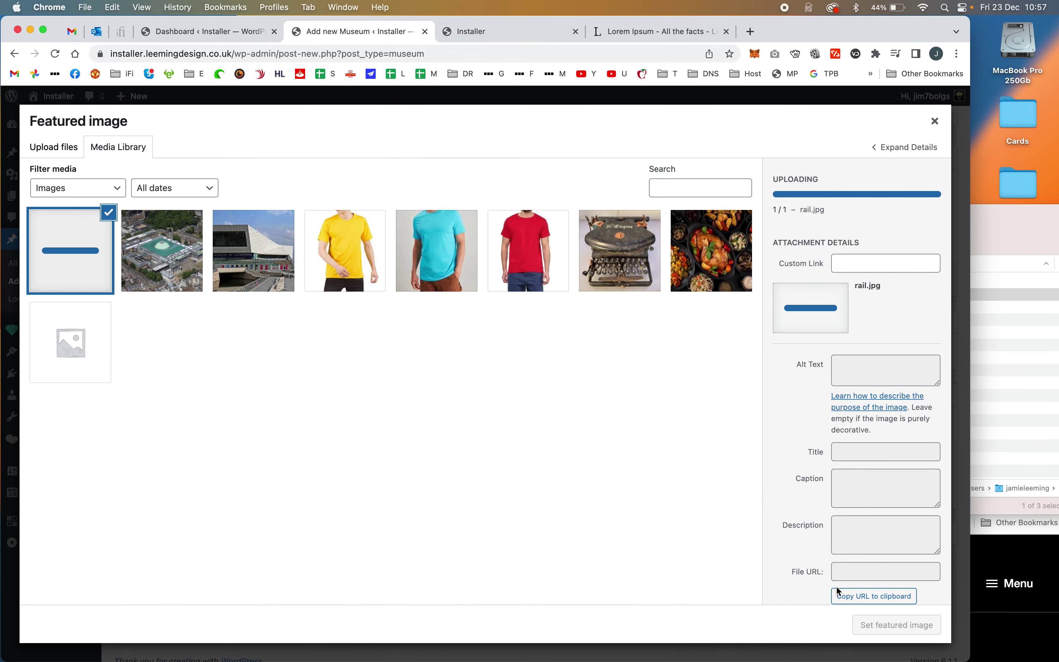
left_click(898, 620)
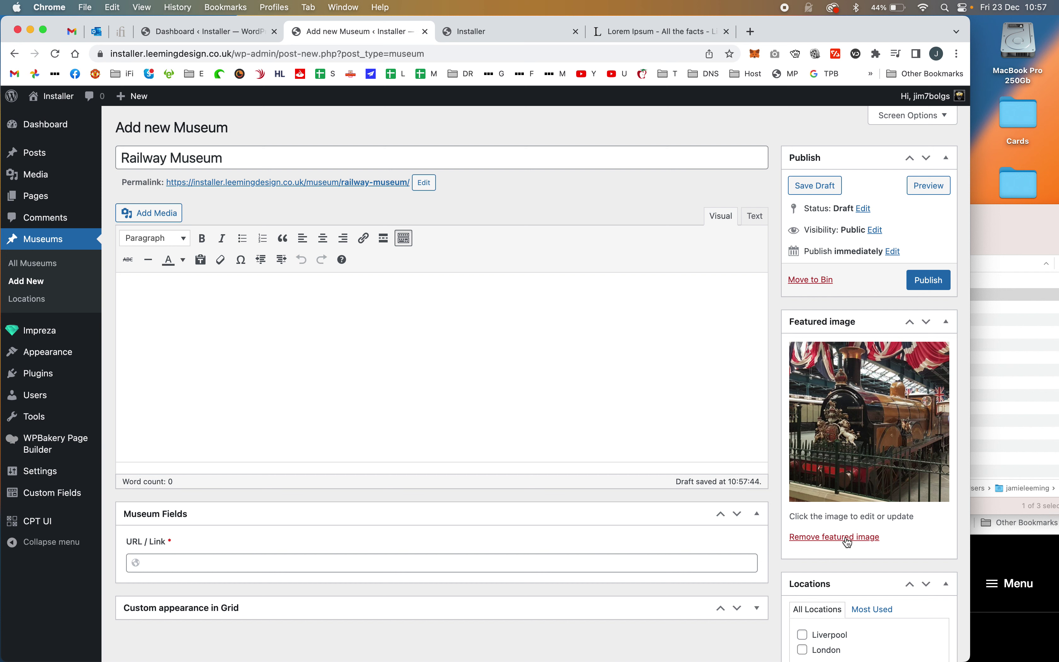
Step: Enter "York" as the name of a new location for the Railway Museum entry
scroll(853, 543, "down", 3)
left_click(847, 553)
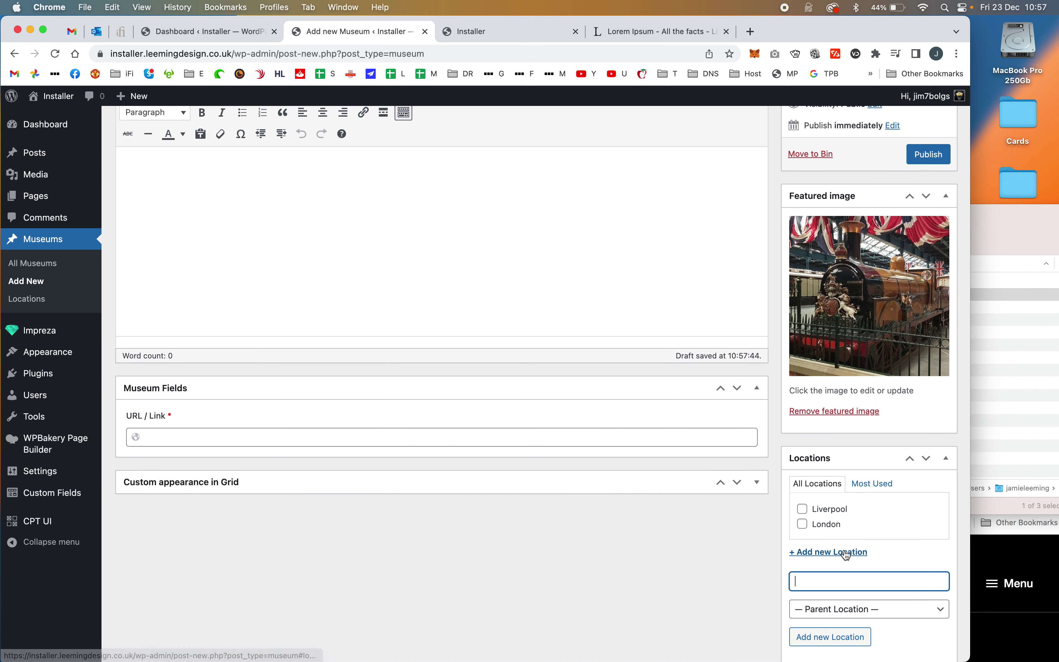
type("York")
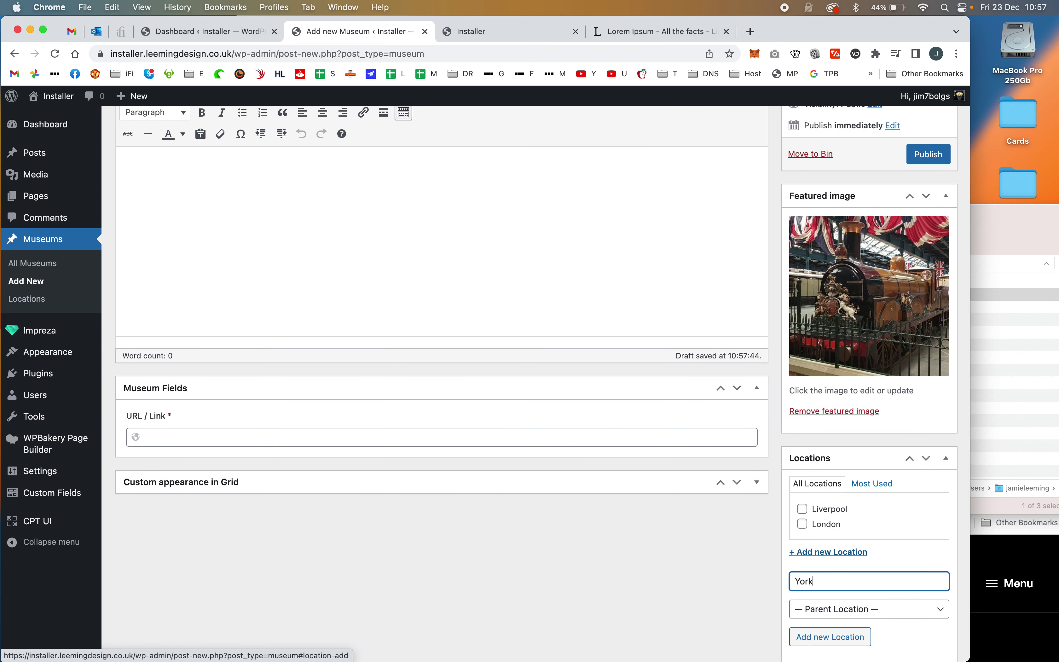
left_click(1029, 551)
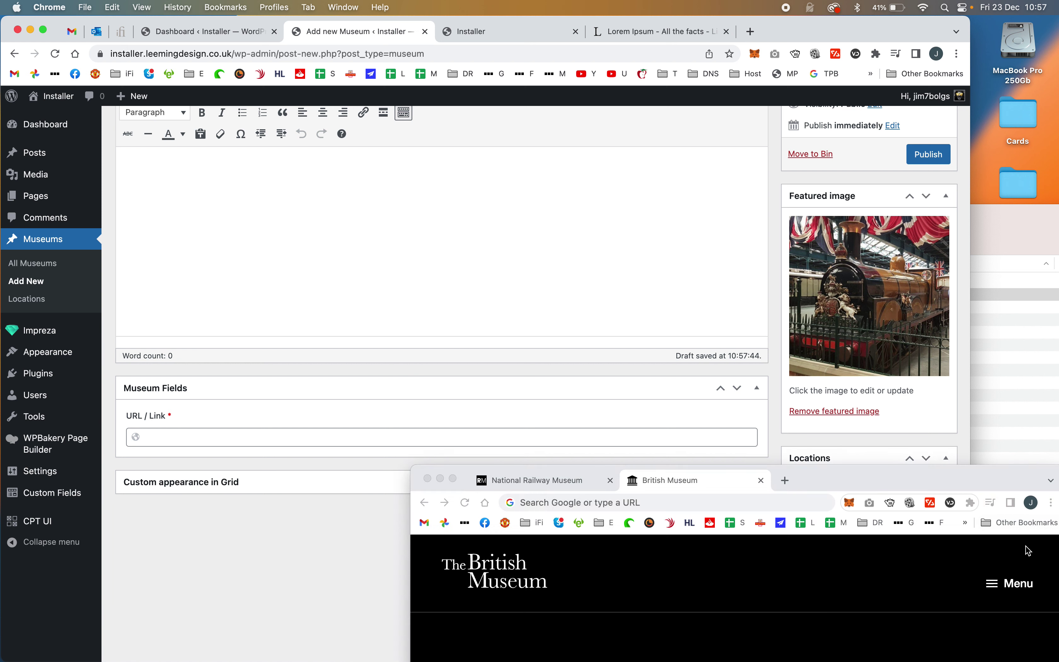
left_click(576, 481)
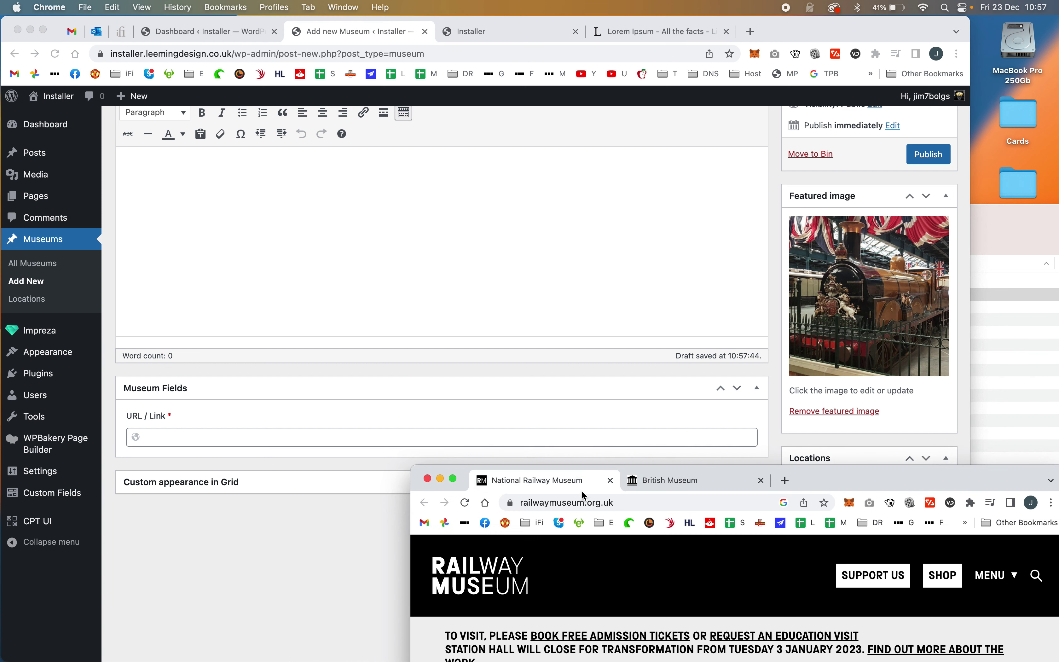
left_click(569, 502)
key("super+c")
left_click(170, 412)
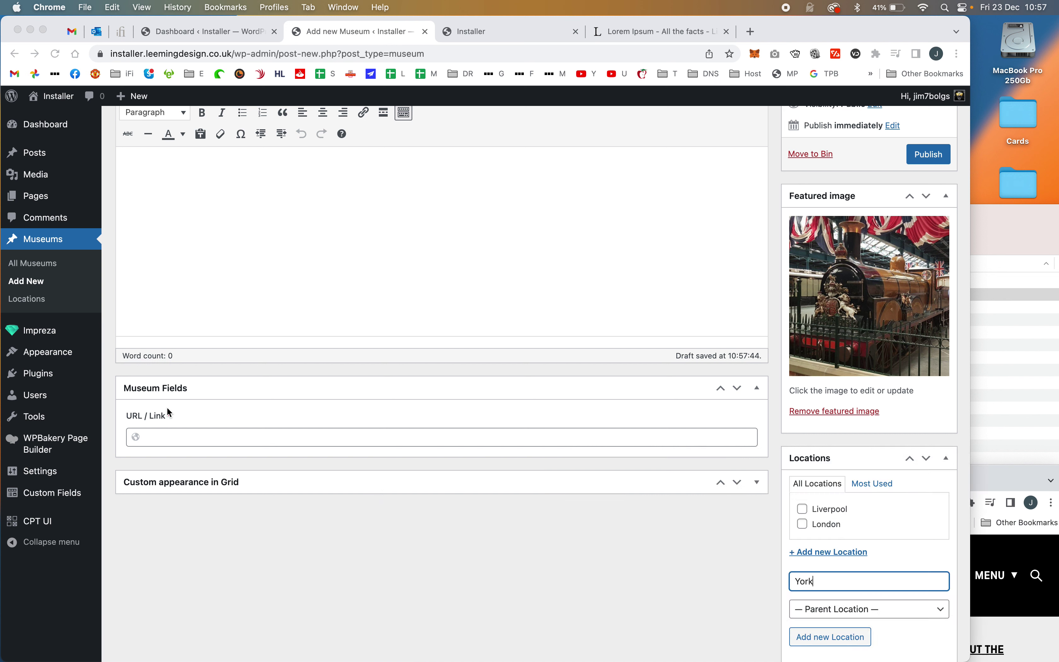
left_click(175, 437)
key("super+v")
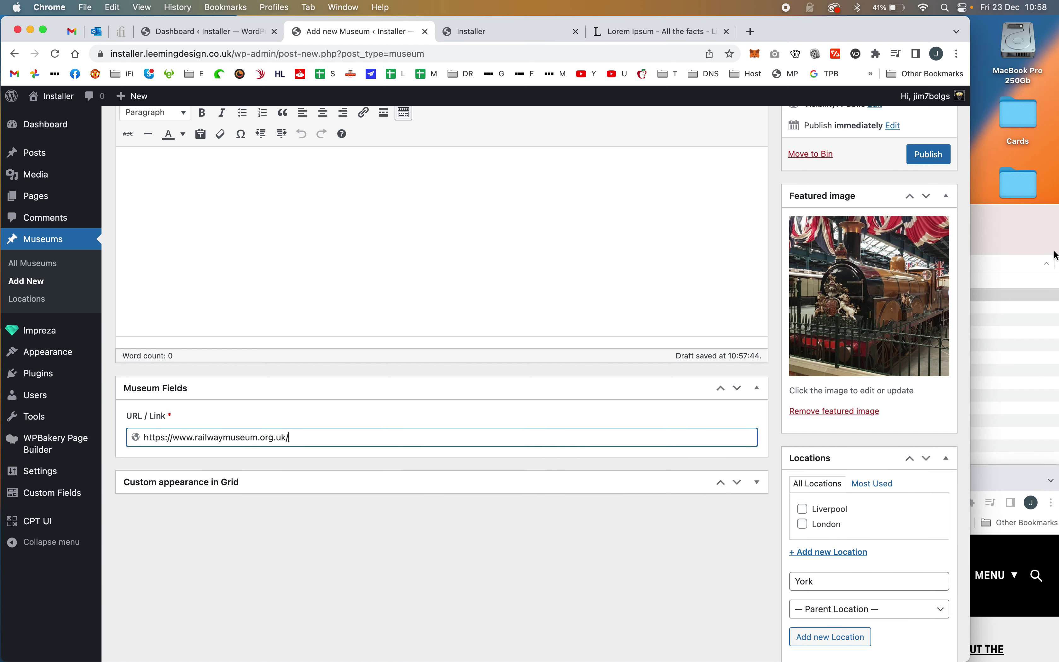
left_click(1013, 478)
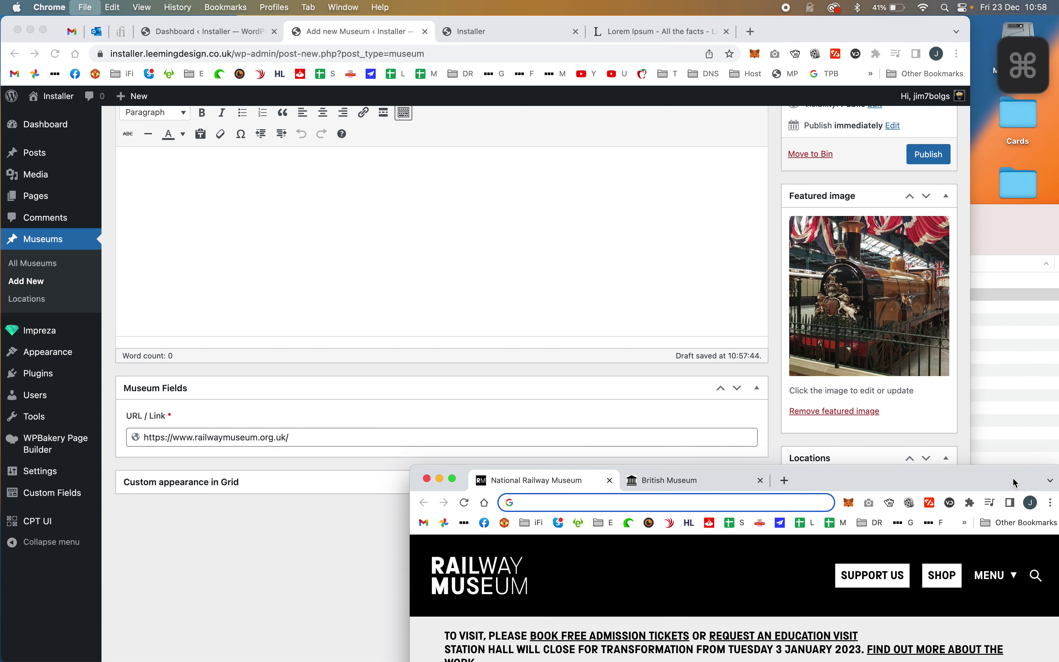
key("super+m")
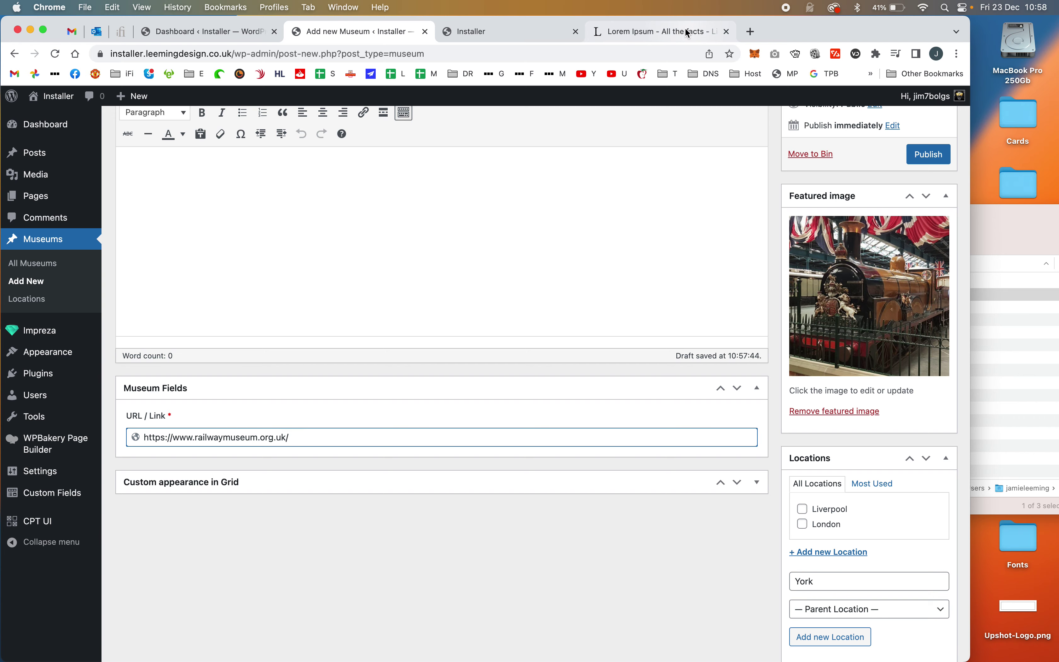
Step: Fill the Railway Museum entry's content with the first Lorem ipsum paragraph from the generator page
left_click(686, 27)
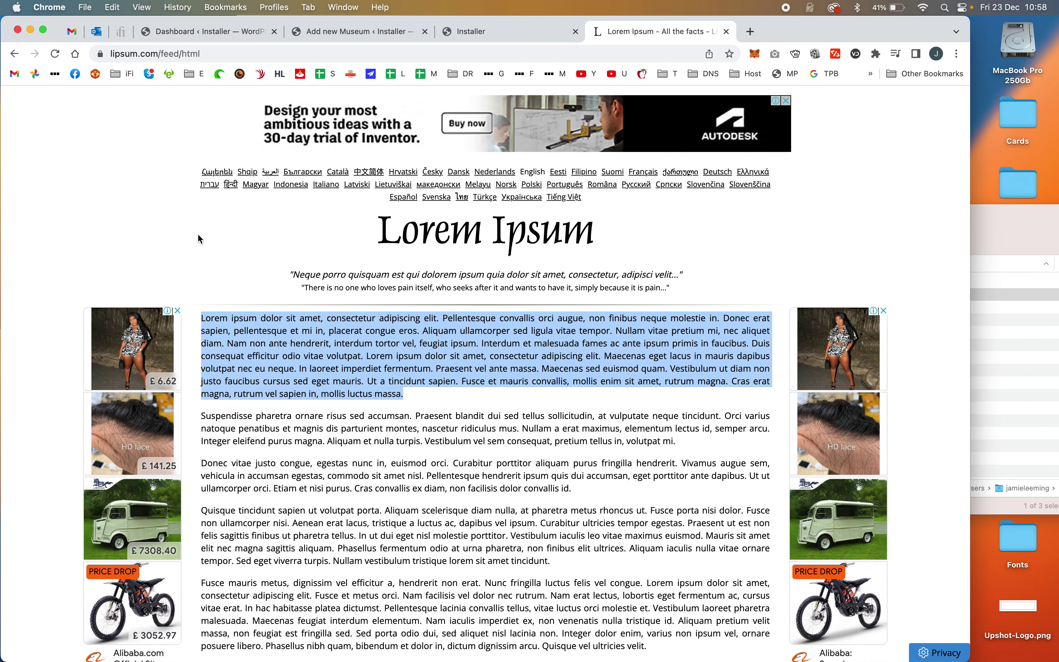
left_click(400, 31)
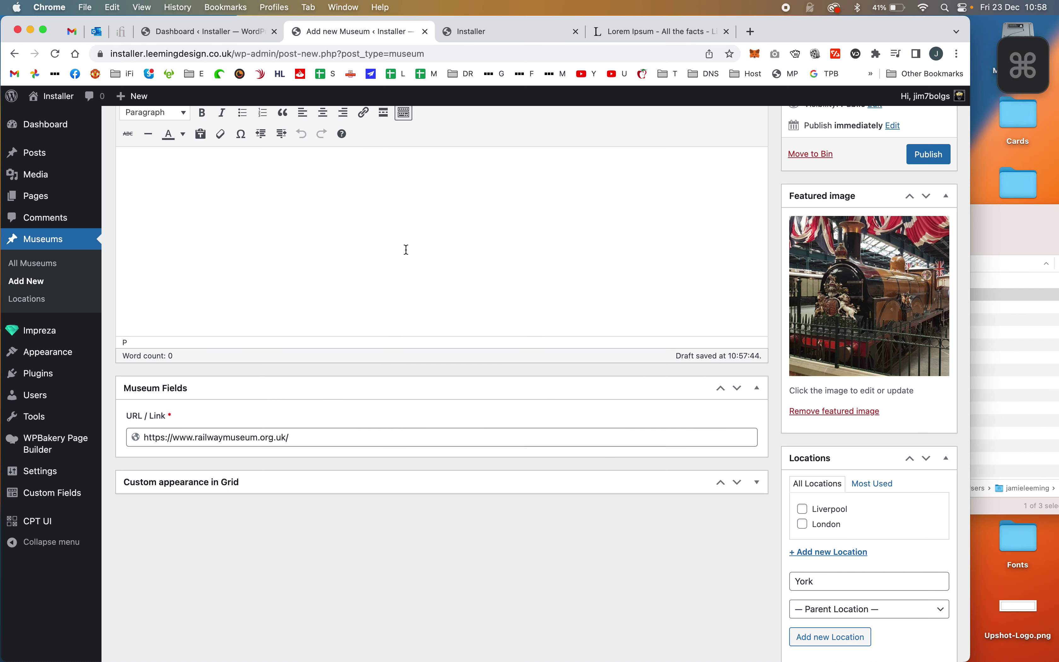
type("Lorem ipsum dolor sit amet, consectetur adipiscing elit. Pellentesque convallis orci augue, non finibus neque molestie in. Donec erat sapien, pellentesque et mi in, placerat congue eros. Aliquam ullamcorper sed ligula vitae tempor. Nullam vitae pretium mi, nec aliquet diam. Nam non ante hendrerit, interdum tortor vel, feugiat ipsum. Interdum et malesuada fames ac ante ipsum primis in faucibus. Duis consequat efficitur odio vitae volutpat. Lorem ipsum dolor sit amet, consectetur adipiscing elit. Maecenas eget lacus in mauris dapibus volutpat nec eu neque. In laoreet imperdiet fermentum. Praesent vel ante massa. Maecenas sed euismod quam. Vestibulum ut diam non justo faucibus cursus sed eget mauris. Ut a tincidunt sapien. Fusce et mauris convallis, mollis enim sit amet, rutrum magna. Cras erat magna, rutrum vel sapien in, mollis luctus massa.")
Step: Add York as a location assigned to the Railway Museum entry and publish the entry
scroll(598, 364, "up", 2)
scroll(599, 366, "down", 3)
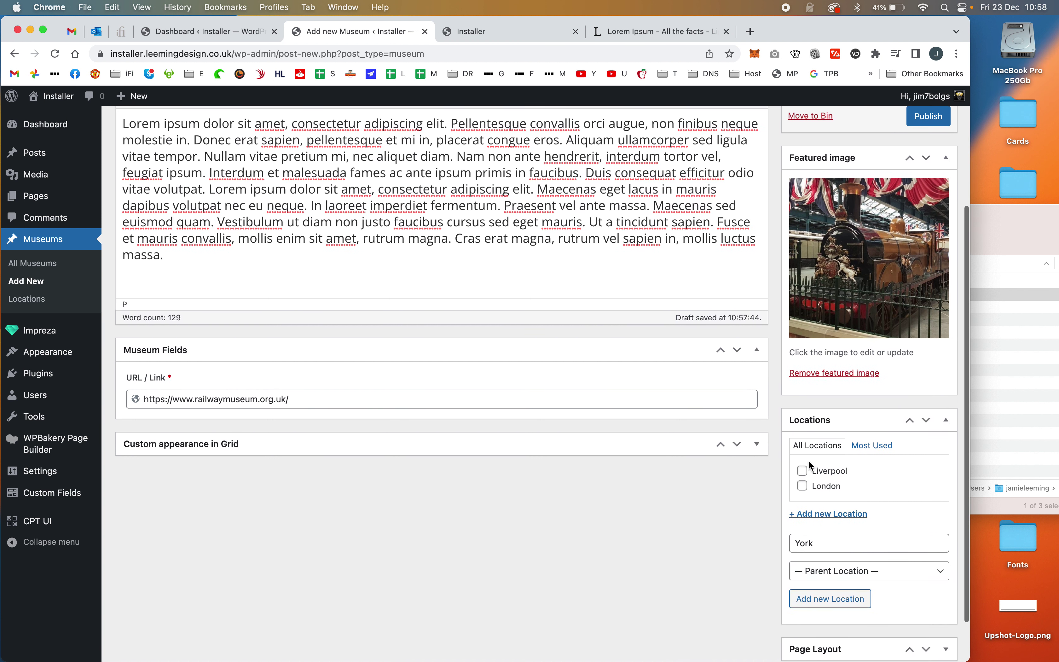
left_click(849, 598)
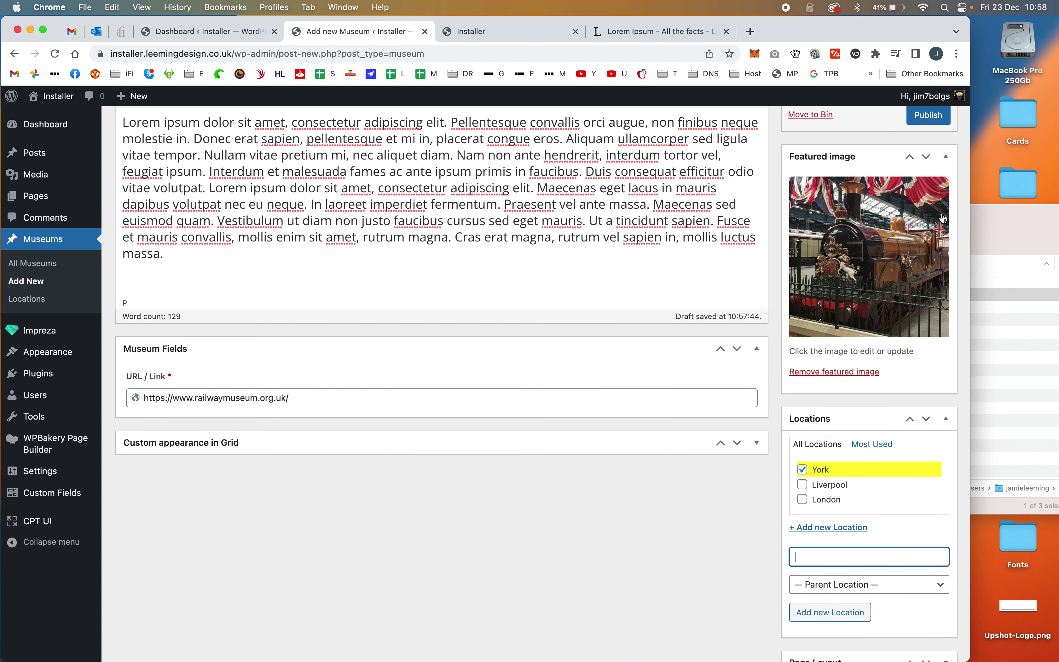
left_click(927, 116)
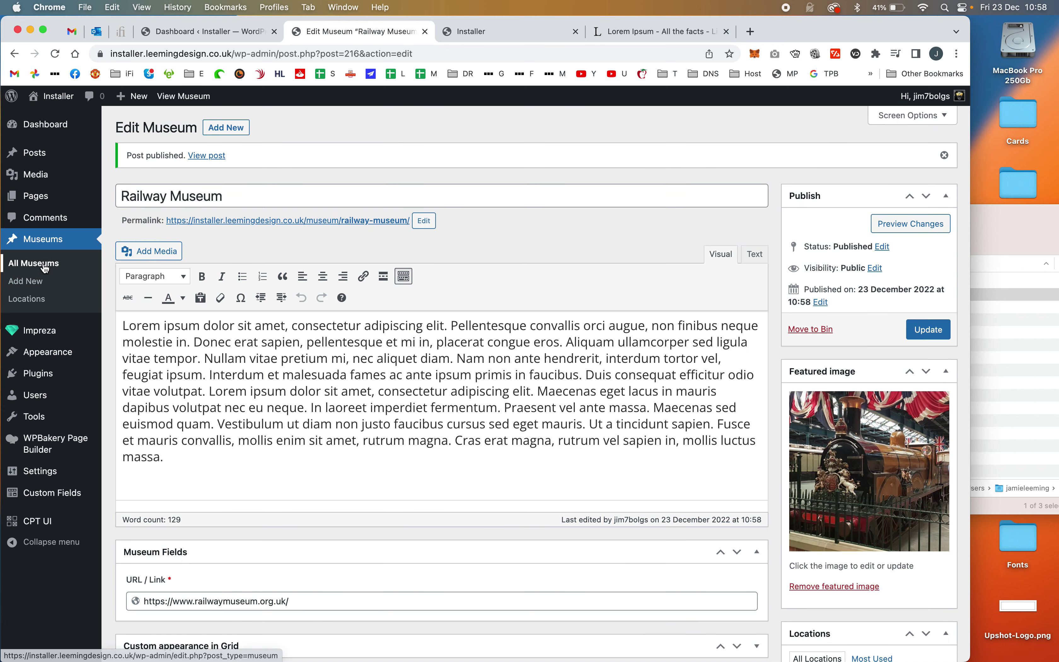
Step: View the list of all museums and examine the Locations taxonomy's CPT UI settings in a separate tab
left_click(45, 265)
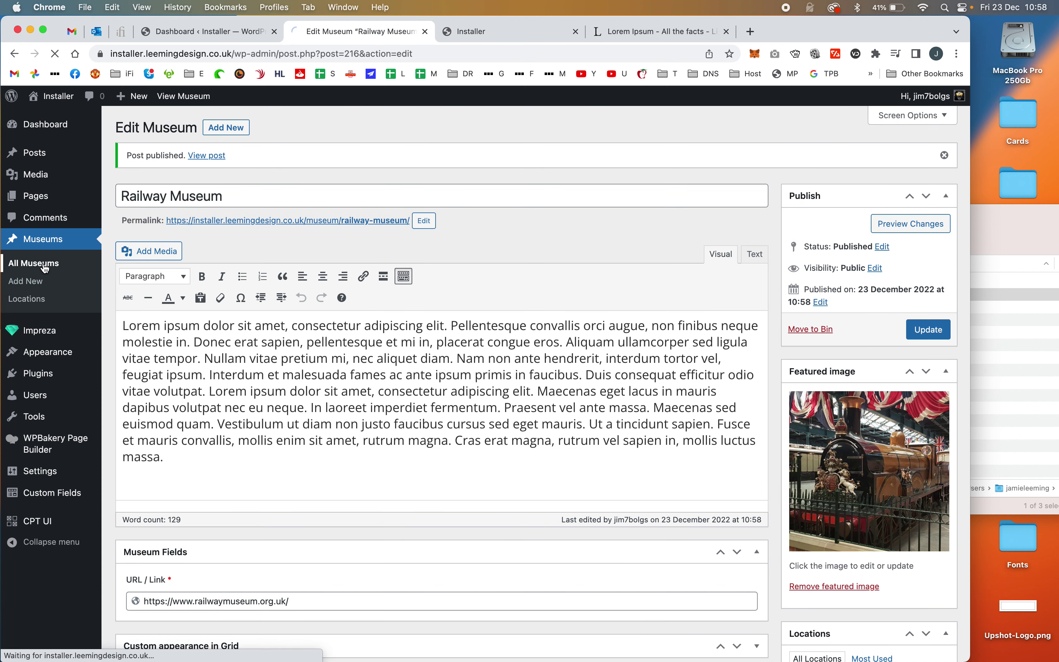
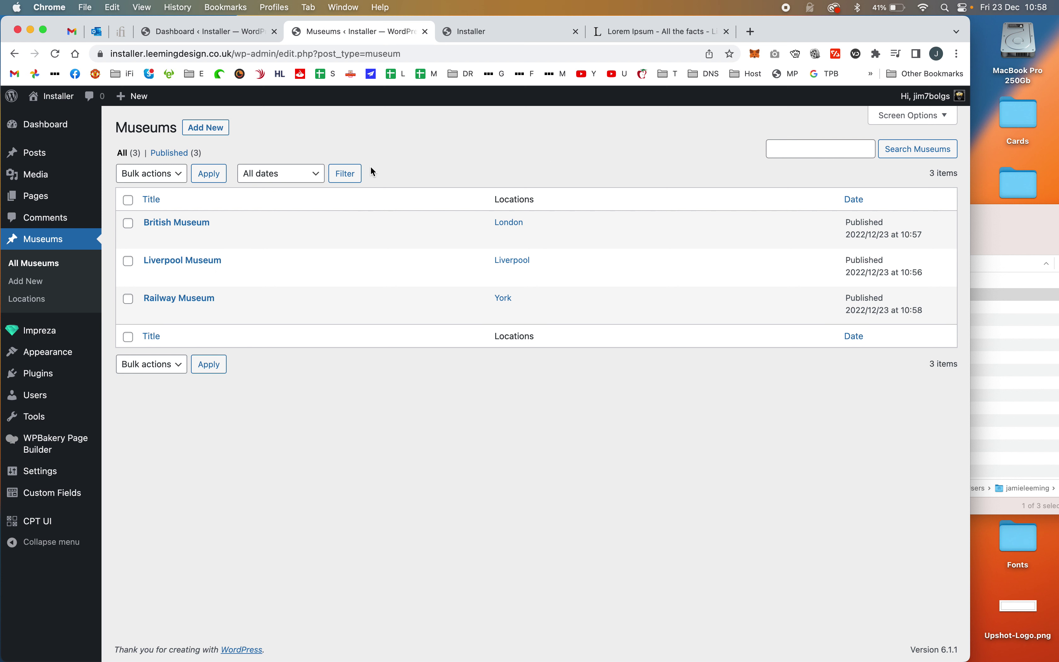
mouse_move(45, 530)
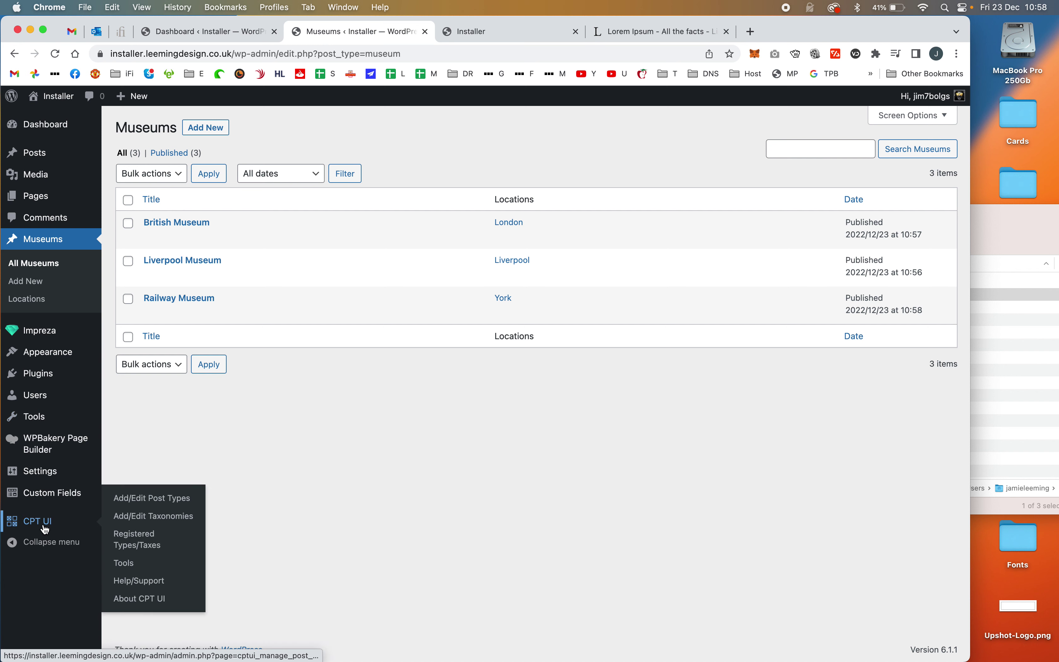
left_click(175, 516, "super")
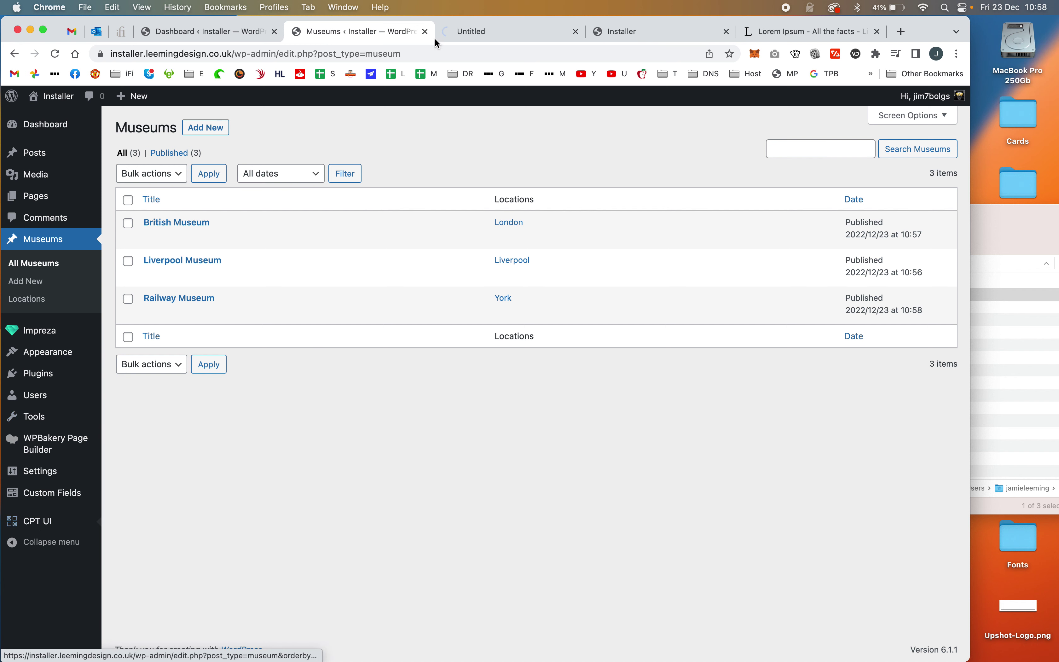
left_click(498, 37)
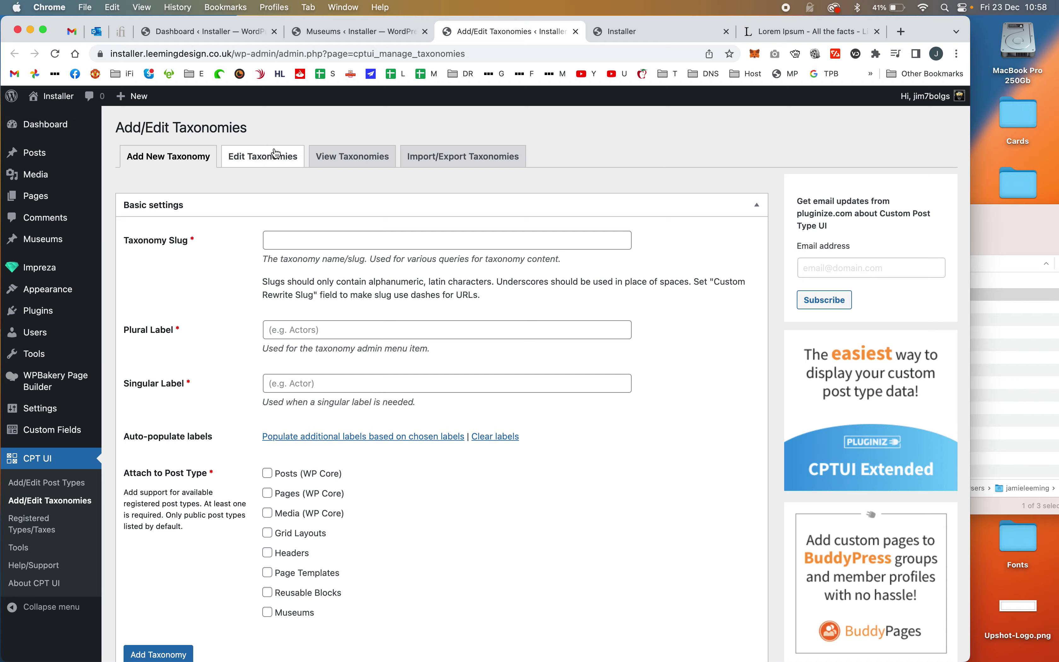
left_click(276, 154)
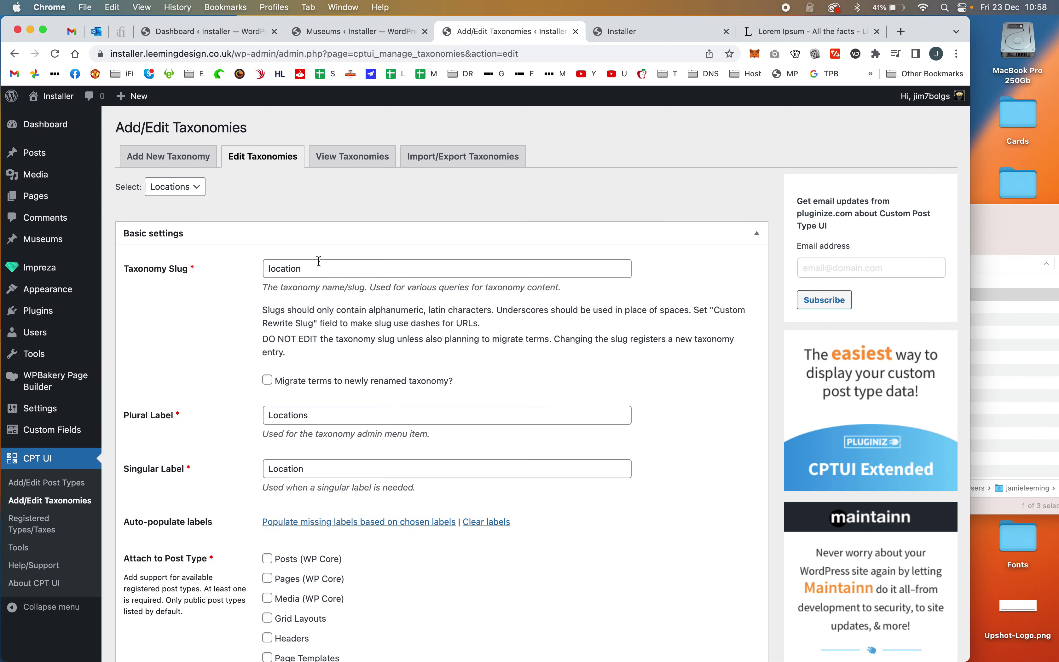
scroll(228, 362, "down", 2)
scroll(226, 358, "down", 20)
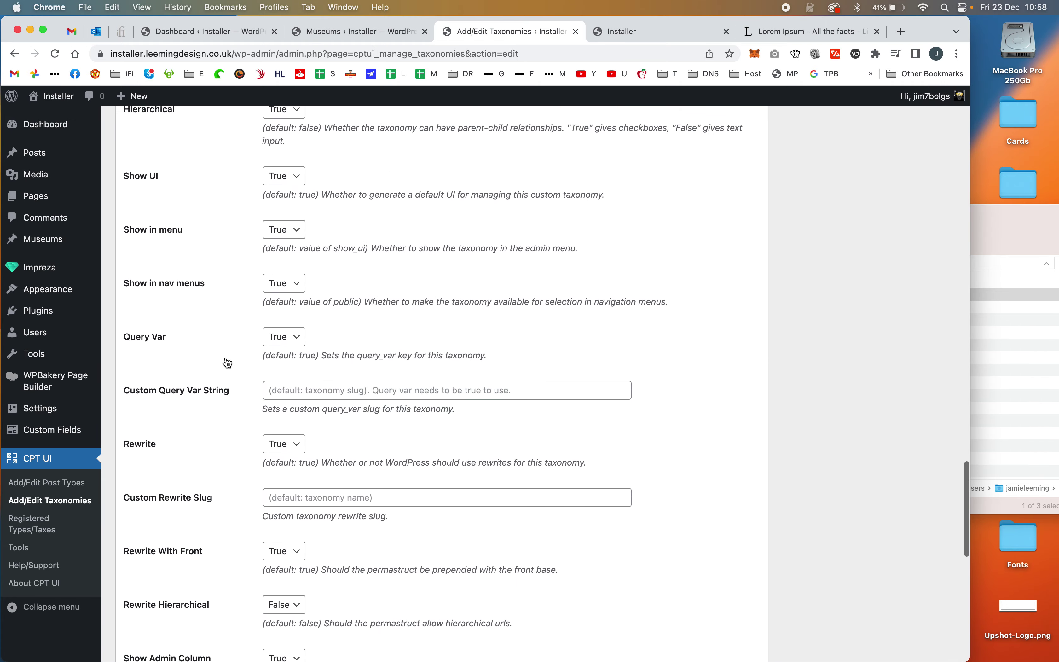
scroll(227, 362, "up", 1)
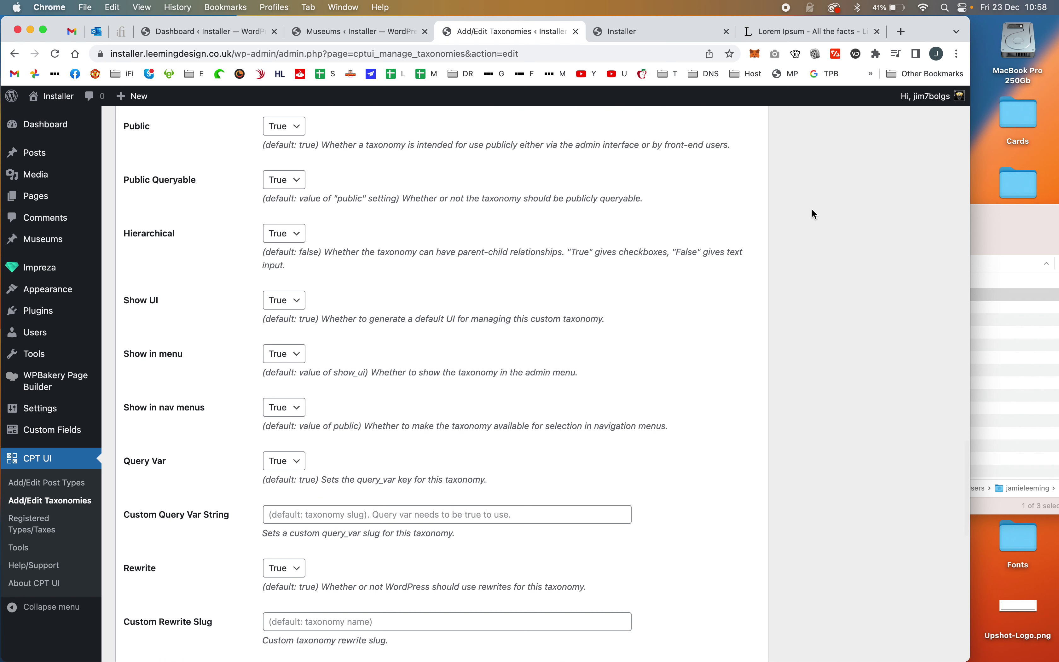
Step: Examine the bulk edit options for all entries in the Museums list and cancel the bulk edit
left_click(308, 33)
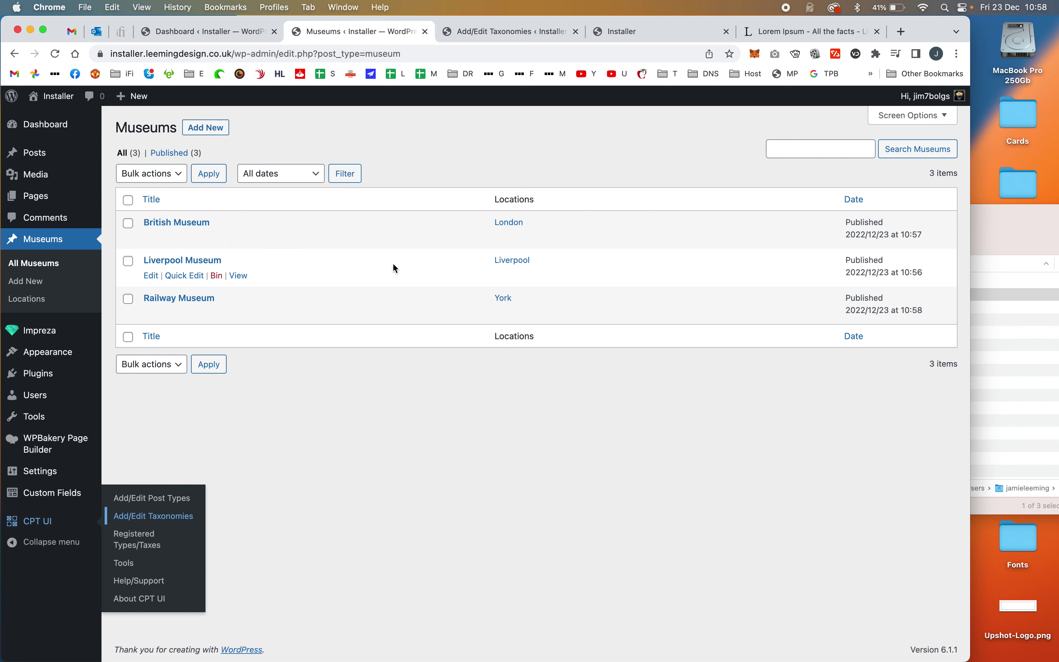
left_click(128, 201)
left_click(146, 181)
left_click(146, 184)
left_click(217, 173)
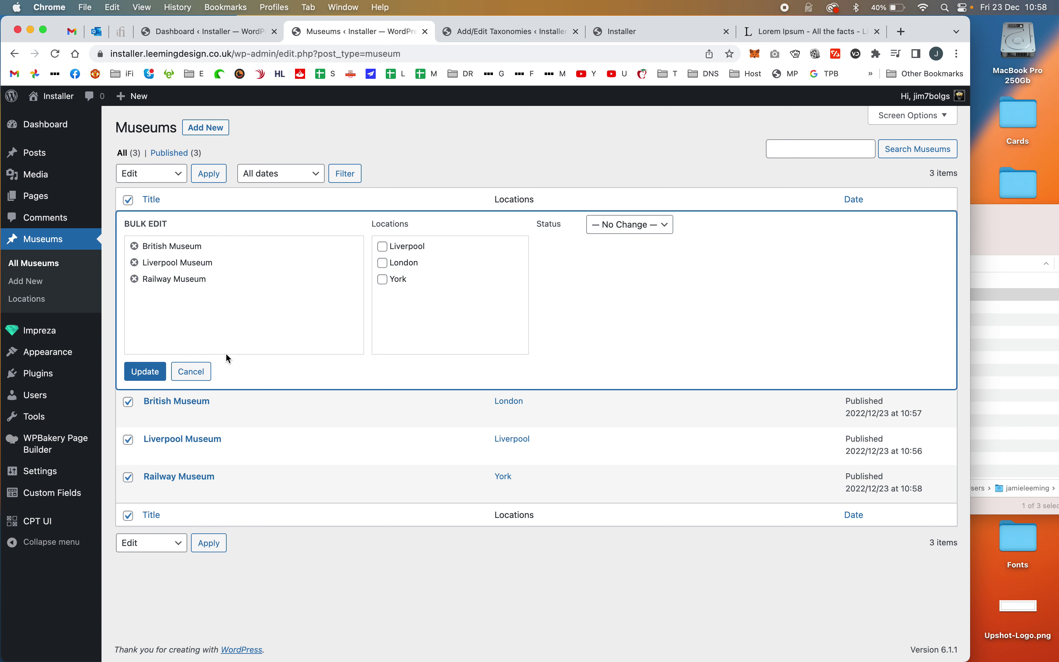
left_click(202, 376)
left_click(629, 167)
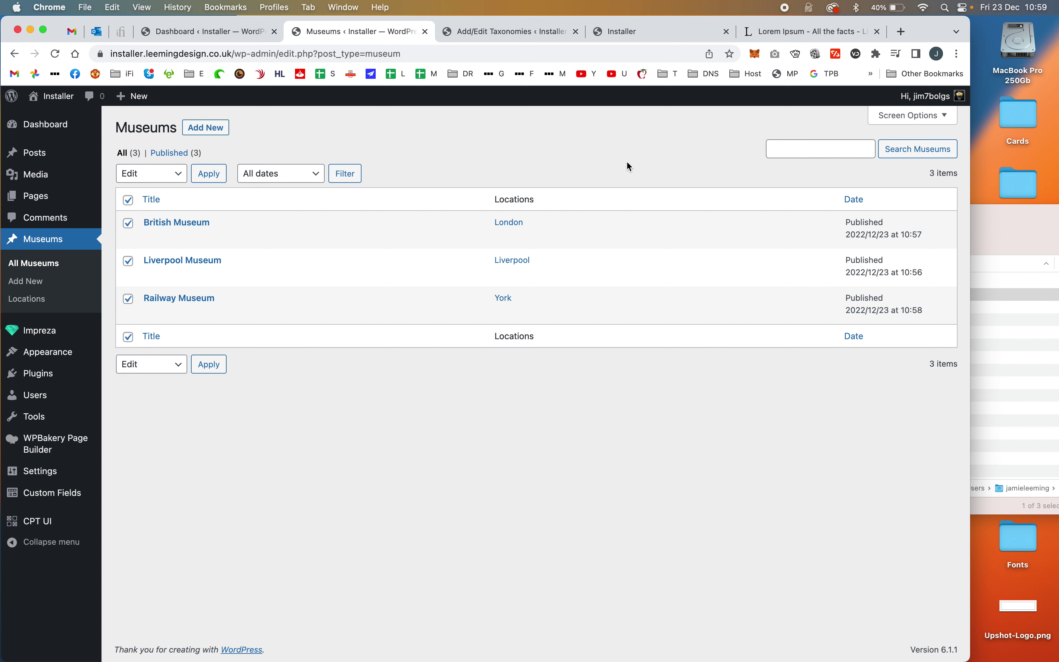
Step: Visit the site's front end from the dashboard and open its Home page for editing in a new tab
mouse_move(29, 337)
left_click(174, 37)
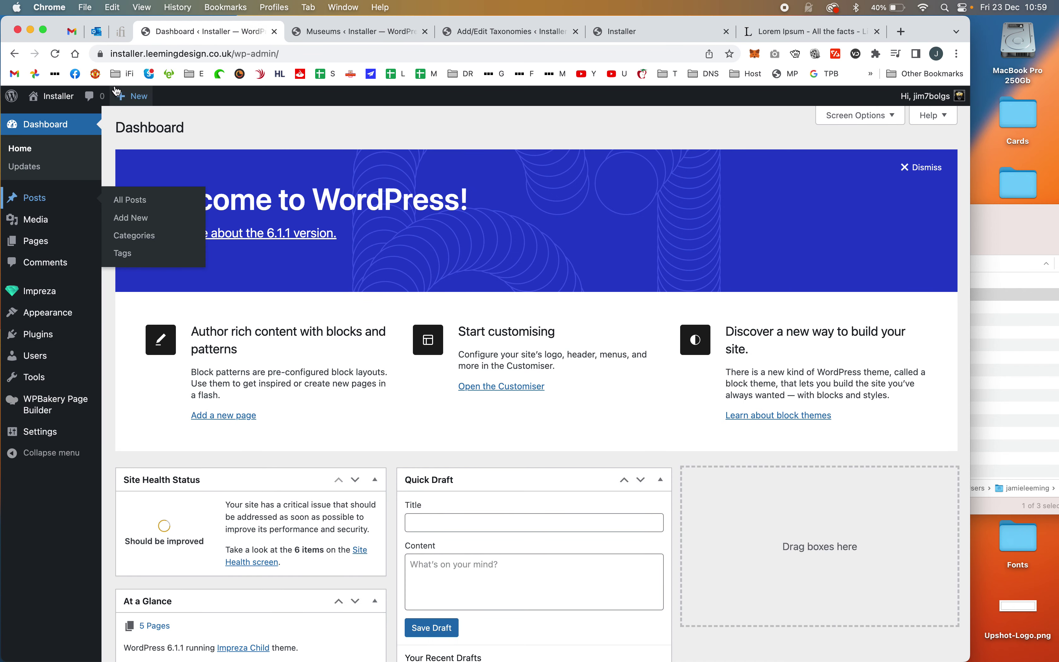
left_click(57, 98)
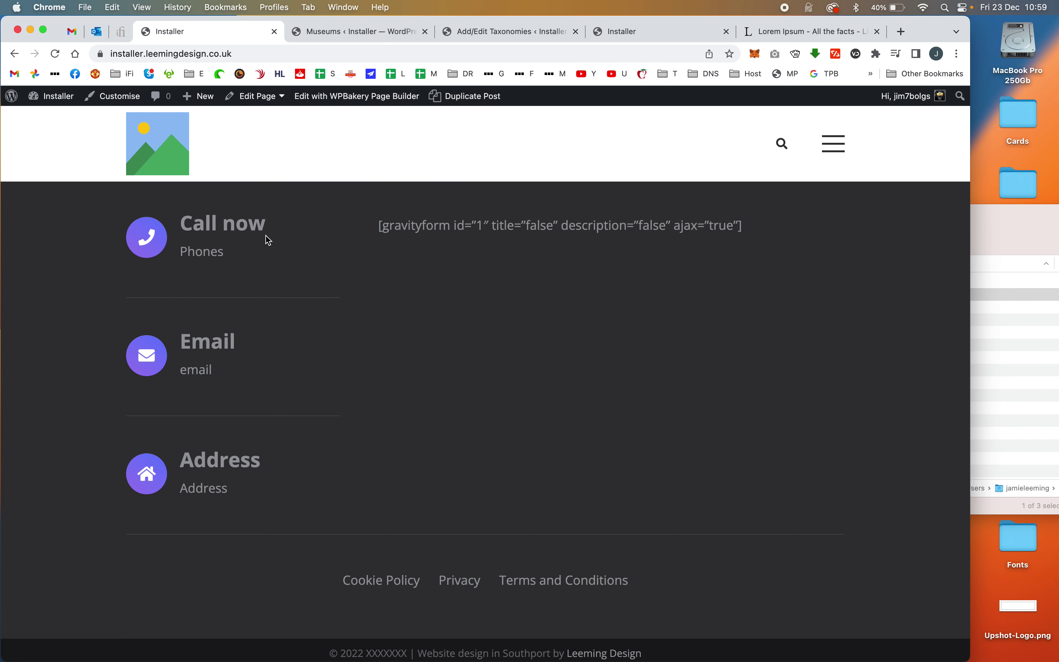
left_click(256, 96, "super")
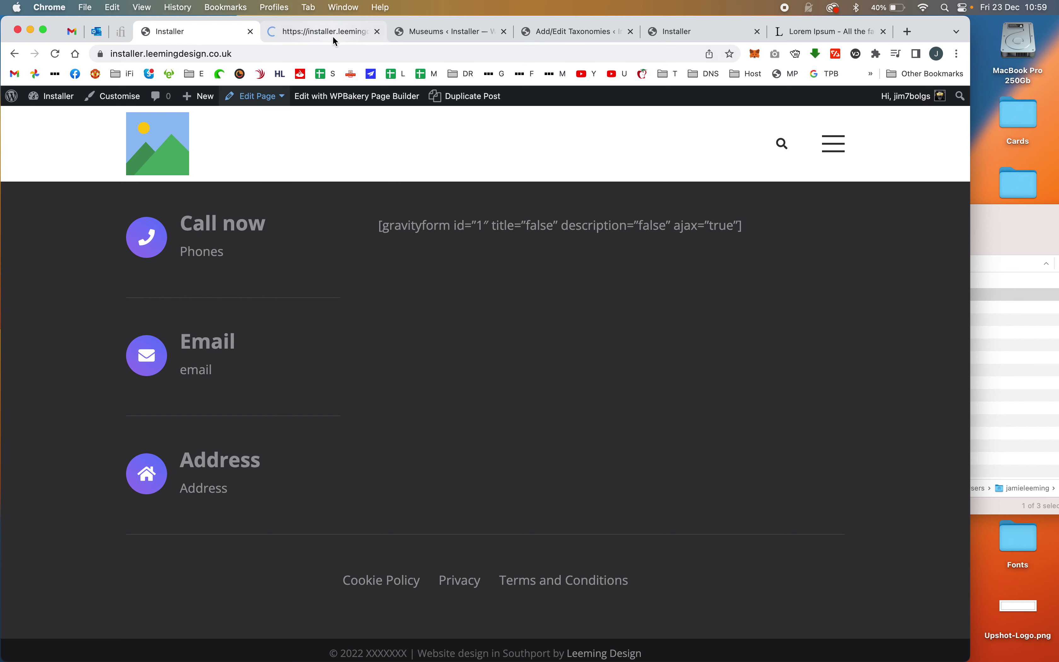
left_click(334, 35)
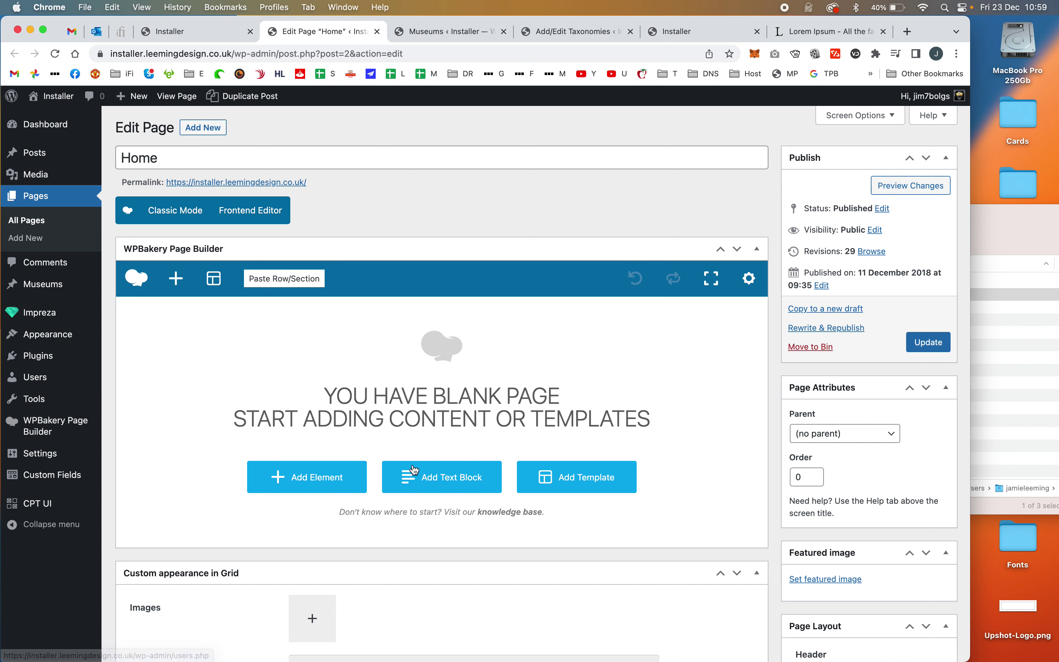
Step: Add a Grid / Listing element to the blank Home page and set it to show Museums (museum)
left_click(320, 479)
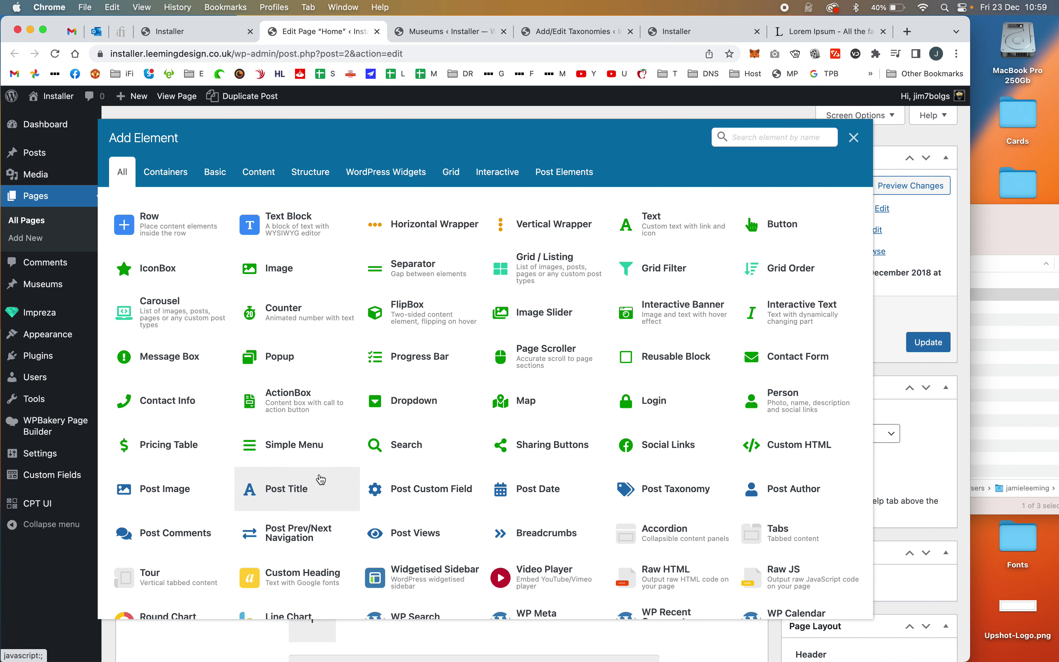
type("gri")
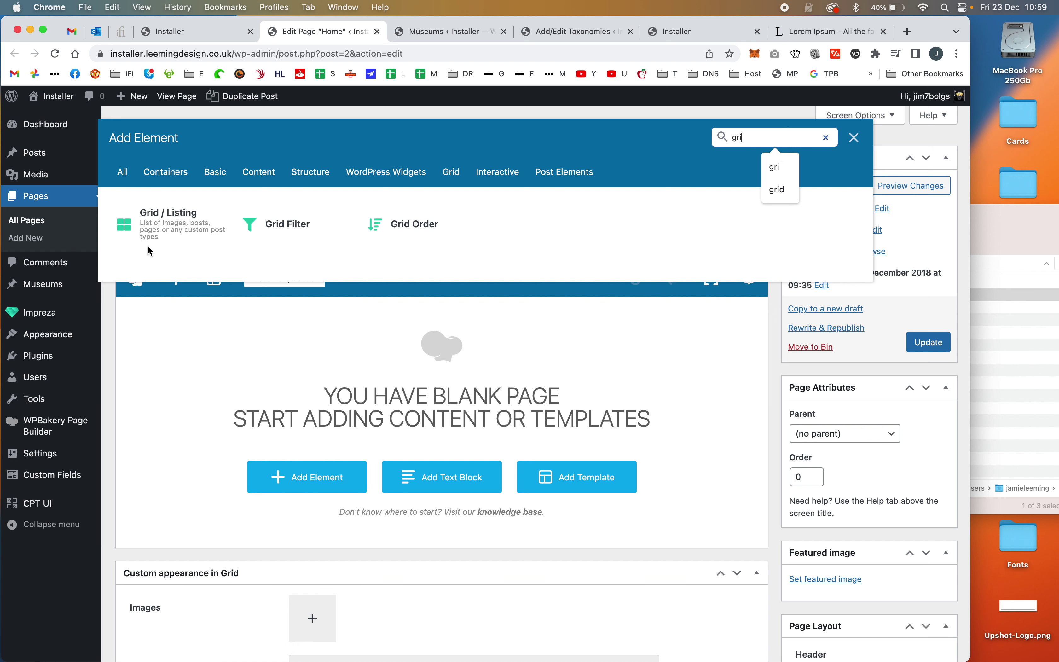
left_click(166, 226)
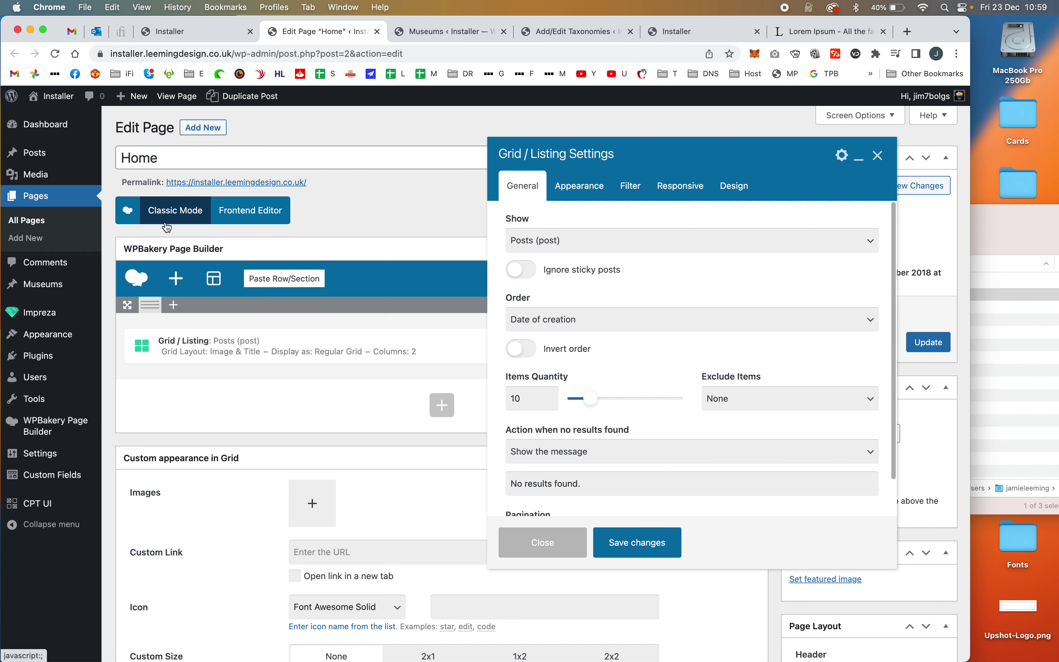
left_click(678, 240)
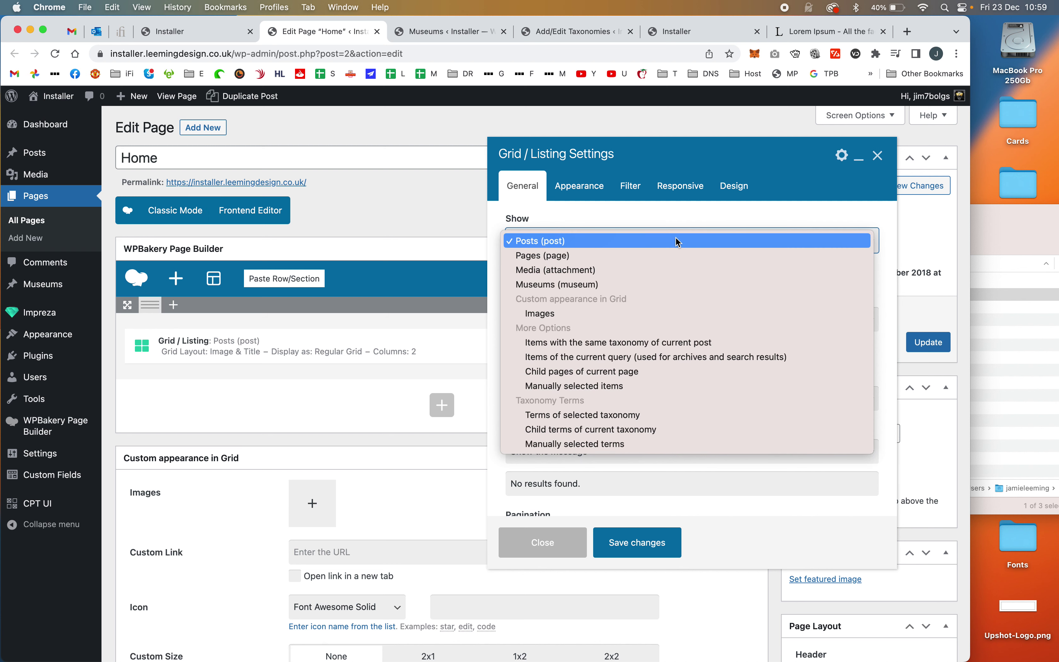
left_click(668, 284)
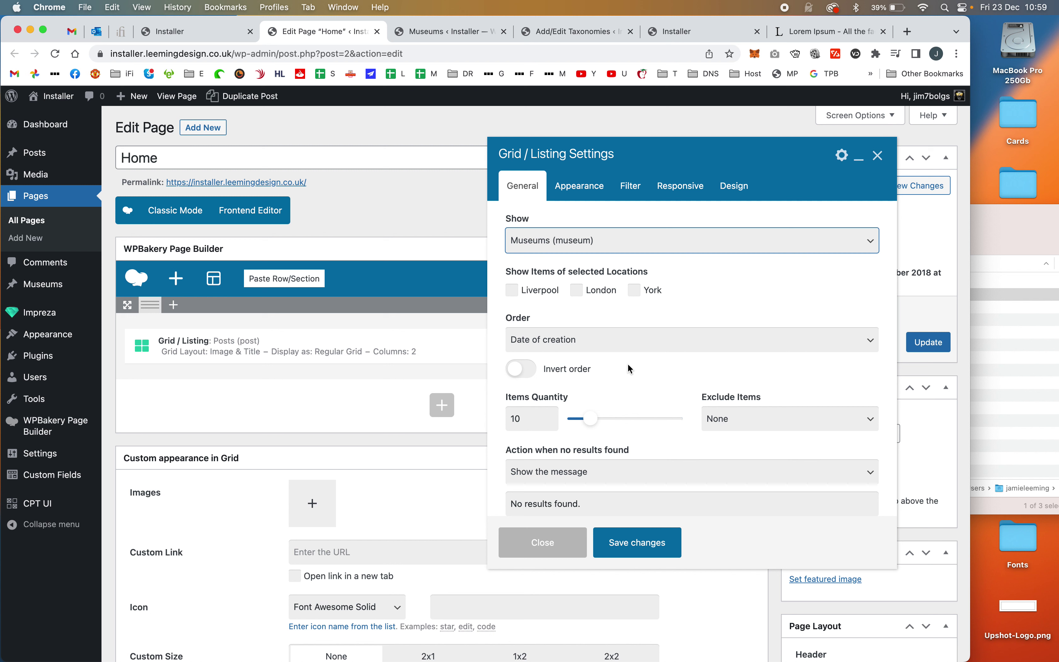
Step: Set the grid's items quantity to 12 and its pagination to Numbered pagination
left_click_drag(591, 419, 598, 421)
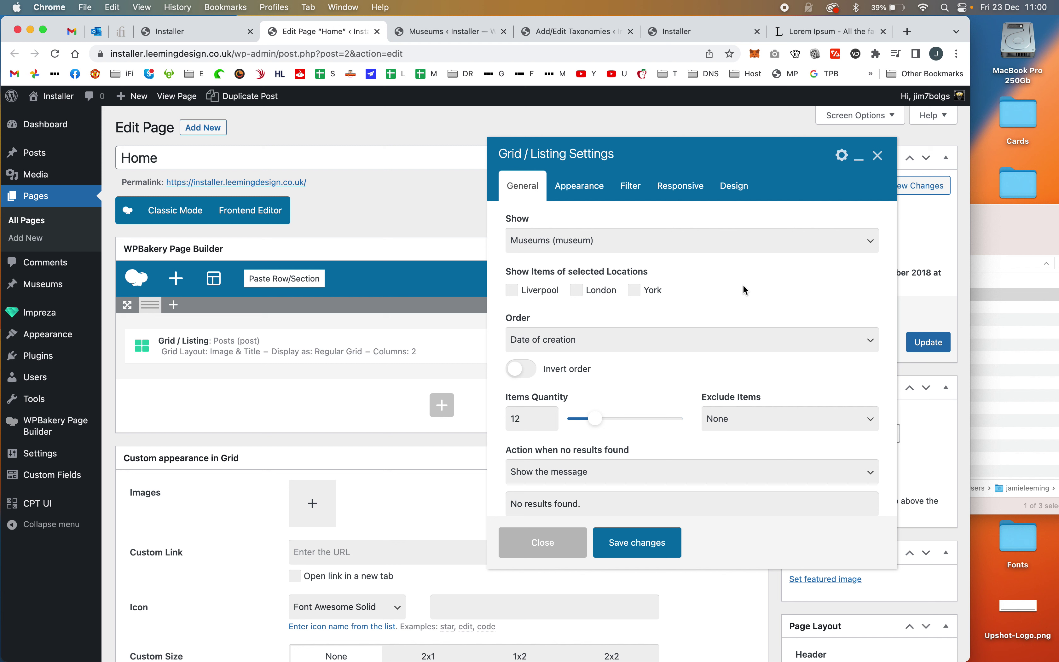
scroll(745, 290, "down", 3)
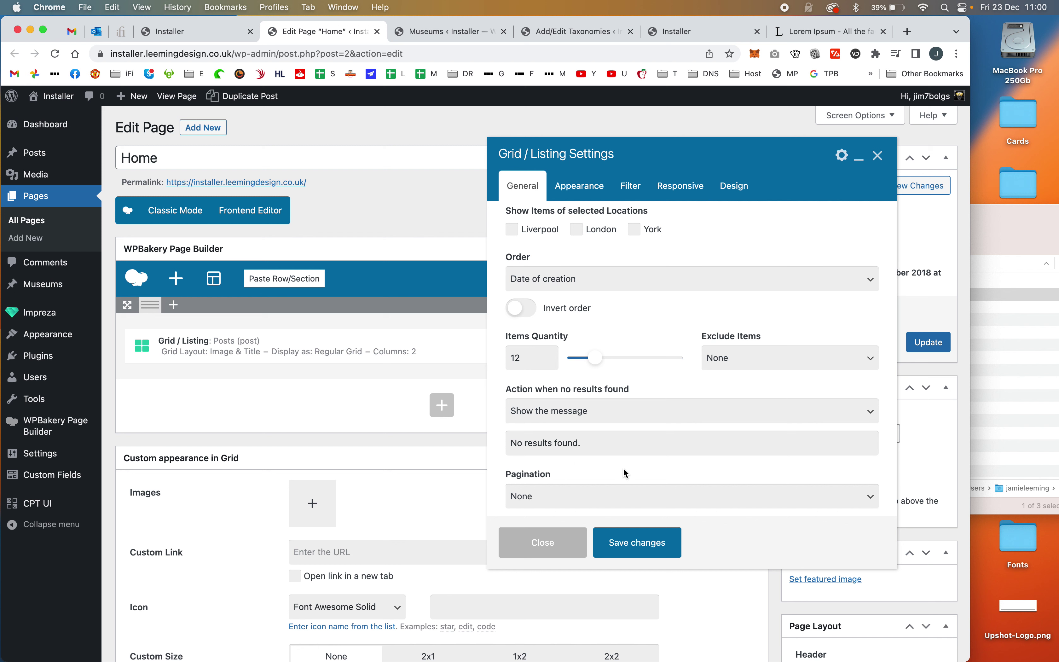
left_click(618, 495)
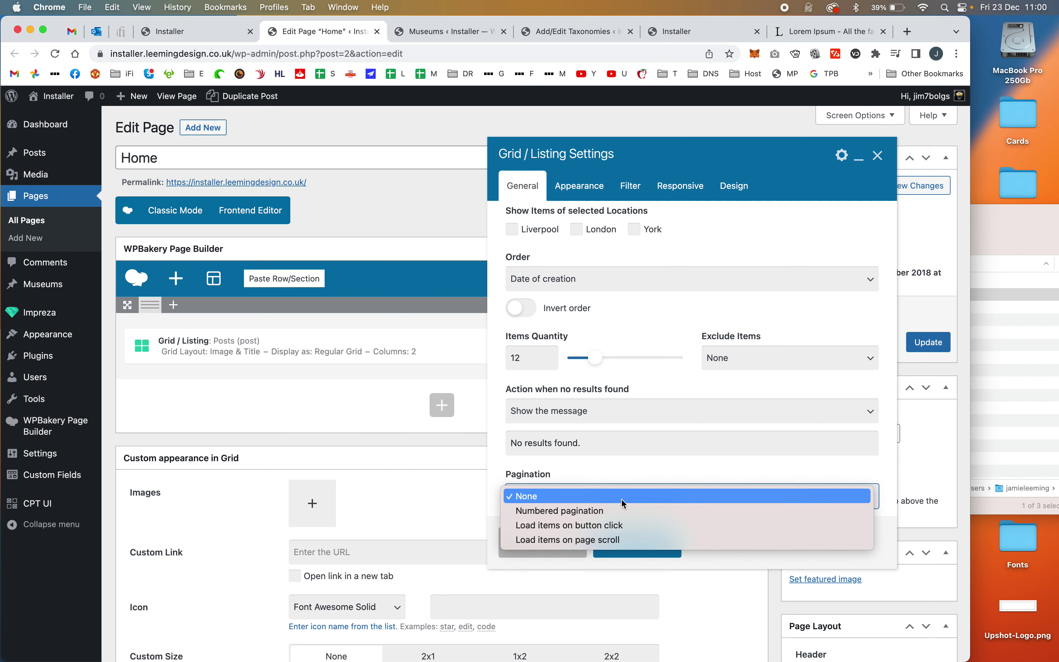
left_click(622, 511)
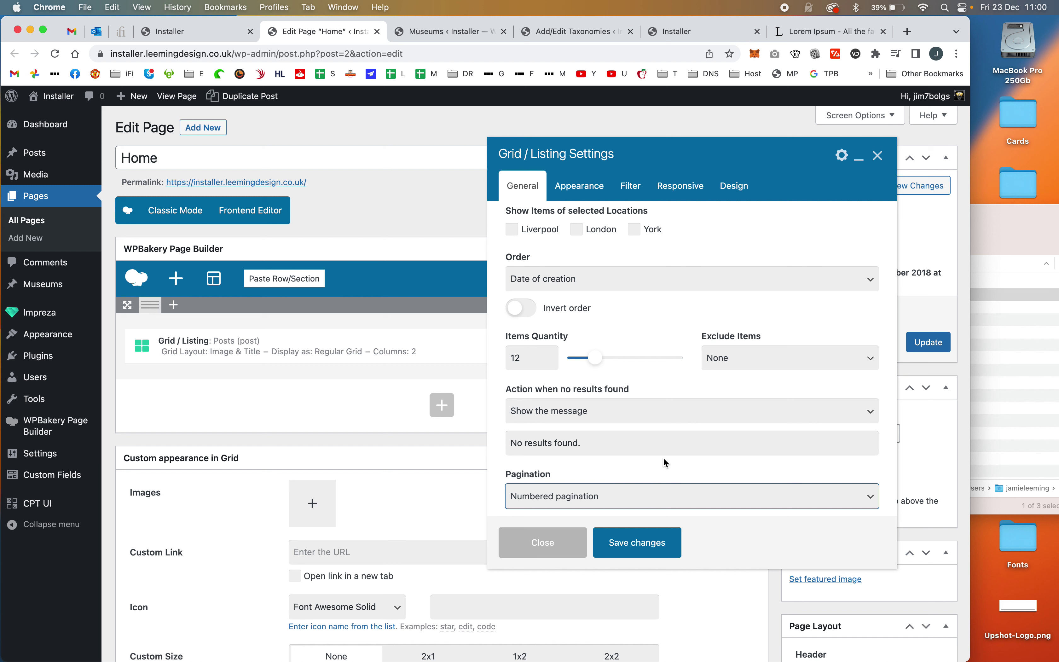
Step: Examine the Grid Layout Templates demo page linked from the grid's appearance settings, and close it
left_click(584, 196)
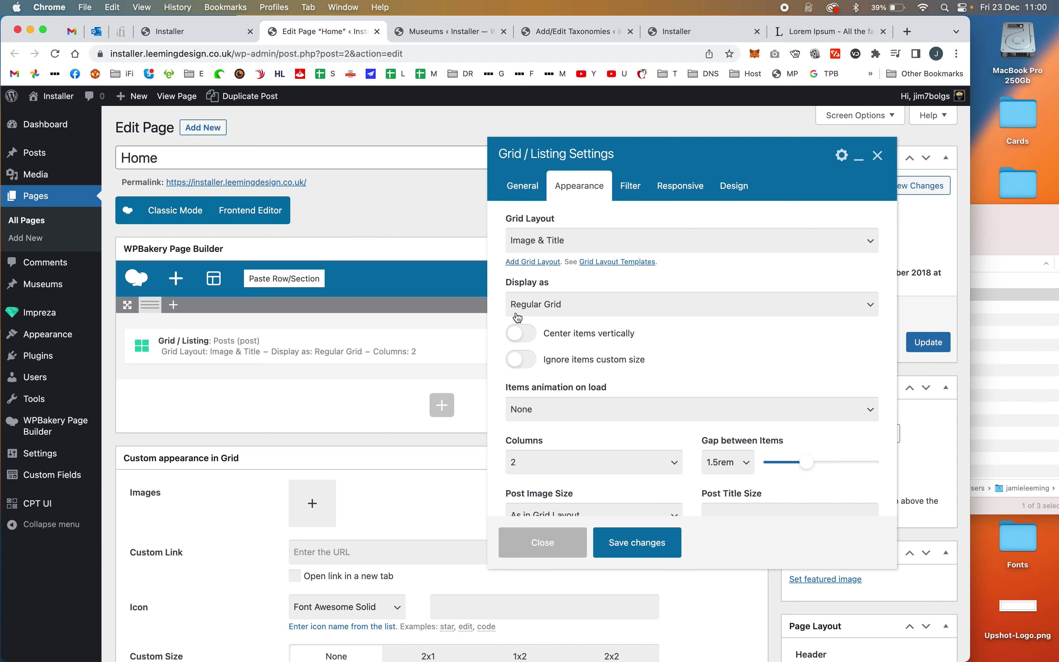
left_click(612, 262)
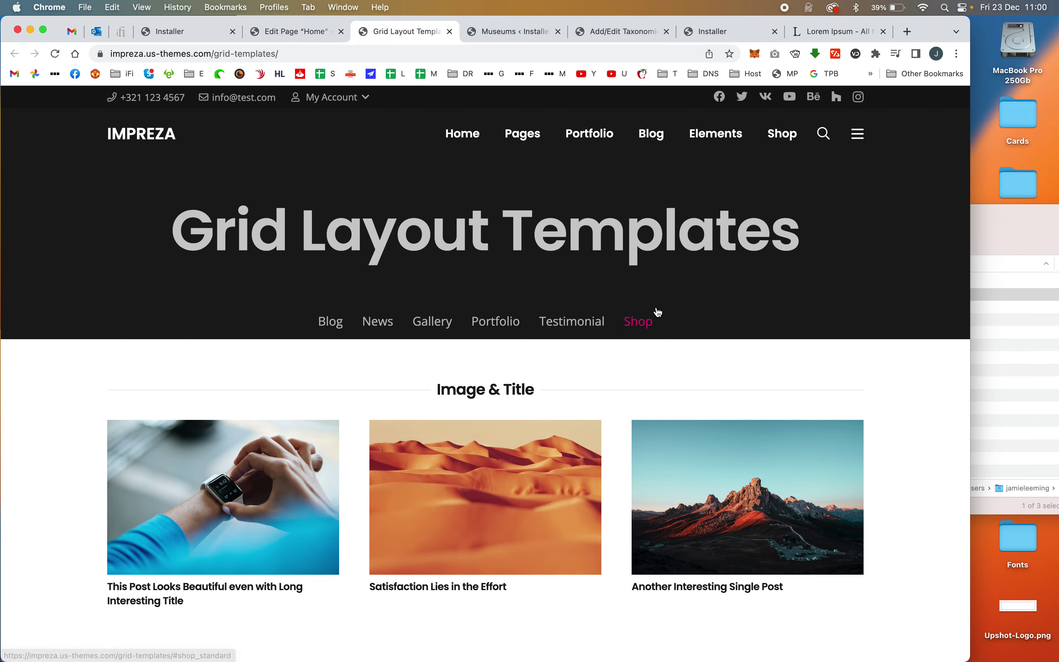
left_click(657, 309)
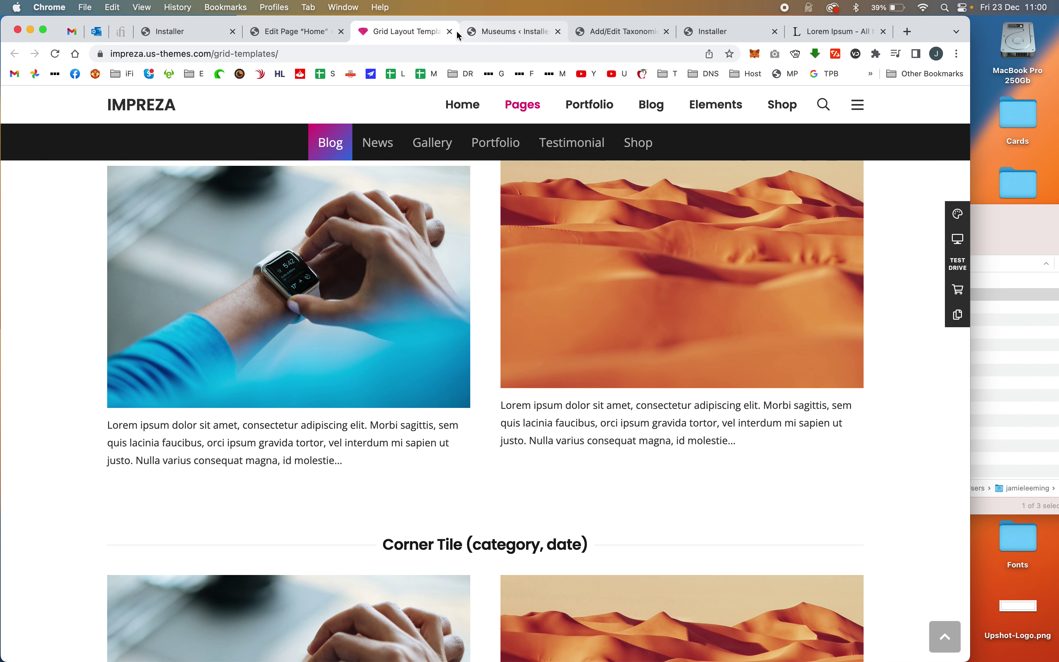
left_click(450, 32)
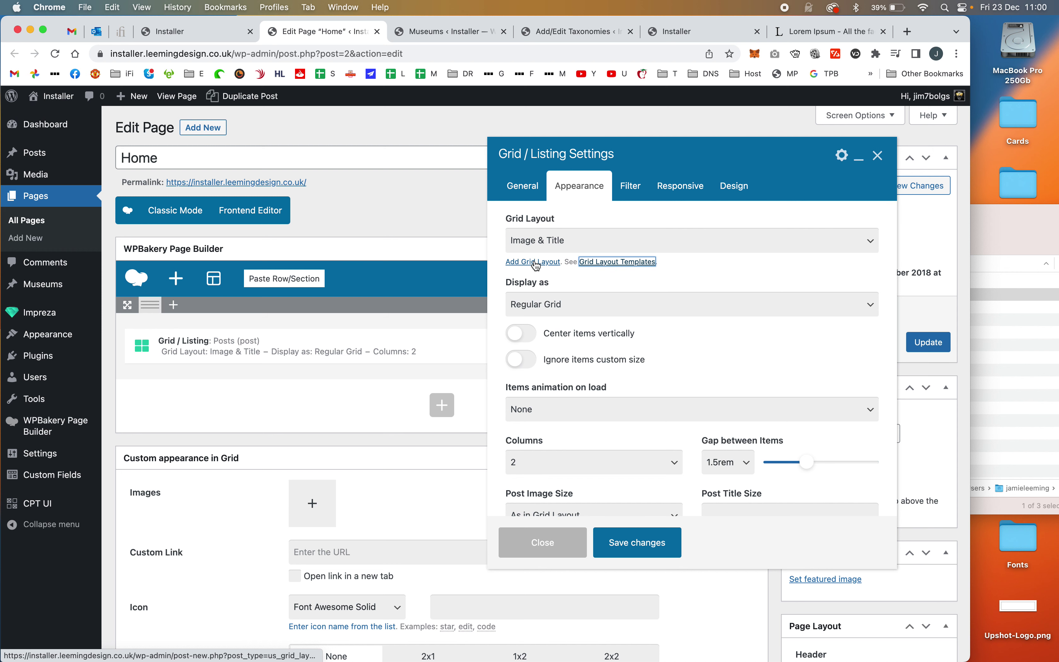
Step: Create a new grid layout from the grid settings and add a Vertical Wrapper containing a Post Image
left_click(535, 263)
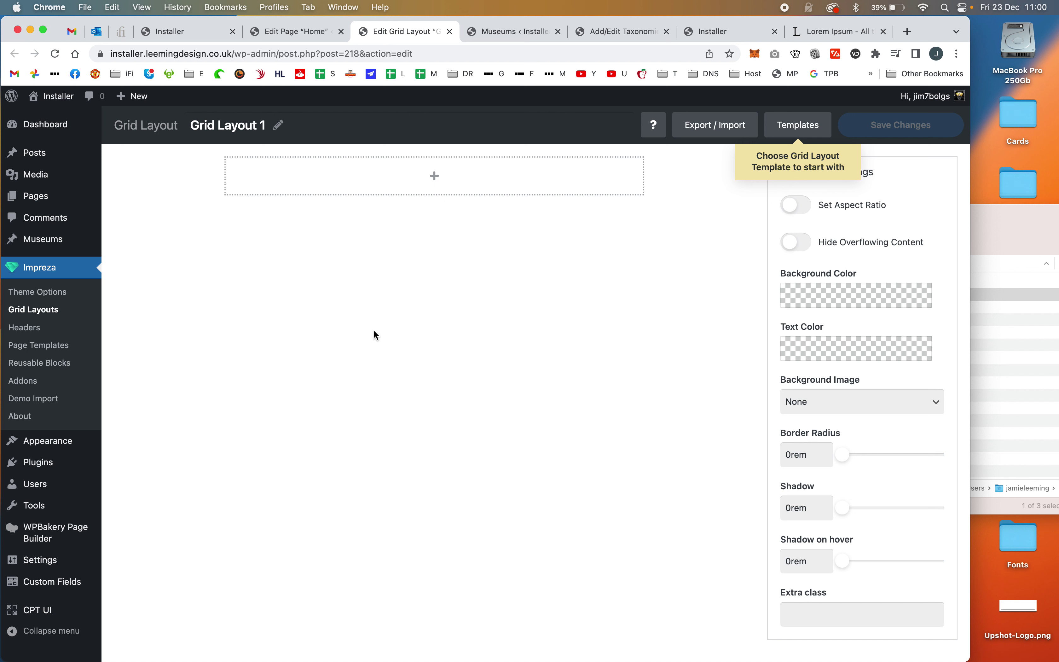
left_click(435, 180)
left_click(596, 396)
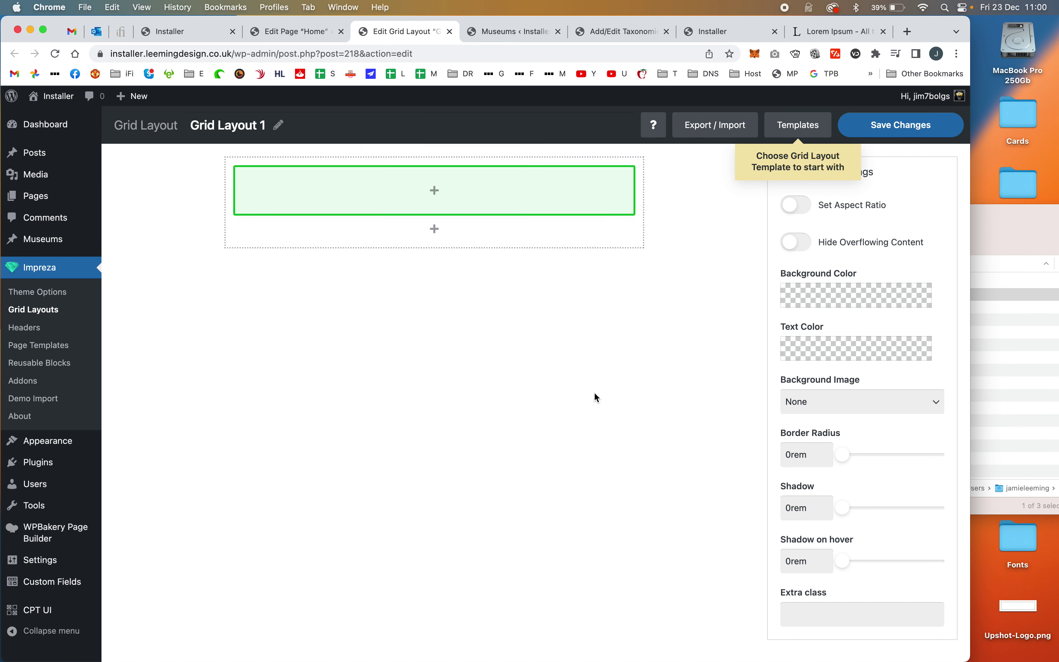
left_click(440, 198)
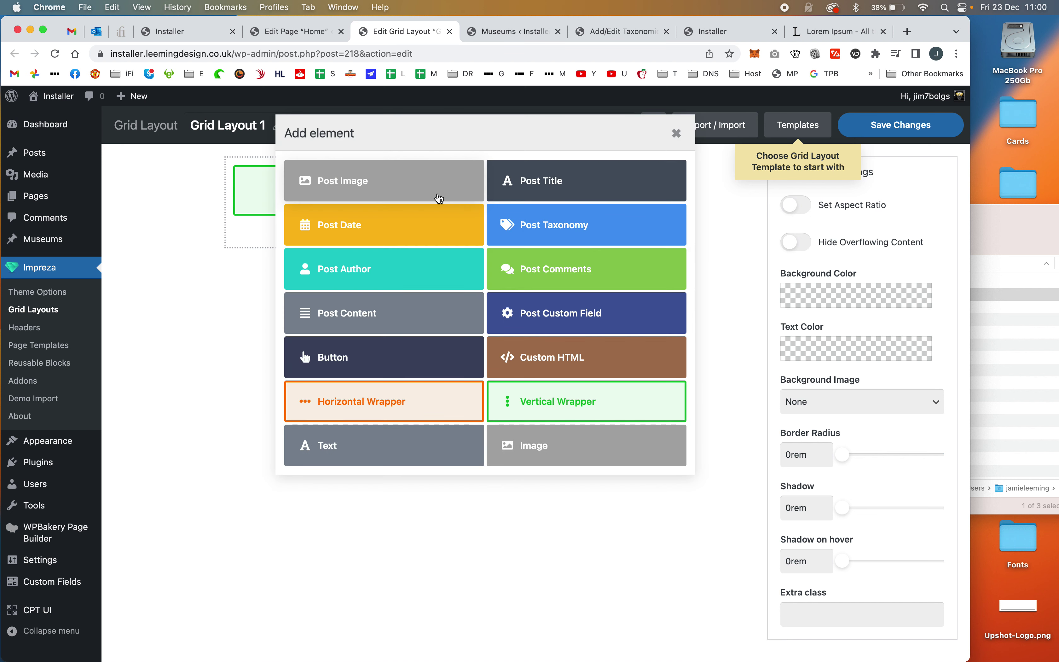
left_click(344, 189)
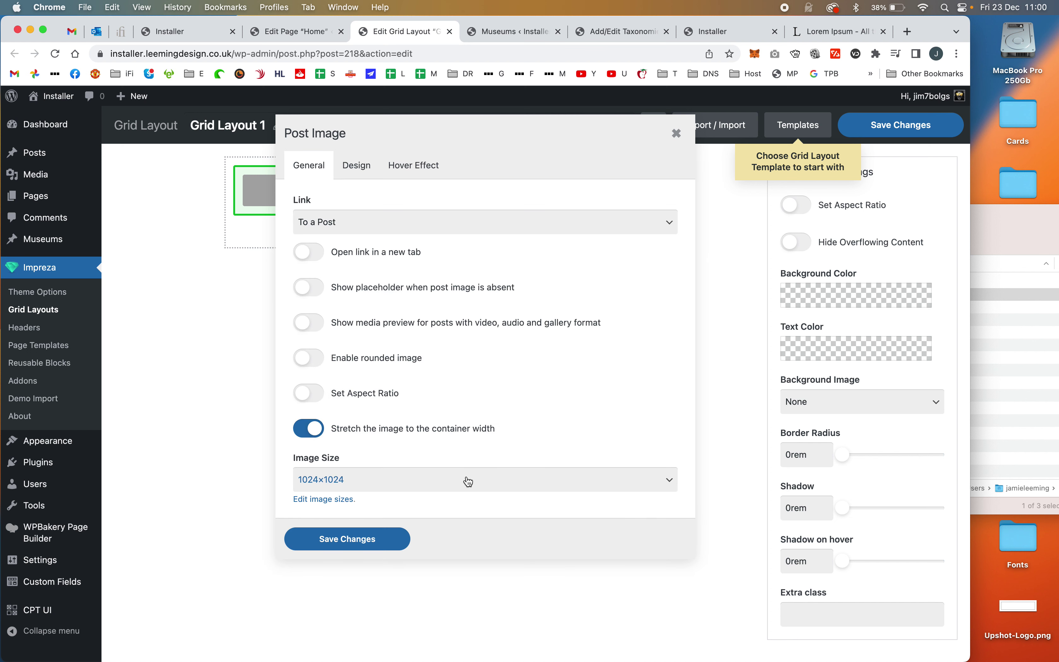
Step: Give the post image a custom 2 by 1 aspect ratio and set its image size to 600×400 cropped
left_click(321, 394)
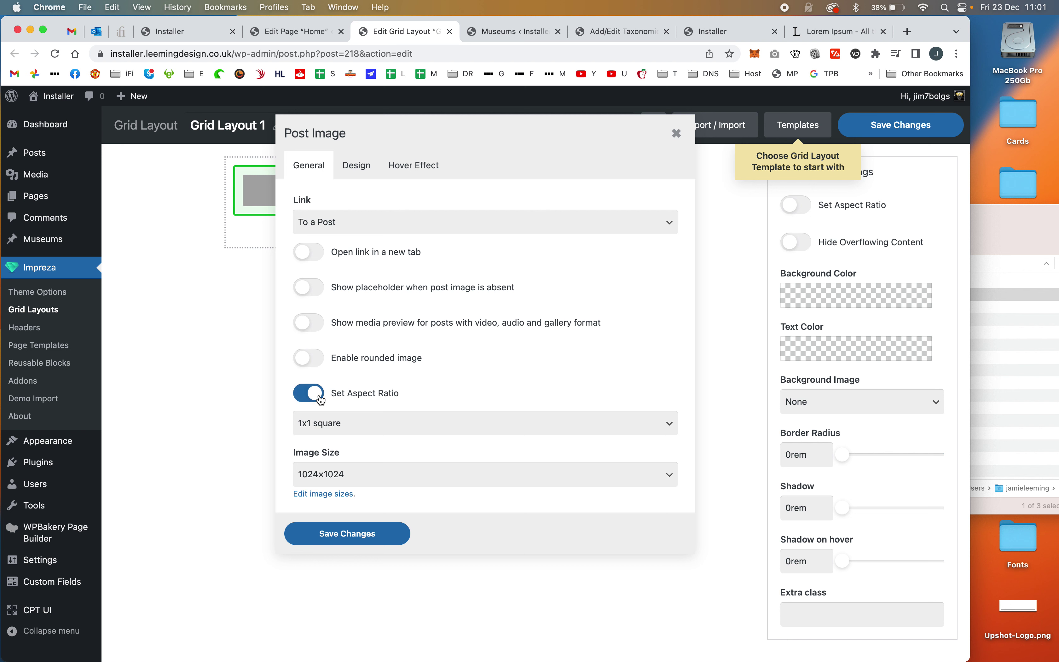
left_click(435, 423)
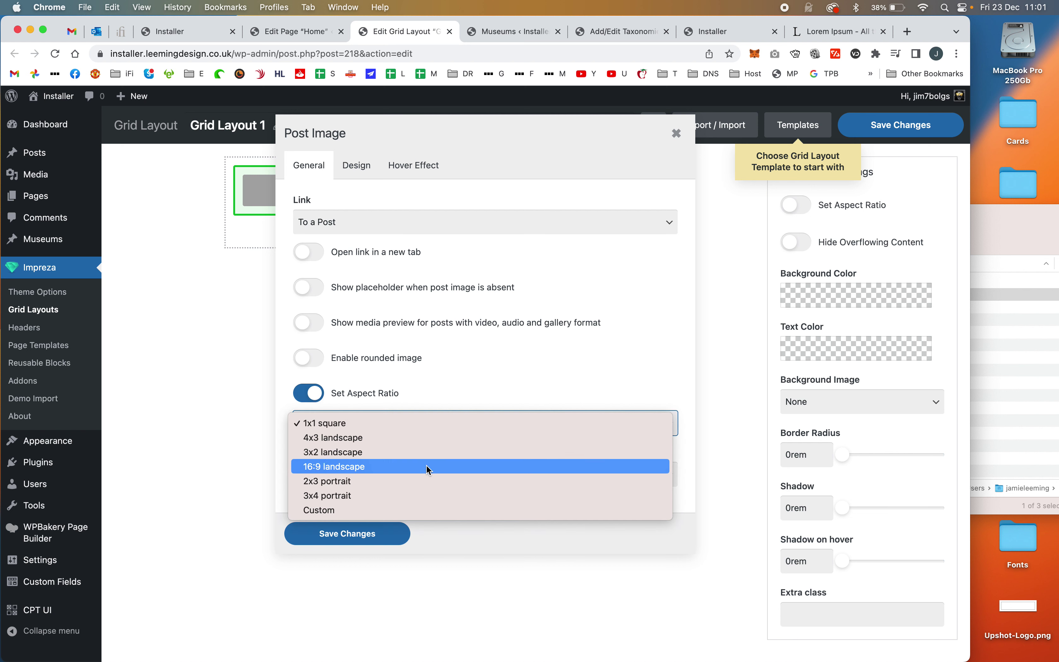
left_click(434, 516)
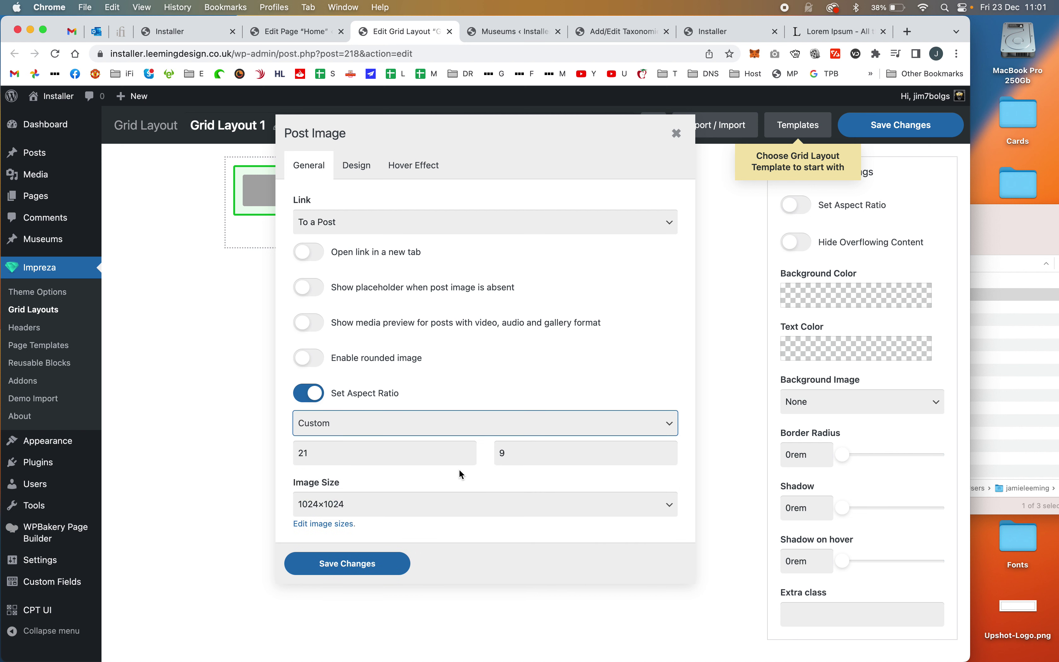
left_click(344, 462)
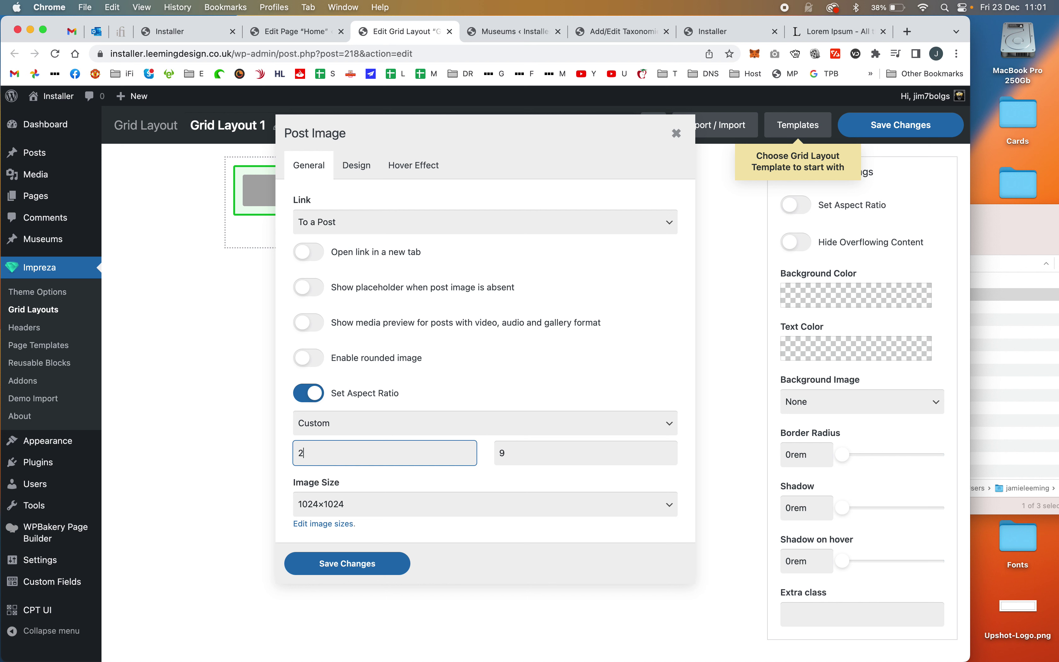
key("Tab")
type("1")
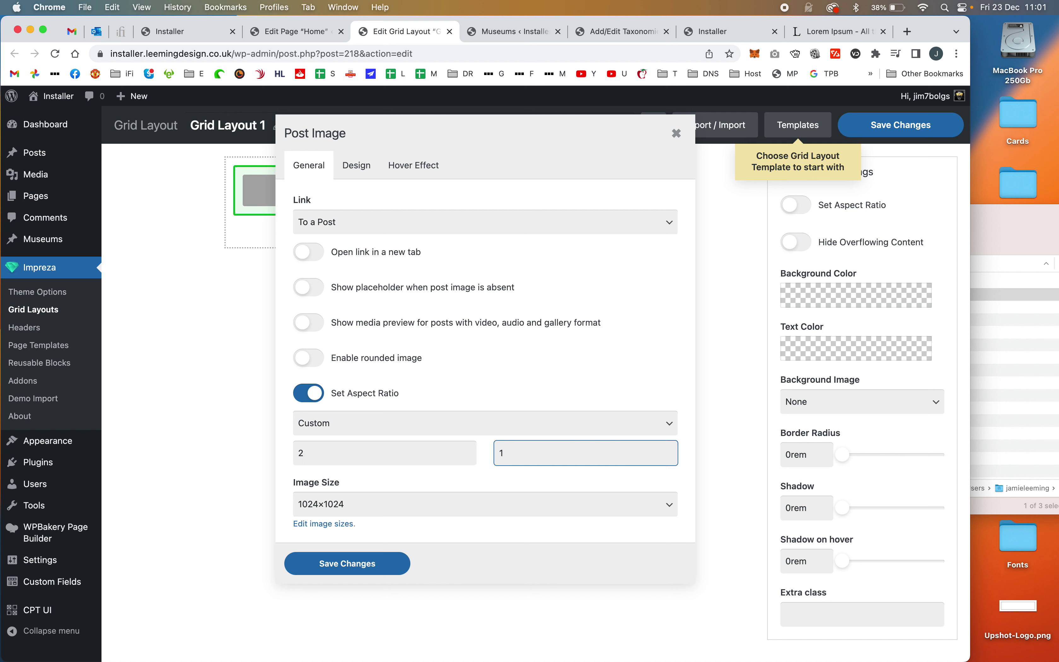
left_click(514, 373)
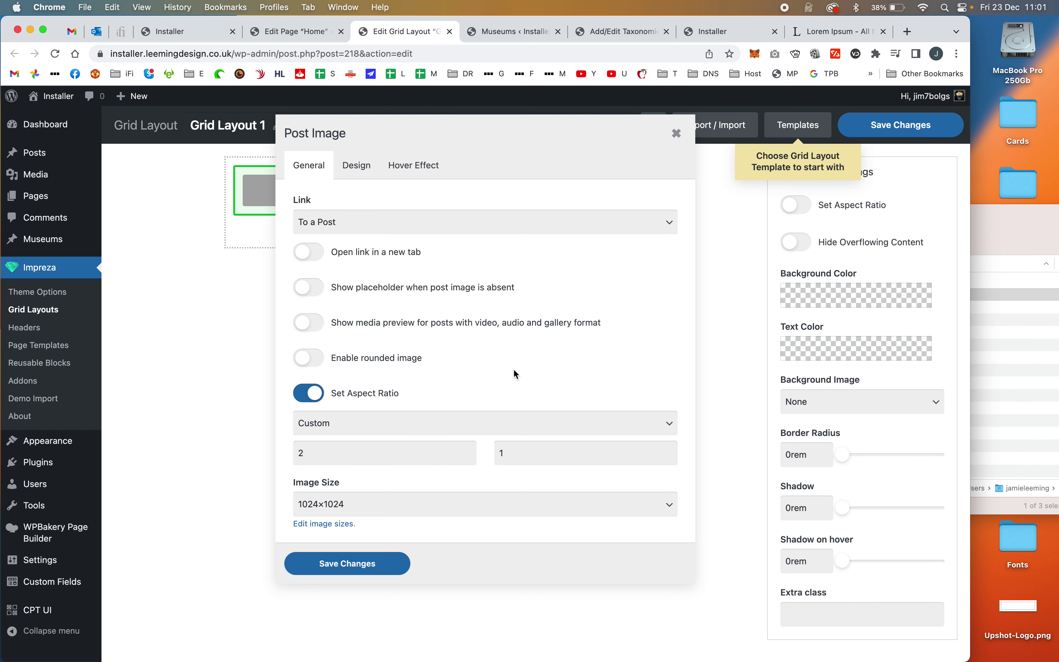
left_click(435, 506)
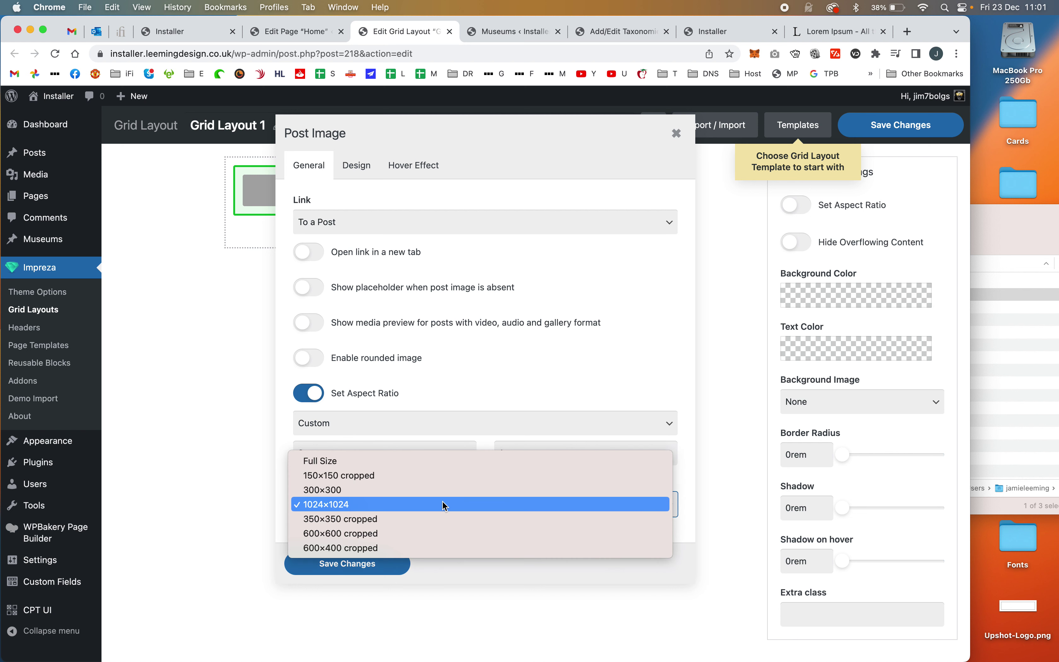
left_click(440, 548)
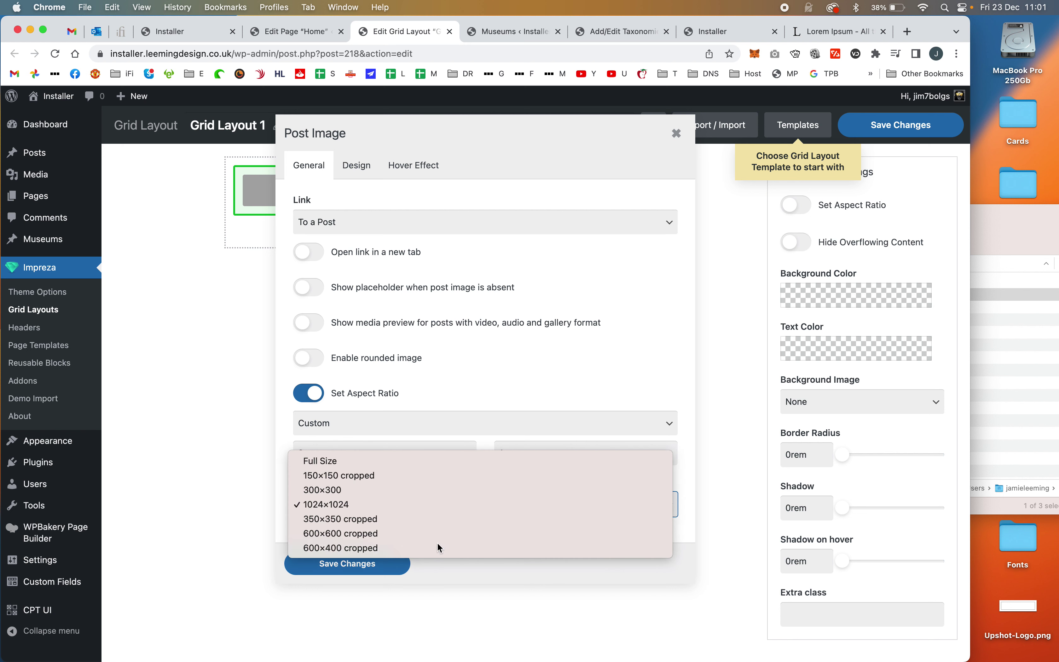
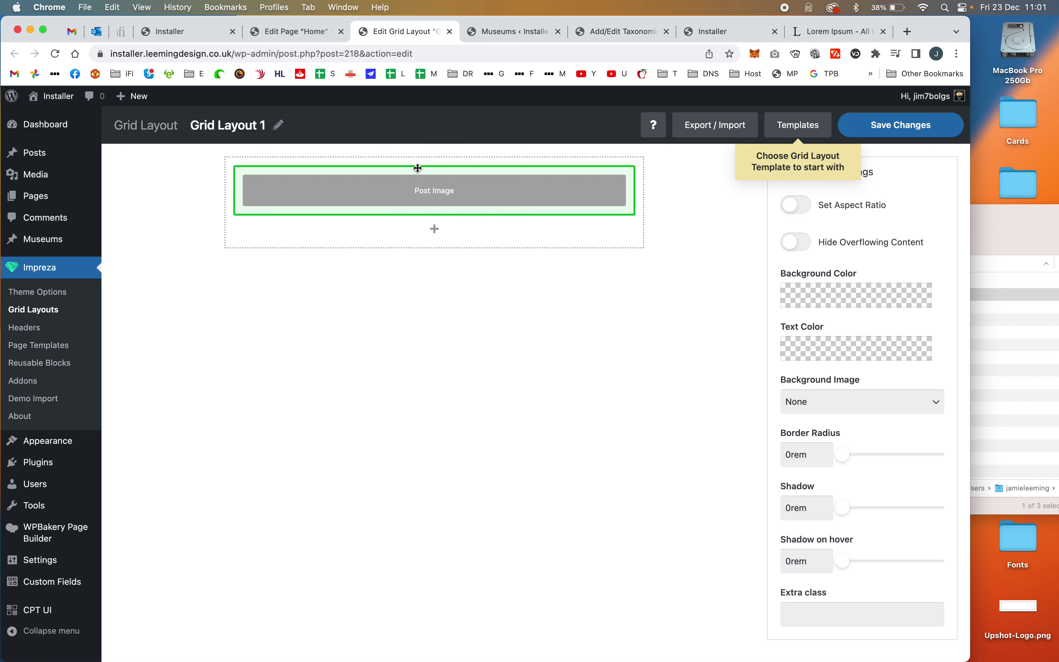
Step: Add a Post Title below the post image in the vertical wrapper, keeping its default settings
left_click(403, 166)
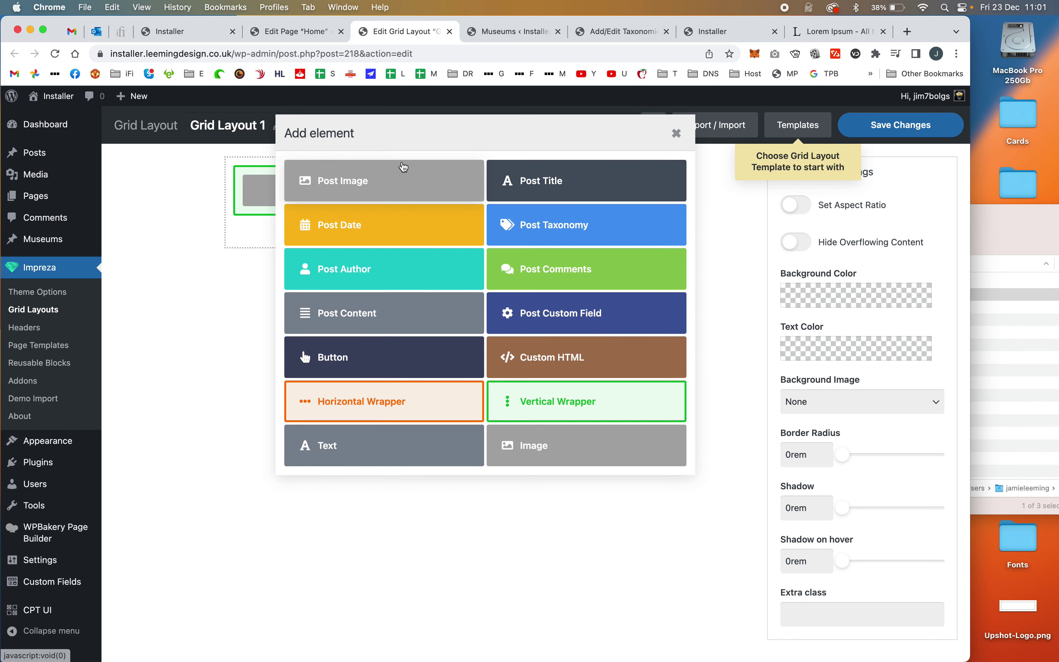
left_click(602, 178)
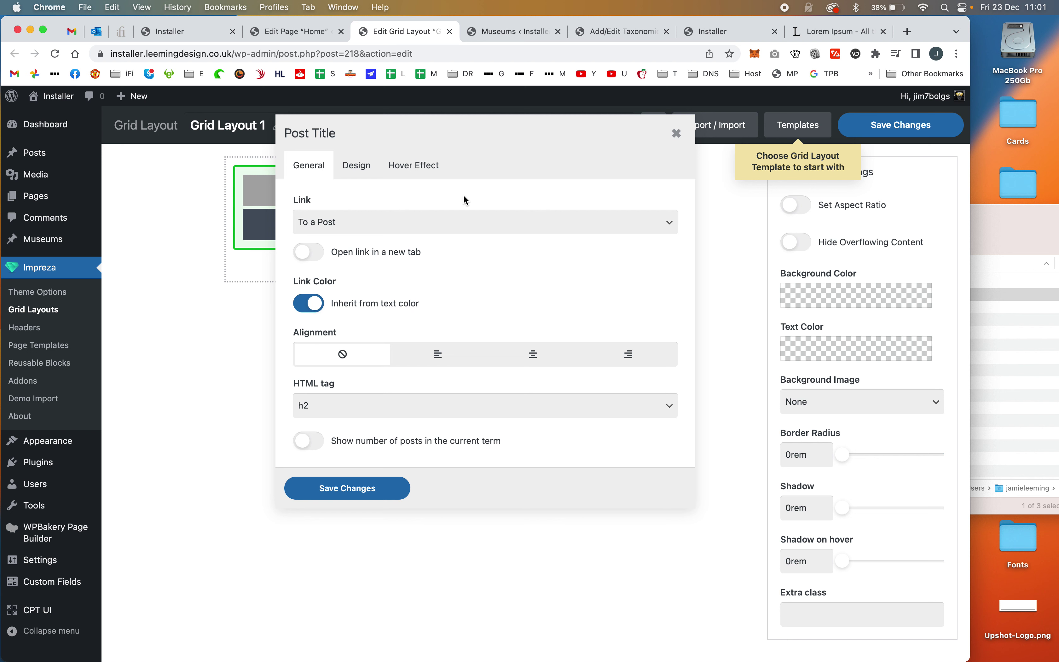
left_click(348, 165)
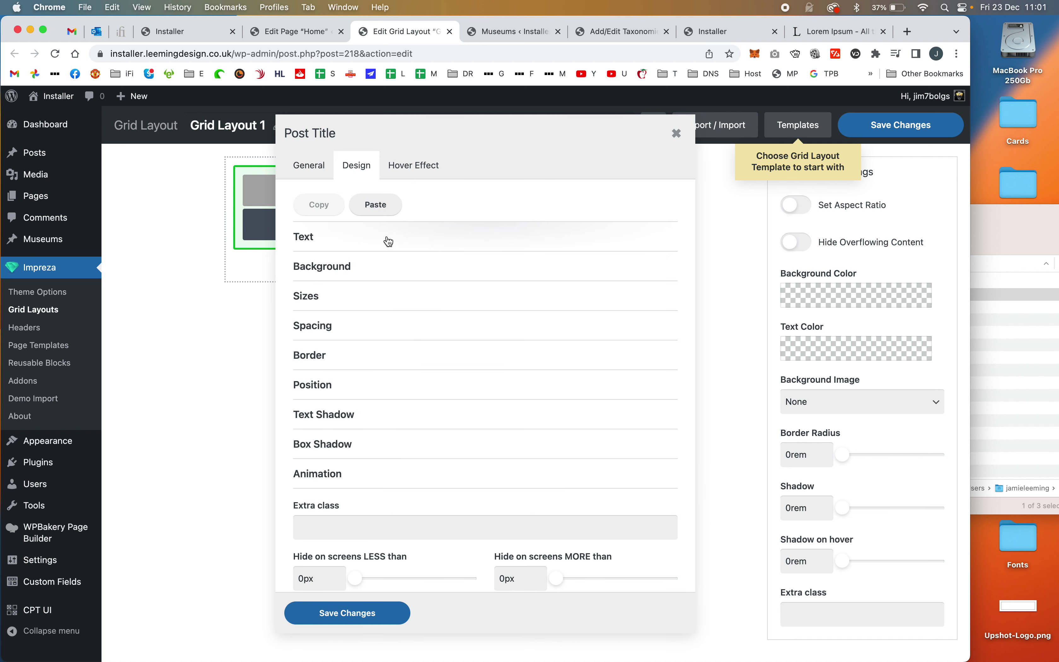
left_click(675, 134)
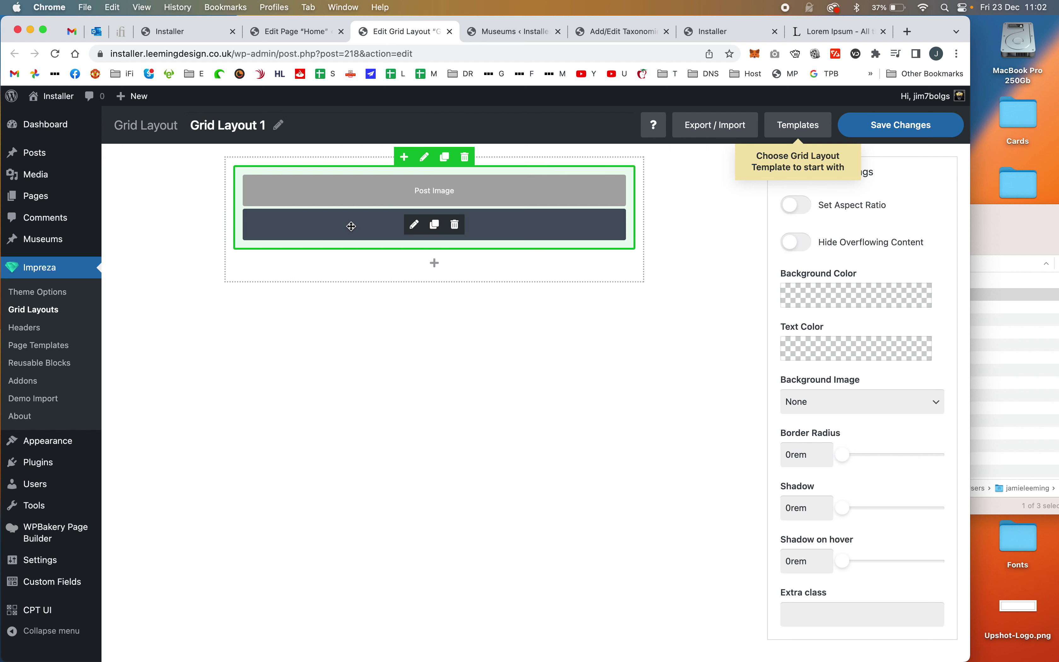
Step: Add a Horizontal Wrapper below the post title and place a Button in it linked to the museum's URL / Link field
left_click(406, 157)
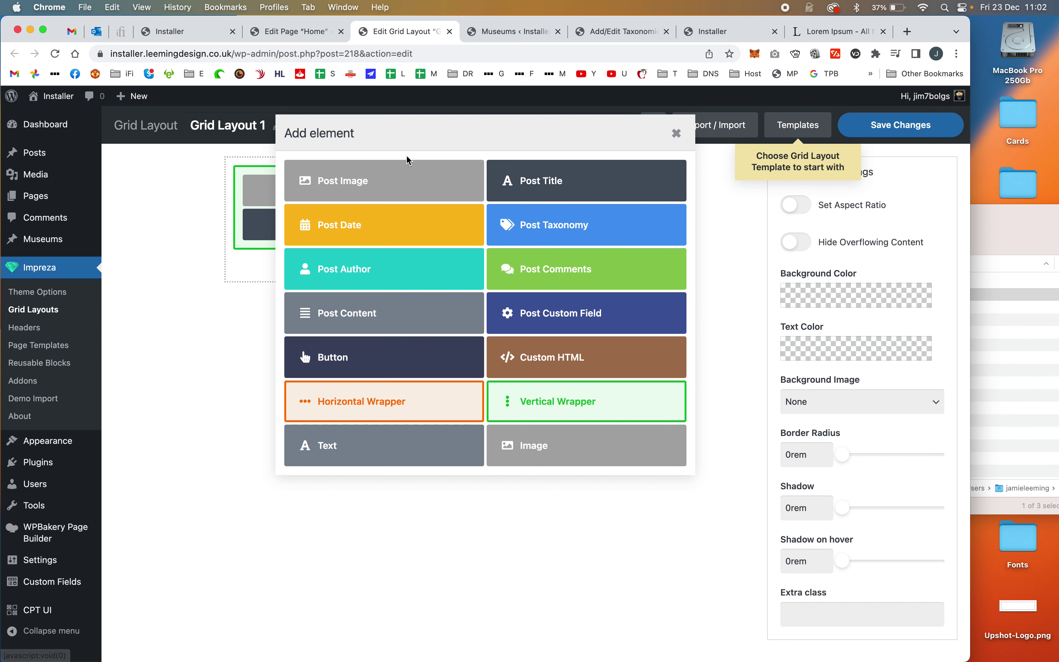
left_click(368, 391)
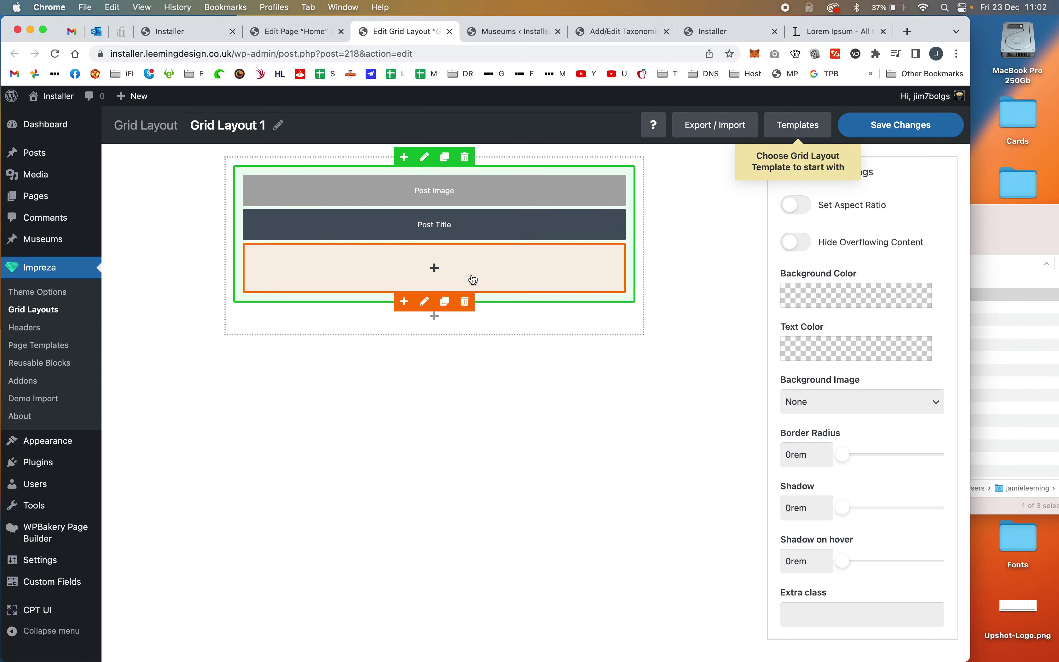
left_click(435, 269)
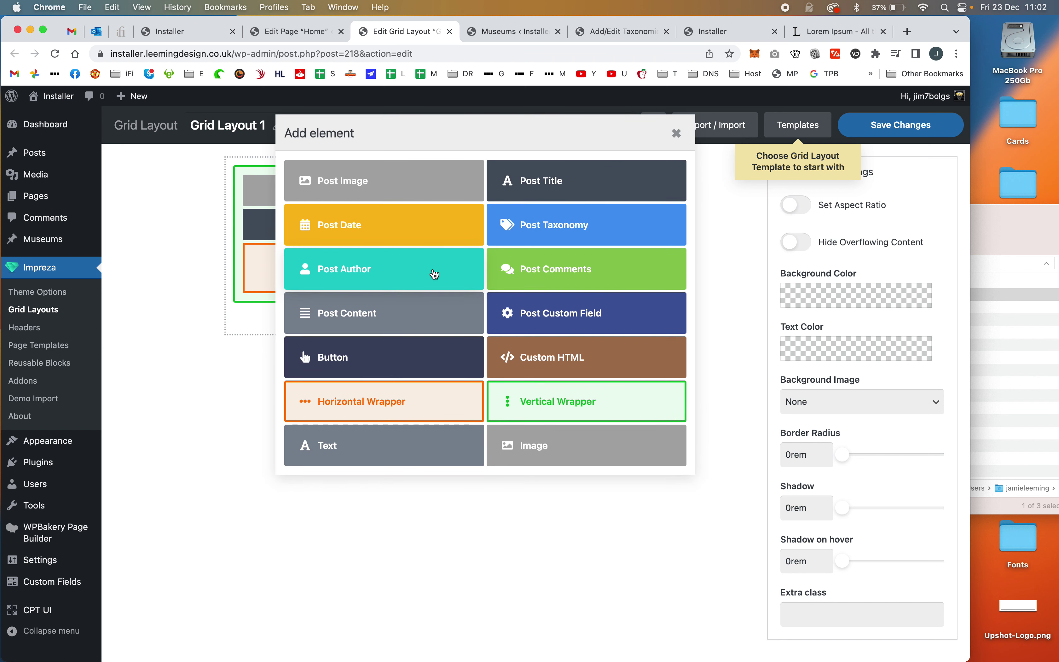
left_click(361, 360)
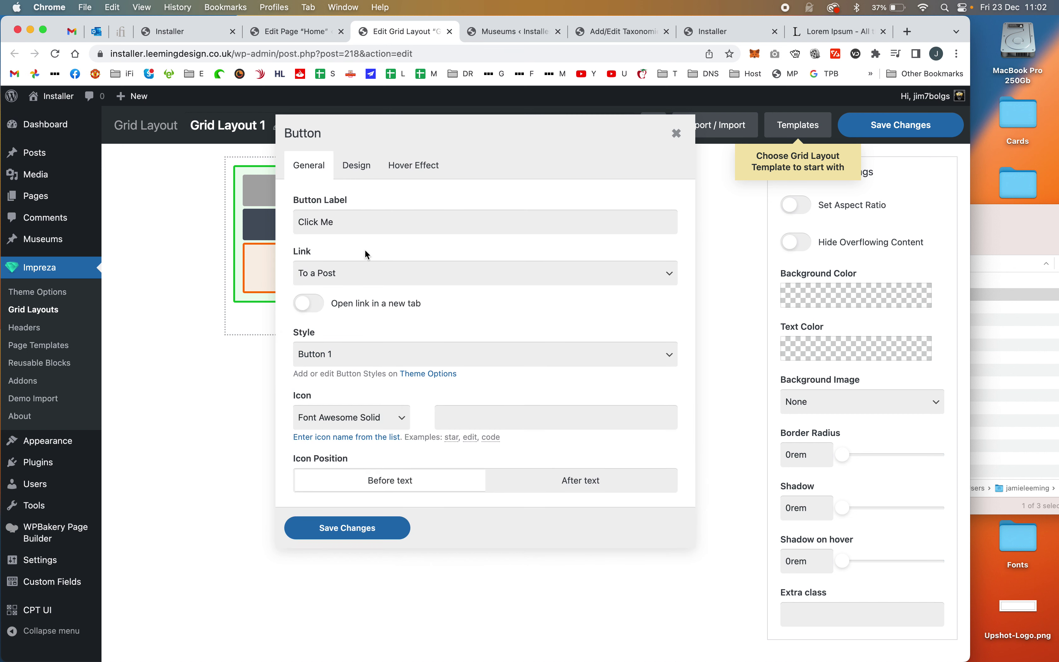
left_click(372, 278)
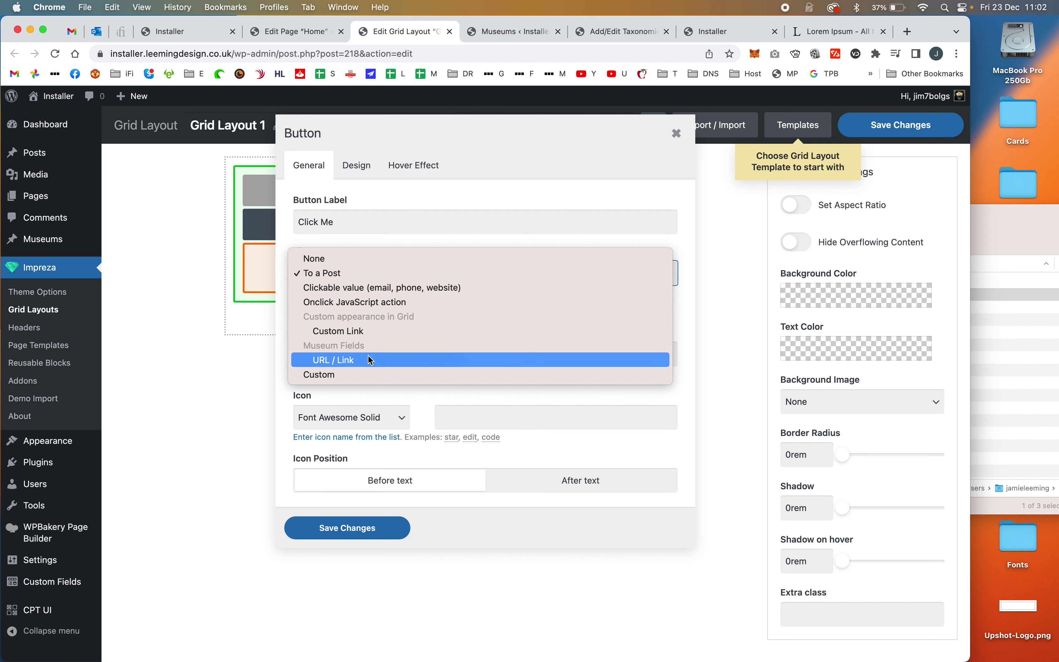
left_click(345, 361)
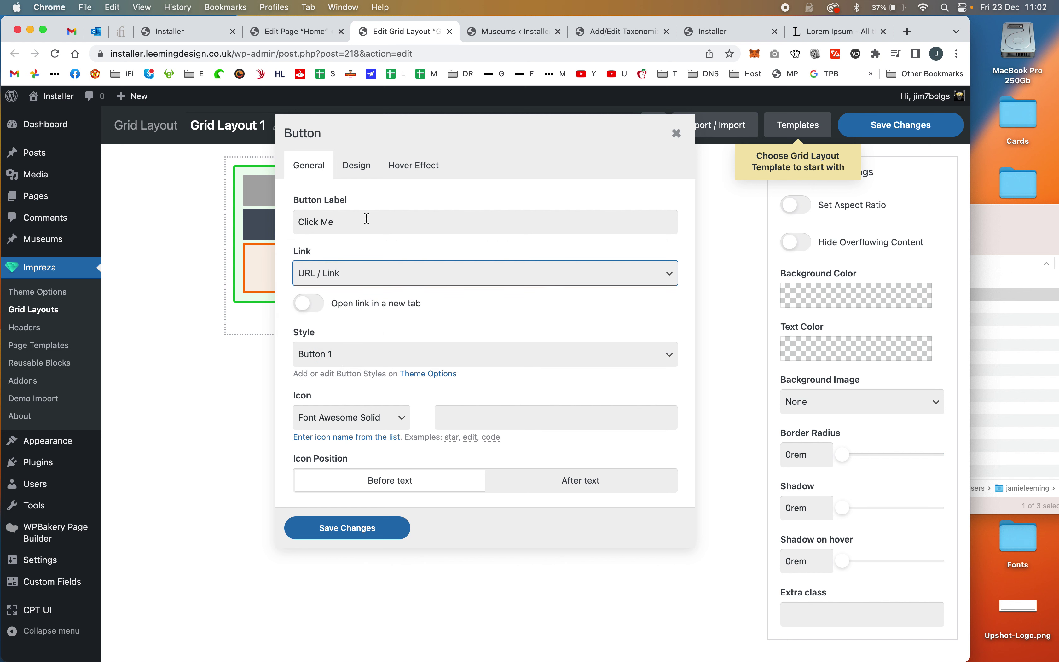
Step: Label the new button "Visit Museum" and save its settings
left_click_drag(367, 218, 141, 219)
type("V")
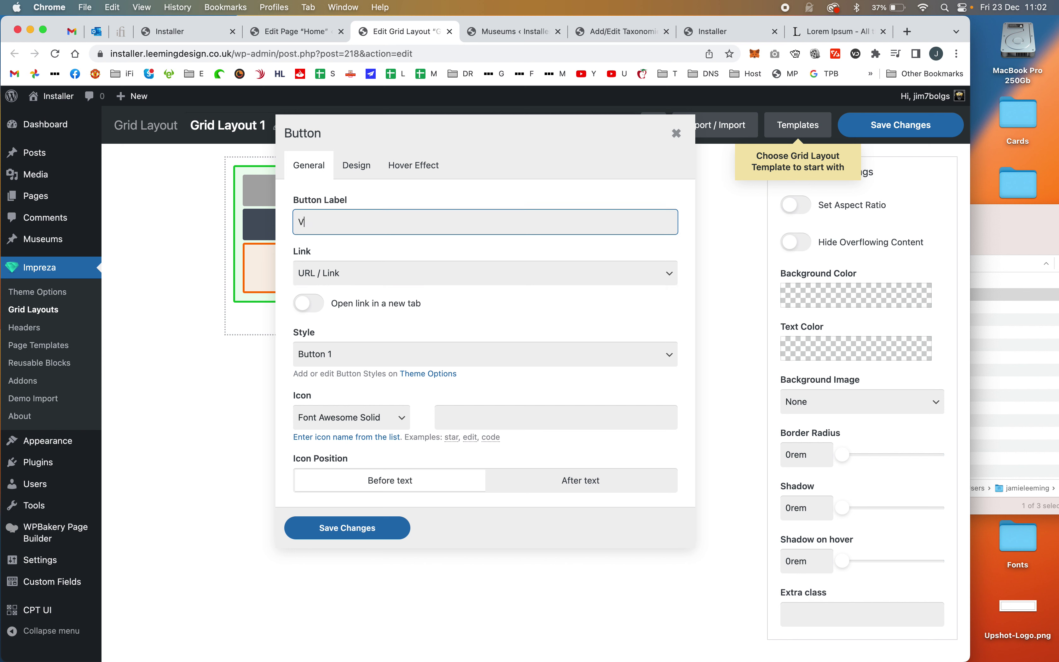
type("isit  m")
key("BackSpace")
type("Museu")
key("BackSpace")
left_click(366, 527)
Step: Duplicate the Visit Museum button, label the copy "Read" and set its link to To a Post
mouse_move(433, 276)
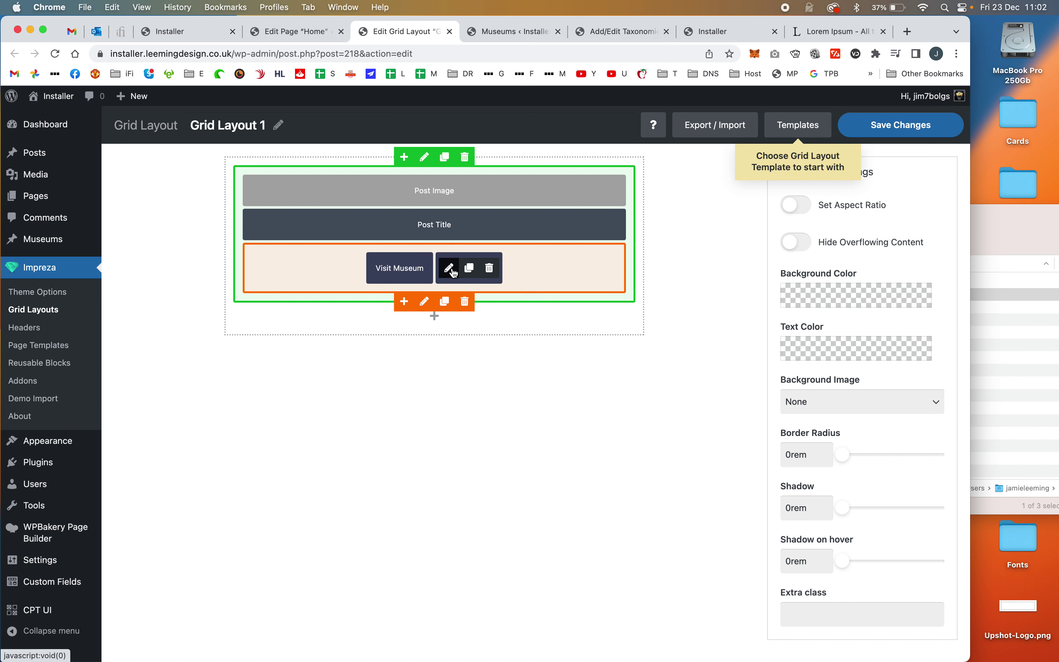
left_click(451, 269)
triple_click(380, 220)
type("Read")
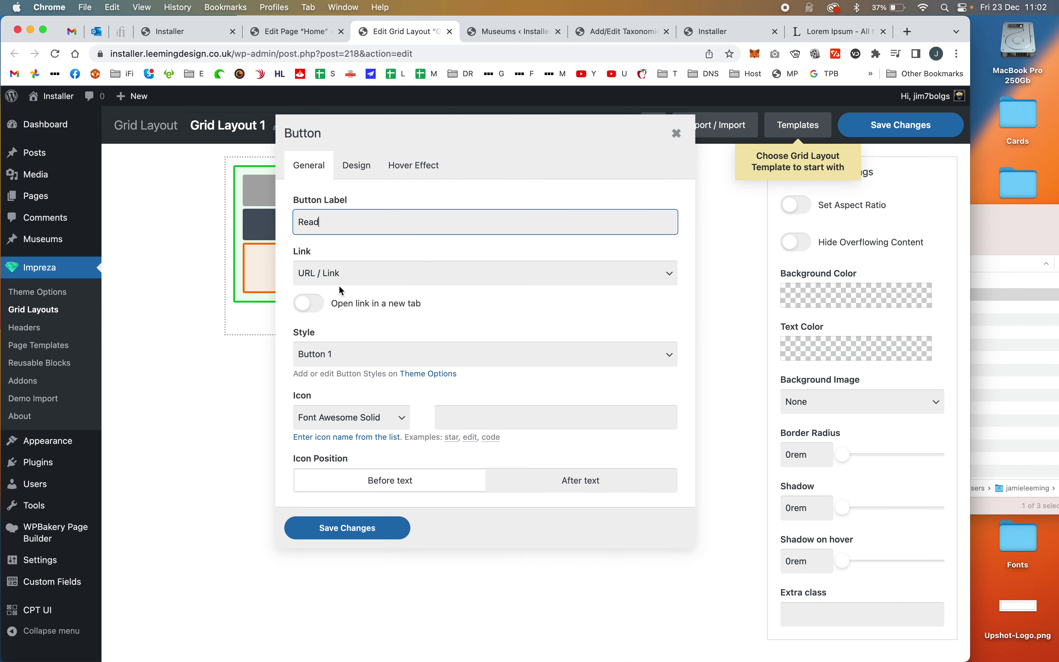
left_click(362, 272)
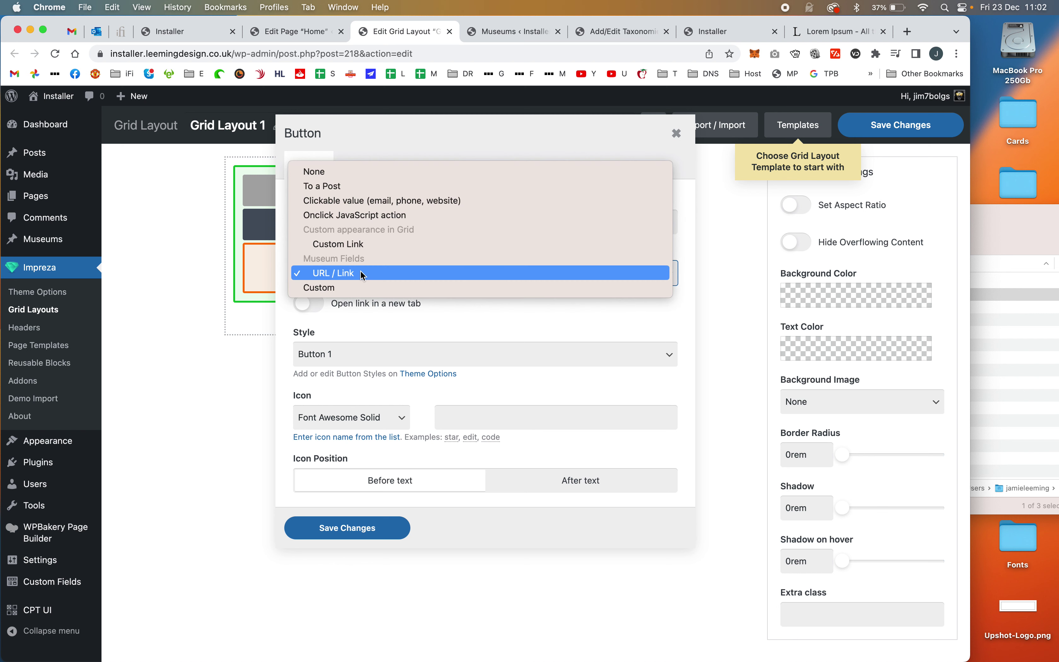
left_click(362, 191)
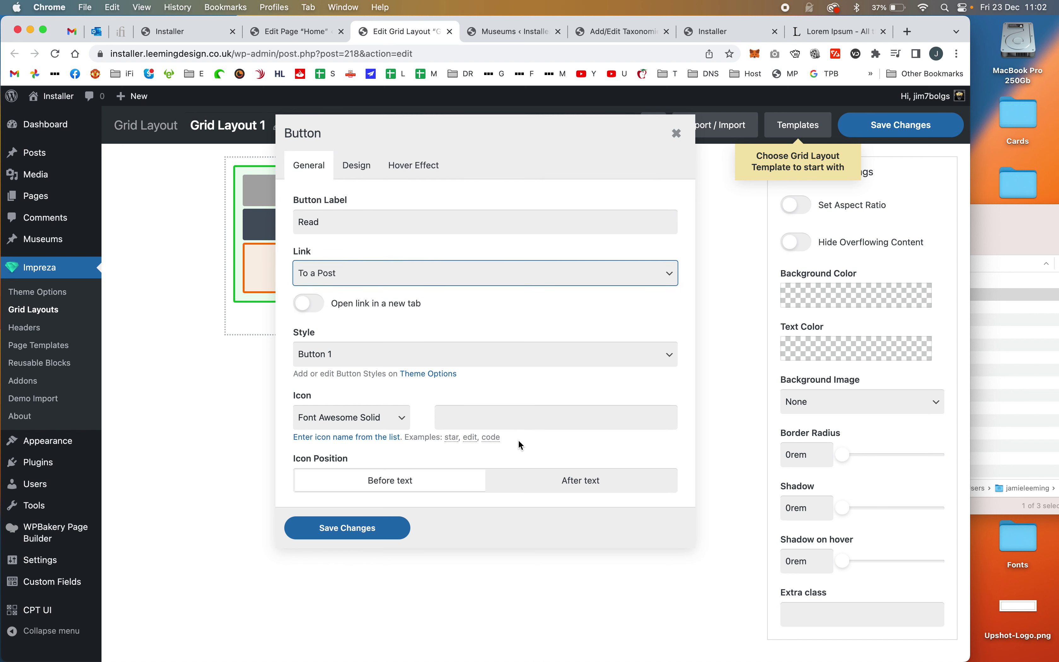
left_click(386, 522)
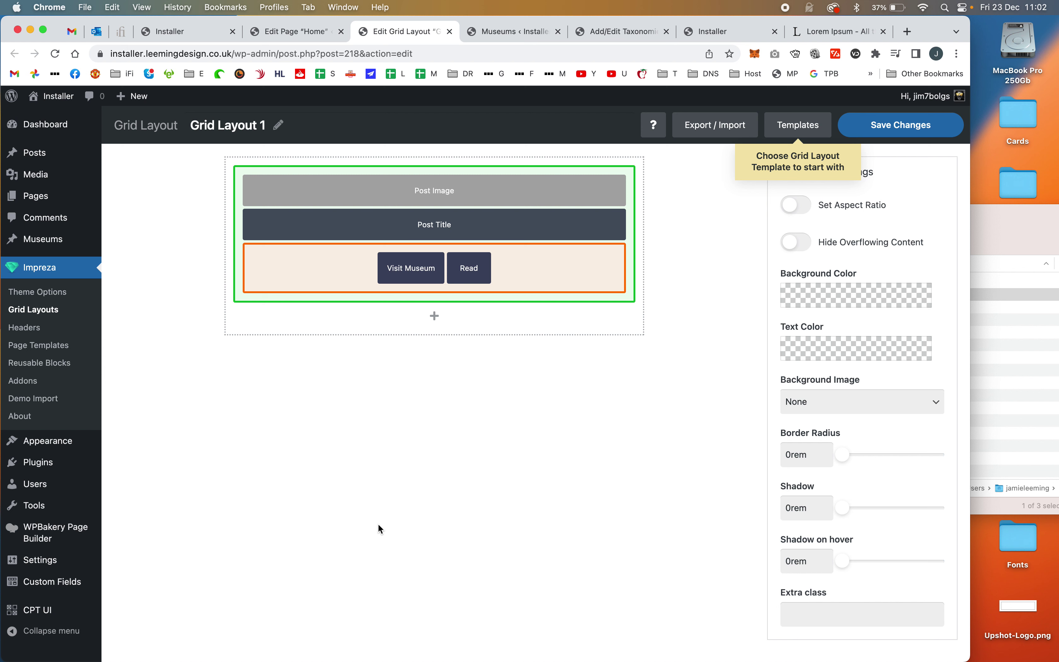
Step: Complete the second button's label as "Read More" and save the grid layout
left_click(464, 268)
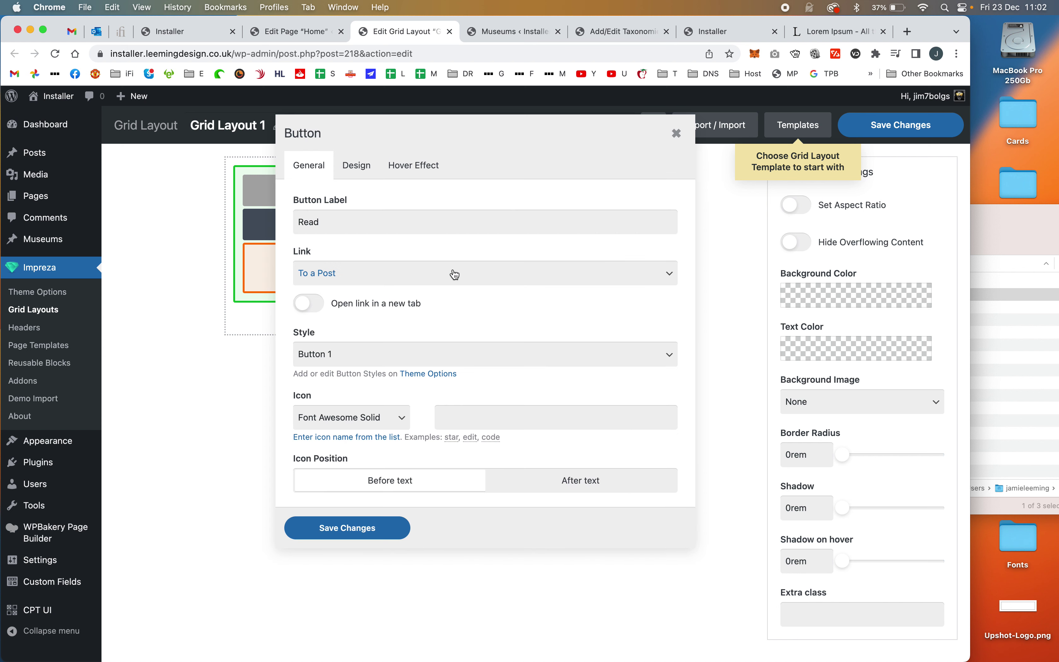
left_click(408, 221)
type("More")
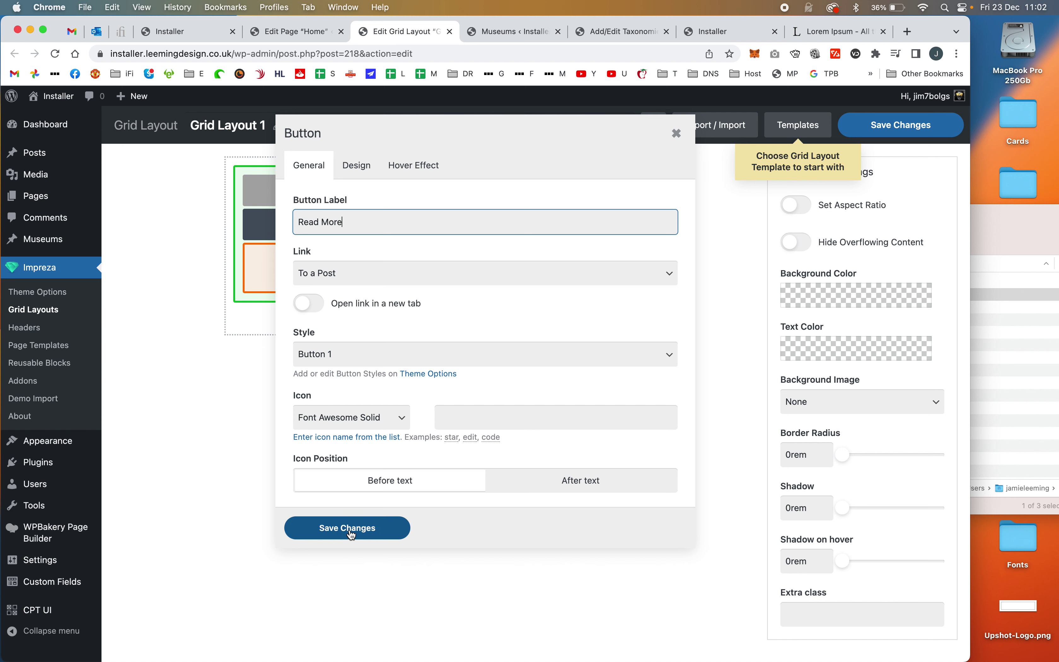
left_click(350, 528)
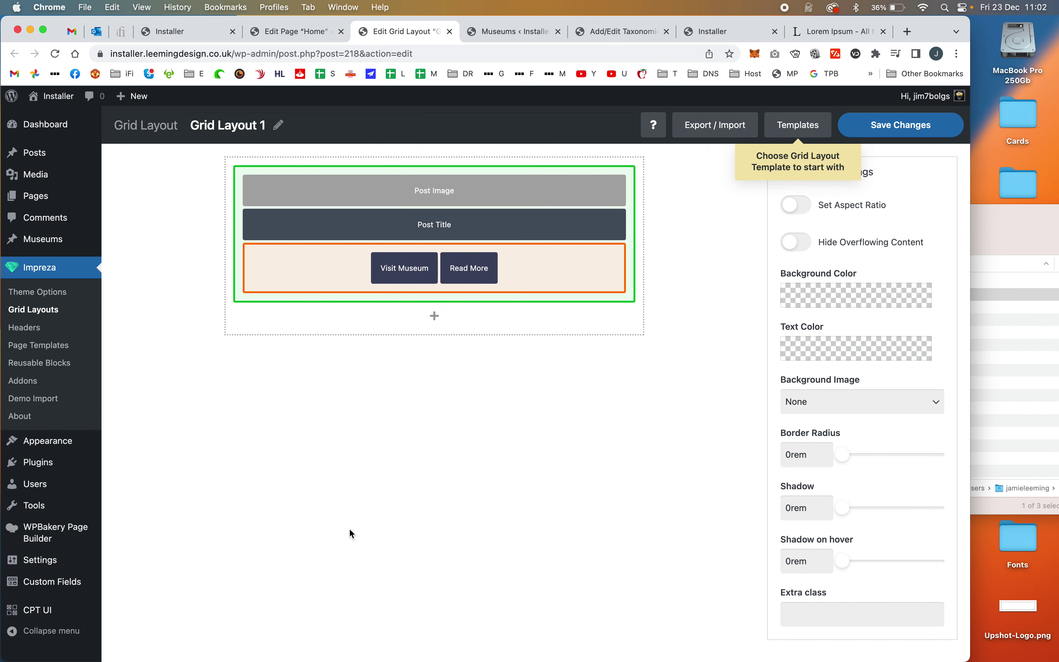
left_click(909, 134)
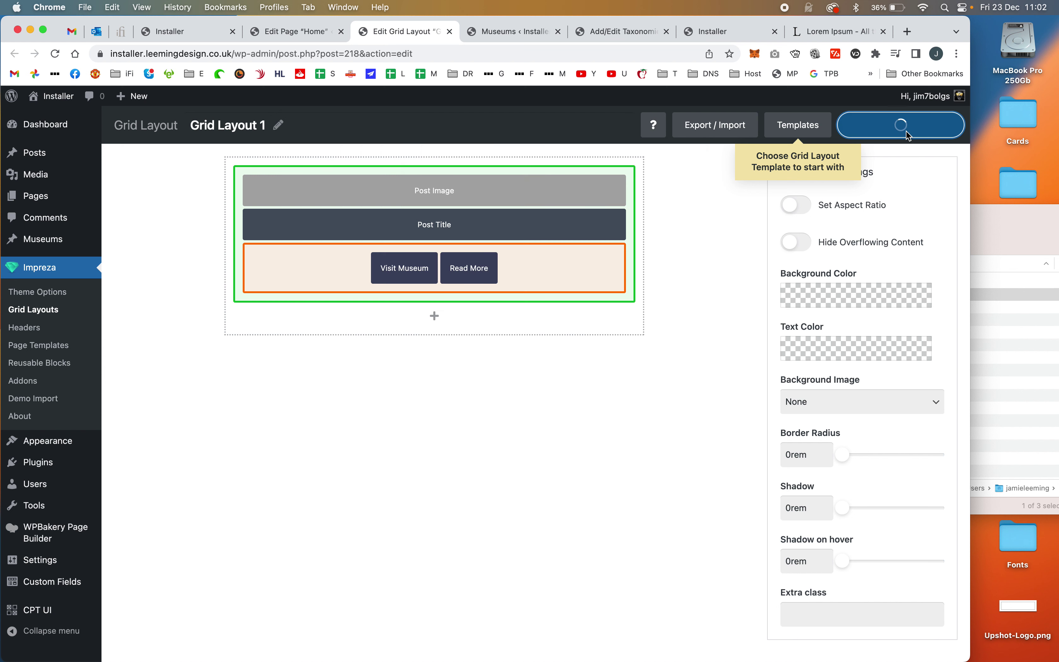
Step: Rename the grid layout to "Museum Grid Layout" and save the change
left_click(251, 131)
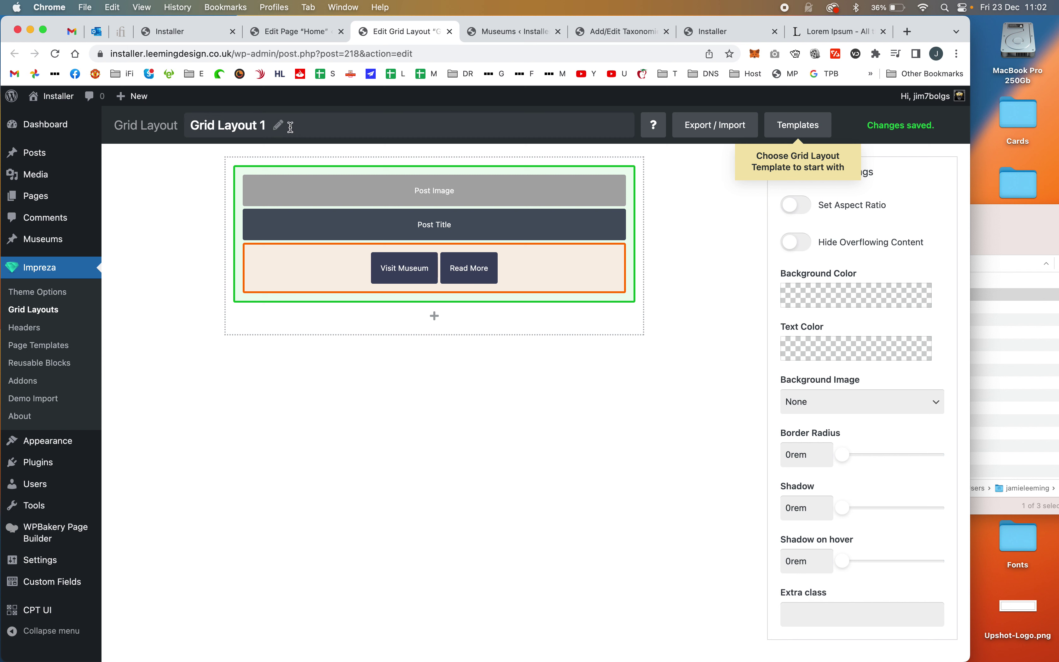
left_click_drag(267, 126, 141, 126)
mouse_move(44, 124)
key("BackSpace")
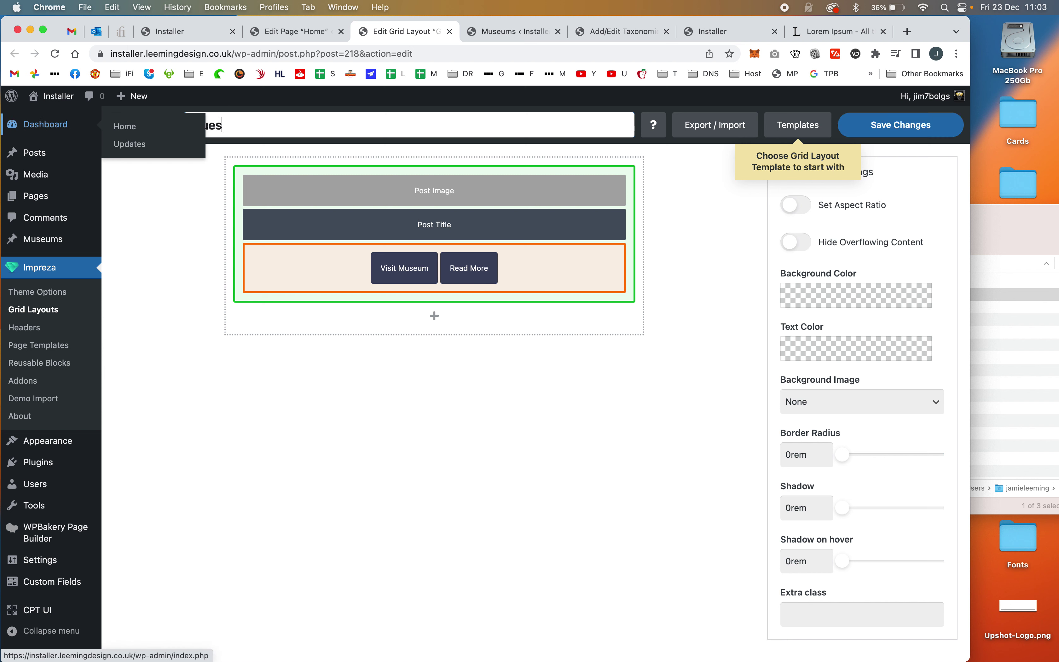
type("eum")
left_click(218, 125)
key("BackSpace")
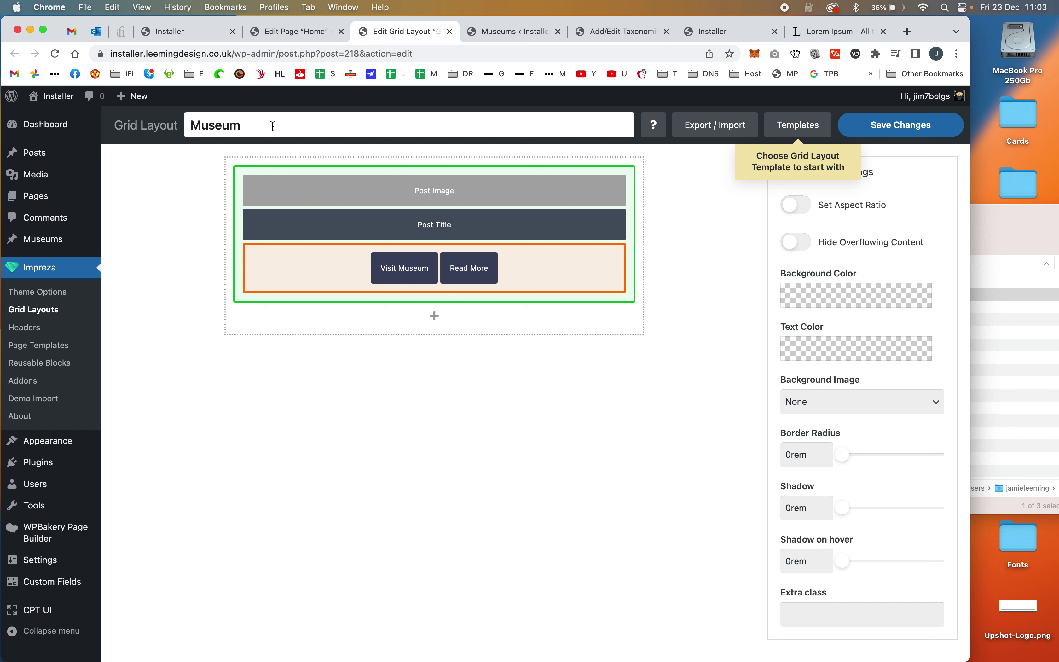
type("Grid Layout")
key("Return")
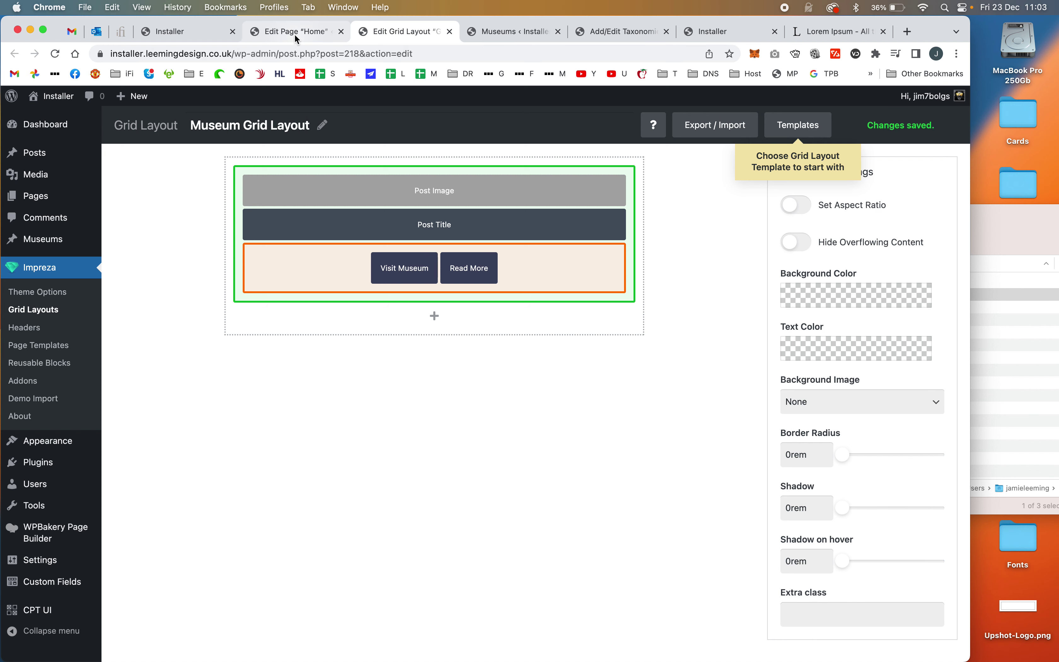
Step: Save the open grid settings in the Home page editor and assign Museum Grid Layout to the museums grid
left_click(295, 35)
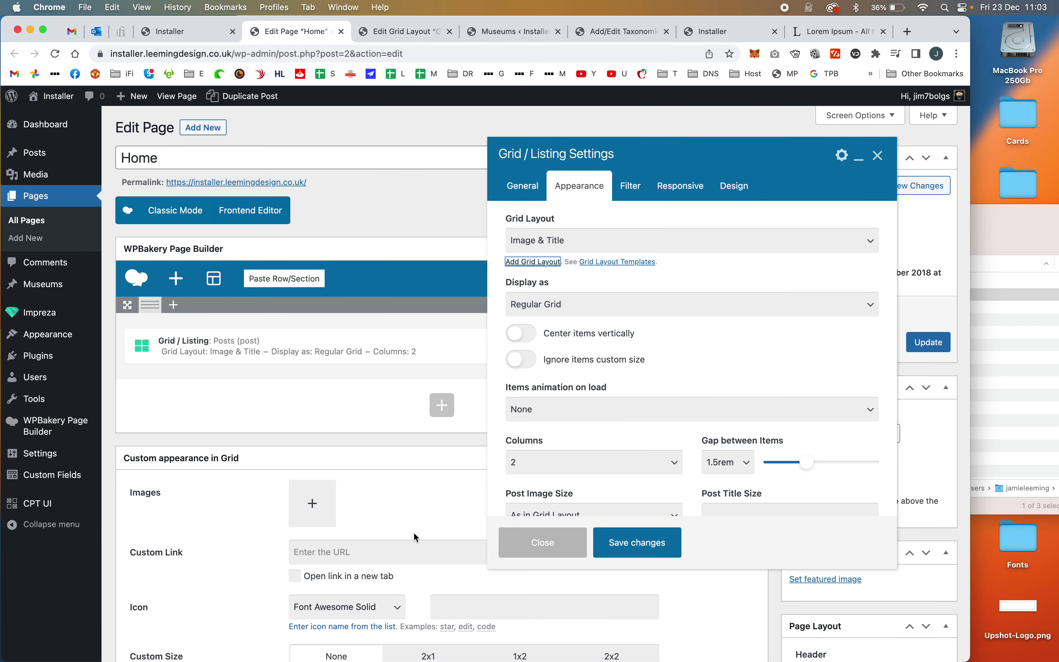
left_click(659, 542)
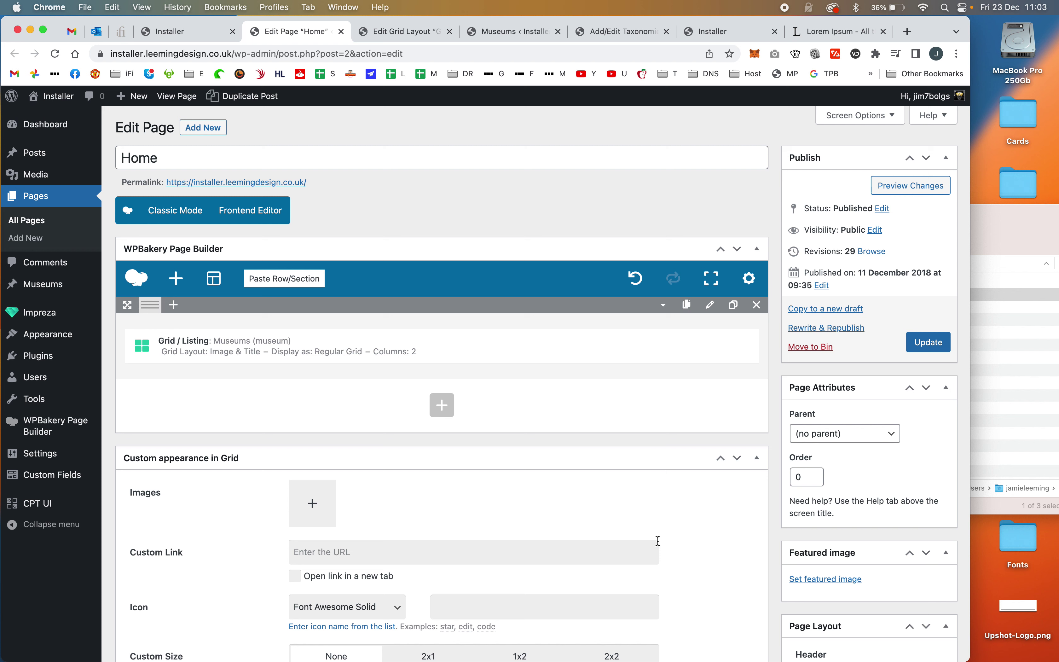
left_click(452, 349)
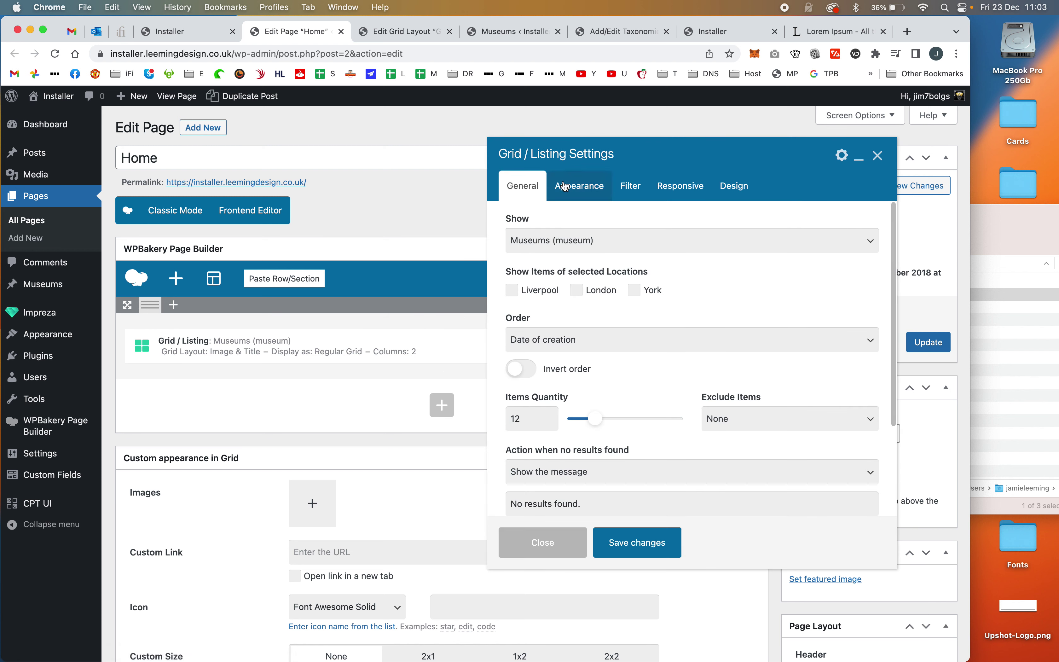
left_click(565, 186)
left_click(585, 240)
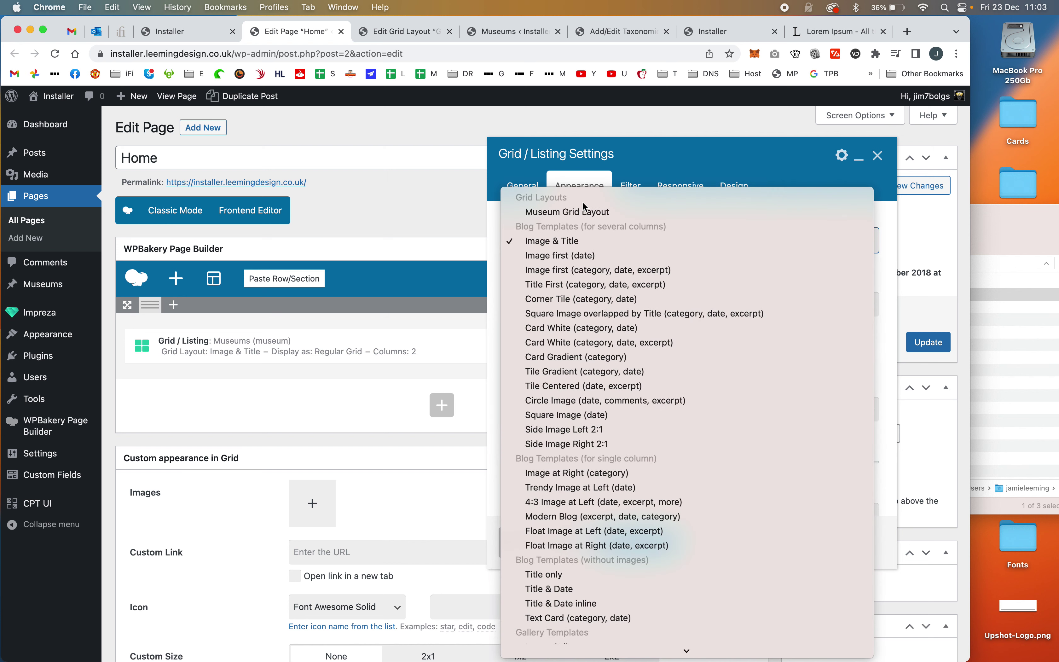
left_click(565, 213)
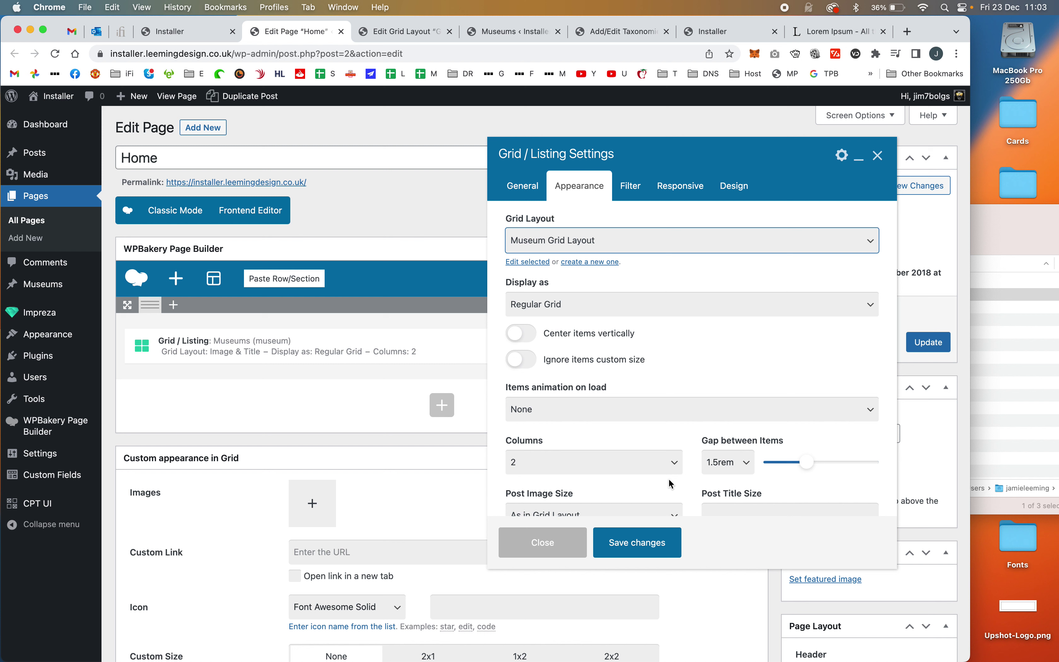
left_click(656, 464)
left_click(655, 477)
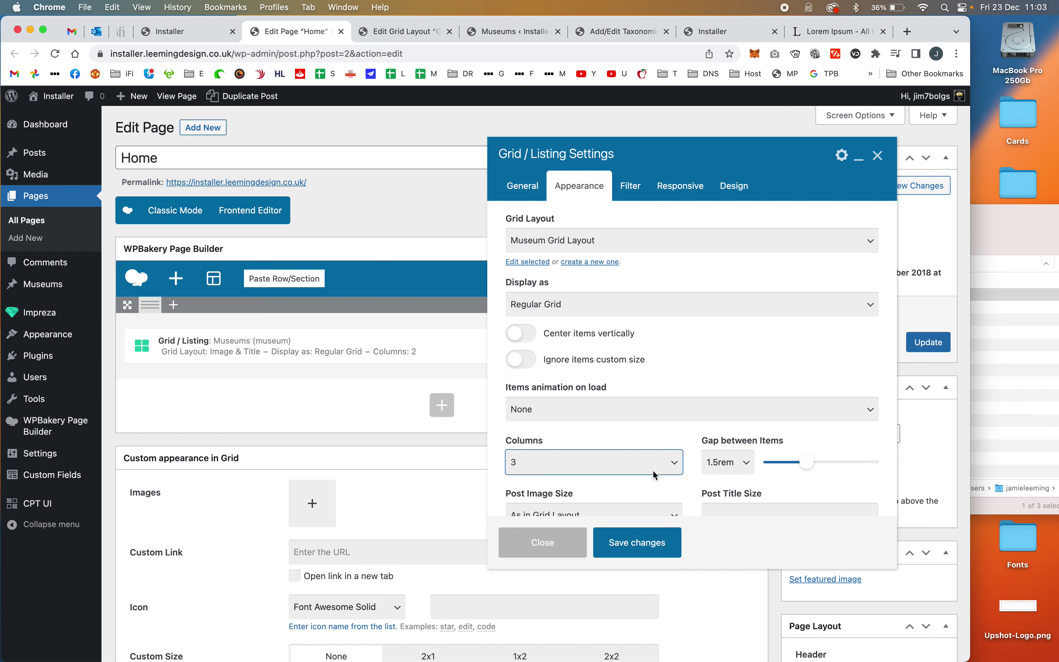
scroll(770, 348, "down", 3)
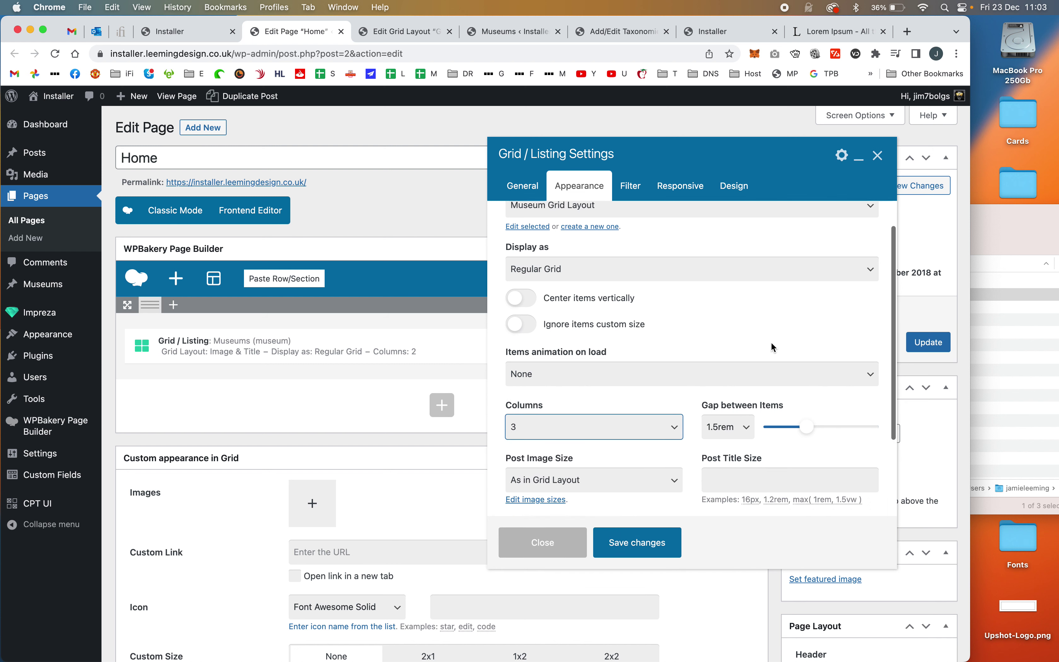
left_click(617, 384)
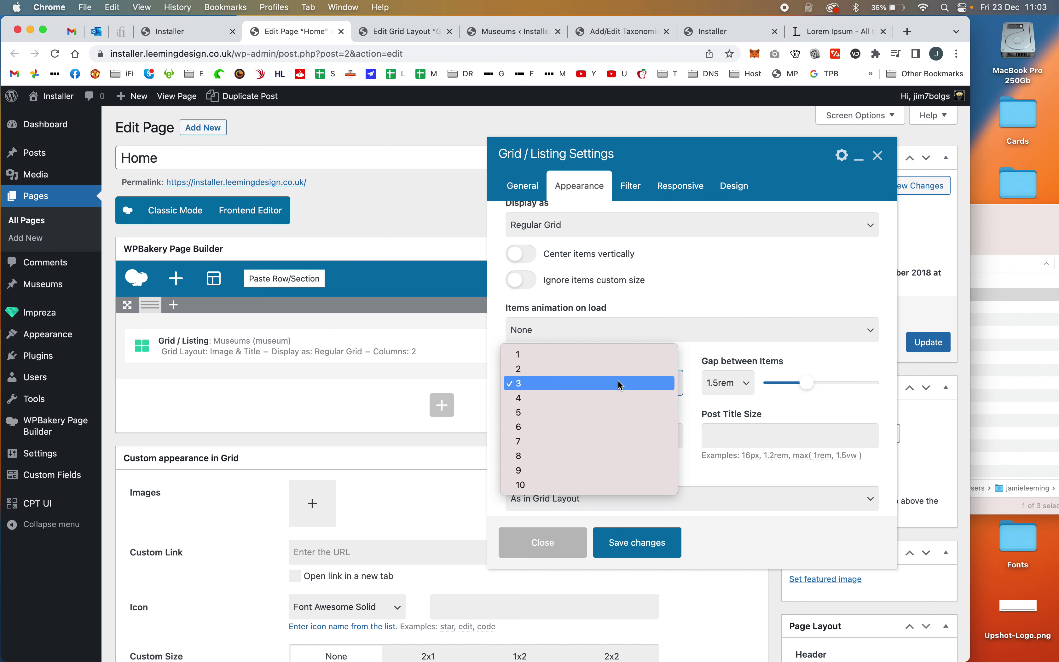
left_click(617, 371)
Step: Save the grid's settings and update the Home page
left_click(636, 542)
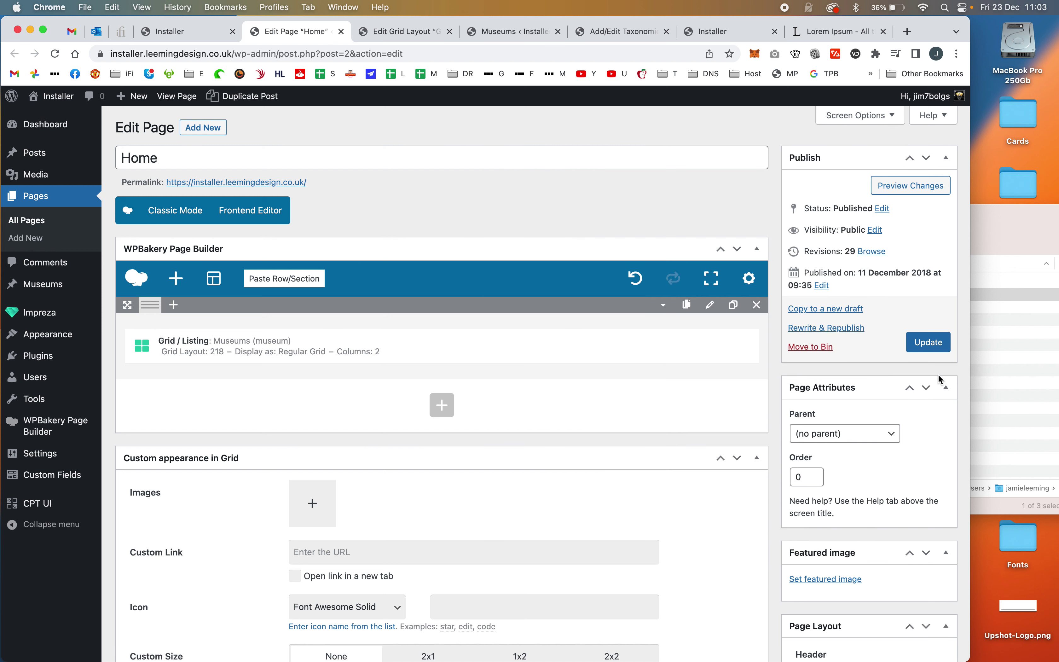
left_click(924, 350)
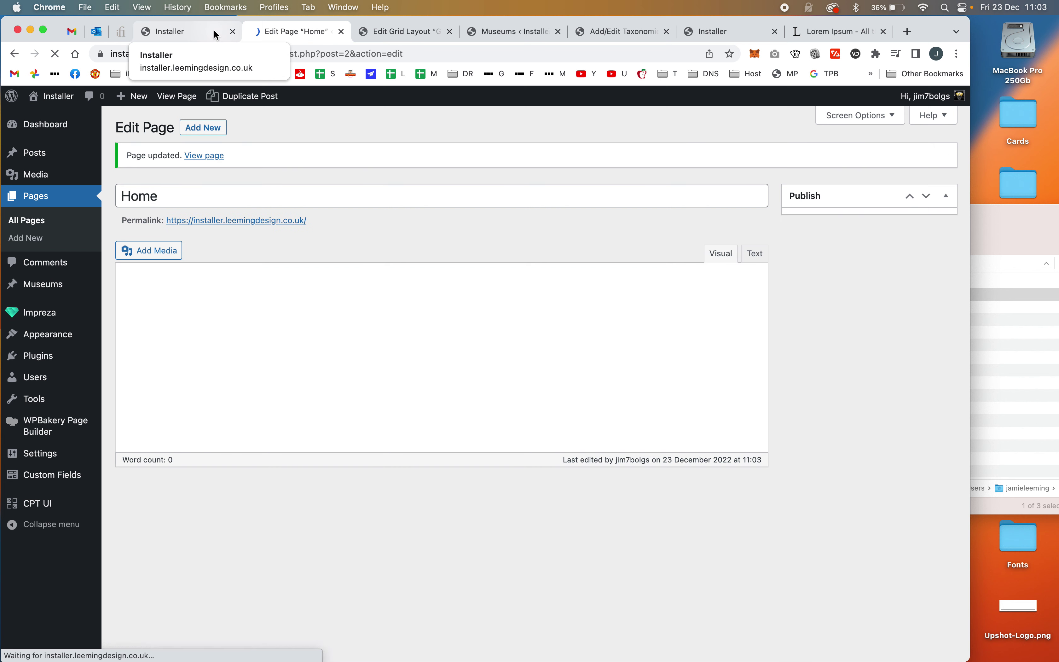
Step: Reload the live home page, check that the Railway Museum's Visit Museum button opens its website, and return to the grid
left_click(214, 34)
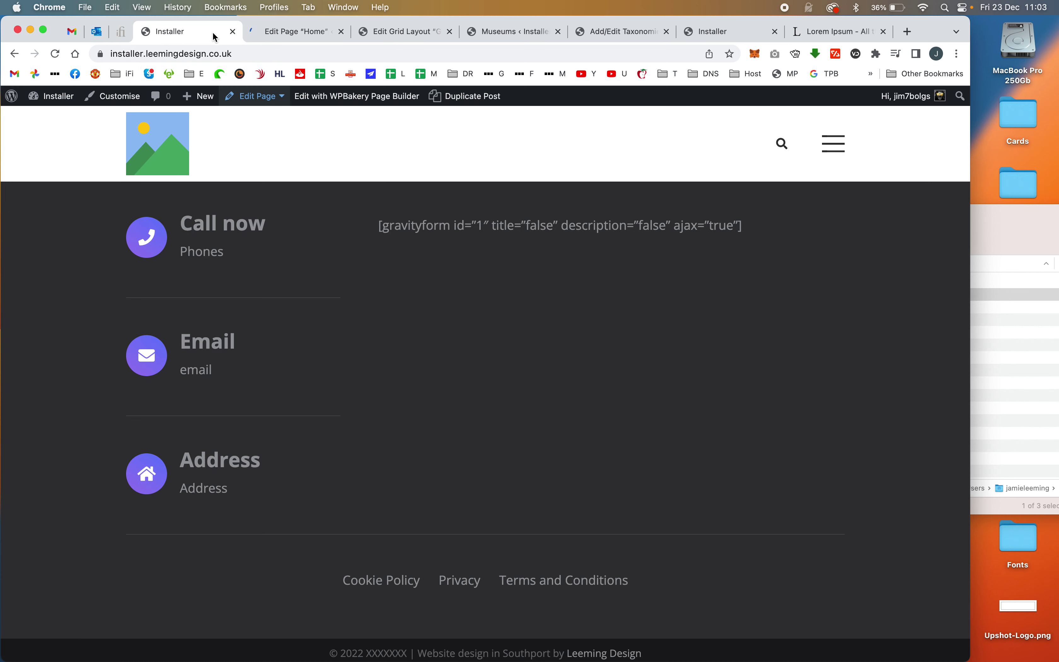
key("super+r")
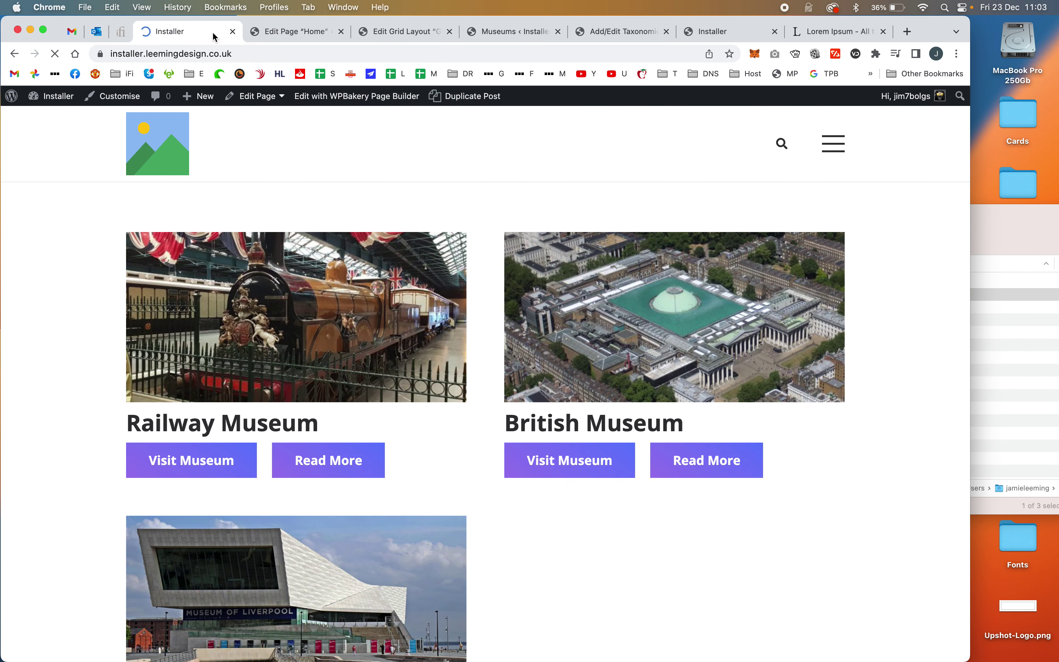
scroll(442, 252, "up", 10)
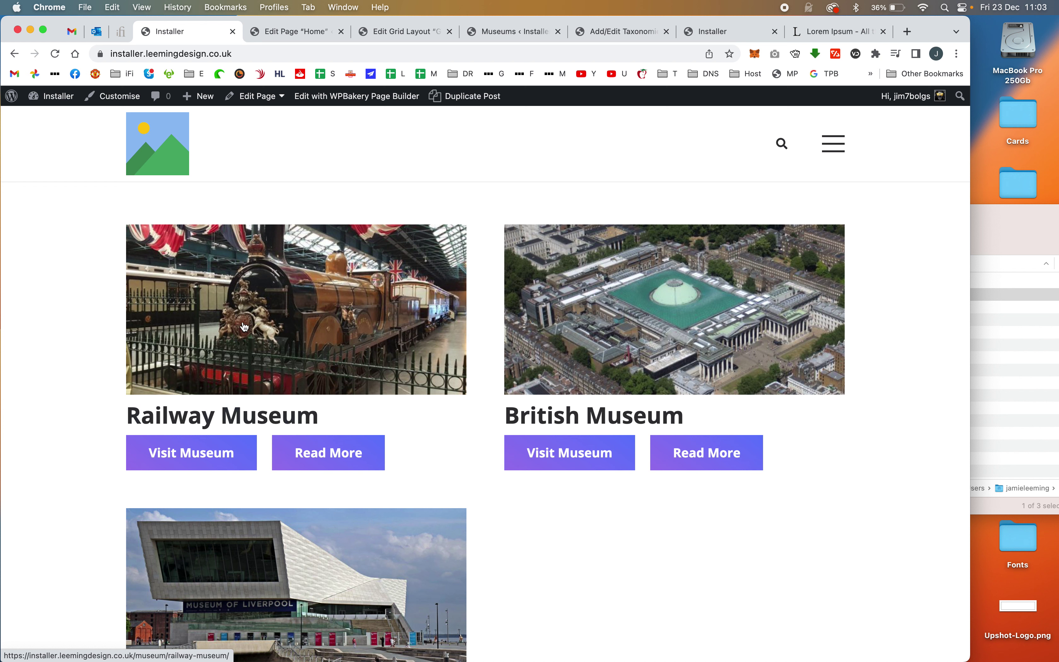
left_click(194, 456)
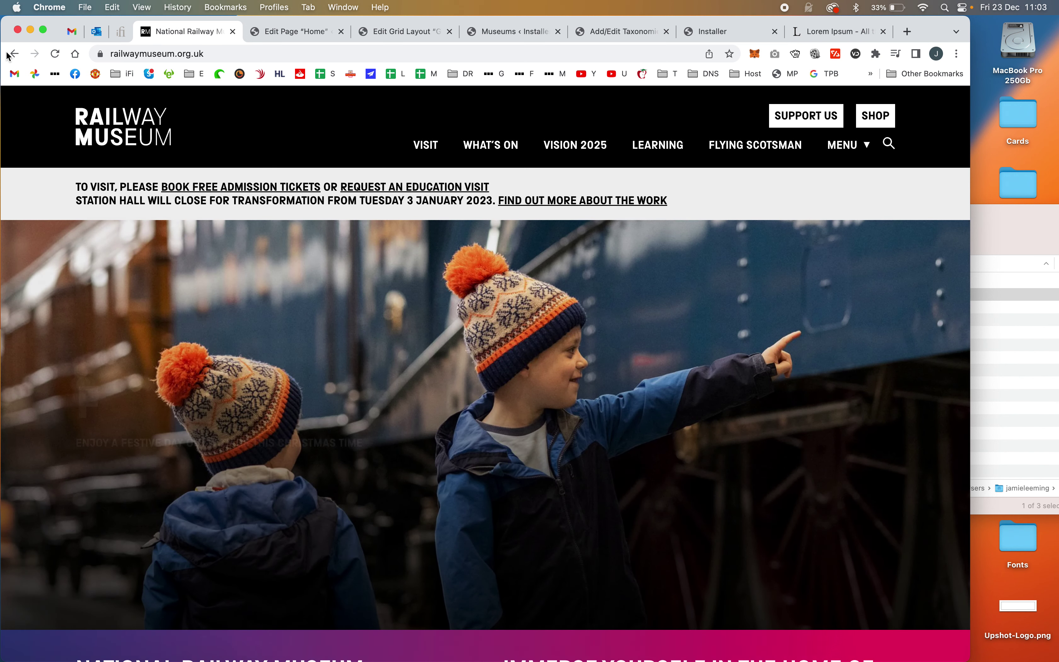
left_click(14, 54)
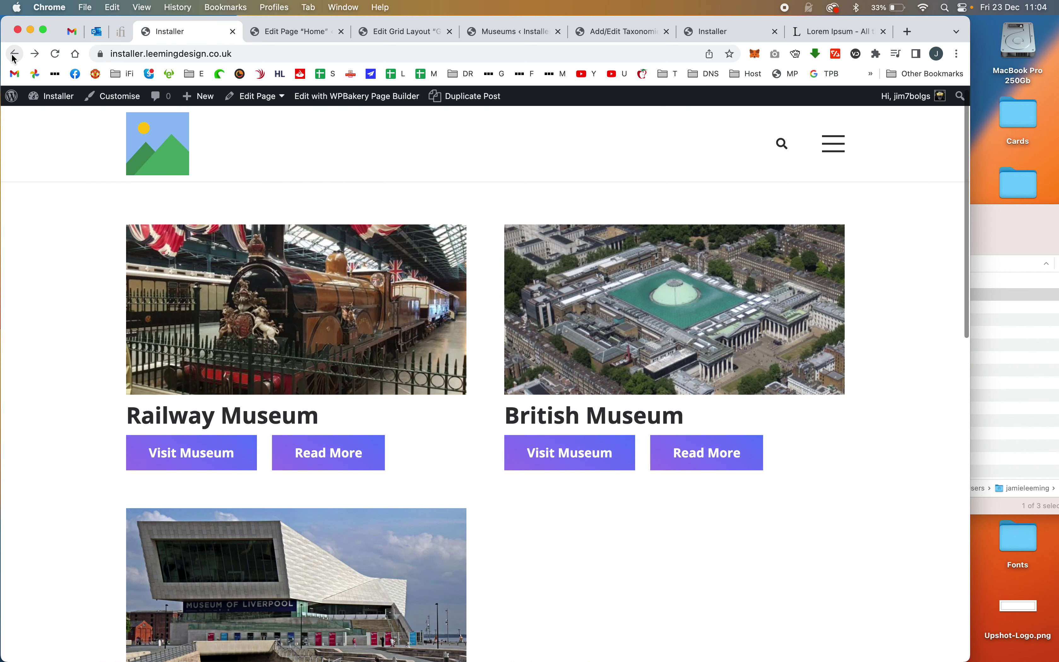
Step: Check that the Railway Museum's Read More button opens its museum page, and return to the home page grid
left_click(342, 458)
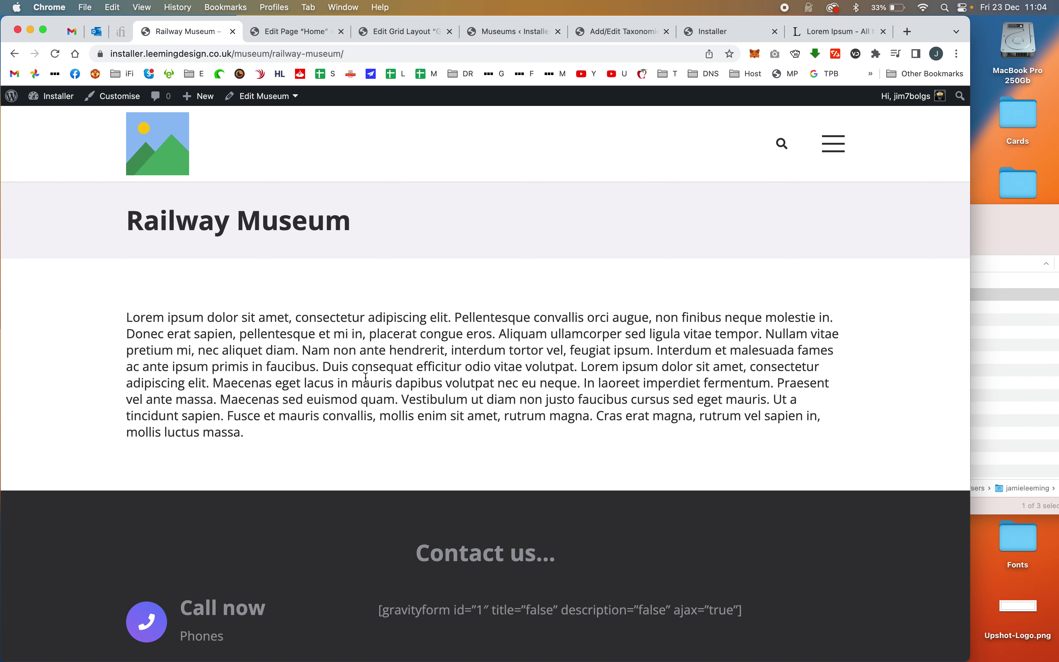
left_click(14, 54)
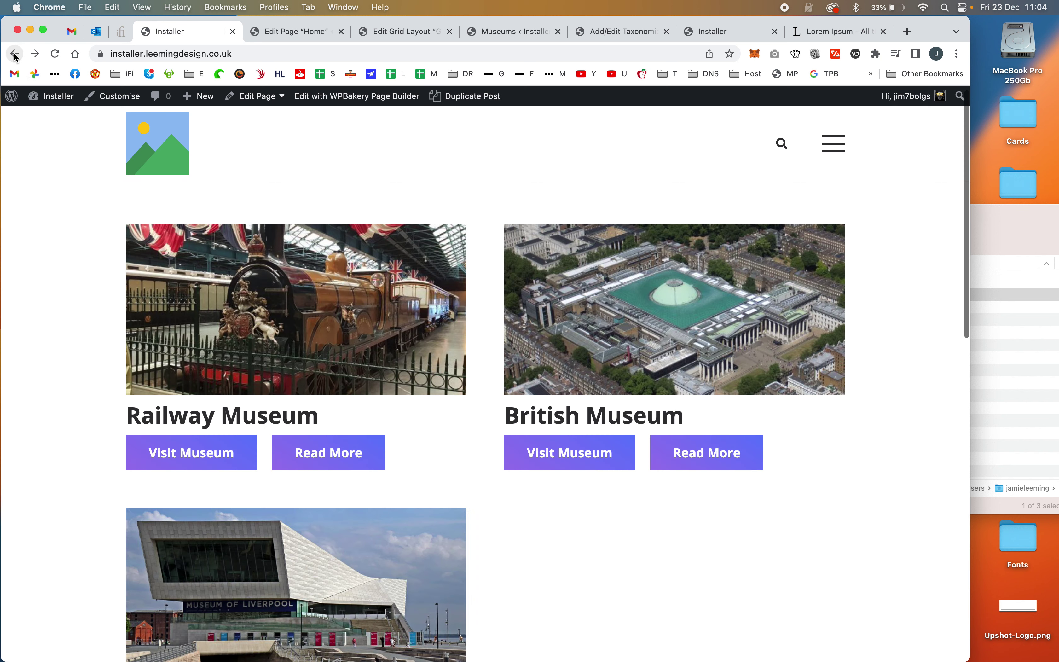
Step: Make the Visit Museum button in Museum Grid Layout open its link in a new tab, and save the layout
left_click(363, 33)
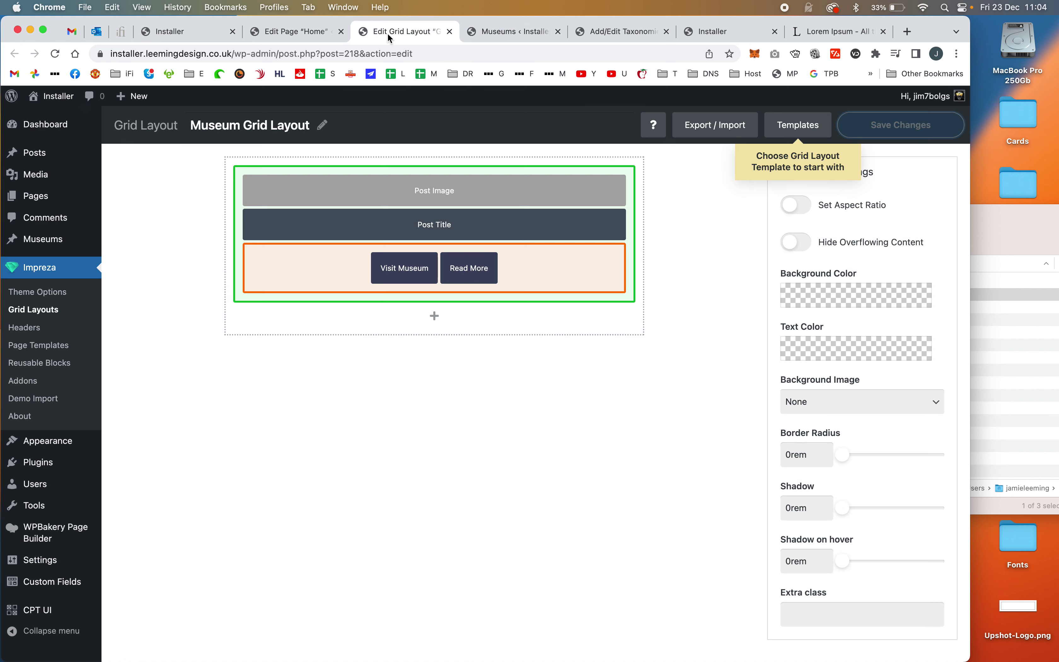
left_click(383, 266)
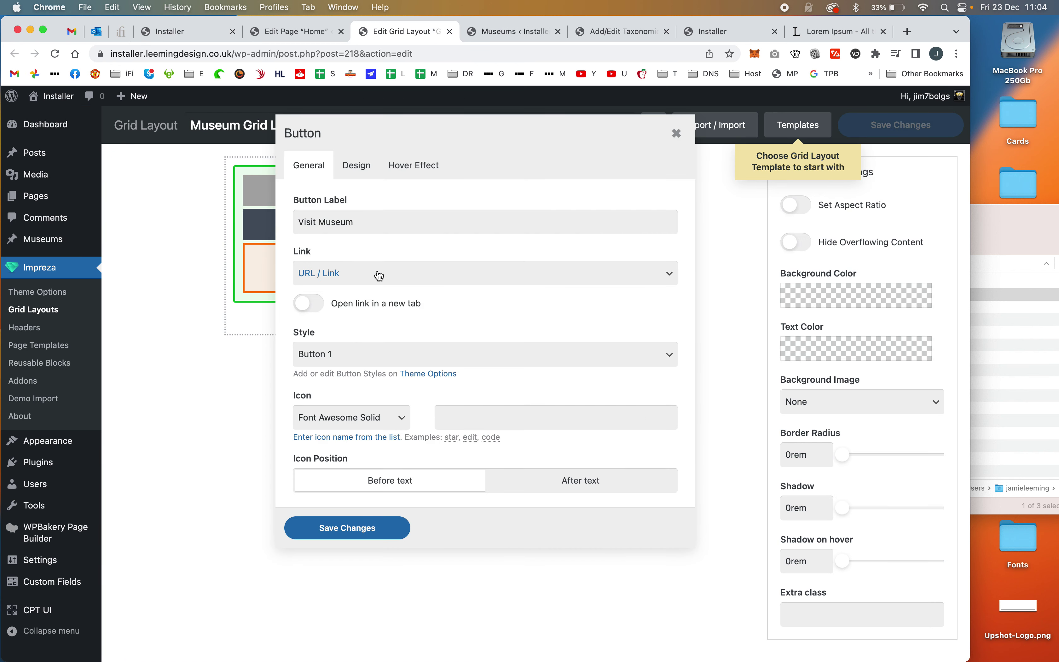
left_click(308, 303)
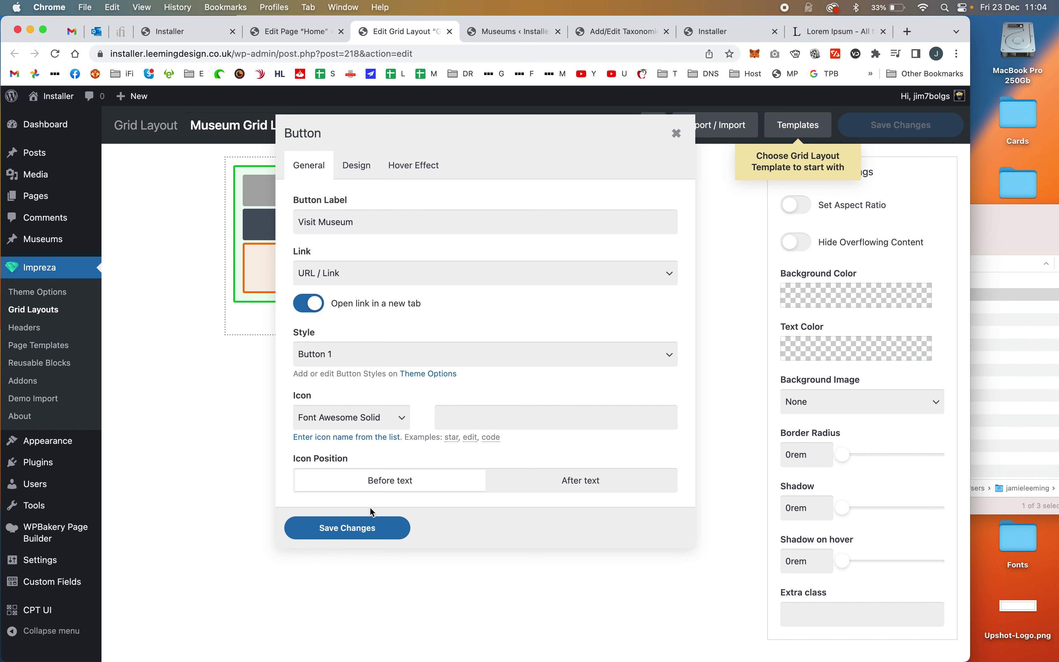
left_click(379, 525)
left_click(959, 123)
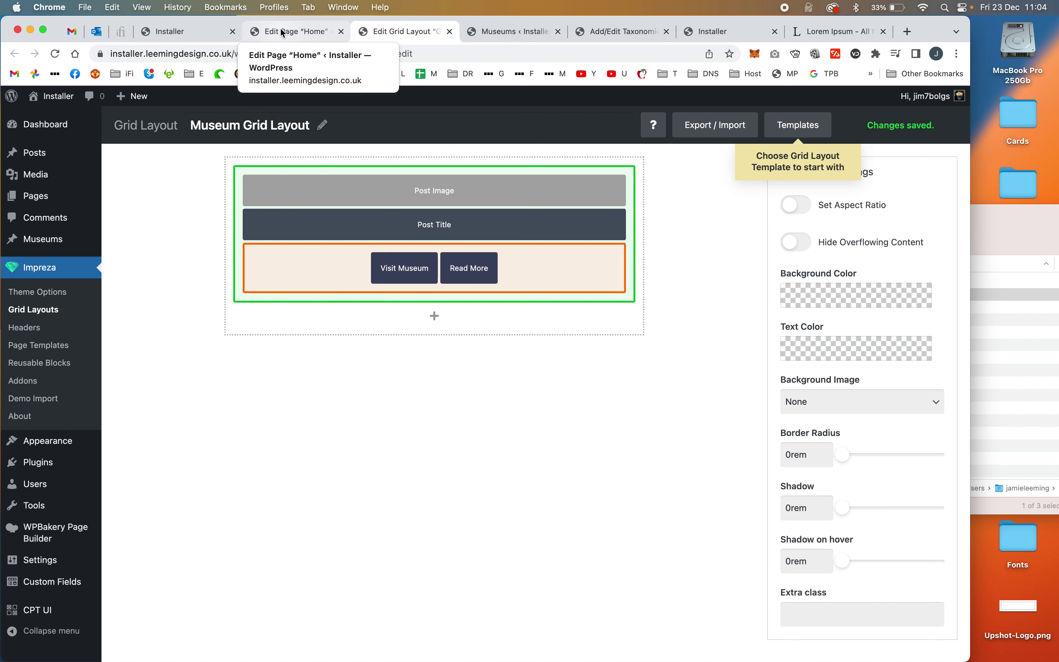
Step: Set the museums grid on the Home page to 3 columns and update the page
left_click(283, 33)
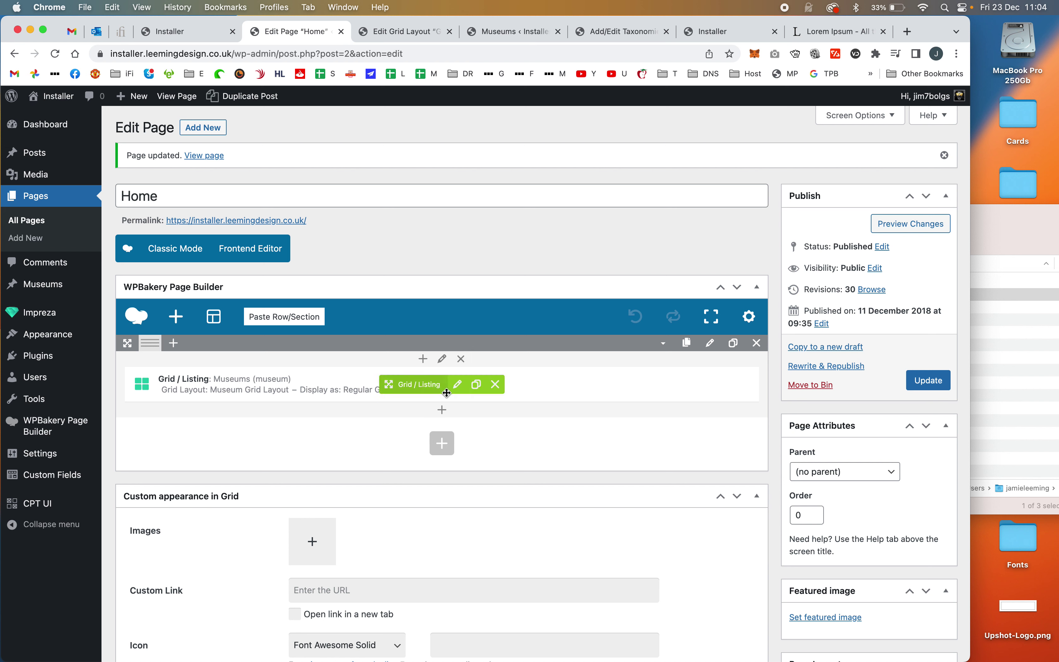
left_click(453, 388)
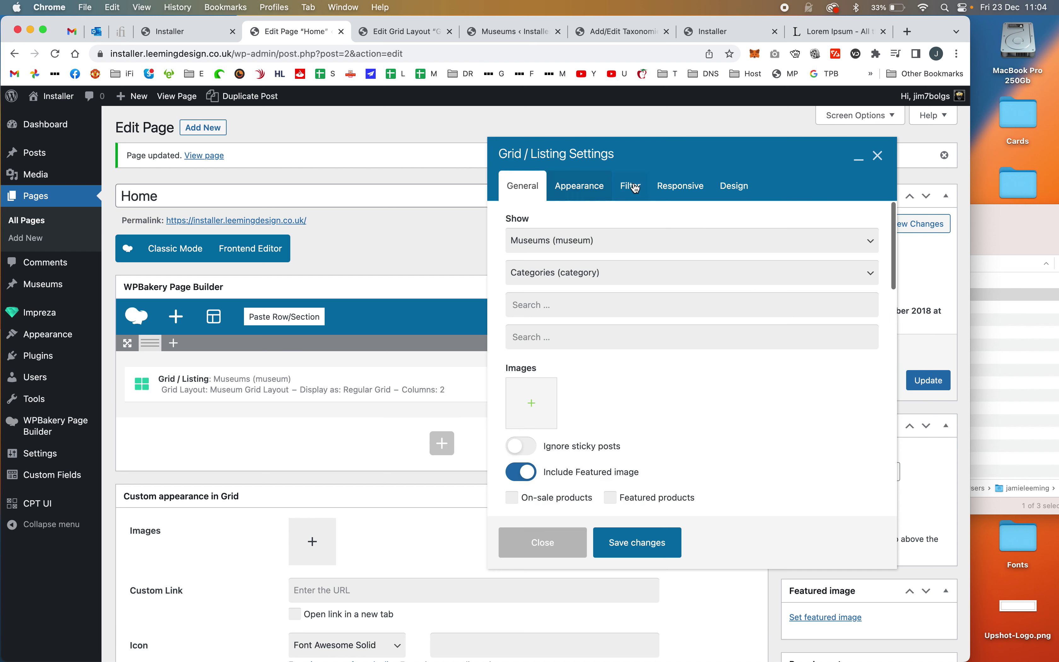
left_click(590, 184)
left_click(586, 458)
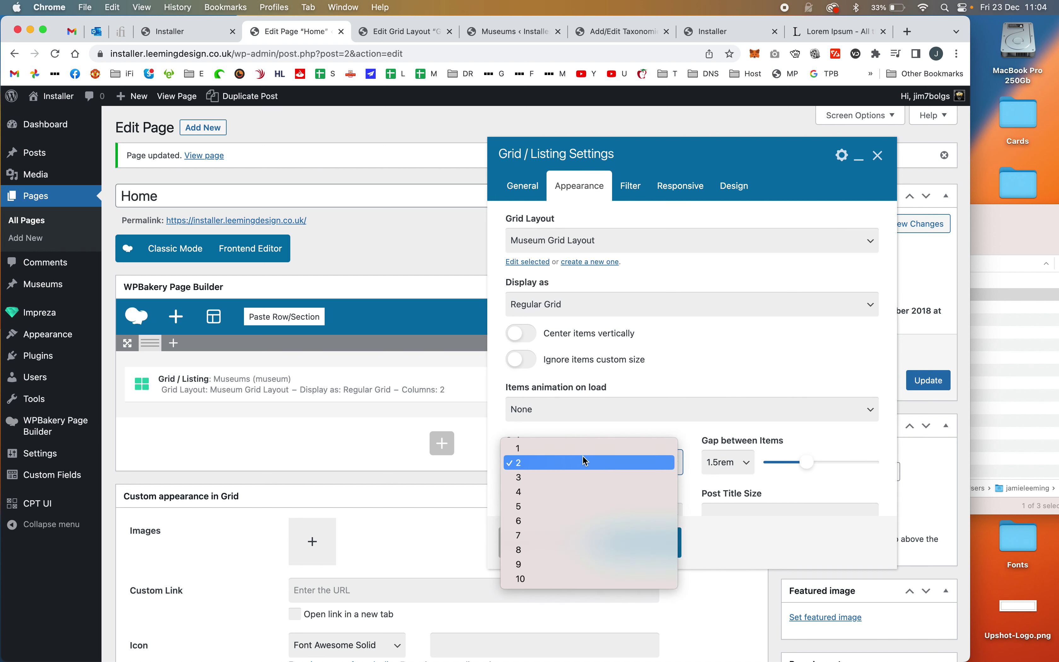
left_click(575, 481)
left_click(628, 543)
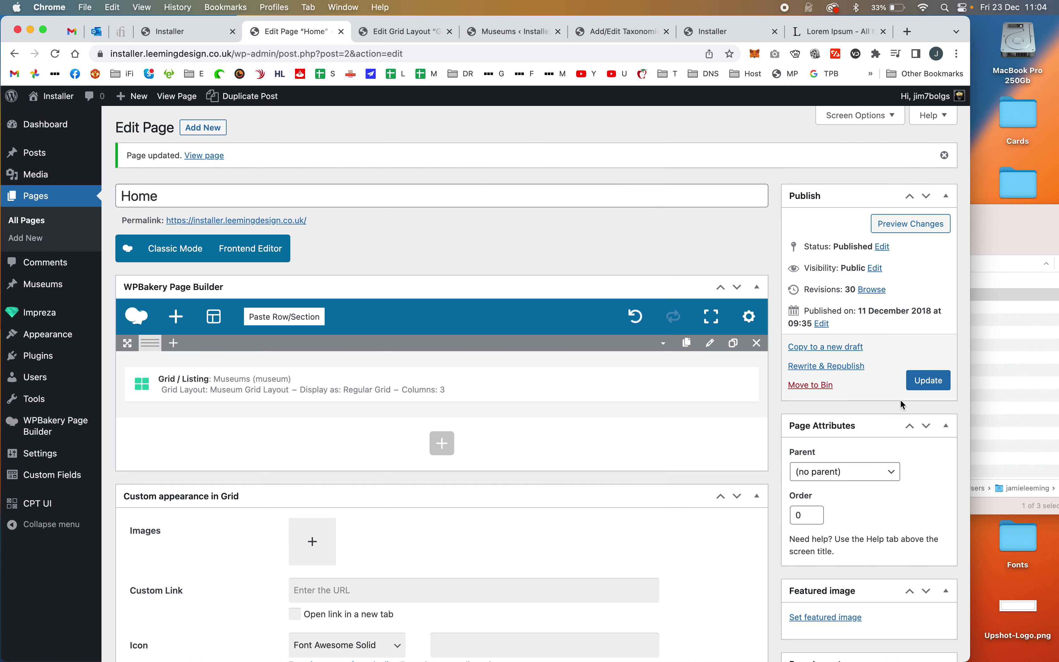
left_click(926, 381)
Step: Change the Post Title's HTML tag in Museum Grid Layout to a smaller heading level and save the layout
left_click(422, 35)
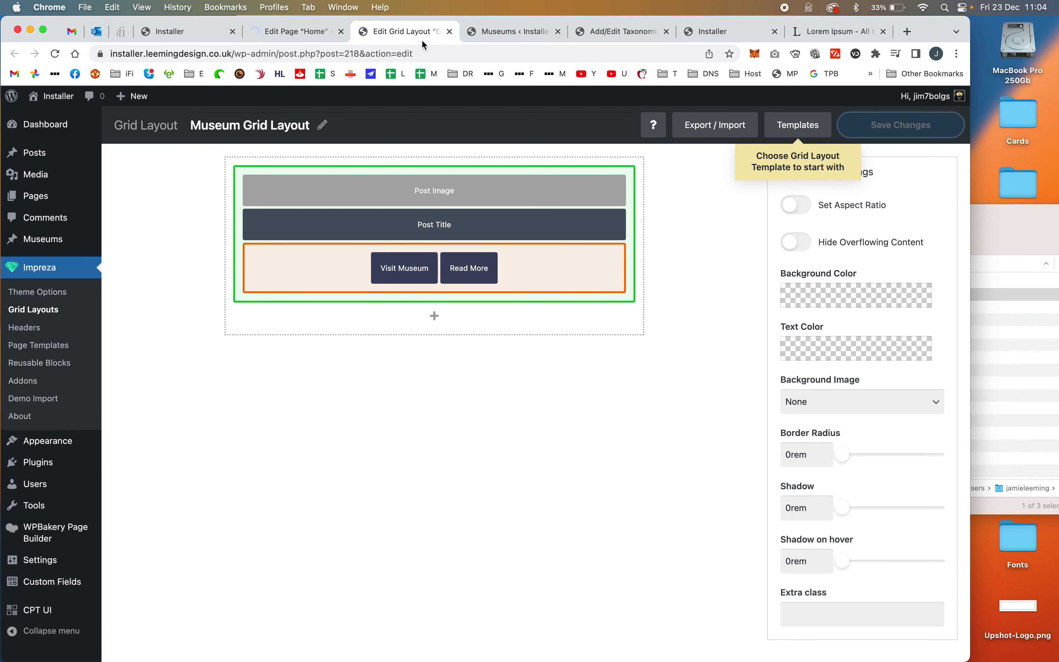
left_click(413, 226)
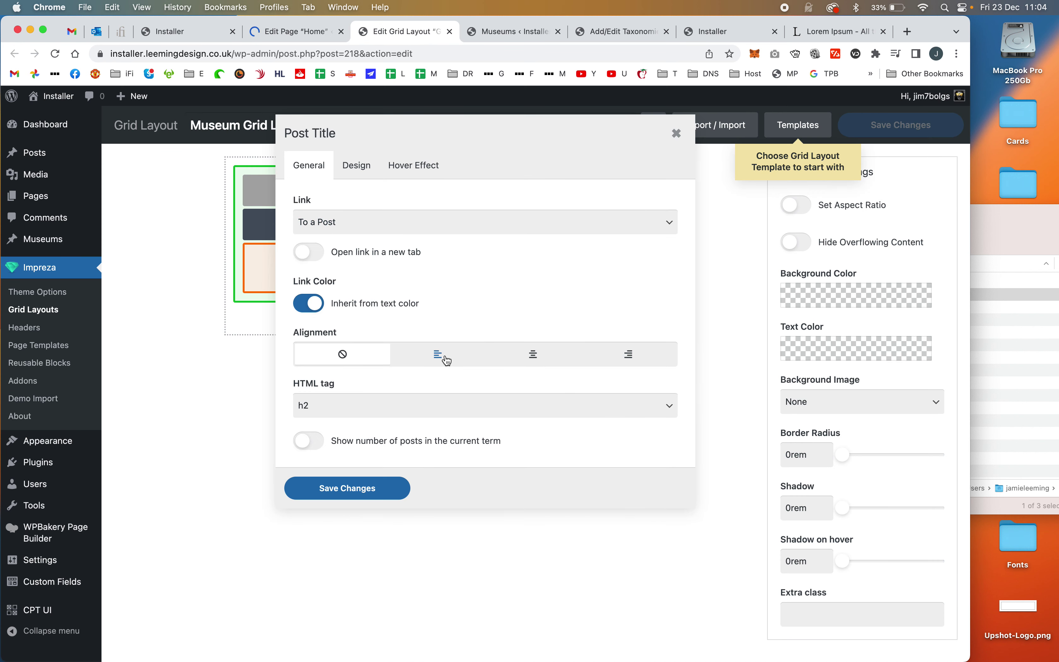
left_click(362, 402)
left_click(361, 433)
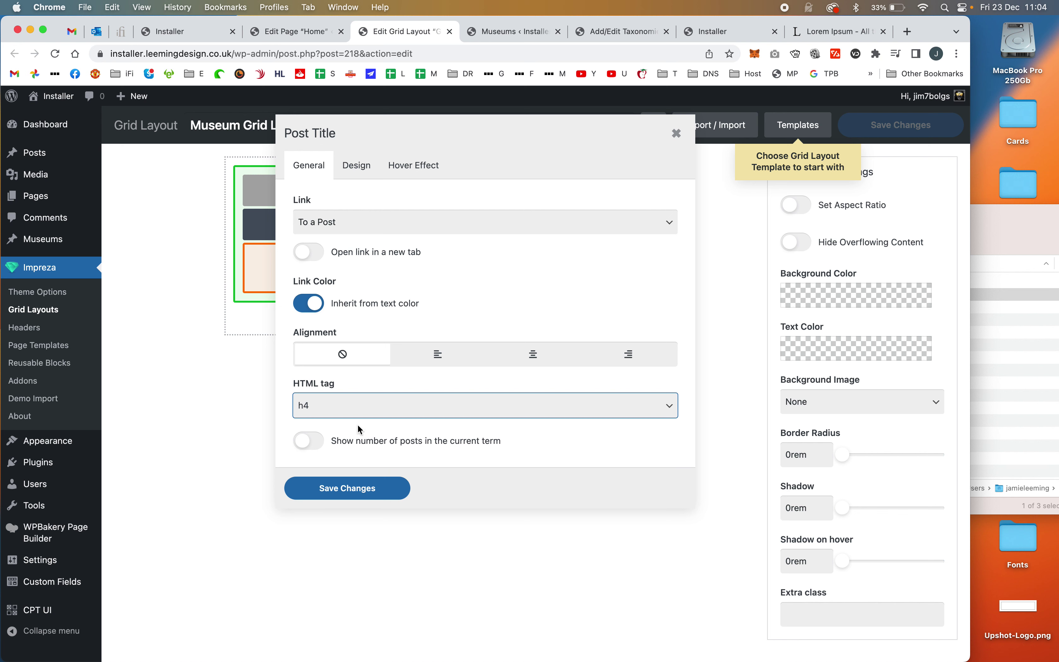
left_click(360, 414)
left_click(363, 405)
left_click(366, 489)
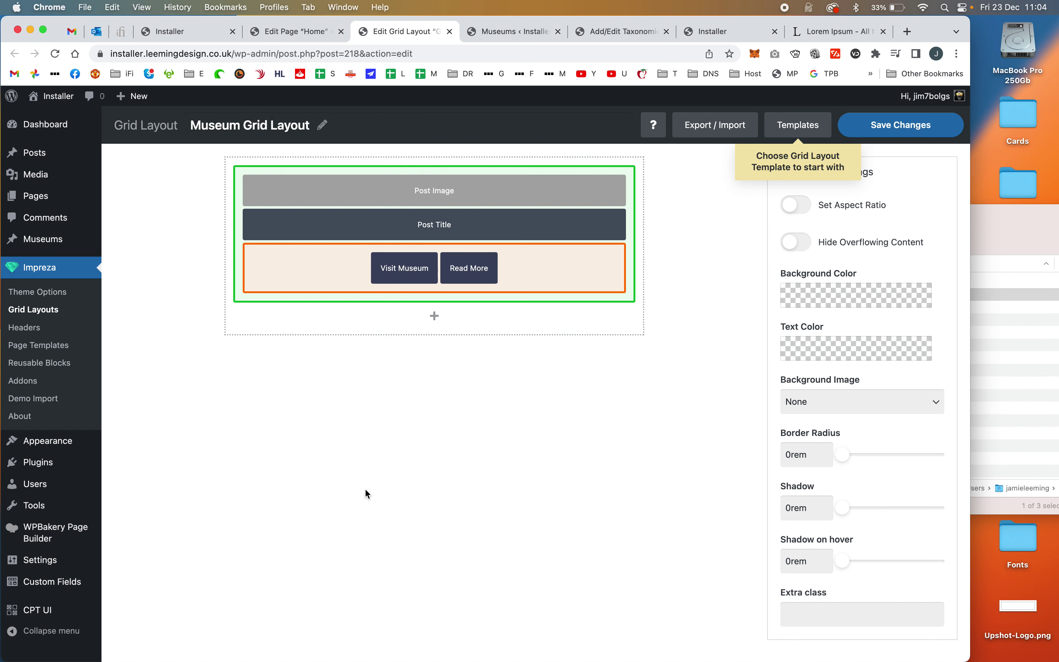
left_click(848, 127)
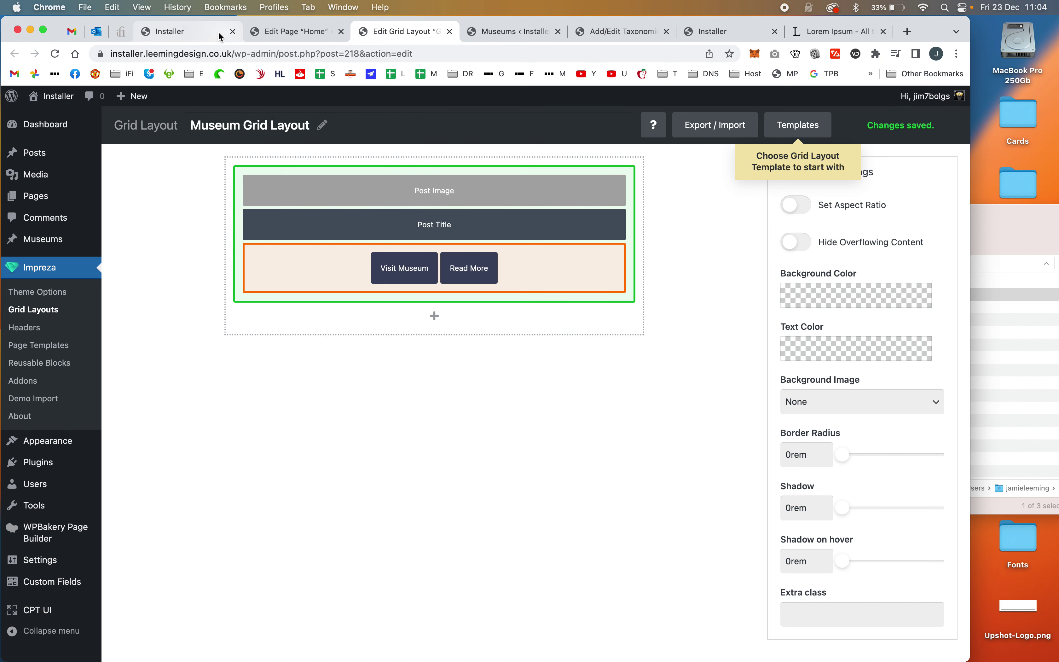
Step: Reload the live home page to review the museums grid, and open the Railway Museum's Read More page
left_click(199, 31)
key("super+r")
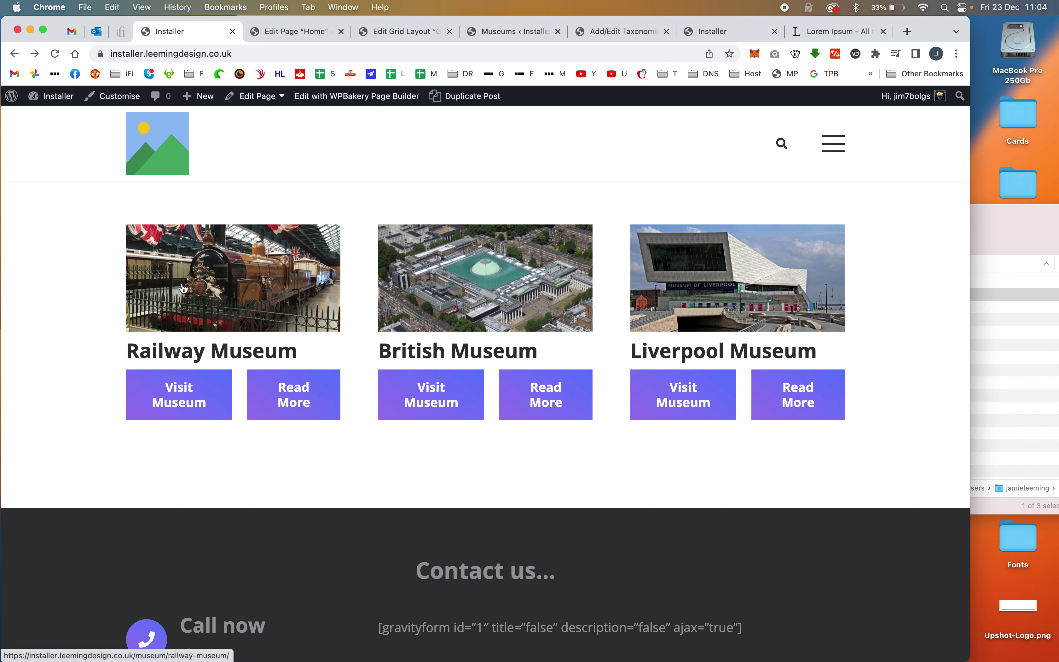
left_click(308, 395)
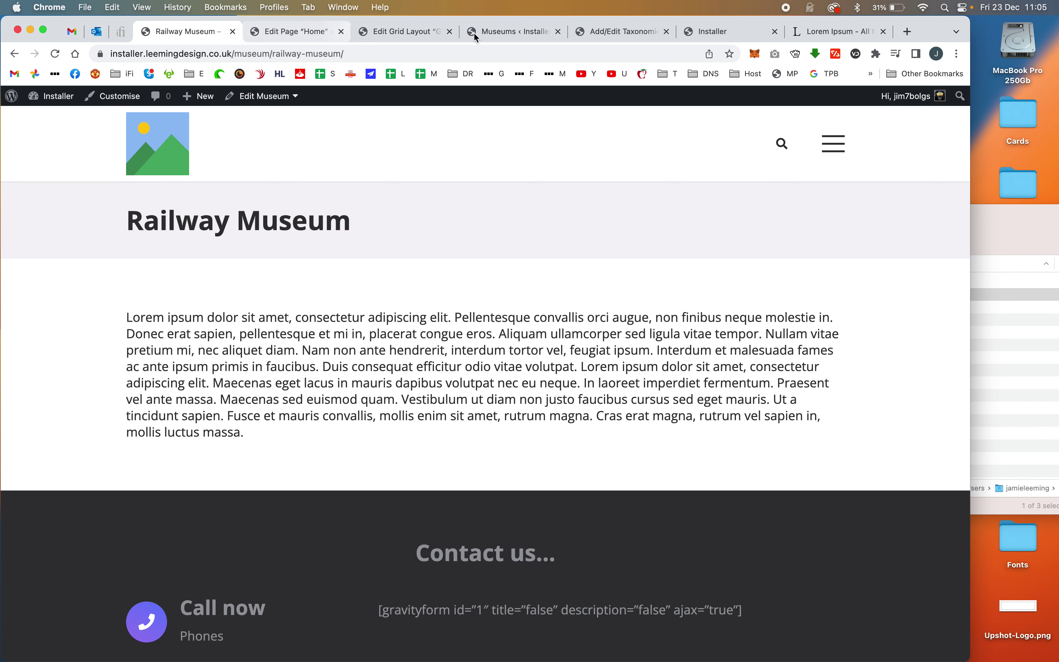
Step: Add a Post Taxonomy element to the vertical wrapper of Museum Grid Layout and have it show Locations (location)
left_click(391, 36)
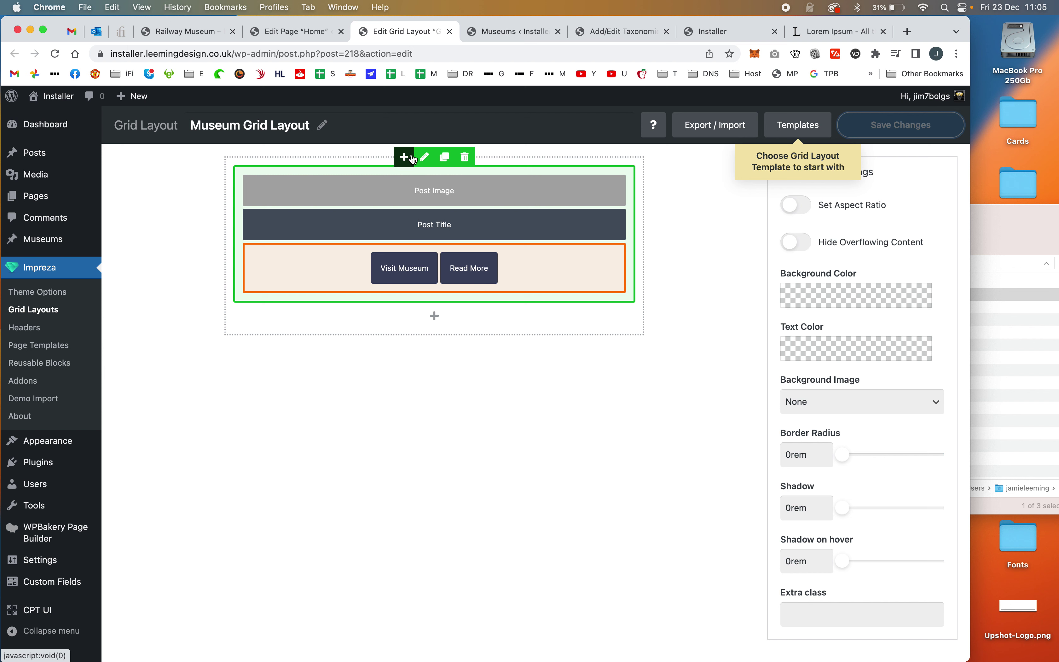
left_click(405, 158)
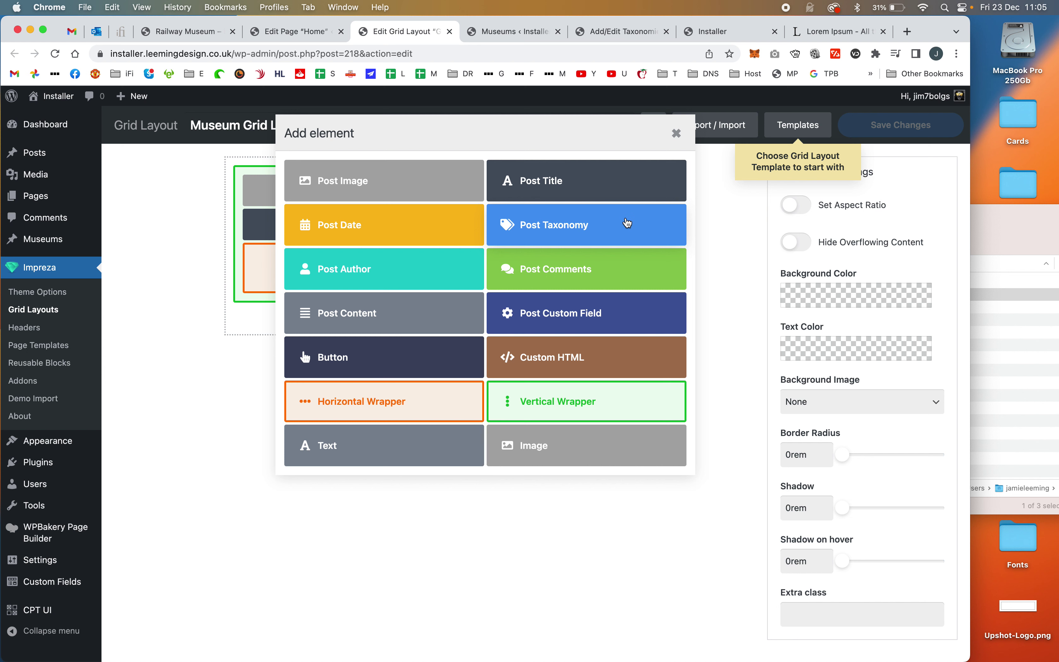
left_click(578, 226)
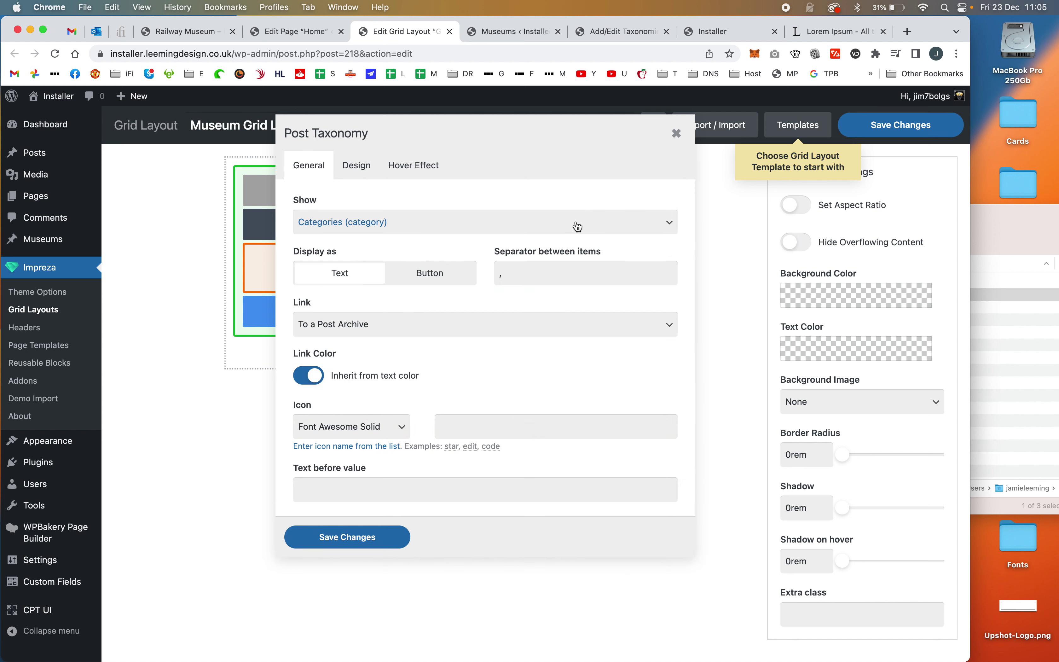
left_click(406, 227)
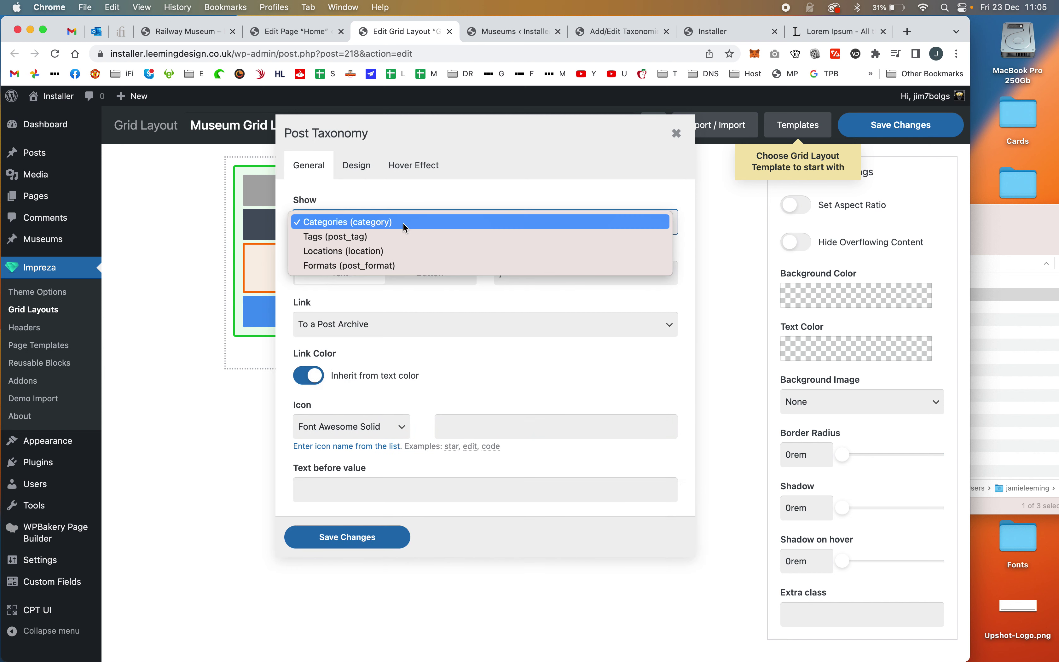
left_click(402, 251)
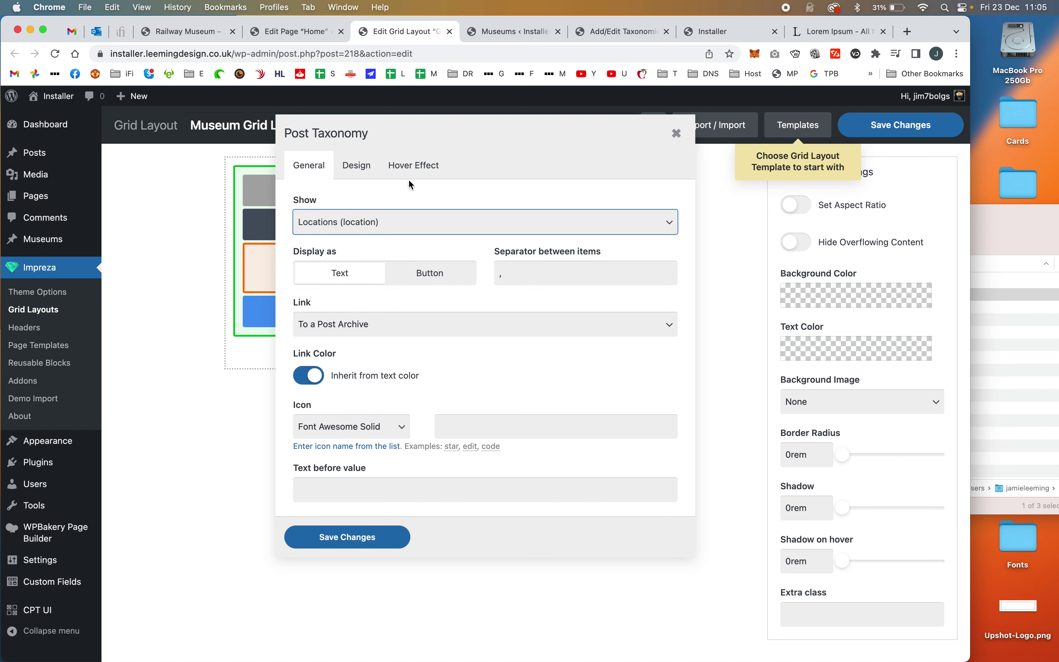
Step: Style the Locations element's text with colour #ff0000 and font weight 700 bold
left_click(355, 166)
left_click(369, 235)
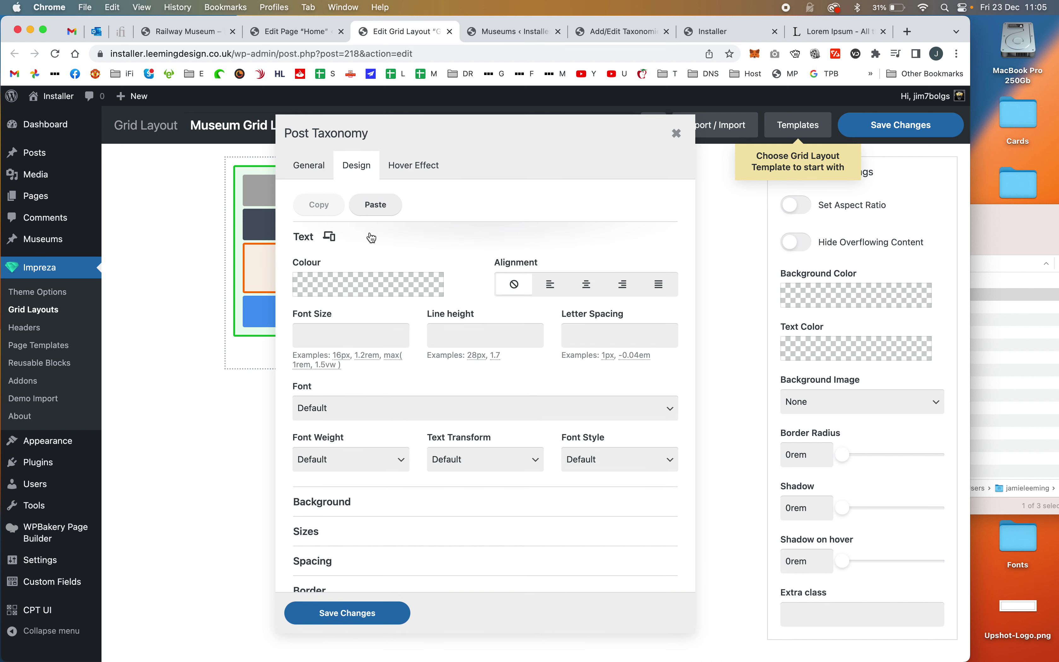
left_click(367, 278)
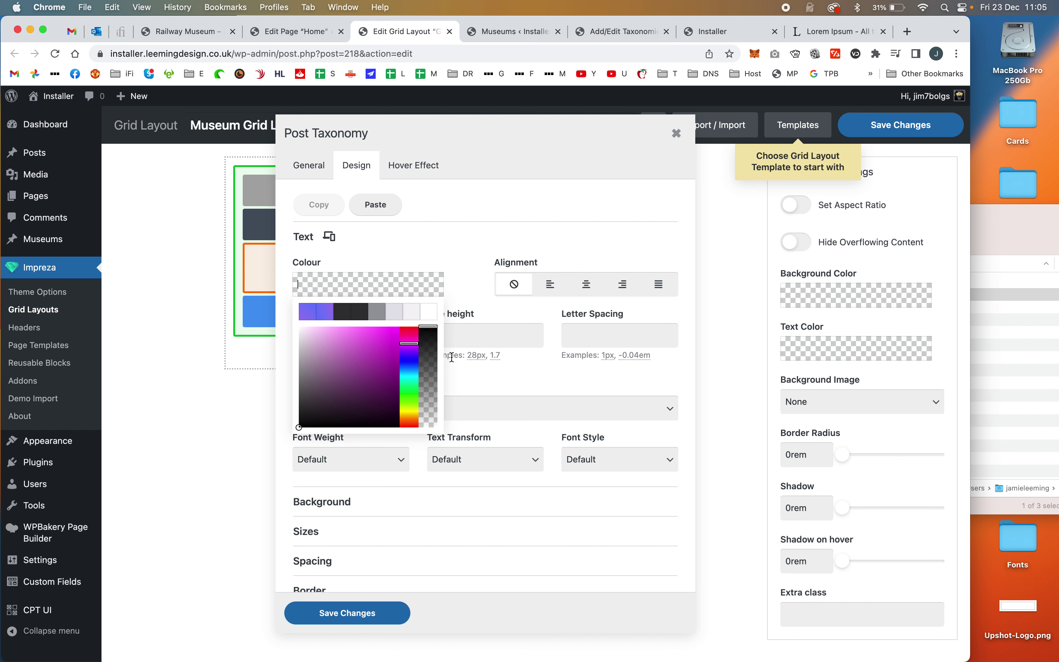
left_click_drag(410, 343, 421, 304)
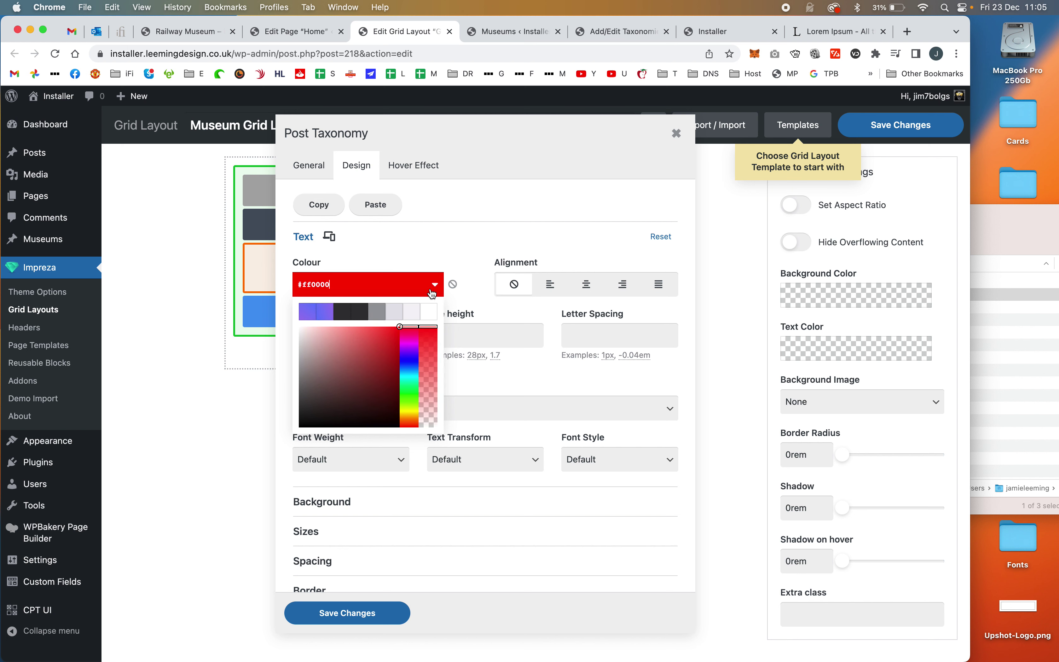
left_click(497, 202)
left_click(348, 410)
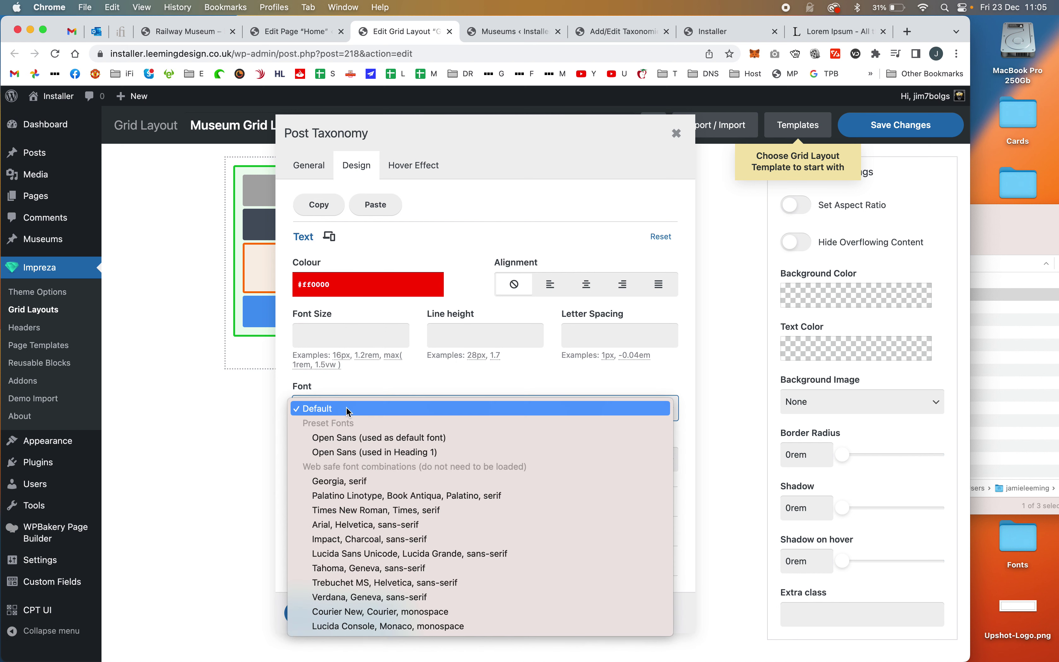
left_click(195, 427)
left_click(317, 465)
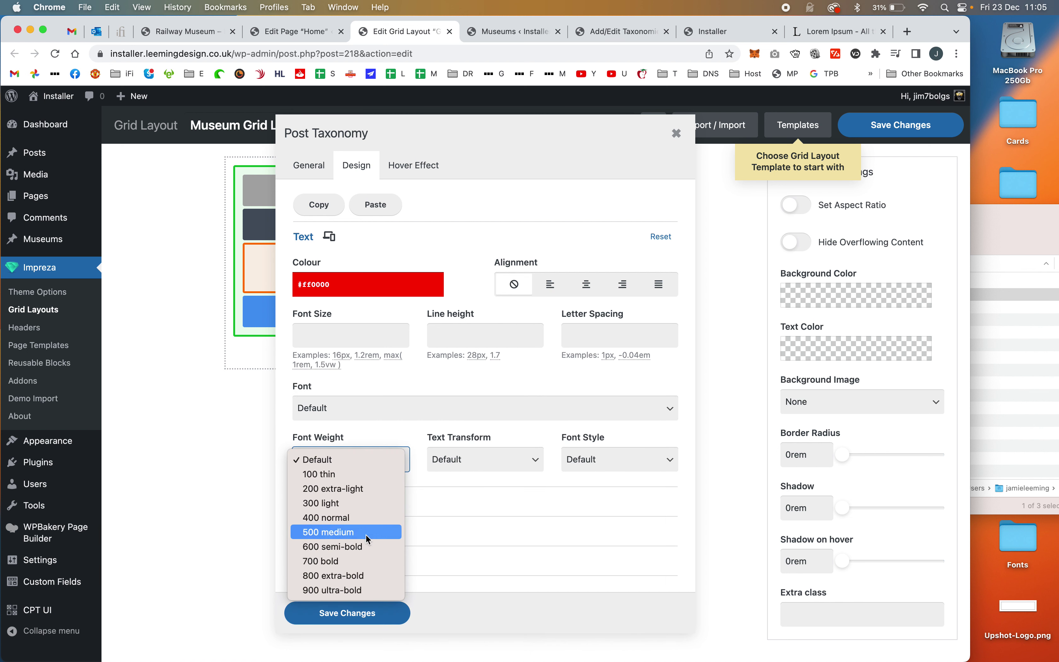
left_click(368, 567)
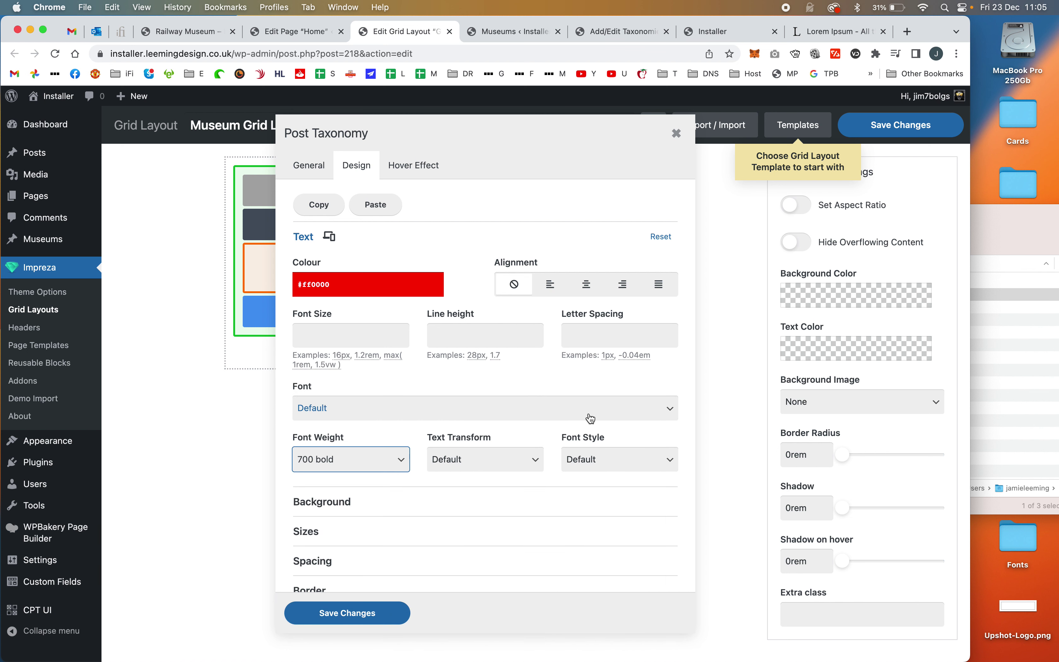
Step: Set the Locations element's link to None and save the element's settings
left_click(309, 166)
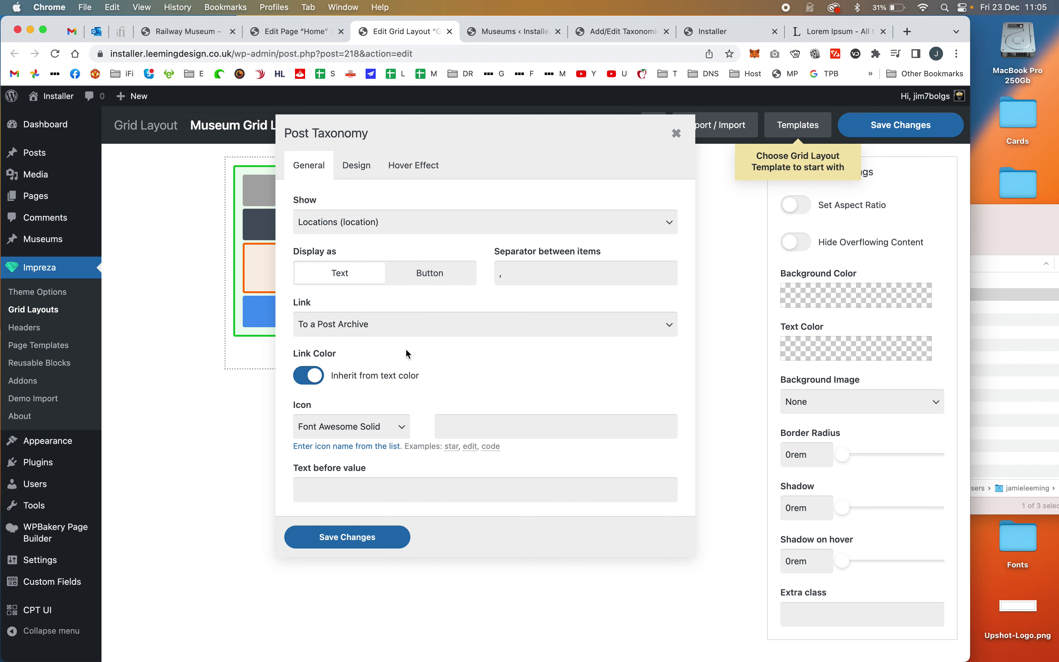
left_click(400, 327)
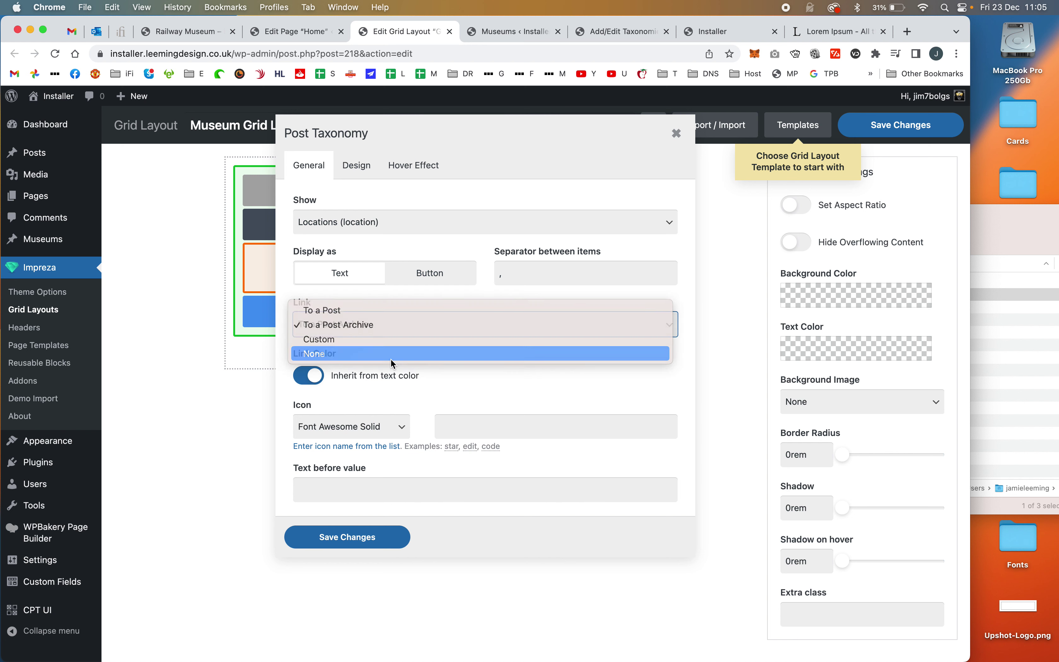
left_click(394, 356)
left_click(360, 492)
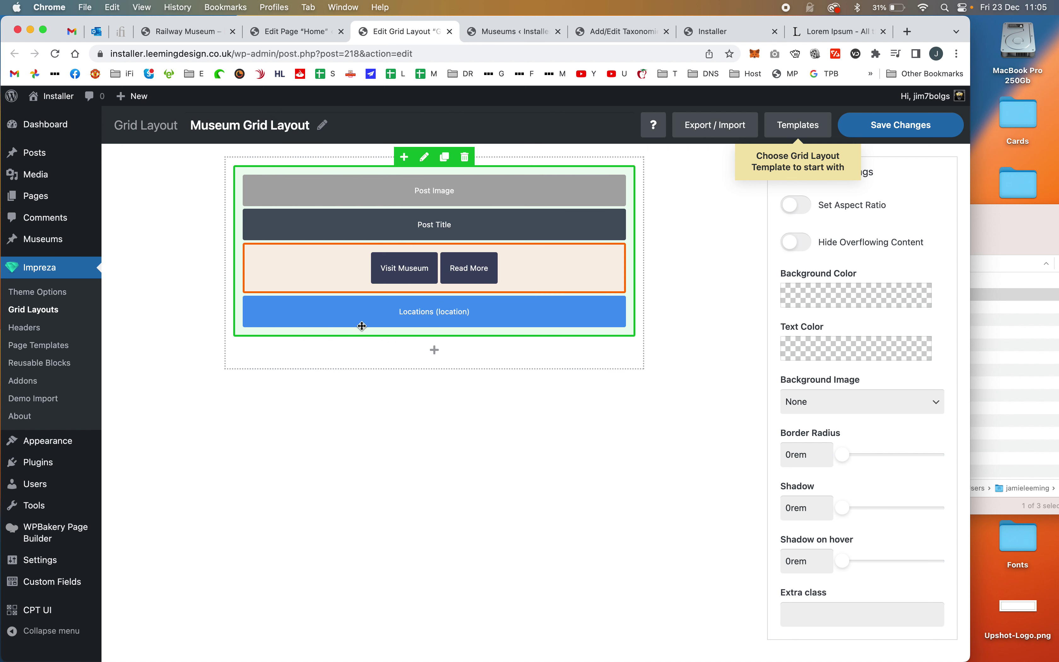
Step: Move the Locations element between the Post Image and the Post Title, and save the grid layout
left_click_drag(348, 315, 351, 225)
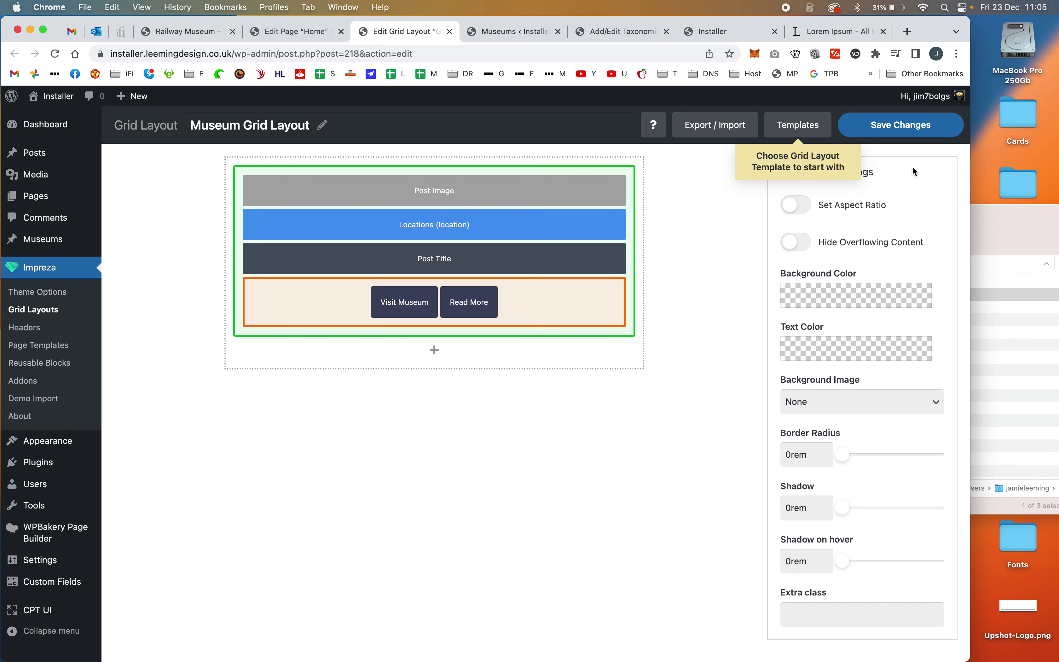
left_click(916, 134)
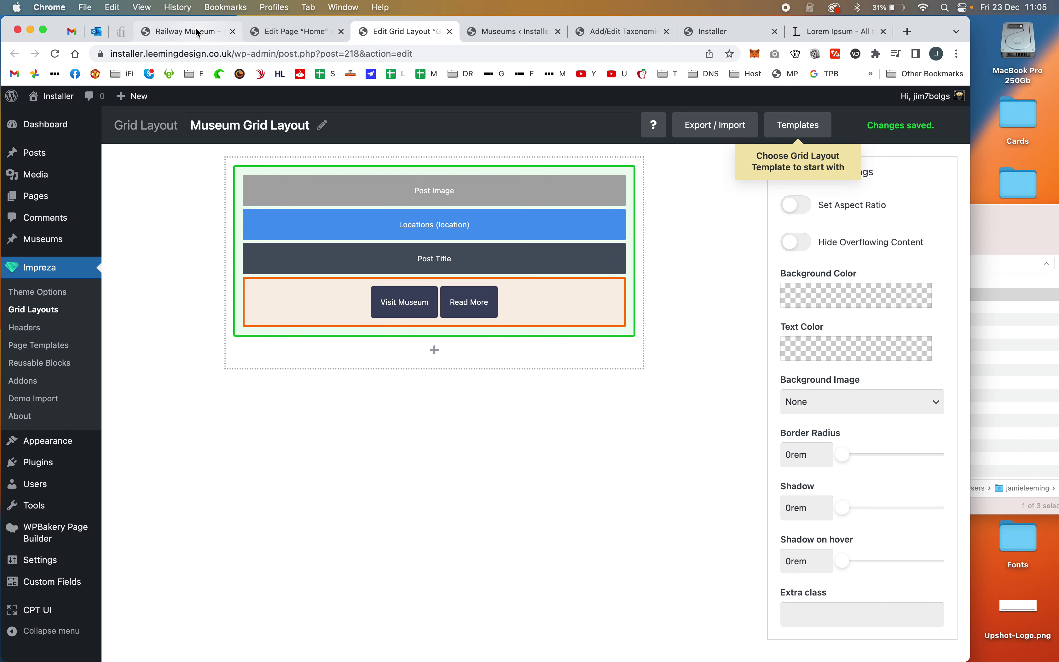
Step: Reload the site's home page to review the museum grid with locations, and check the Railway Museum's Read More link
left_click(192, 32)
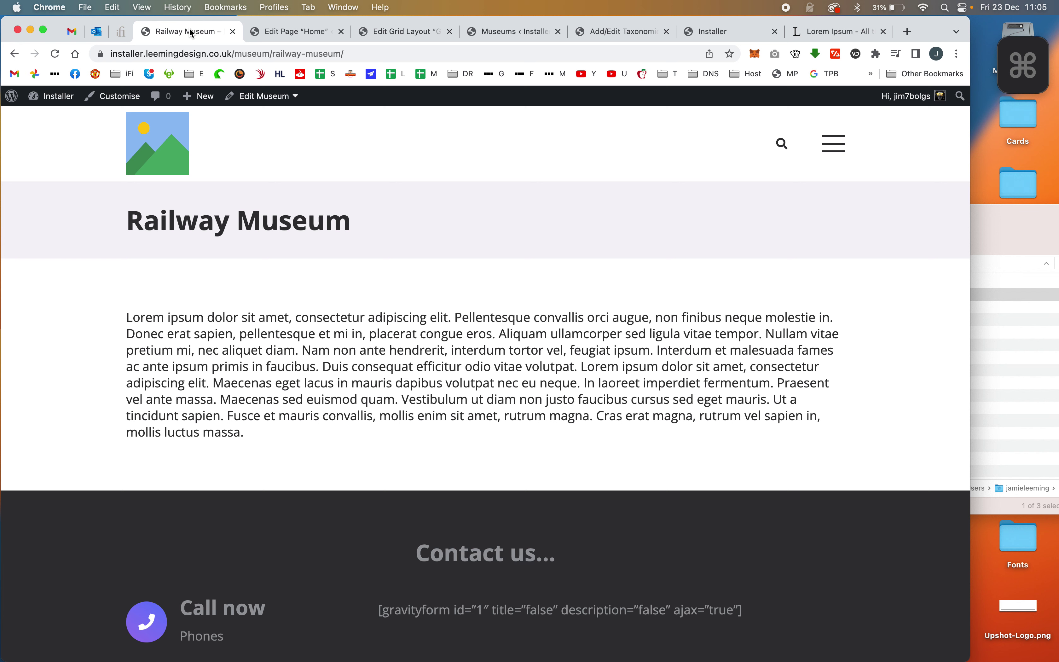
key("super+bracketleft")
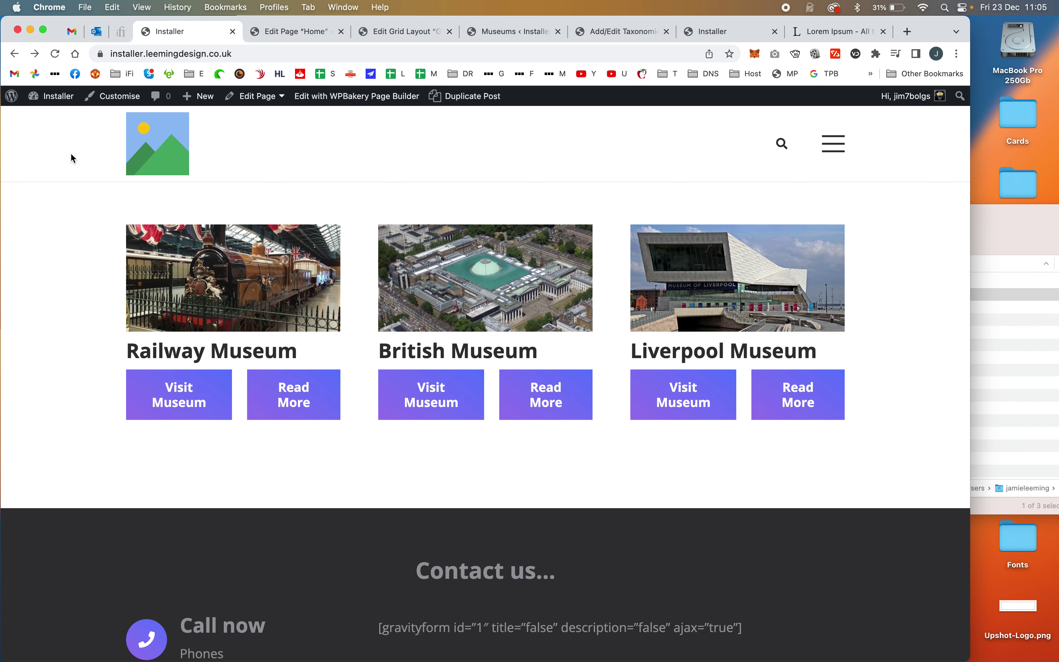
key("super+r")
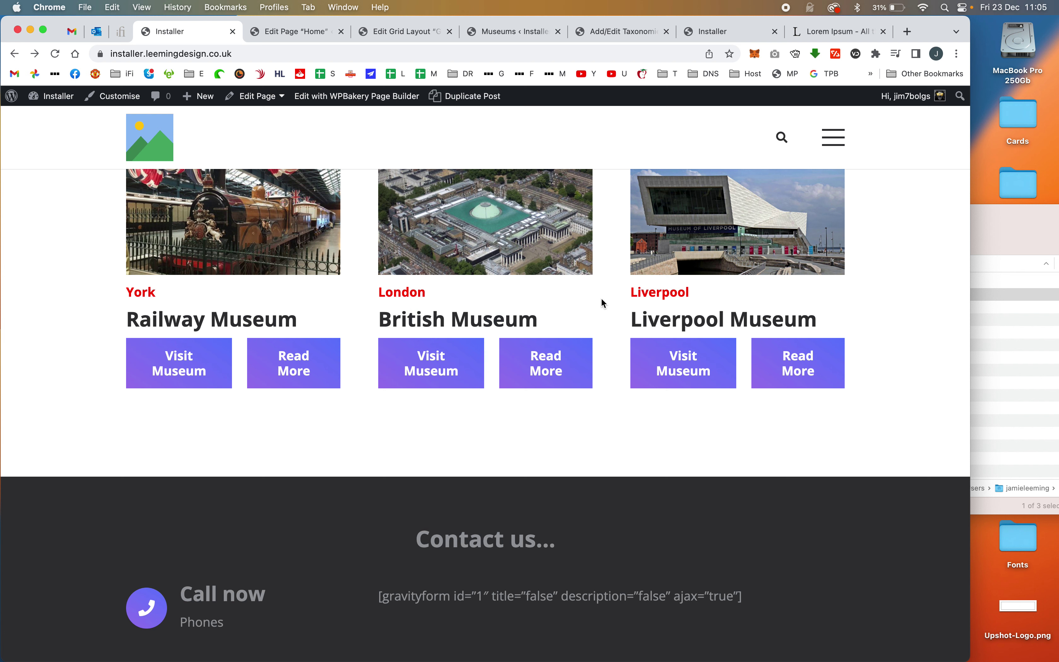
scroll(586, 336, "up", 2)
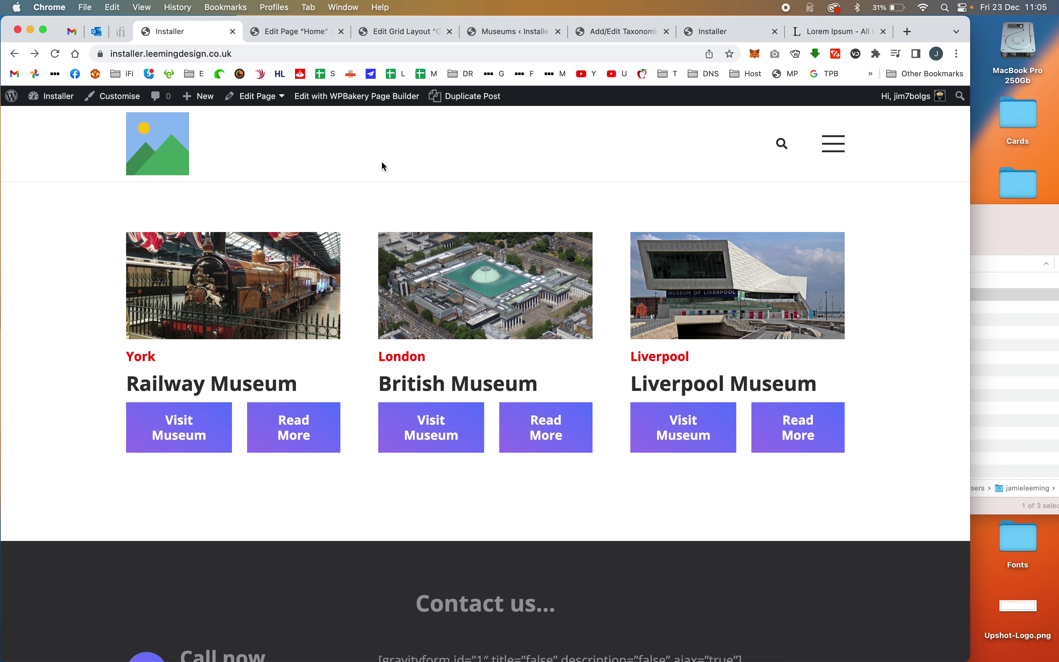
left_click(293, 429)
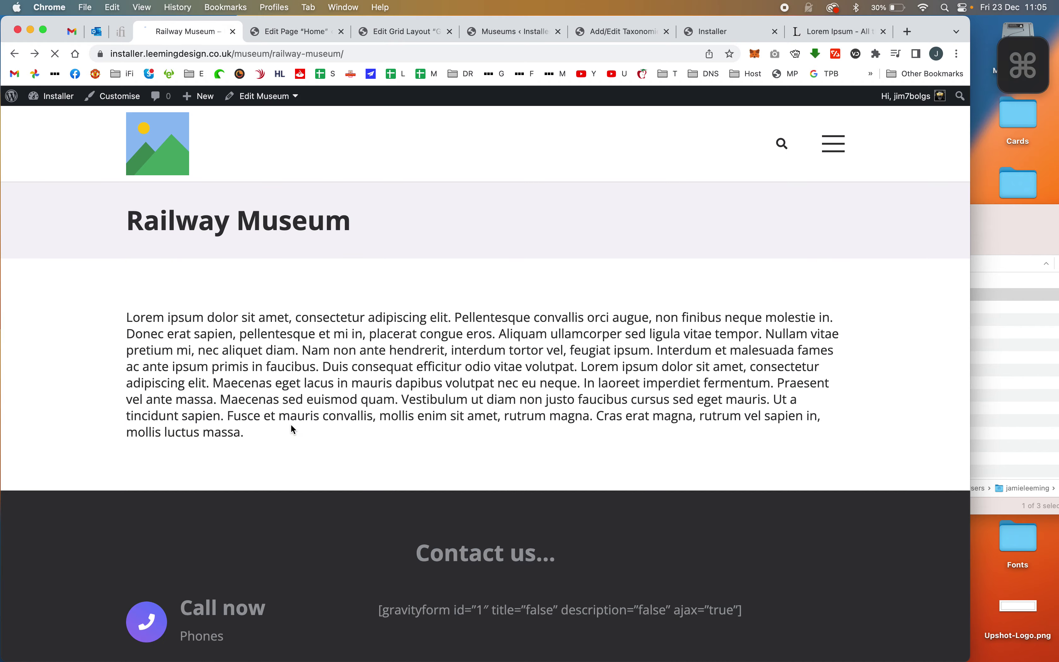
key("super+bracketleft")
Step: Set the Home page's Museums Grid / Listing to filter by Locations, update the page and reload the live home page
left_click(291, 30)
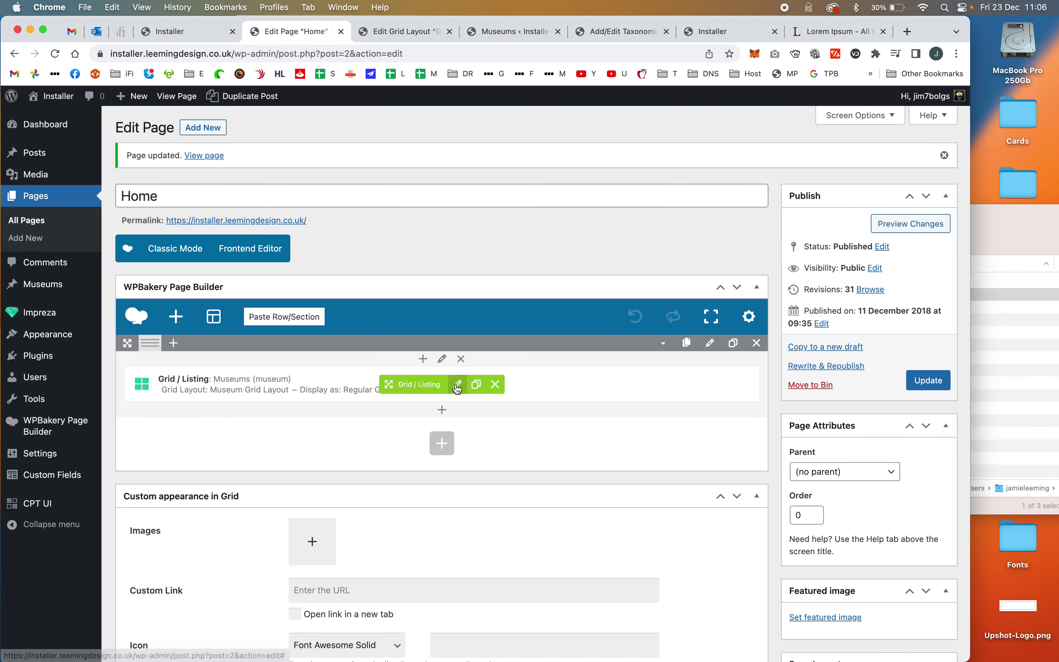
left_click(457, 385)
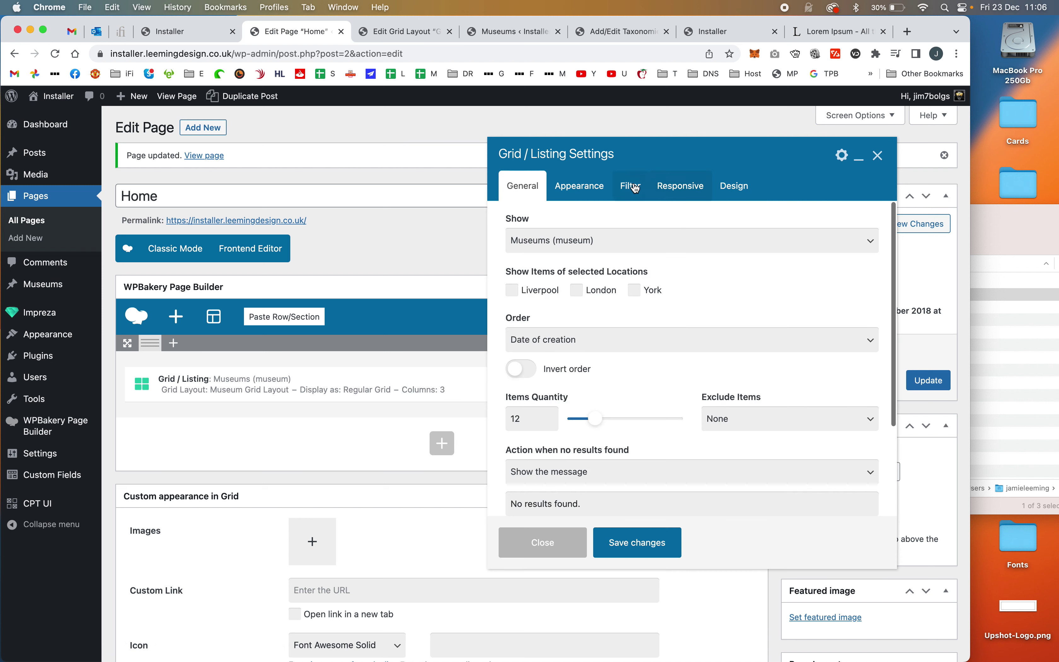
left_click(636, 186)
left_click(628, 241)
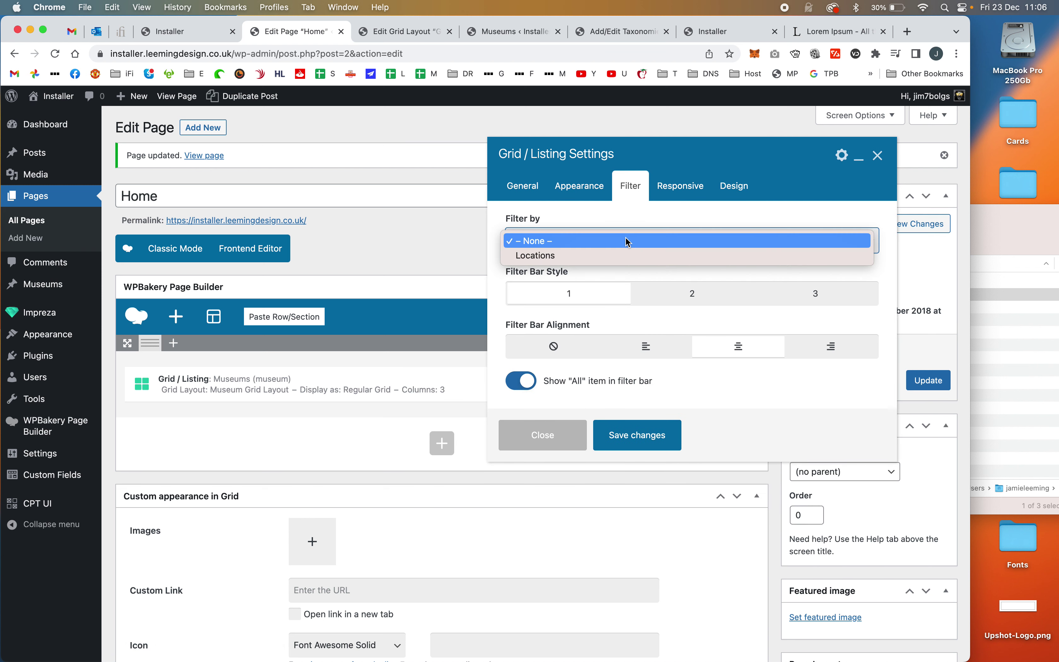
left_click(615, 259)
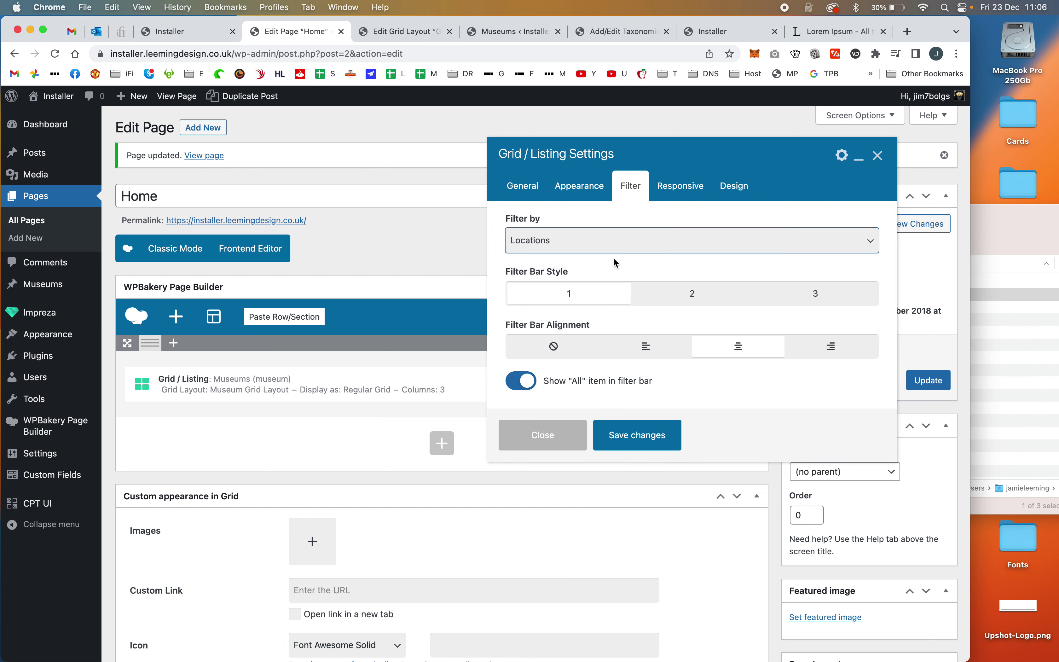
left_click(661, 445)
left_click(931, 381)
left_click(181, 29)
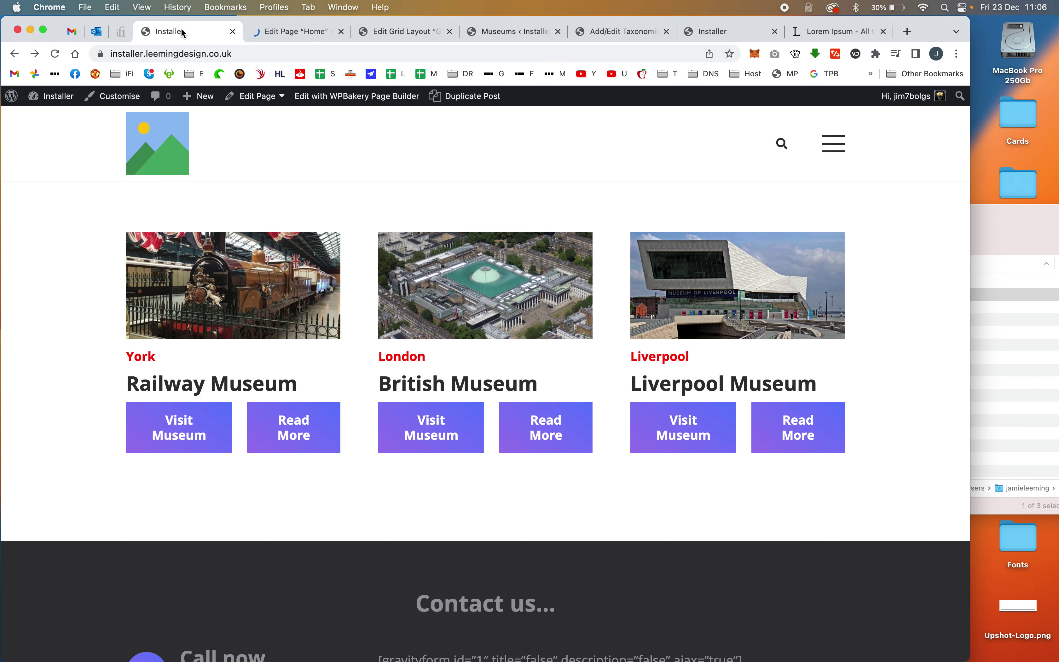
key("super+r")
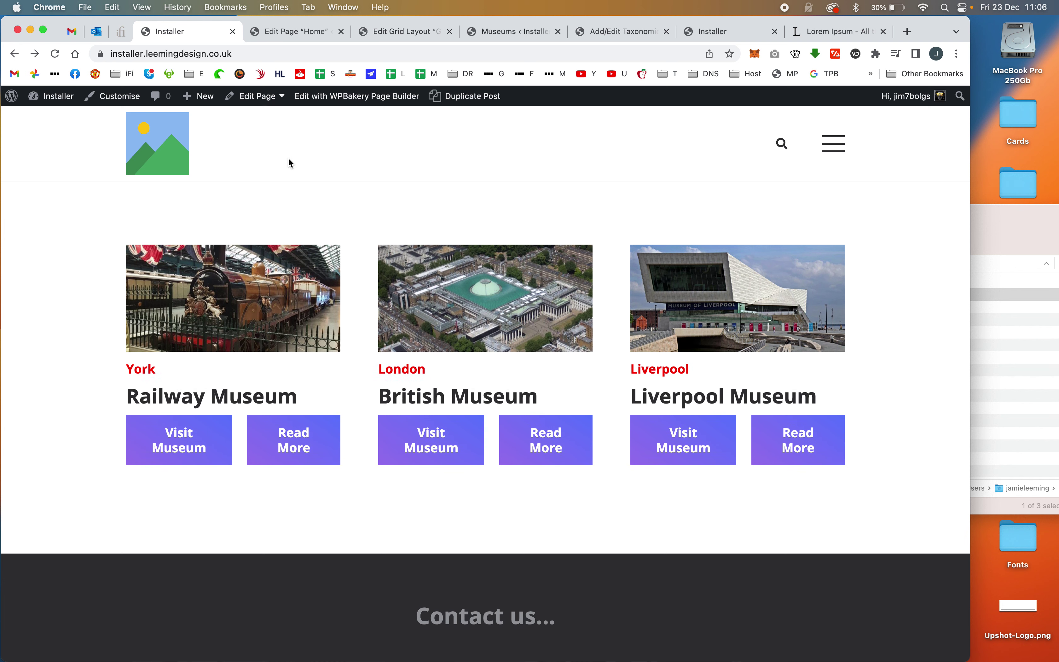
Step: Save the museum grid's Locations filter setting again, update the Home page and check the reloaded live page for a filter bar
left_click(299, 35)
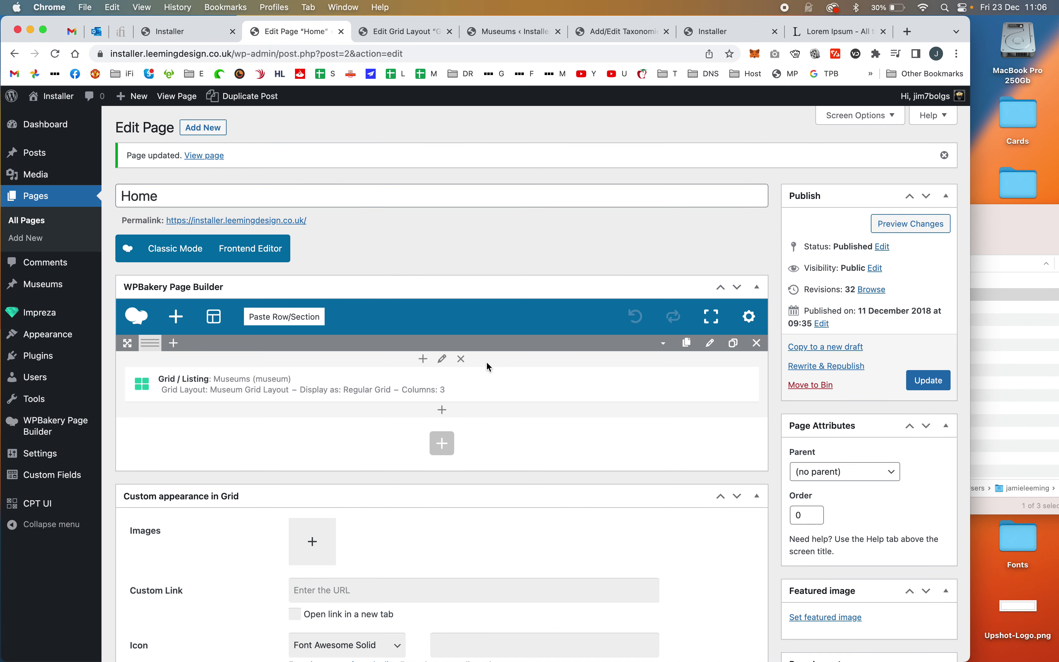
left_click(458, 384)
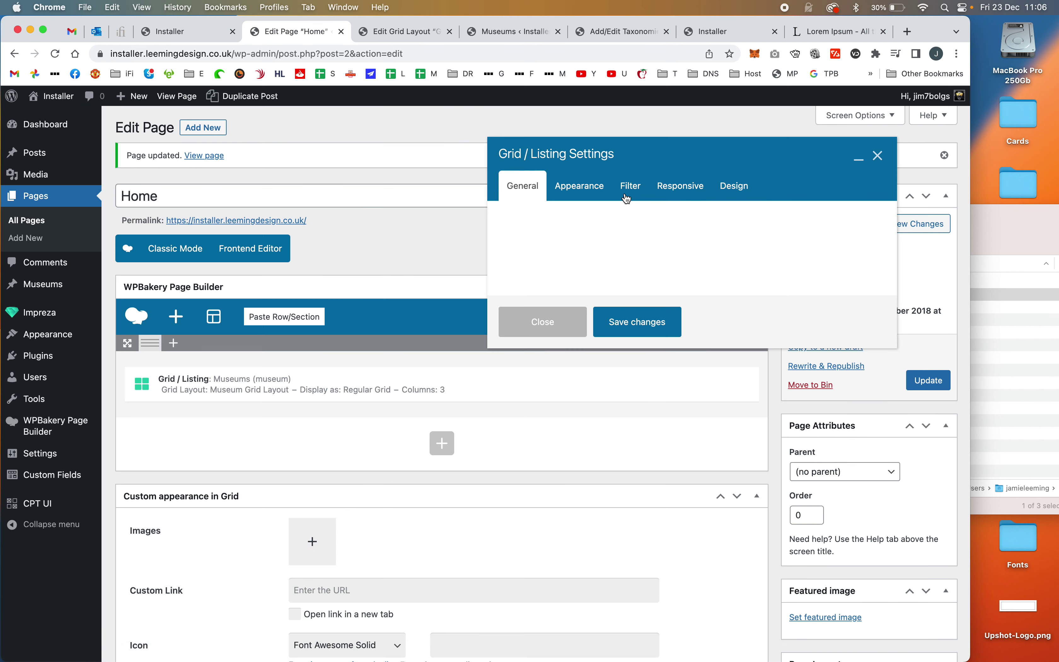
left_click(647, 180)
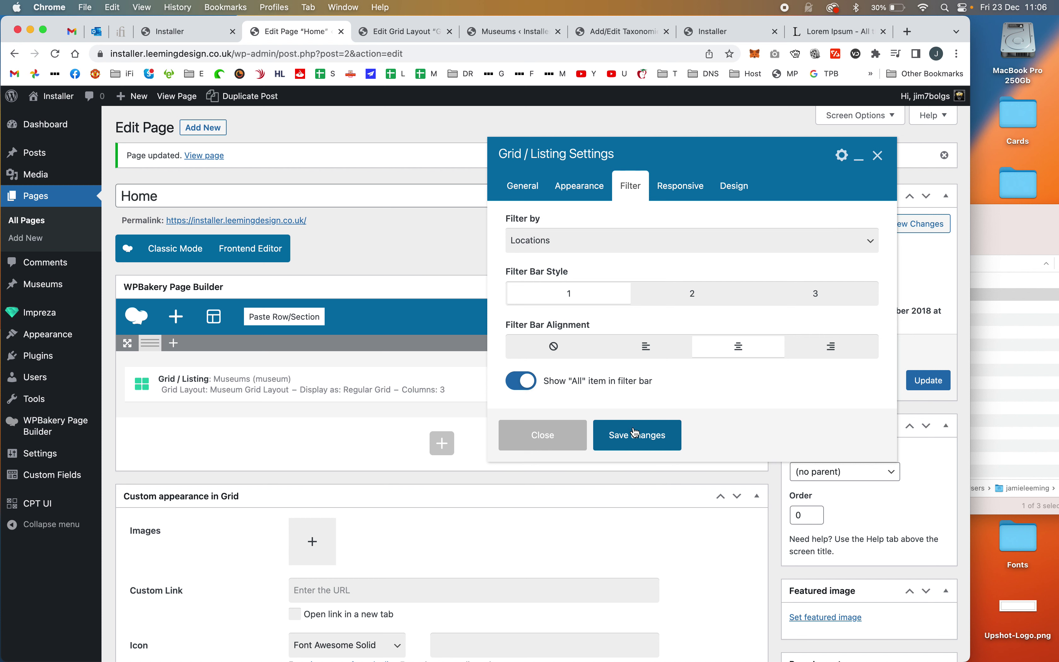
left_click(627, 449)
left_click(944, 380)
left_click(183, 34)
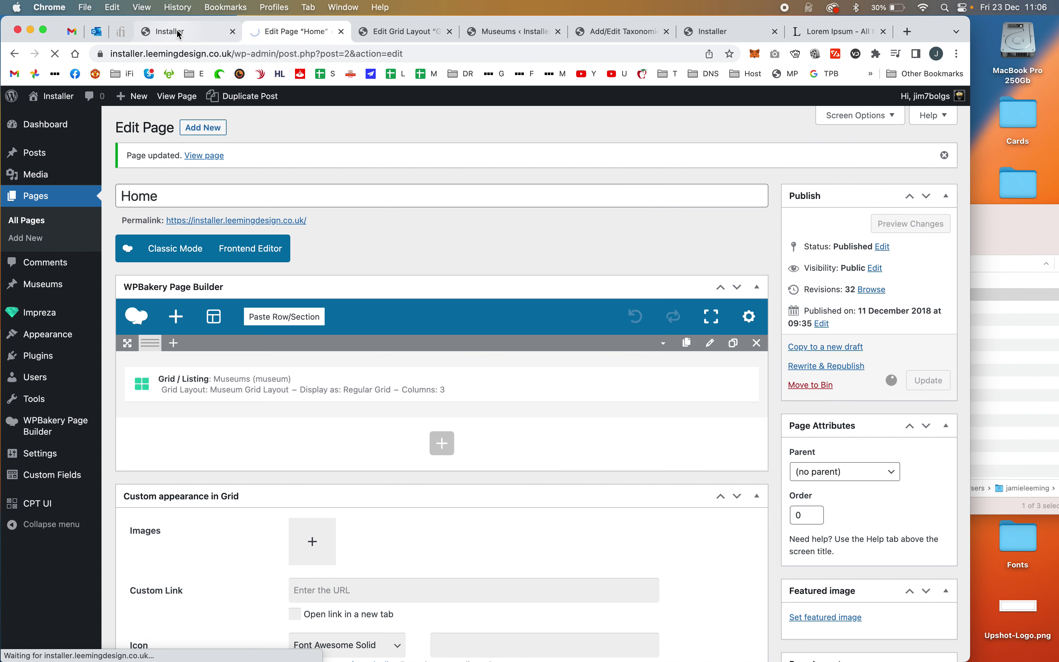
key("super+r")
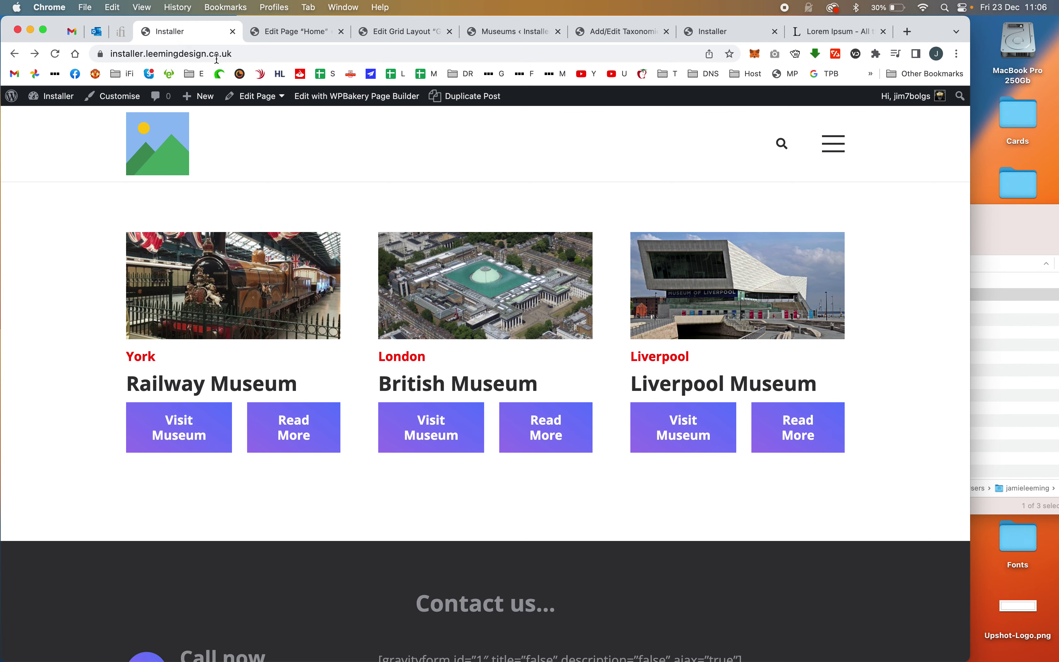
scroll(439, 341, "down", 5)
scroll(439, 342, "up", 5)
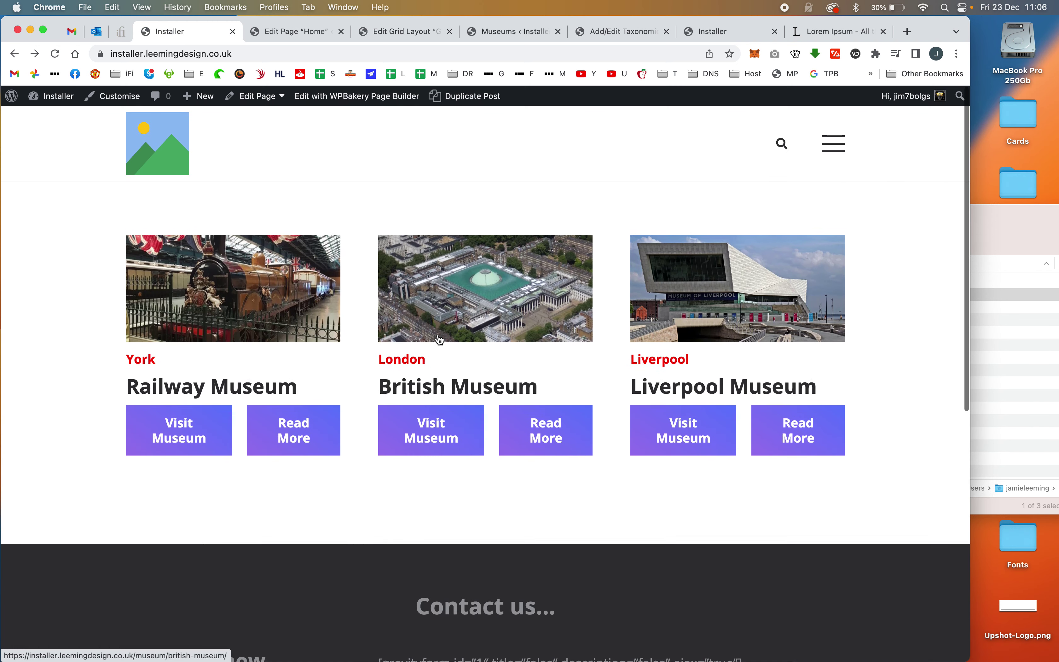
Step: Set the Museums Grid / Listing's Filter by option back to None and save the element's settings
left_click(308, 33)
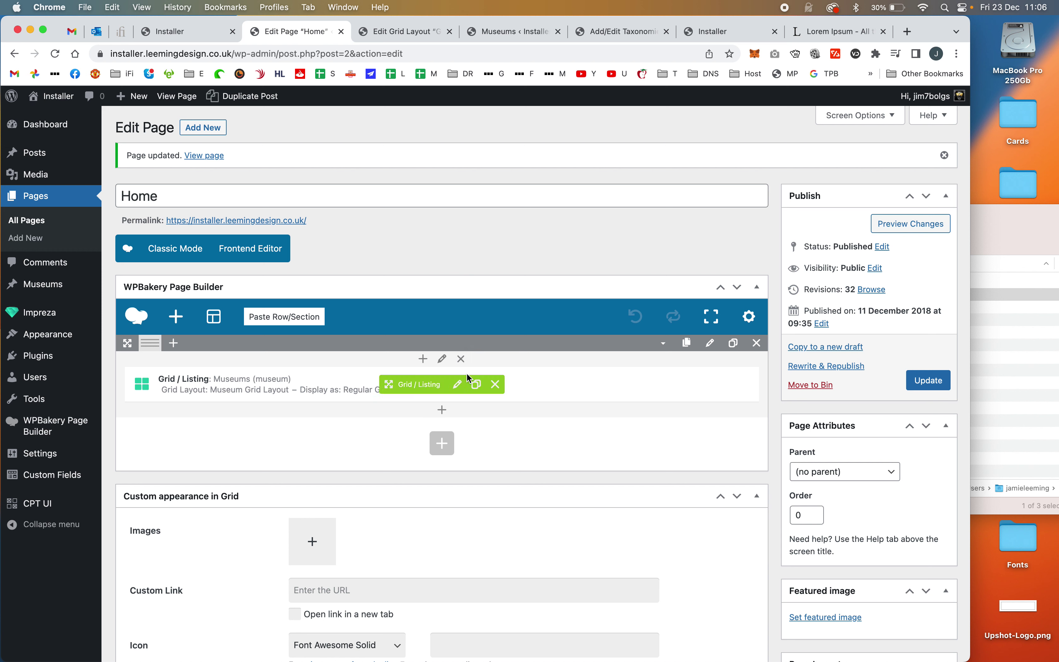
left_click(460, 384)
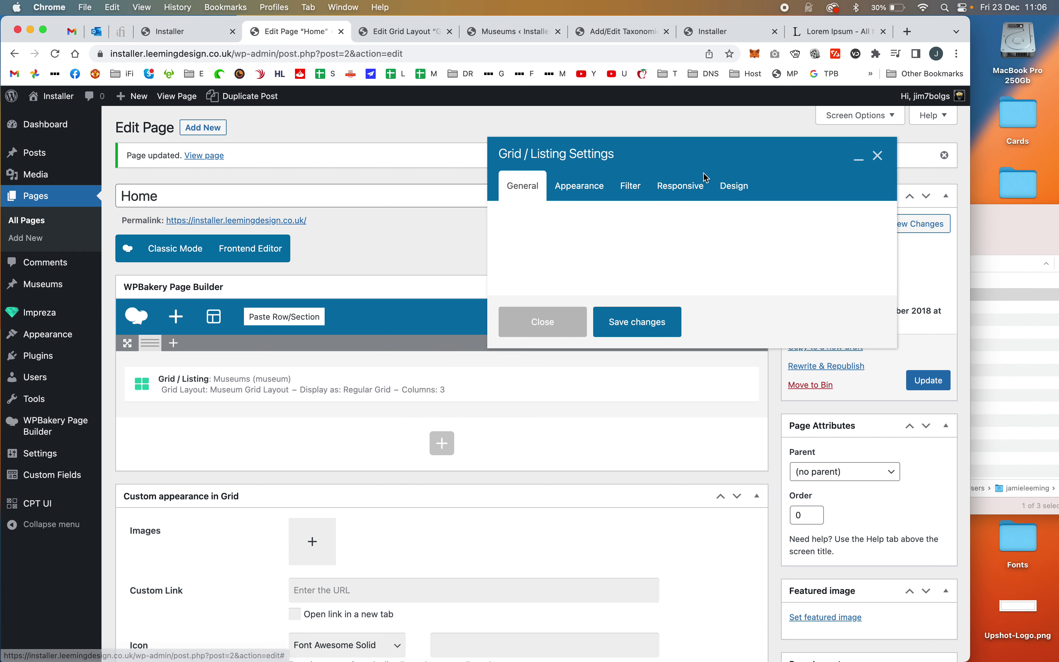
left_click(631, 186)
left_click(641, 243)
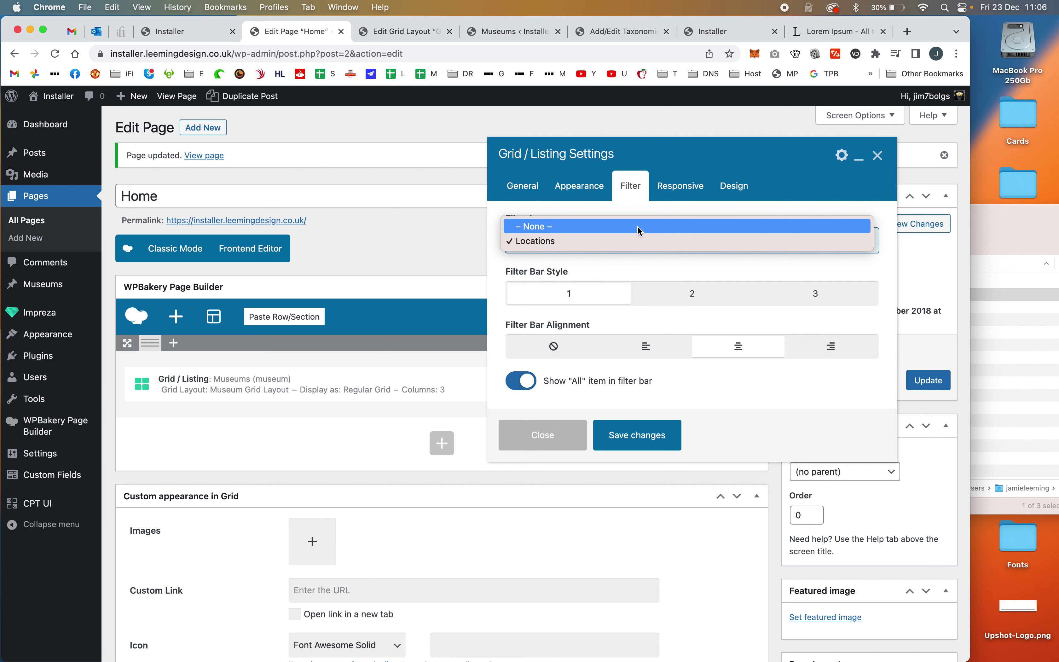
left_click(643, 229)
left_click(659, 440)
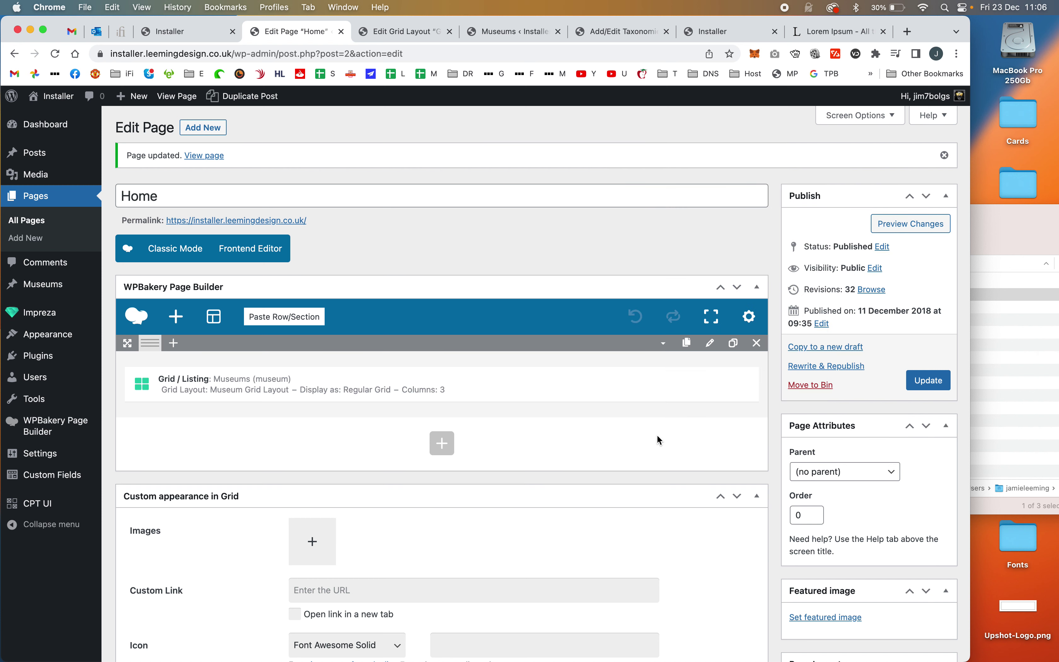
Step: Add a Grid Filter element above the museum grid, have it filter by Locations (location), and save its settings
left_click(433, 362)
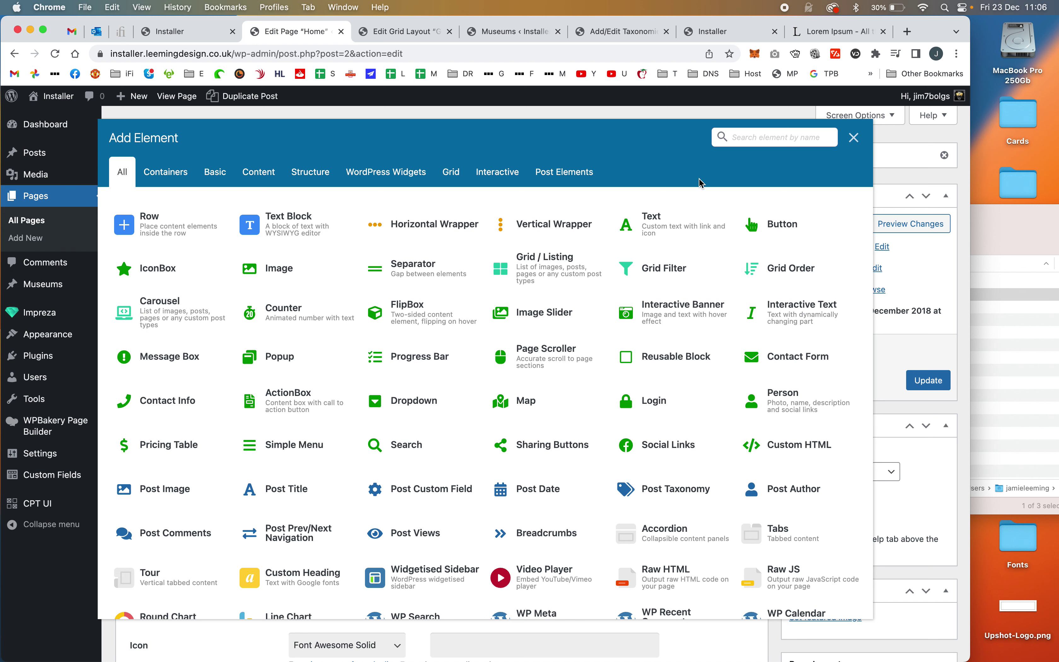
type("fi")
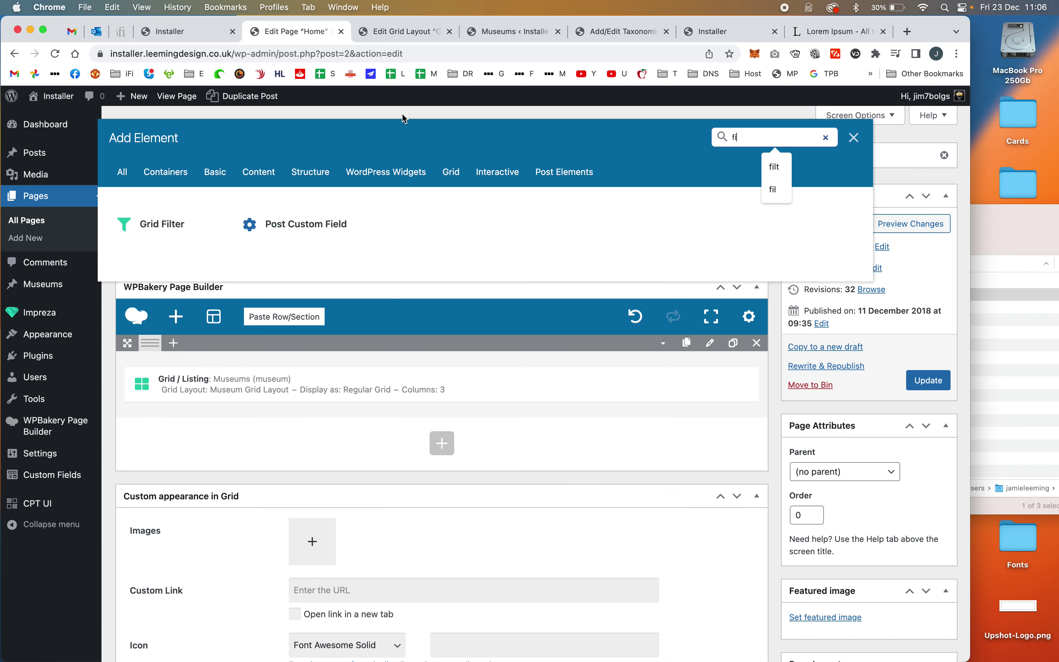
left_click(162, 210)
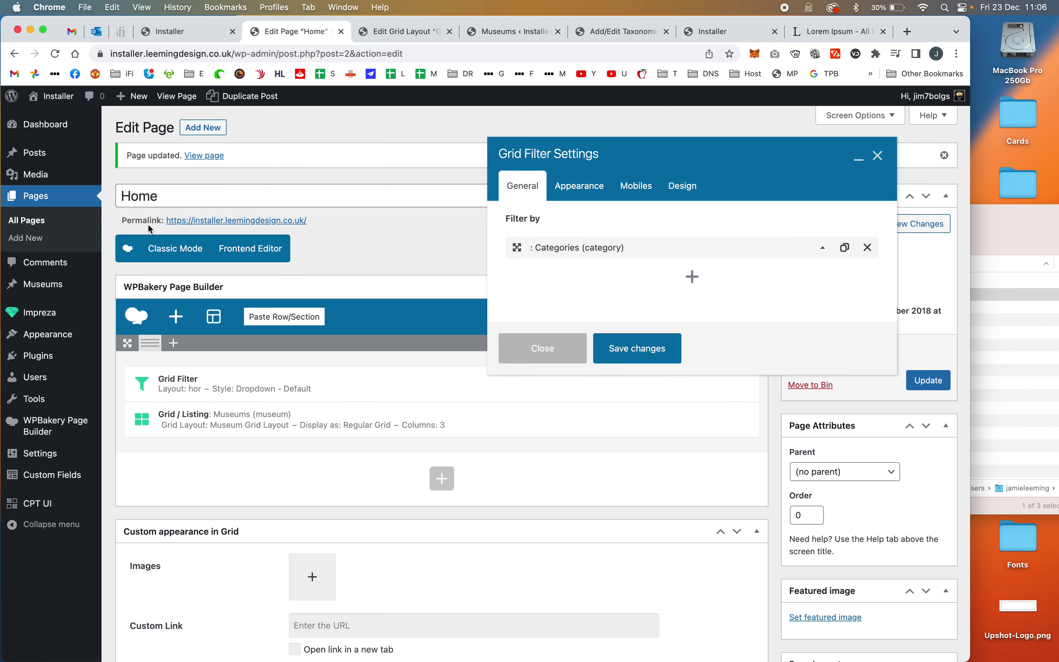
left_click(624, 247)
left_click(665, 286)
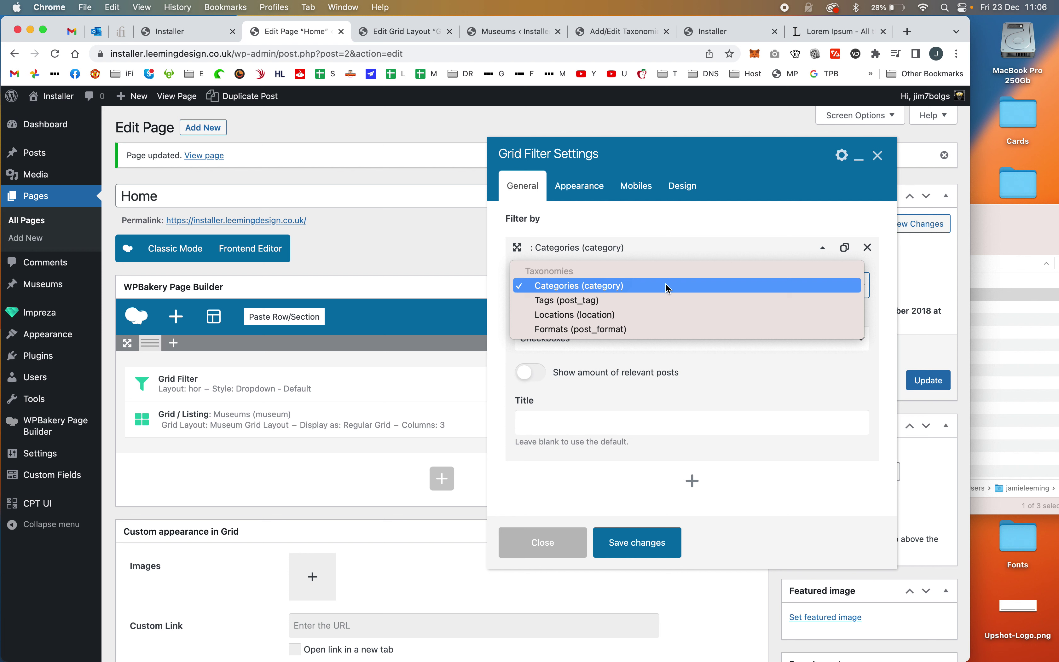
left_click(665, 315)
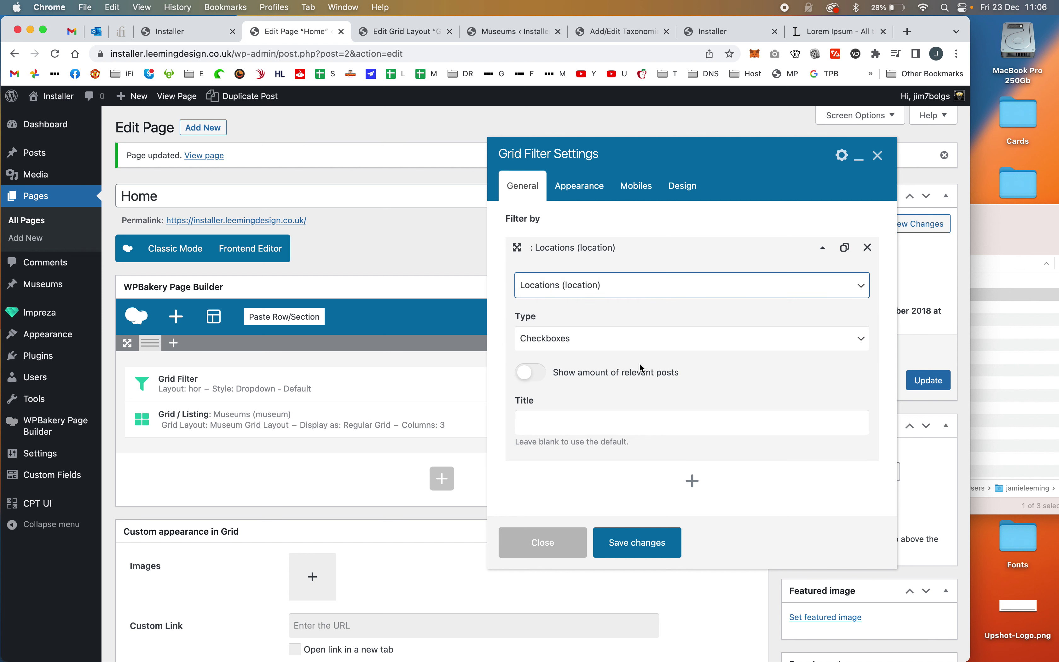
left_click(600, 185)
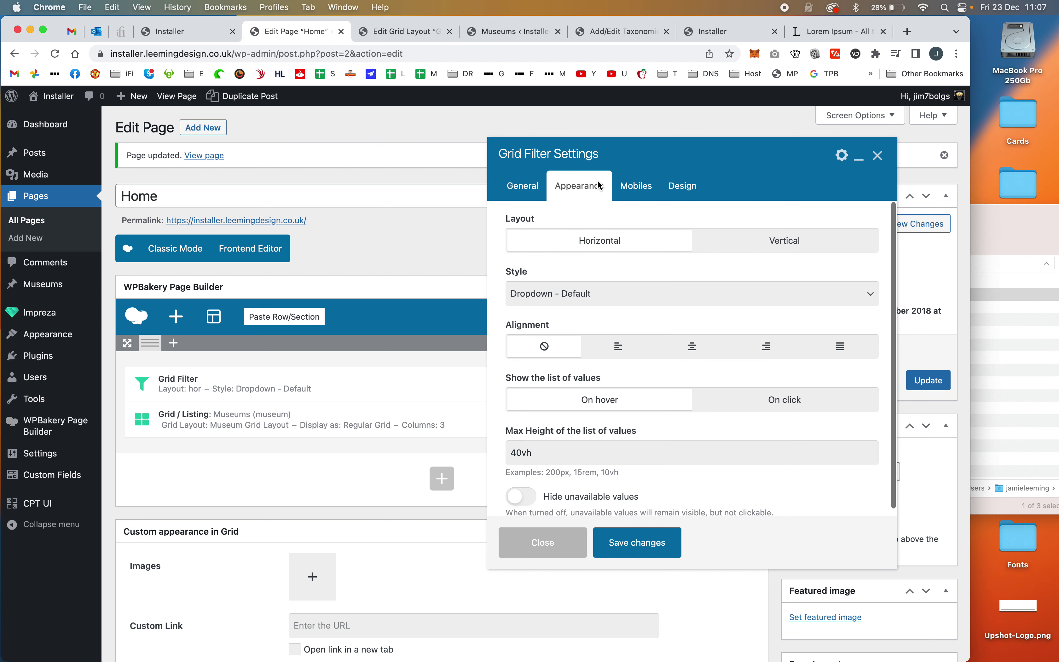
left_click(643, 547)
Step: Add a medium-height Separator between the Grid Filter and the museum Grid / Listing, and update the Home page
left_click(430, 360)
type("spa")
key("BackSpace")
key("BackSpace")
key("BackSpace")
type("sep")
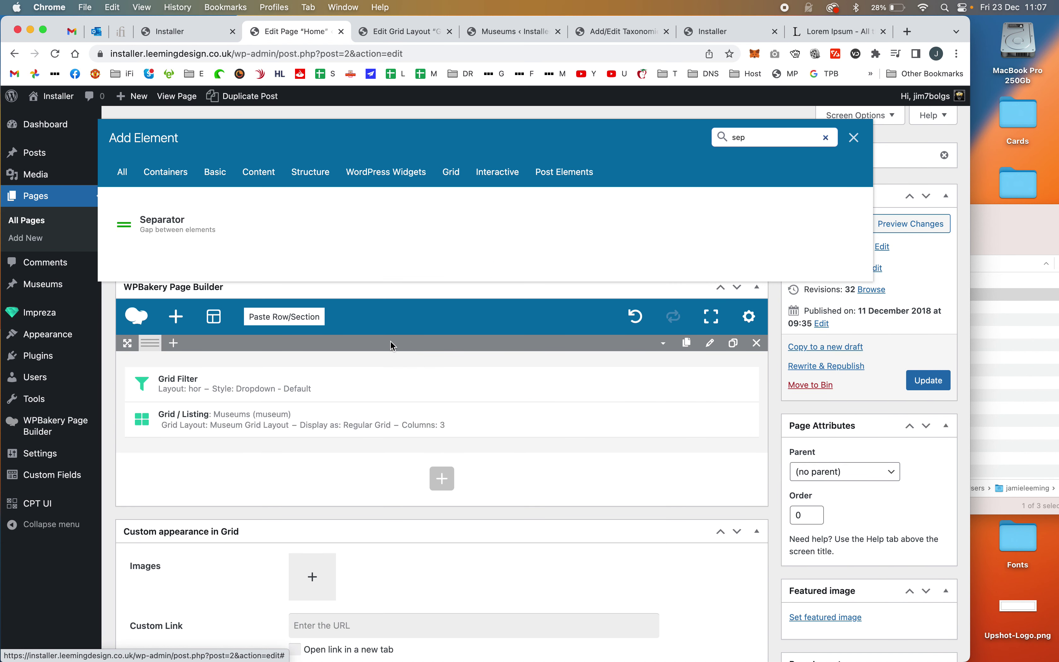
left_click(162, 224)
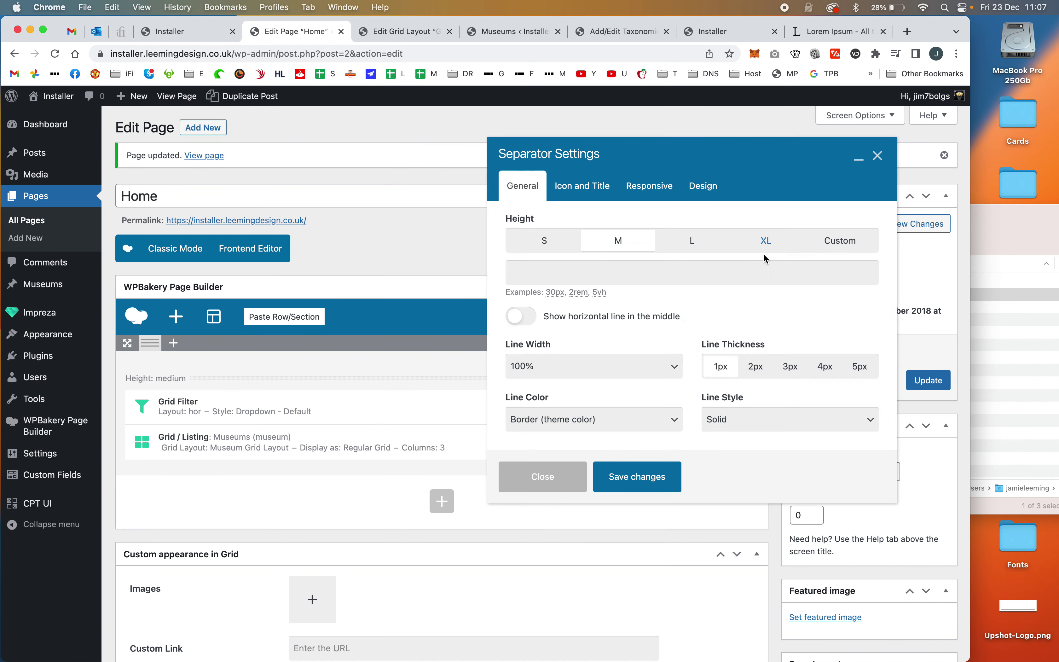
left_click(647, 324)
left_click_drag(394, 379, 407, 412)
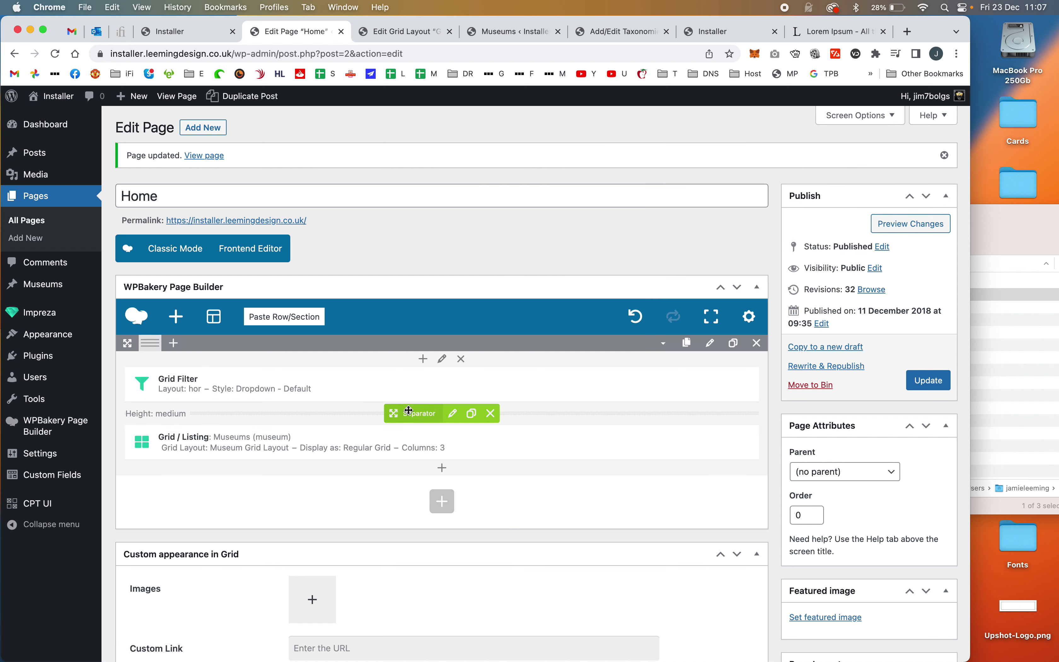
left_click(928, 381)
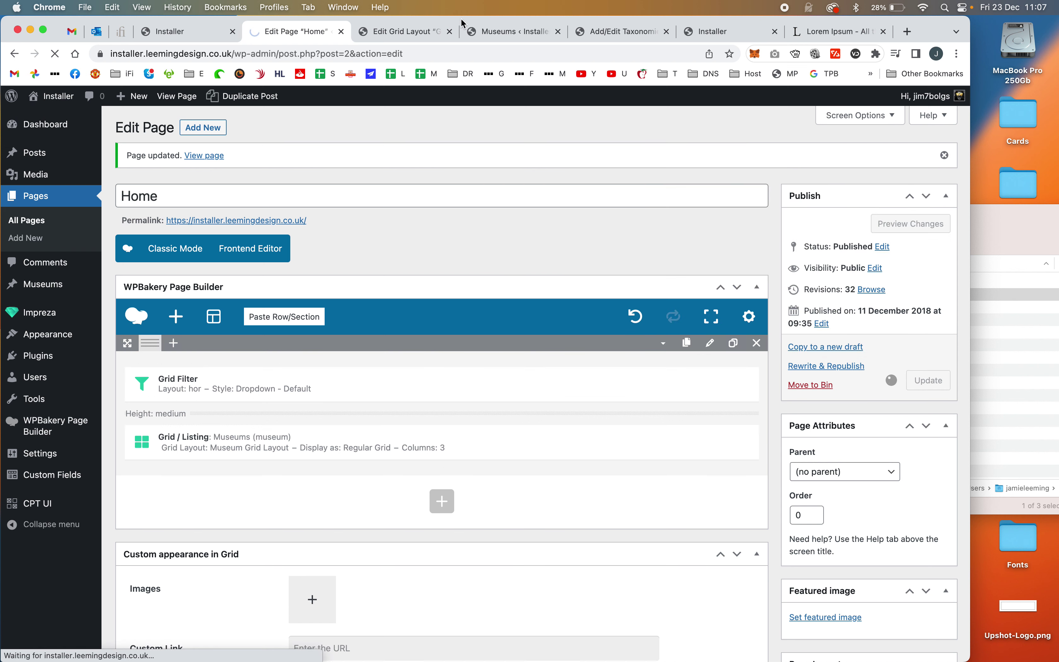
Step: Test the Location filter on the live home page by selecting Liverpool and London
left_click(524, 37)
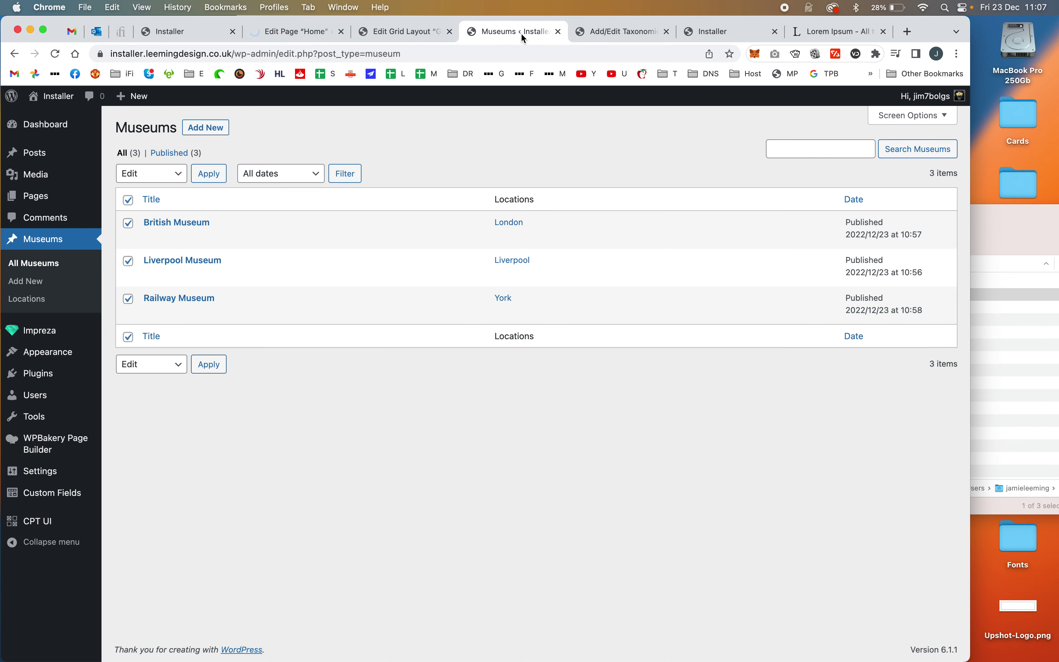
left_click(174, 34)
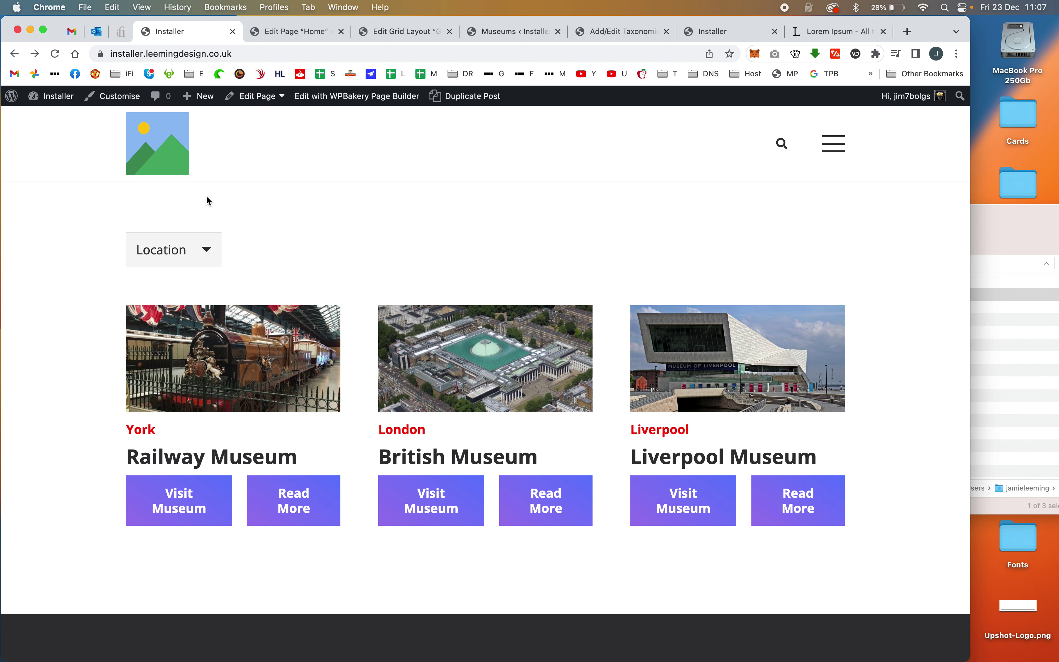
left_click(172, 245)
left_click(181, 294)
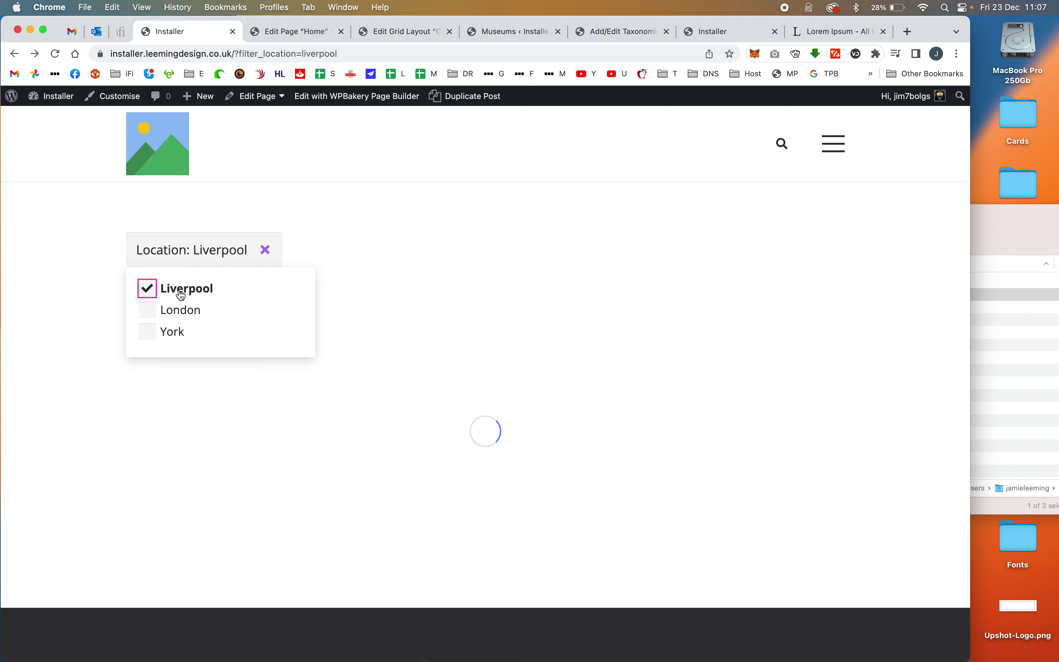
left_click(181, 317)
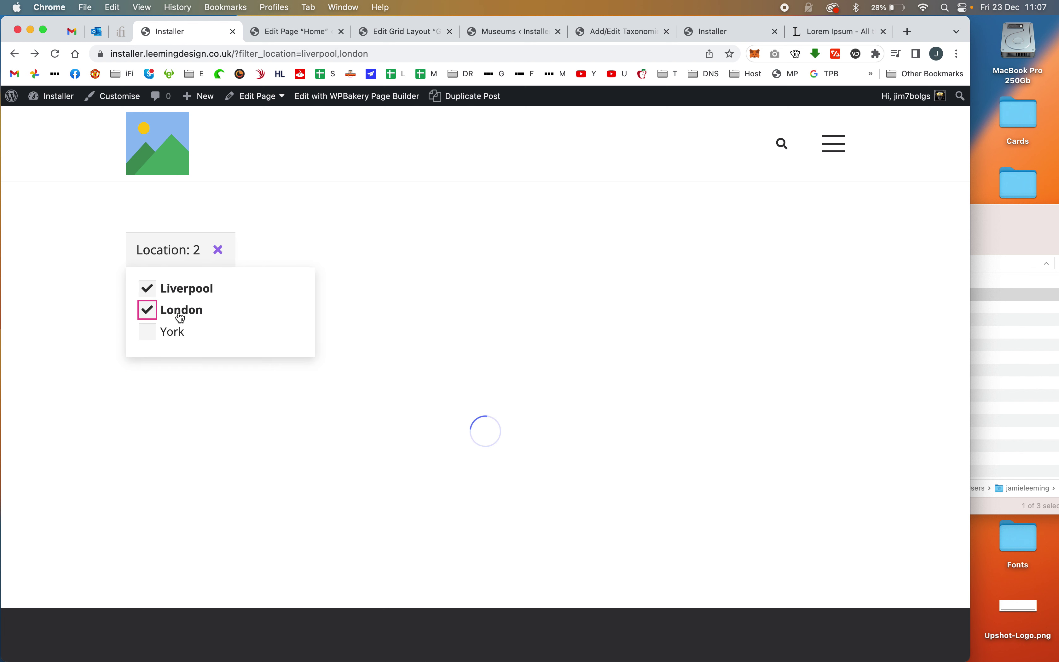
Step: Deselect Liverpool in the Location filter, clear the remaining filter, and open the Railway Museum's Read More page
left_click(148, 289)
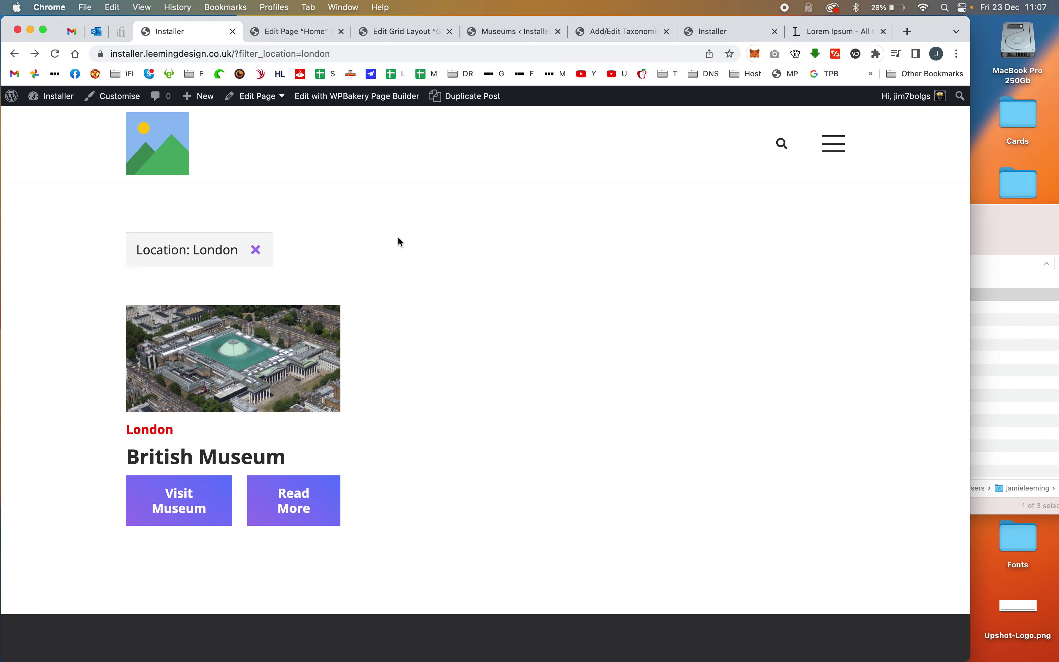
left_click(258, 251)
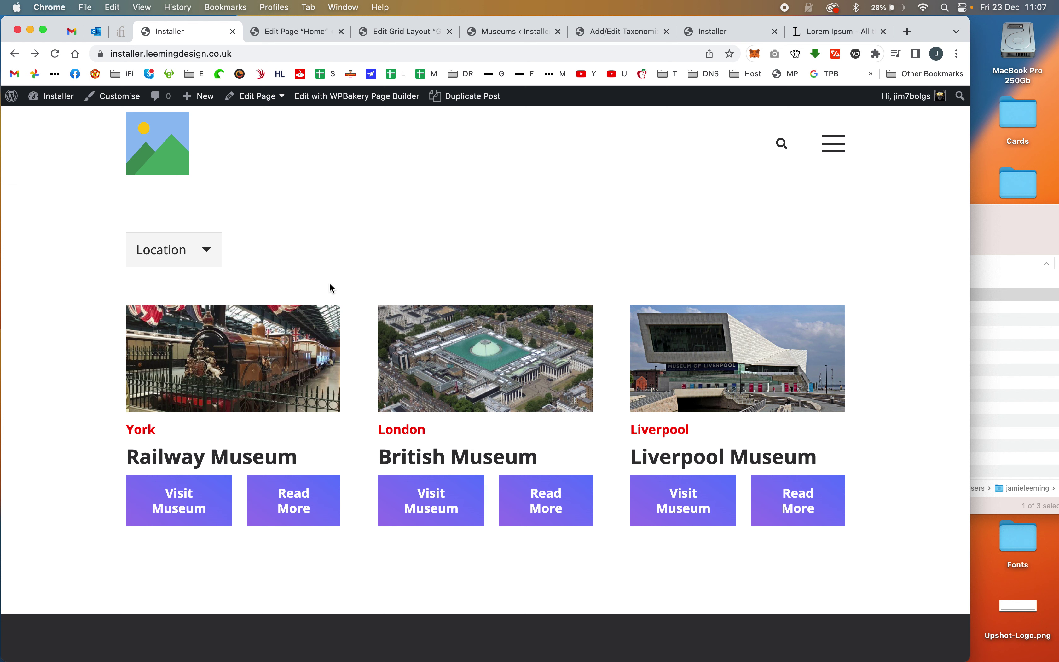
left_click(309, 496)
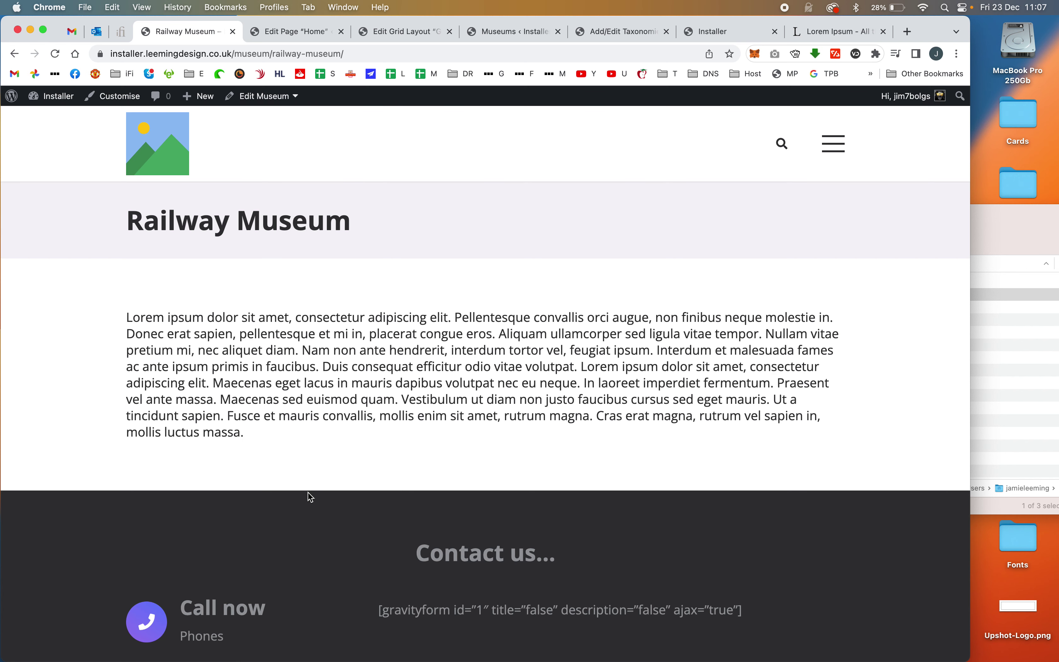
Step: Create an Impreza page template titled "Museum Page" and switch it to the WPBakery backend editor
left_click(417, 30)
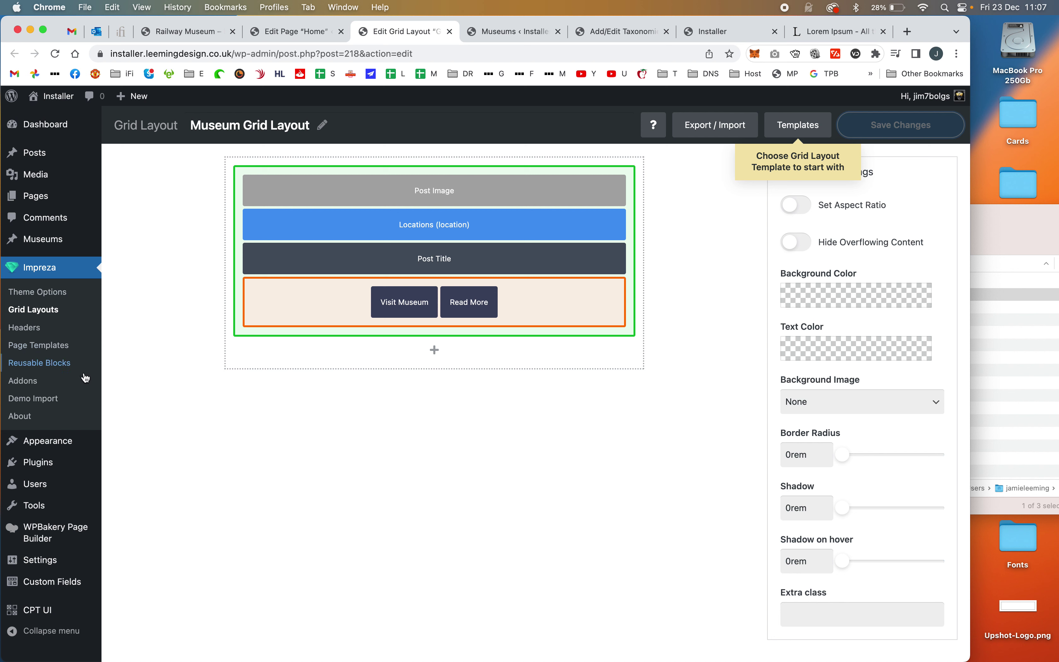
left_click(54, 345)
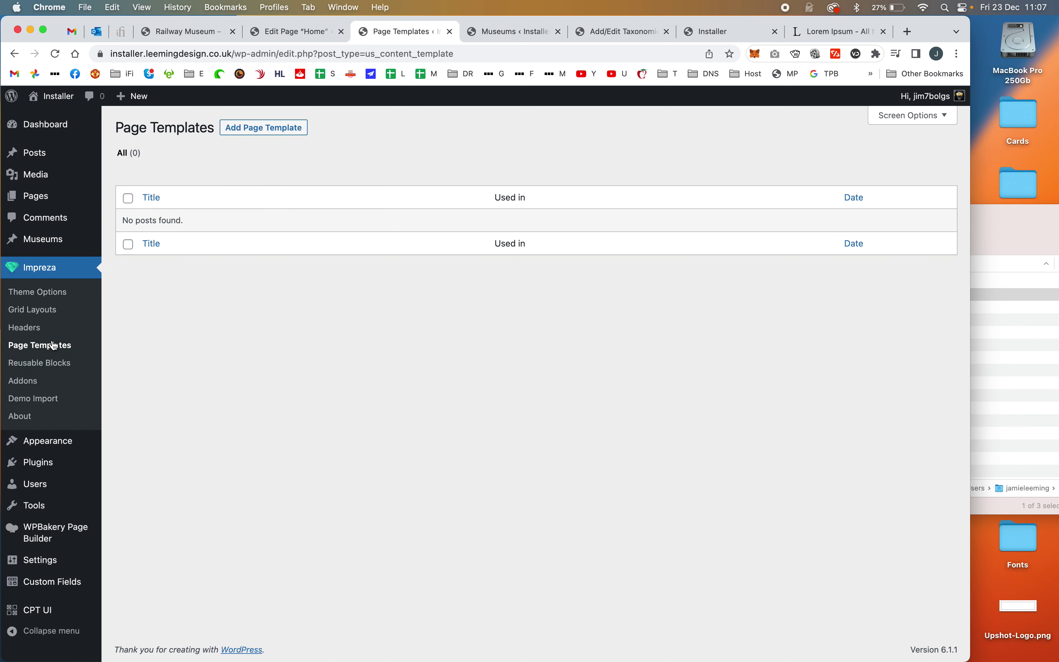
left_click(264, 128)
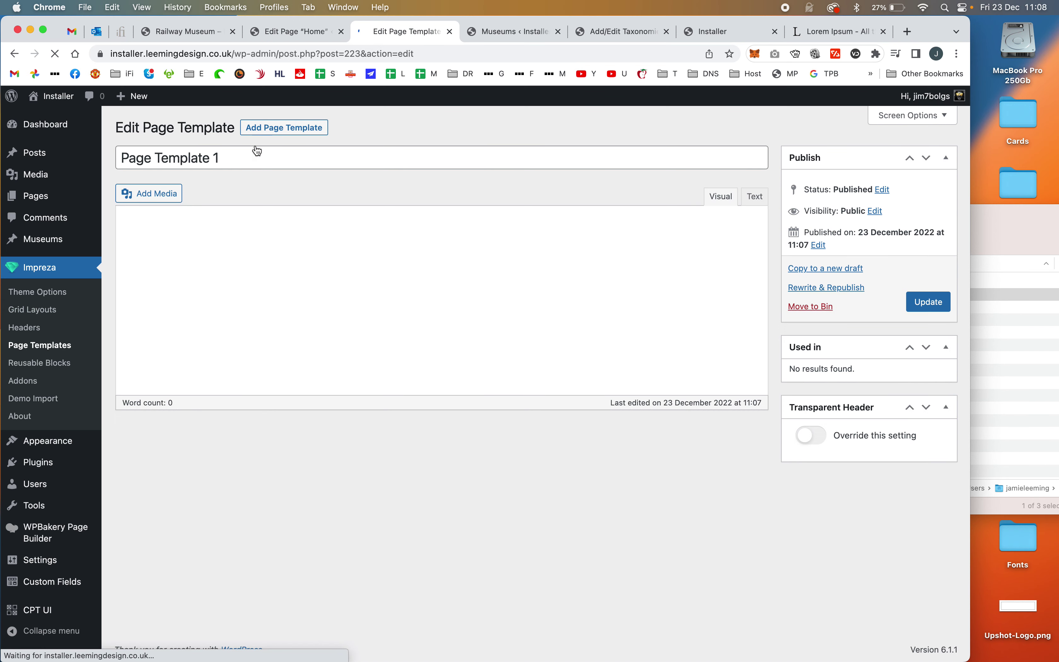
left_click_drag(237, 163, 38, 157)
type("M")
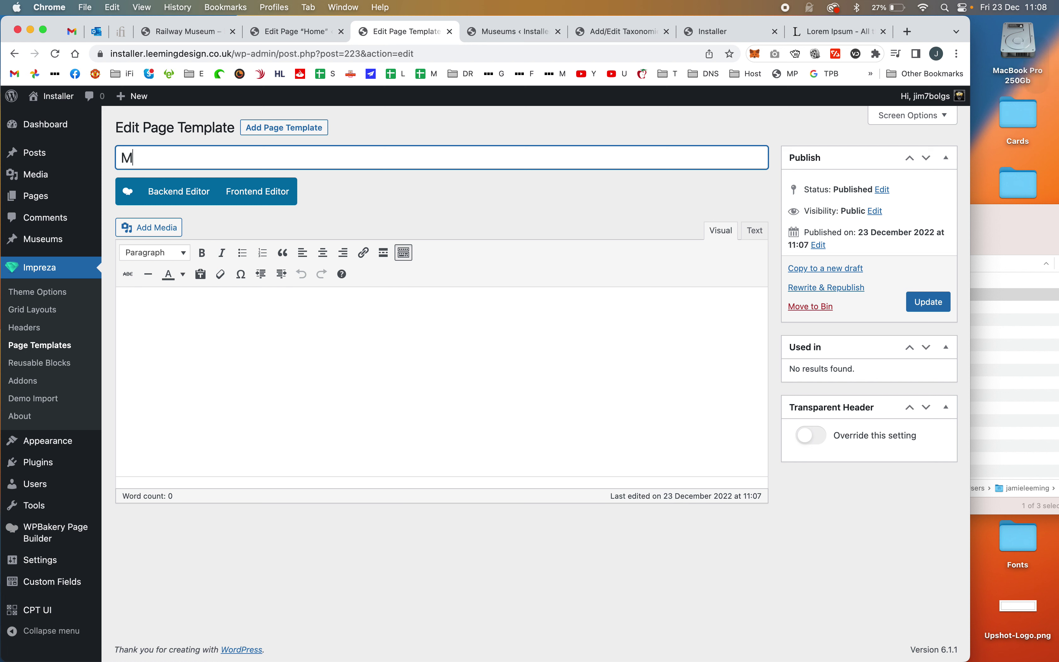
type("useum ")
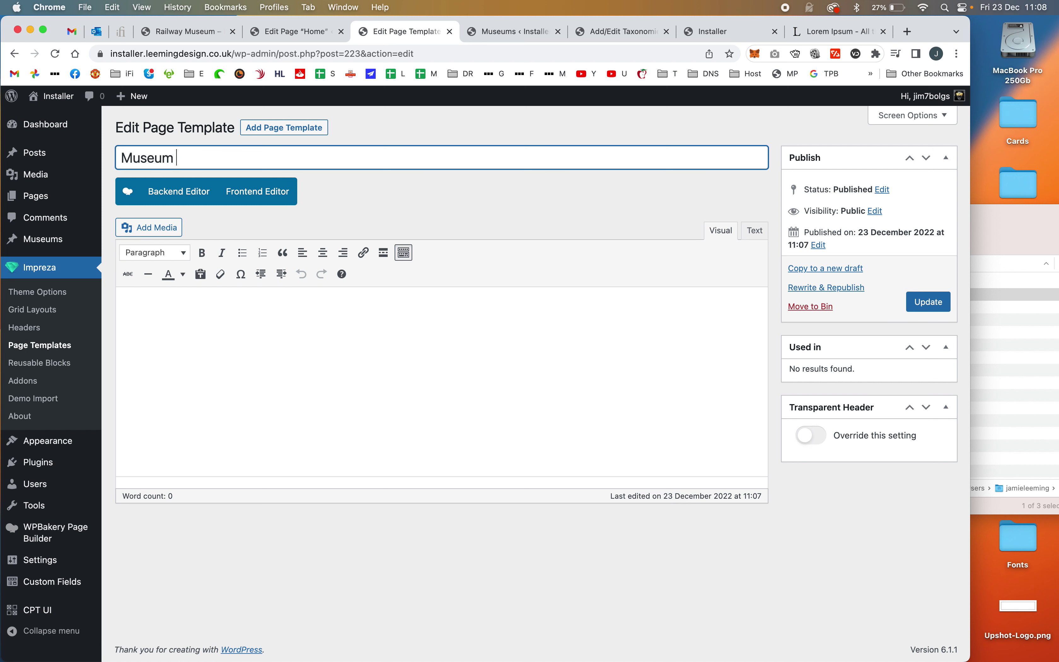
type("Page")
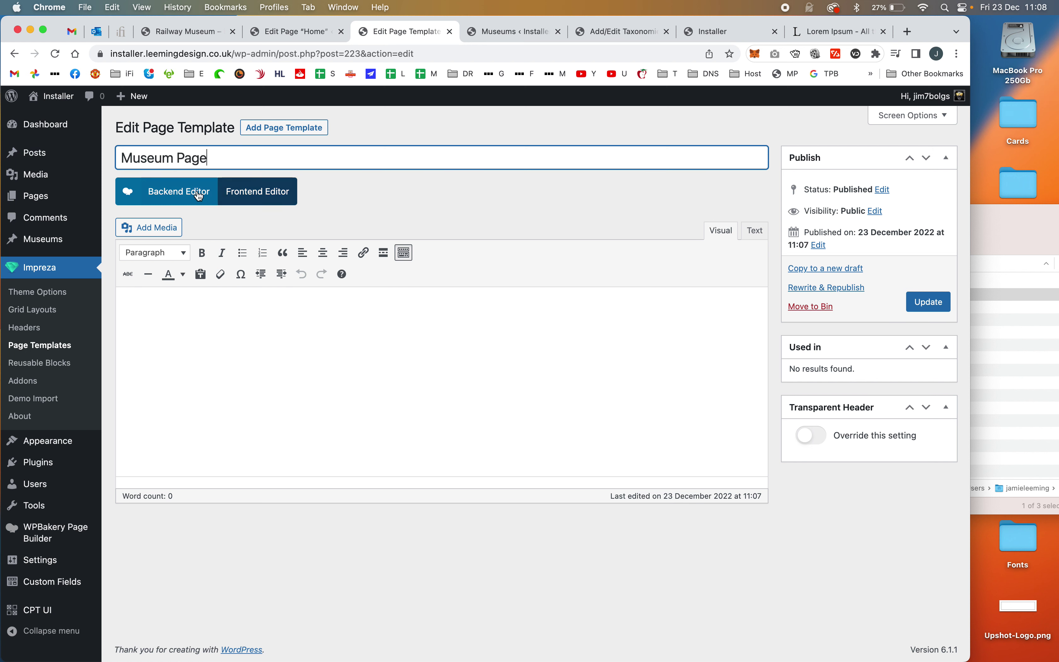
left_click(205, 194)
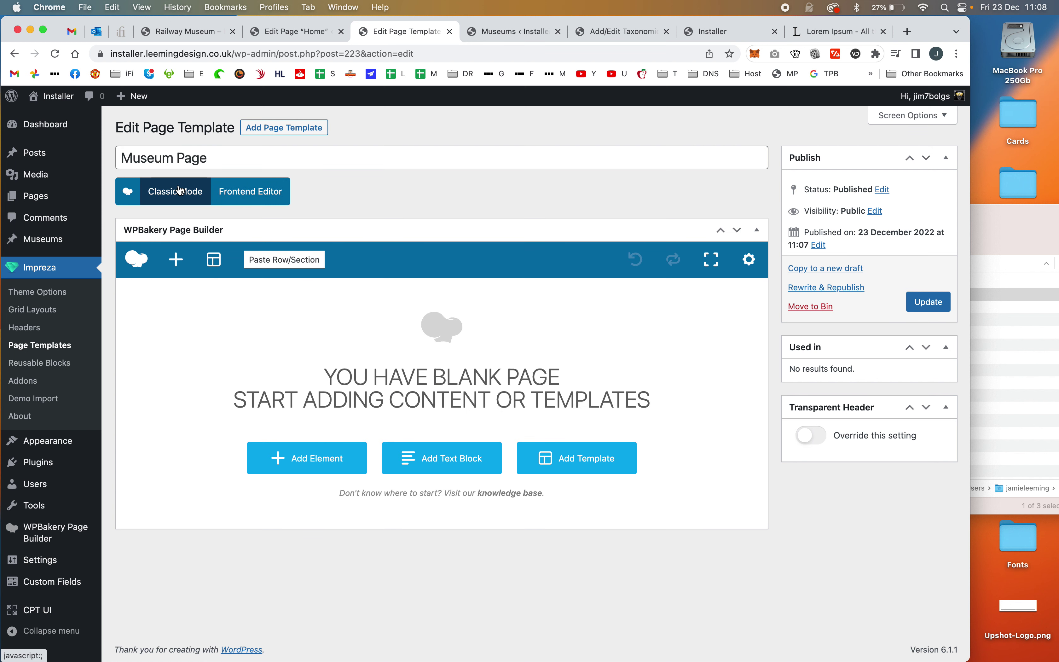
Step: Add a Post Image element to the blank Museum Page template
left_click(298, 464)
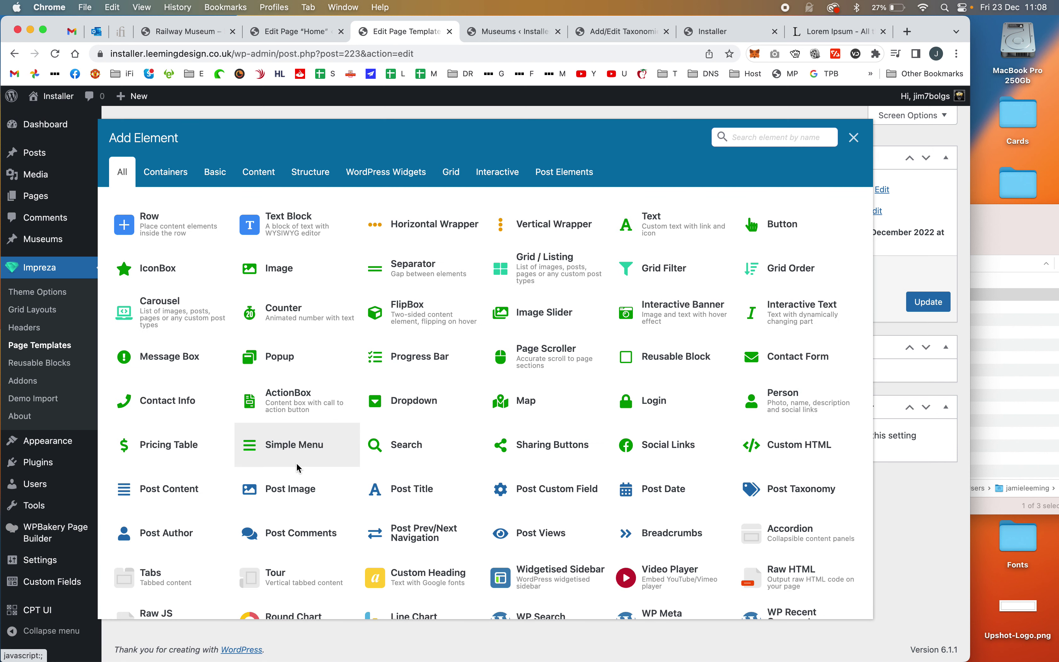
type("im")
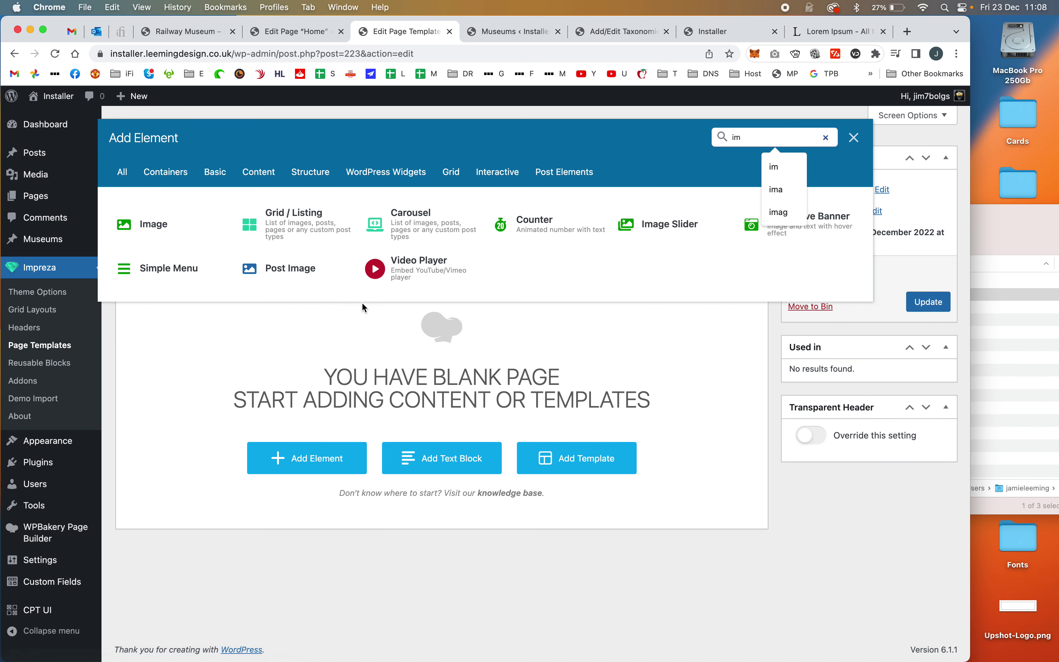
left_click(291, 276)
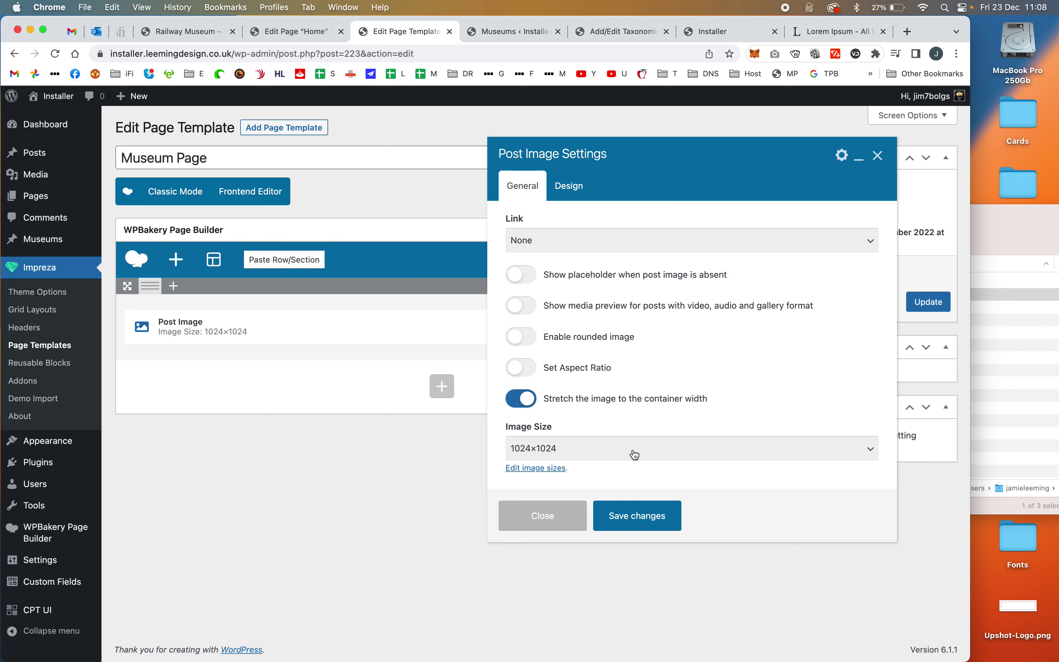
Step: Turn off stretching to the container width for the Post Image, give it a custom 4 by 1 aspect ratio, and save its settings
left_click(523, 398)
left_click(523, 368)
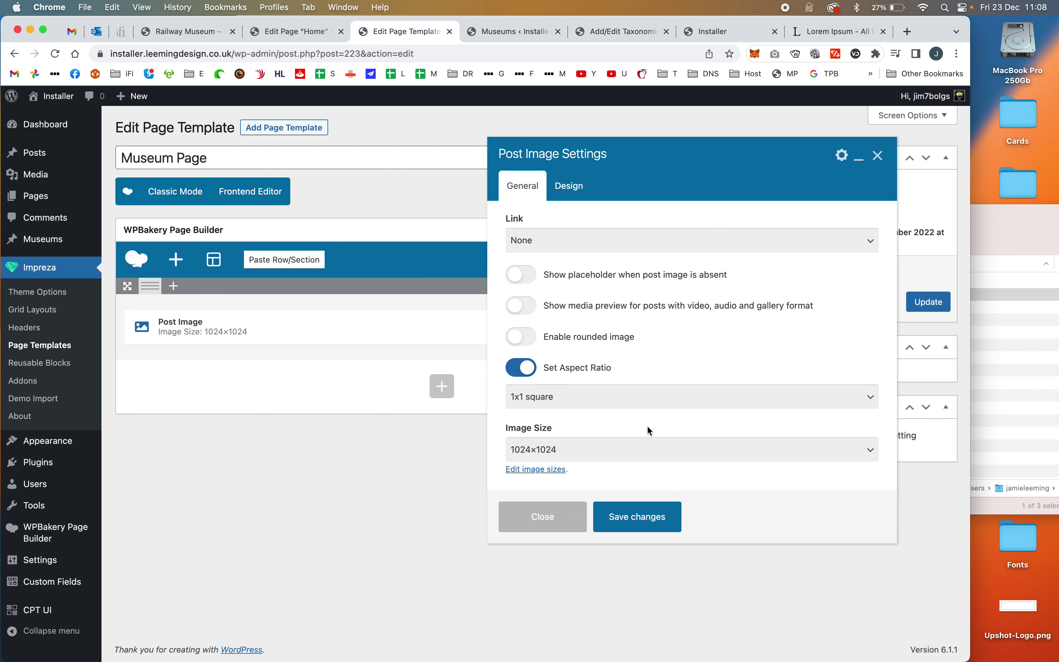
left_click(668, 402)
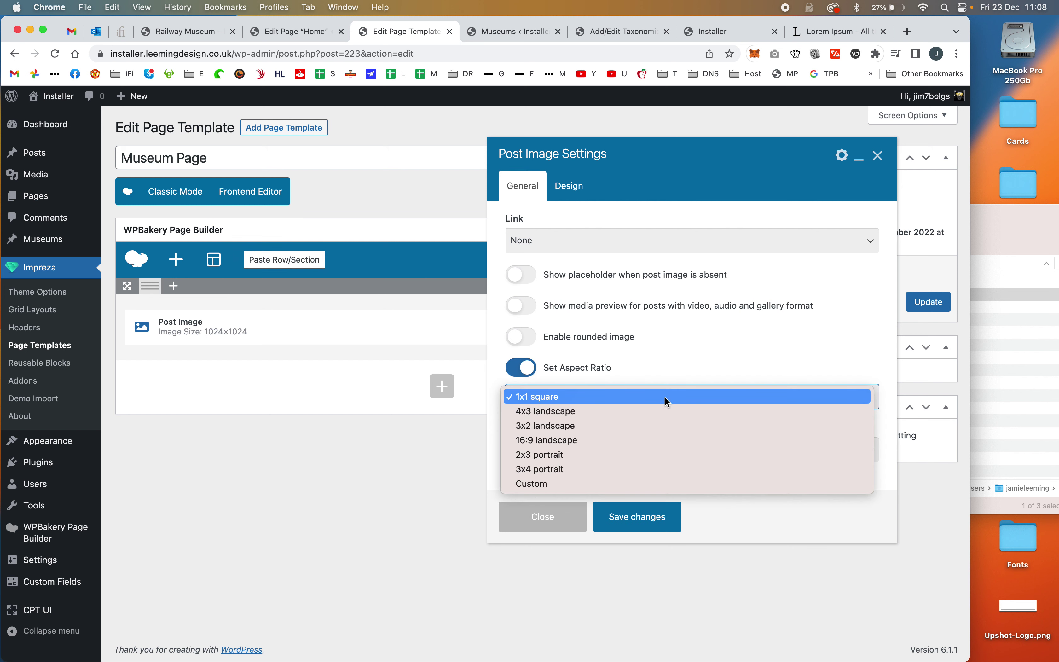
left_click(666, 483)
left_click_drag(561, 427, 388, 422)
type("4")
key("Tab")
type("1")
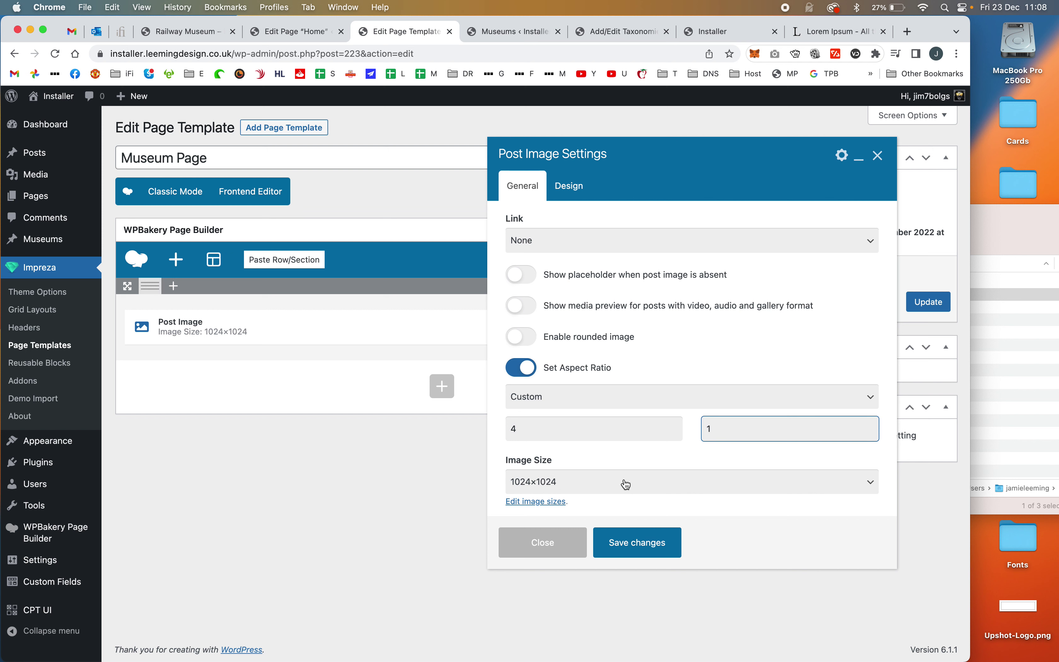
left_click(676, 546)
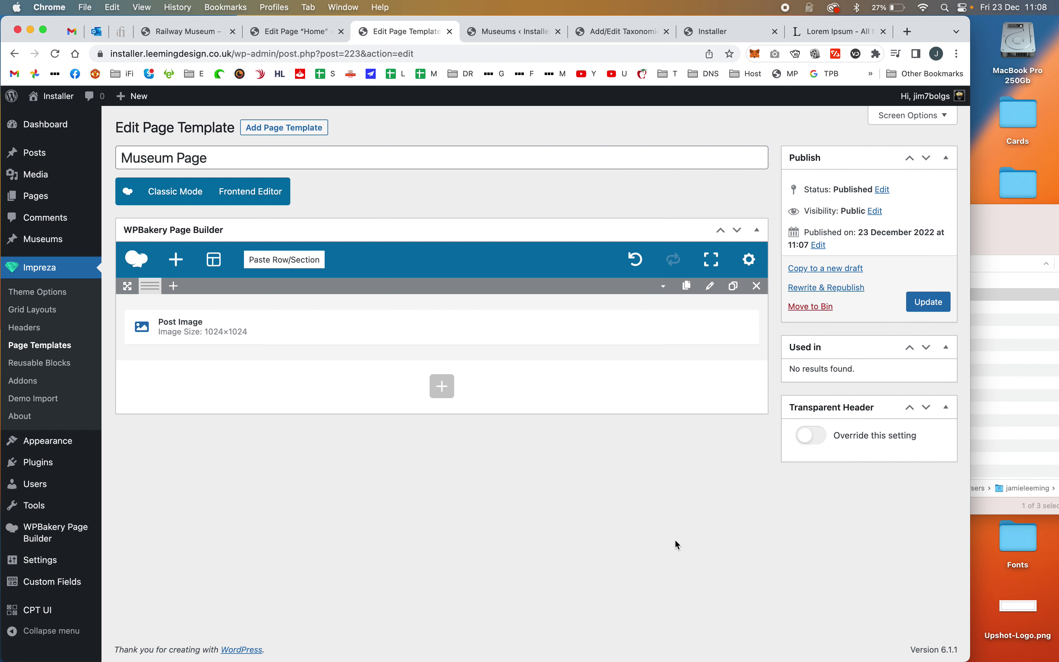
Step: Set the Vertical Indents of the row holding the Post Image to None and save the row settings
left_click(708, 288)
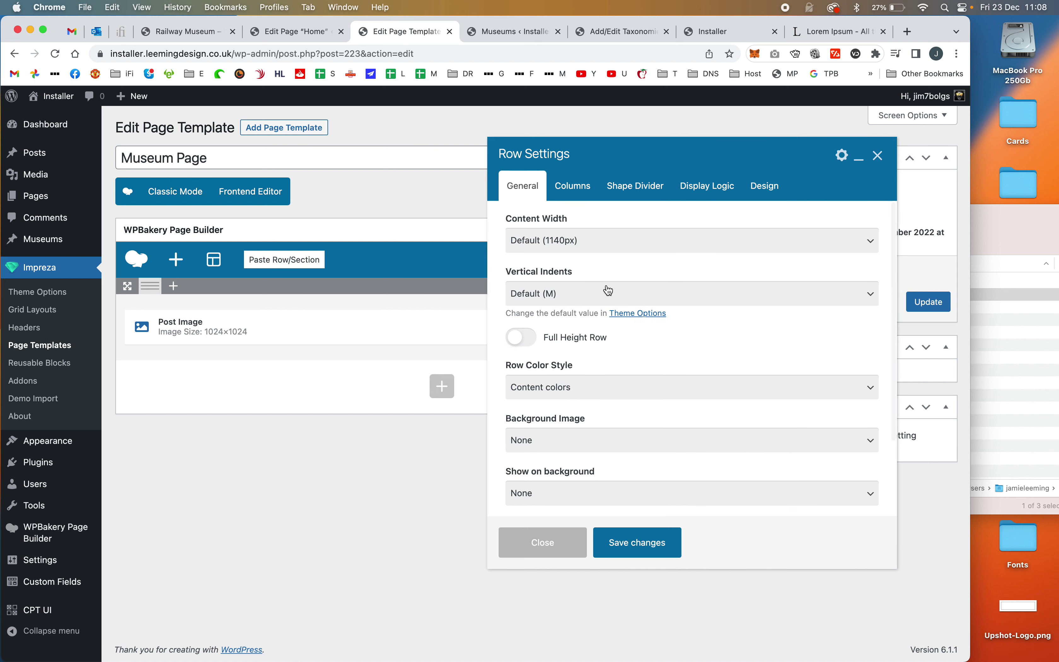
left_click(622, 302)
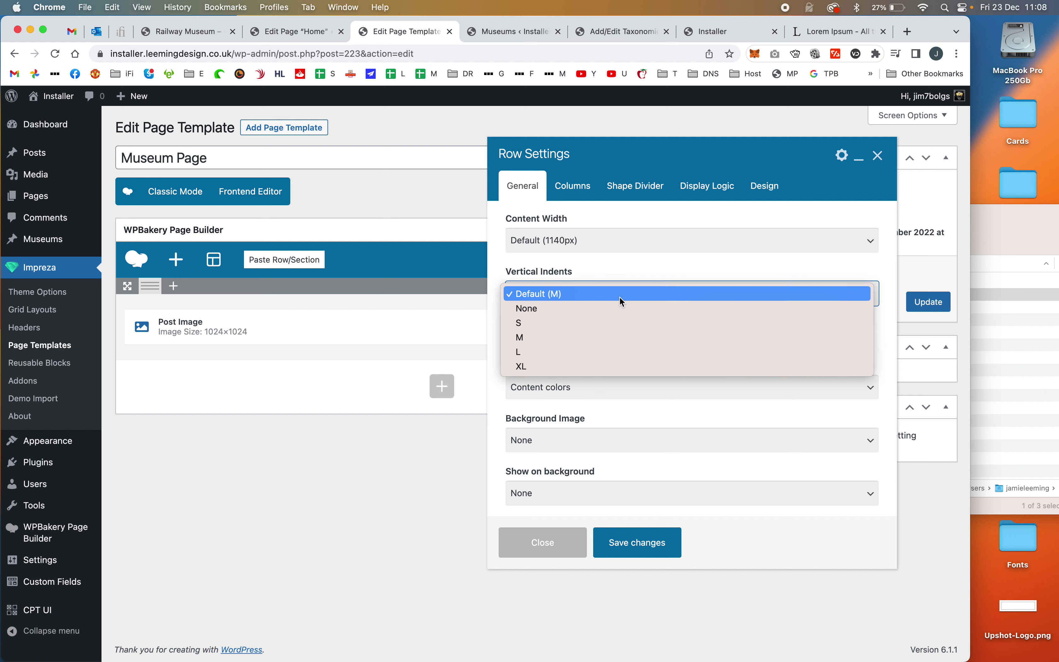
left_click(624, 308)
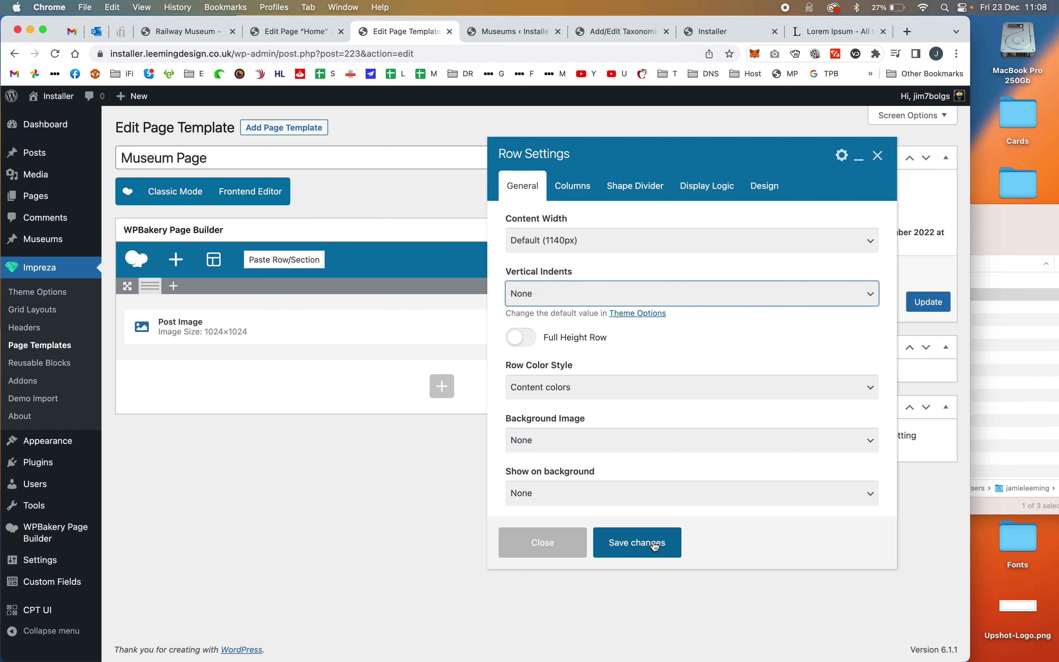
left_click(657, 553)
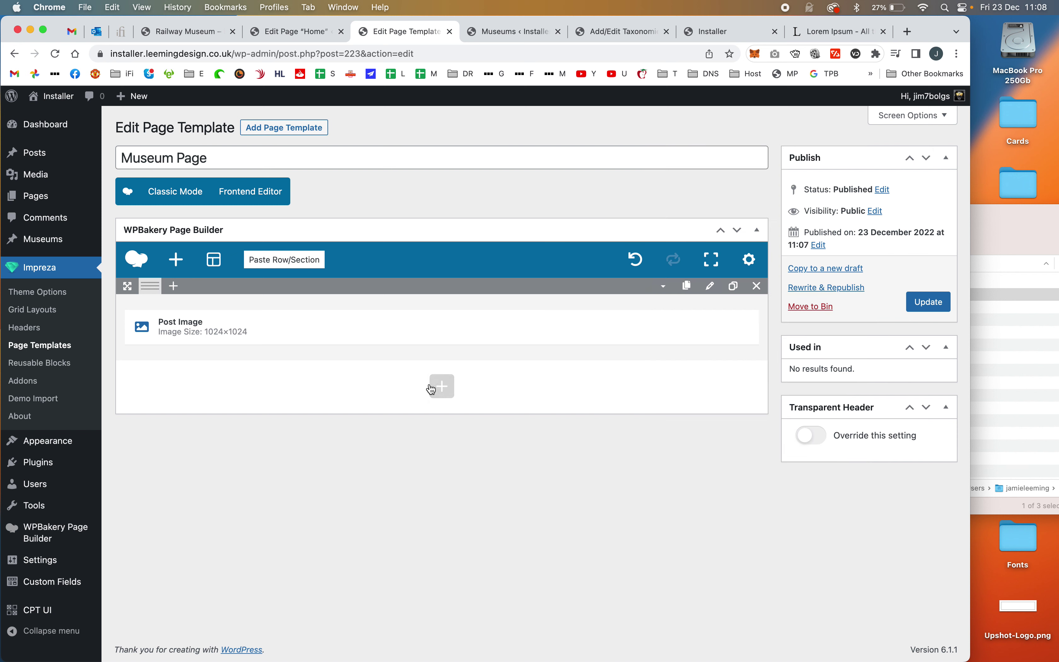
Step: Add a second row below the Post Image row and insert a Post Content element in it
left_click(442, 387)
left_click(191, 223)
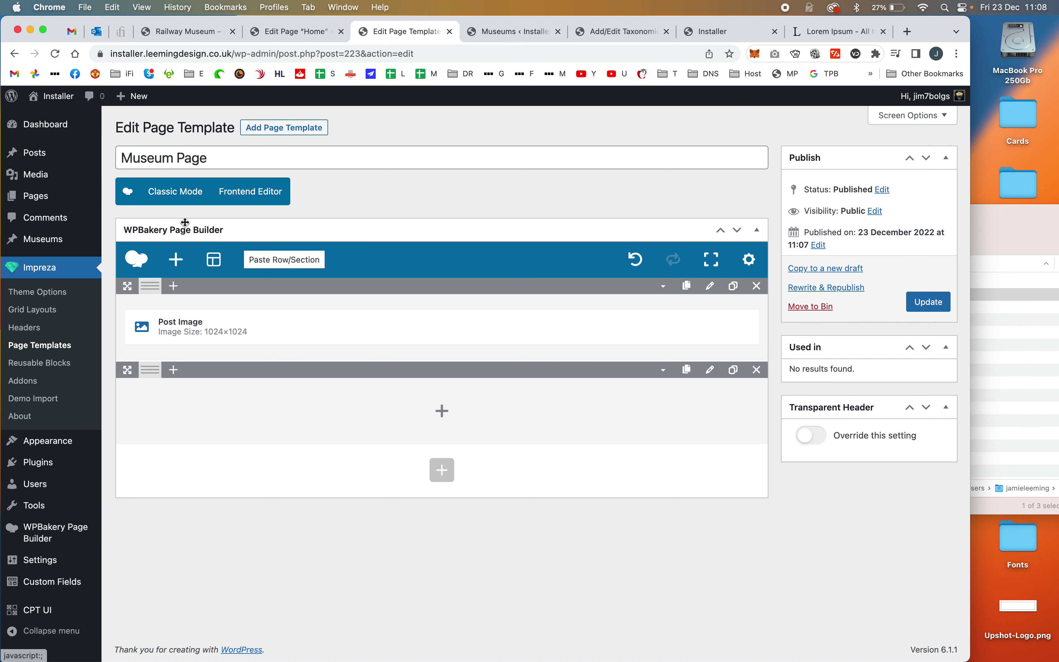
left_click(440, 406)
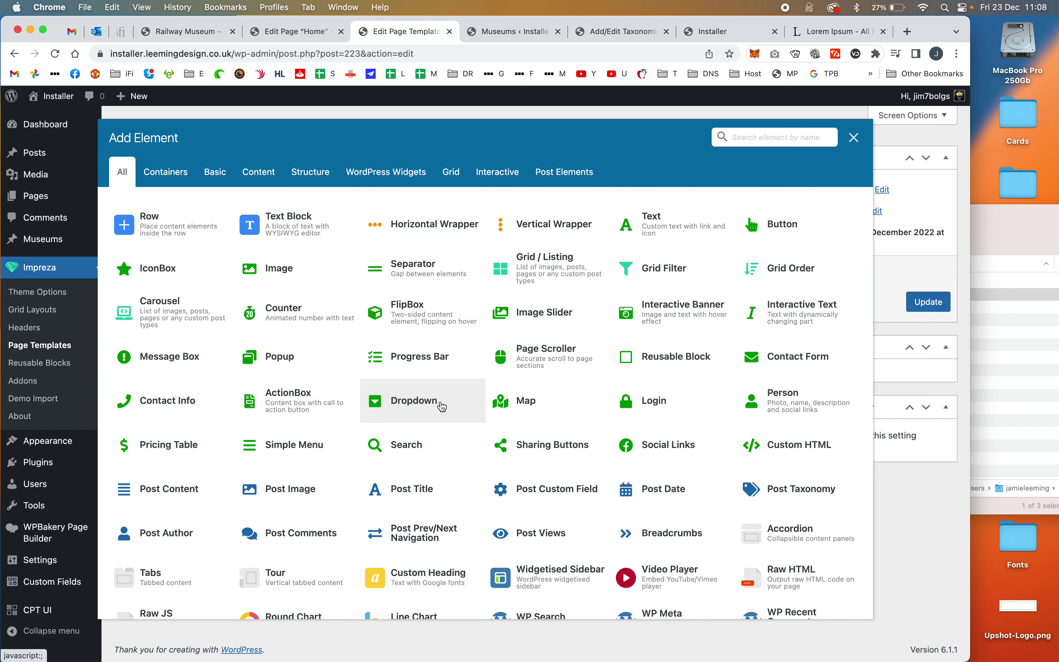
type("post")
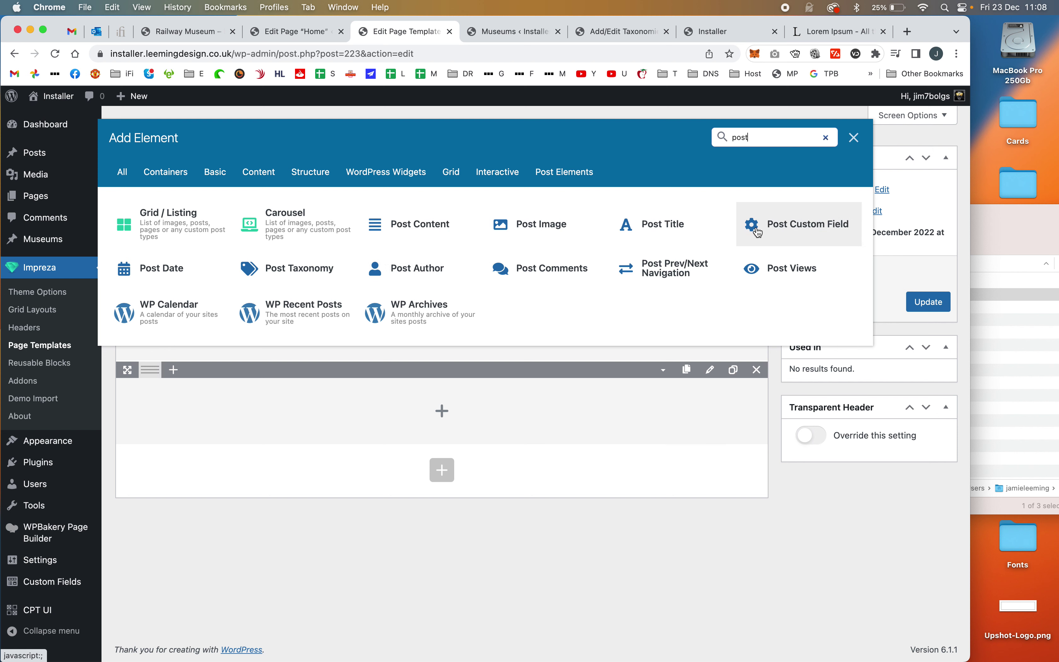
key("BackSpace")
key("BackSpace")
key("BackSpace")
key("BackSpace")
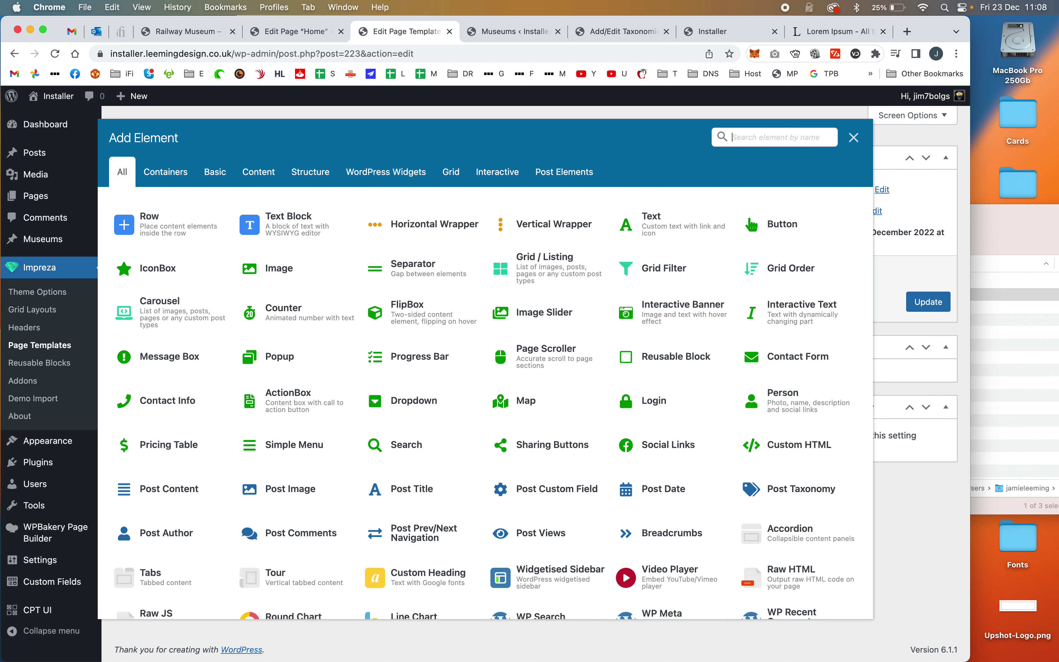
type("cont")
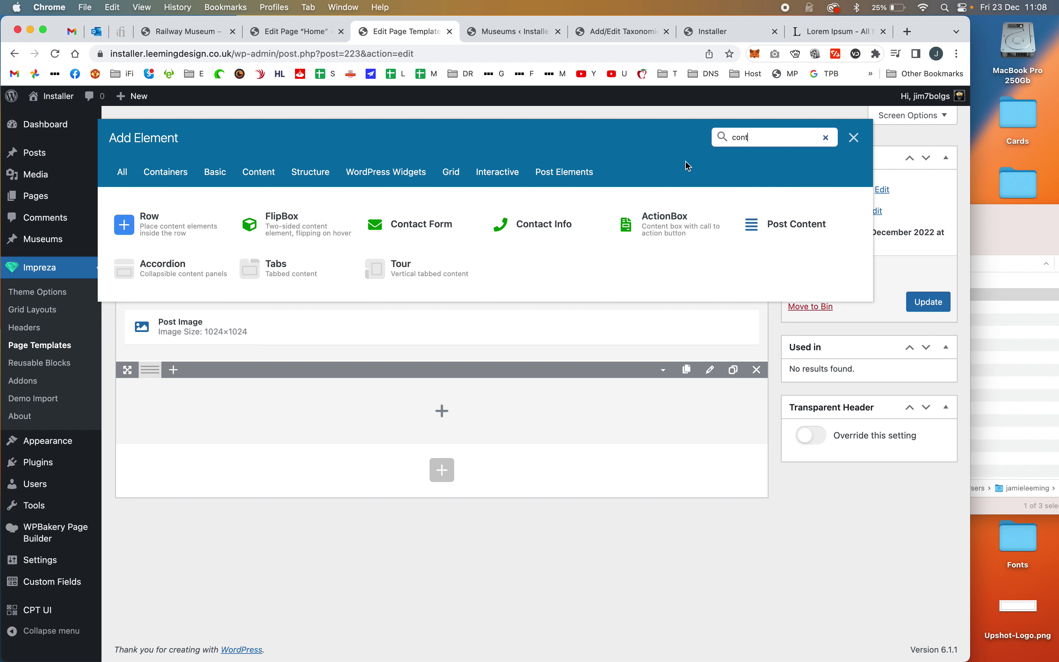
left_click(810, 221)
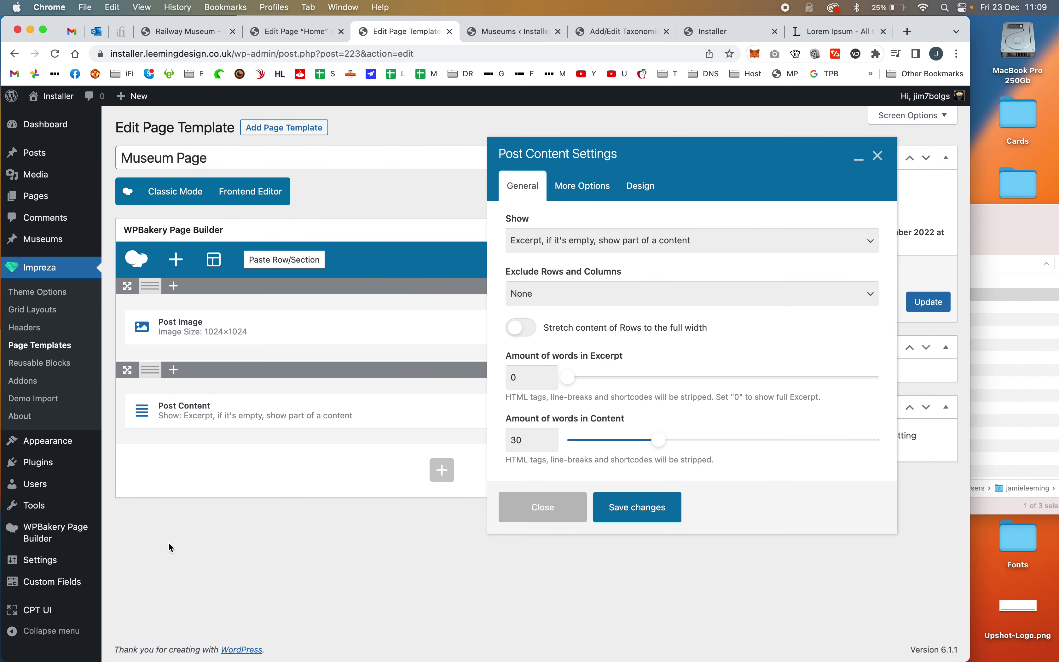
Step: Set the Post Content element to show Full content and save its settings
left_click(635, 251)
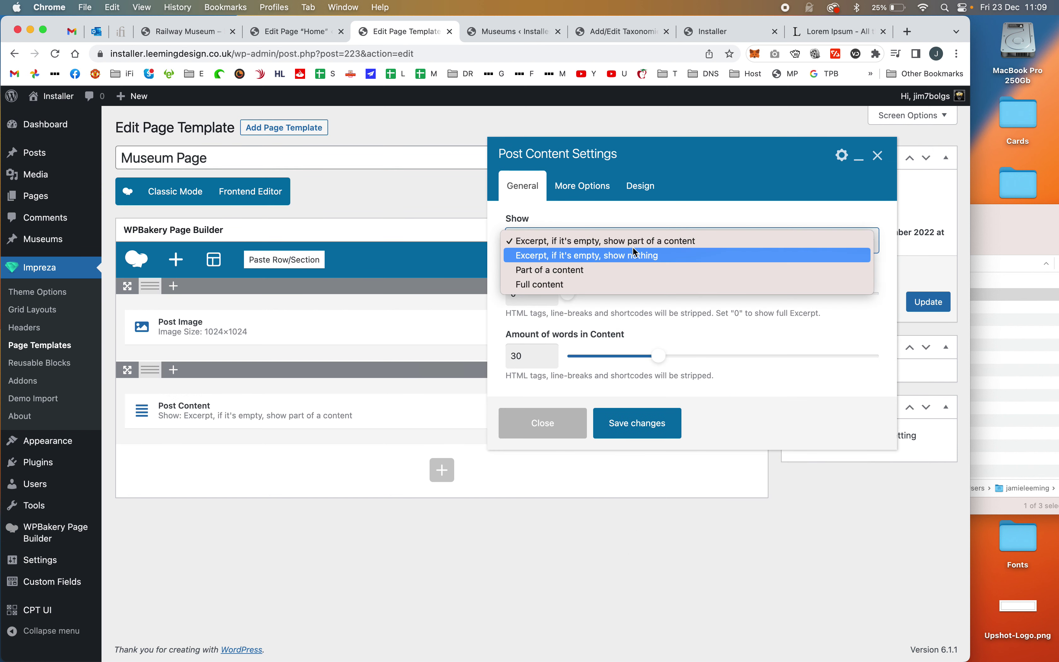
left_click(635, 284)
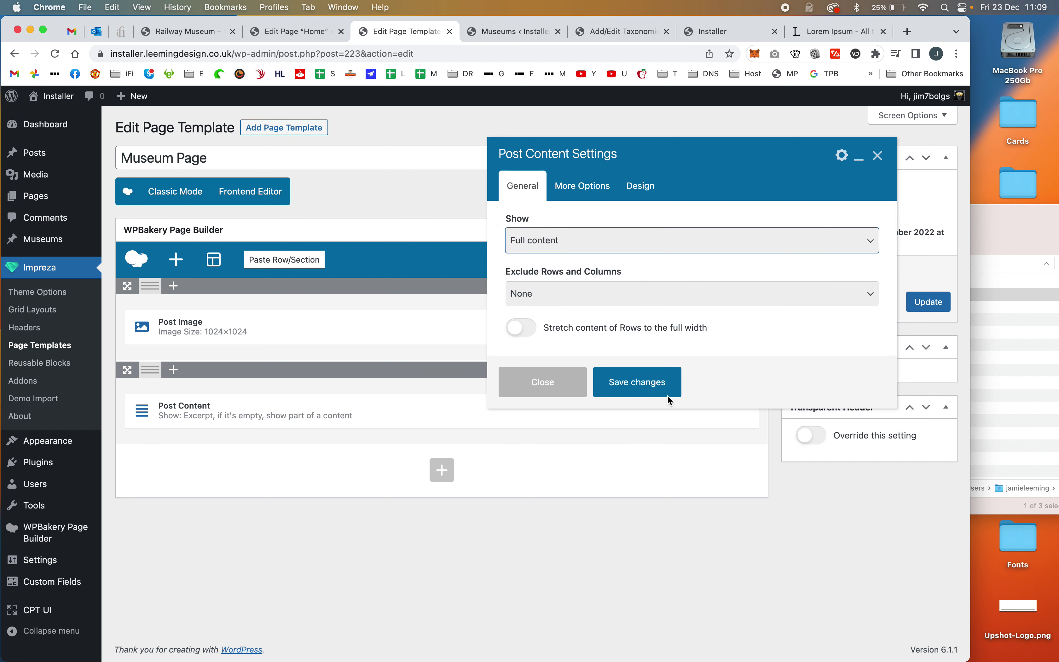
left_click(658, 380)
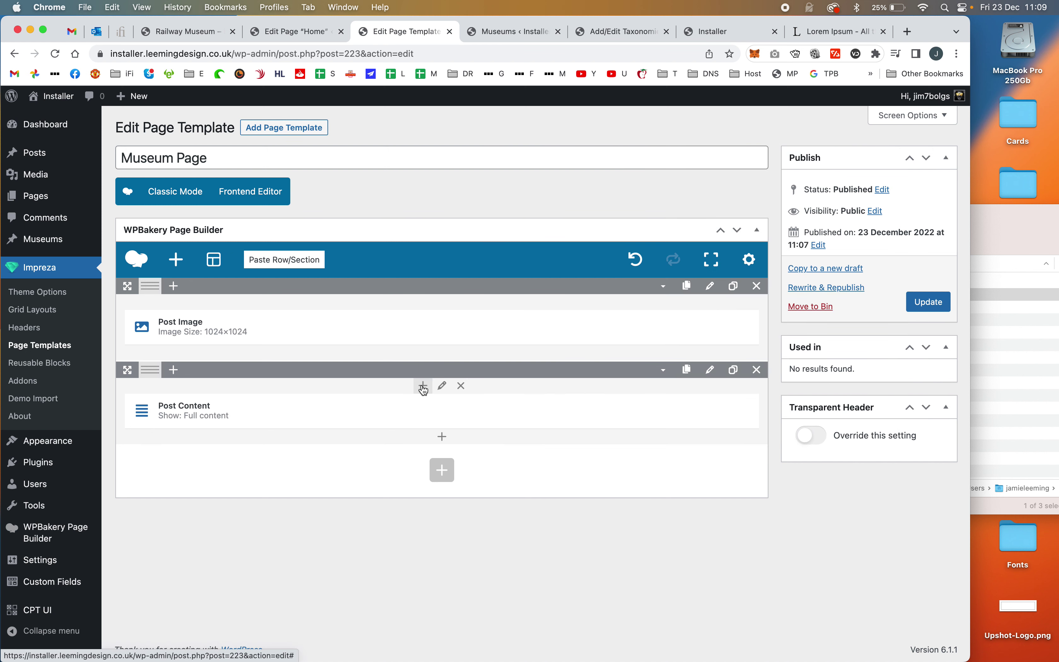
Step: Add a Post Taxonomy element above the Post Content, showing Locations (location) with its link set to None, and save its settings
left_click(423, 386)
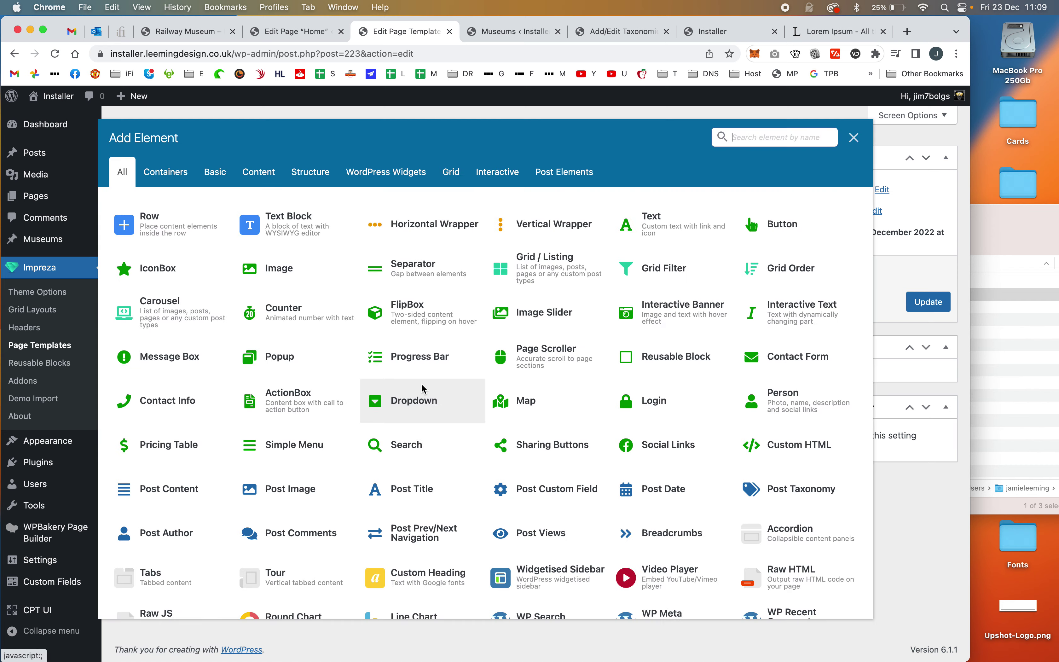
type("tax")
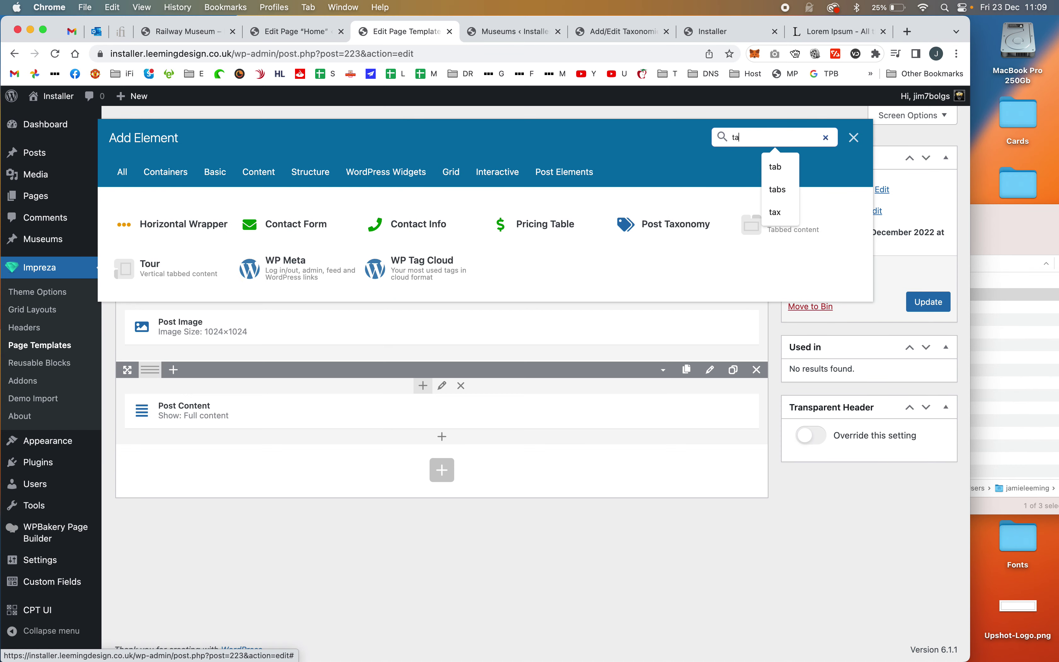
left_click(144, 229)
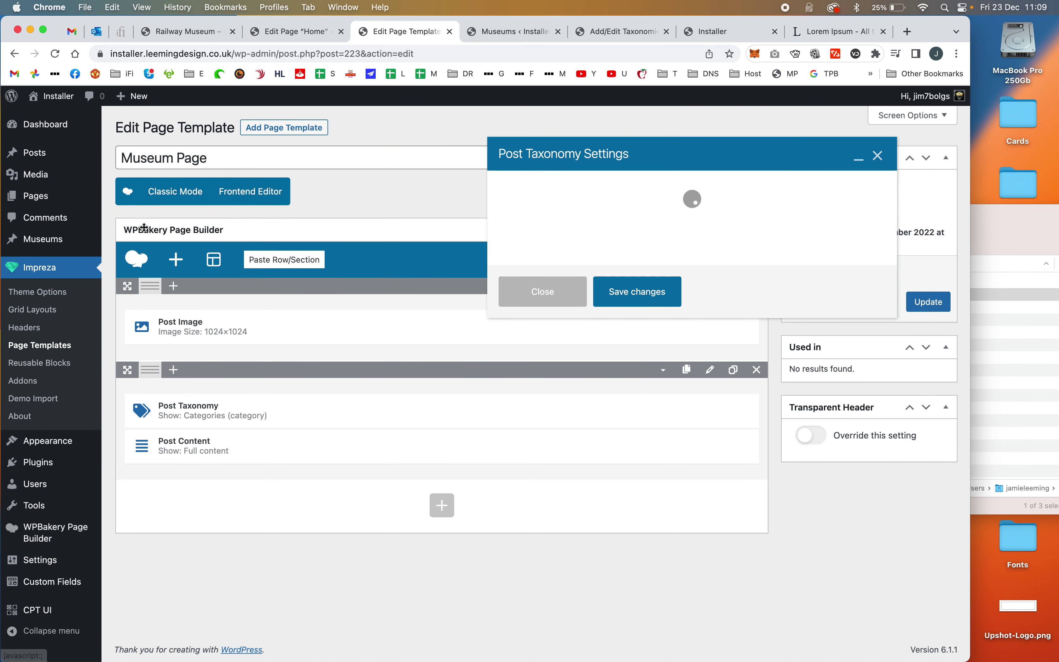
left_click(592, 240)
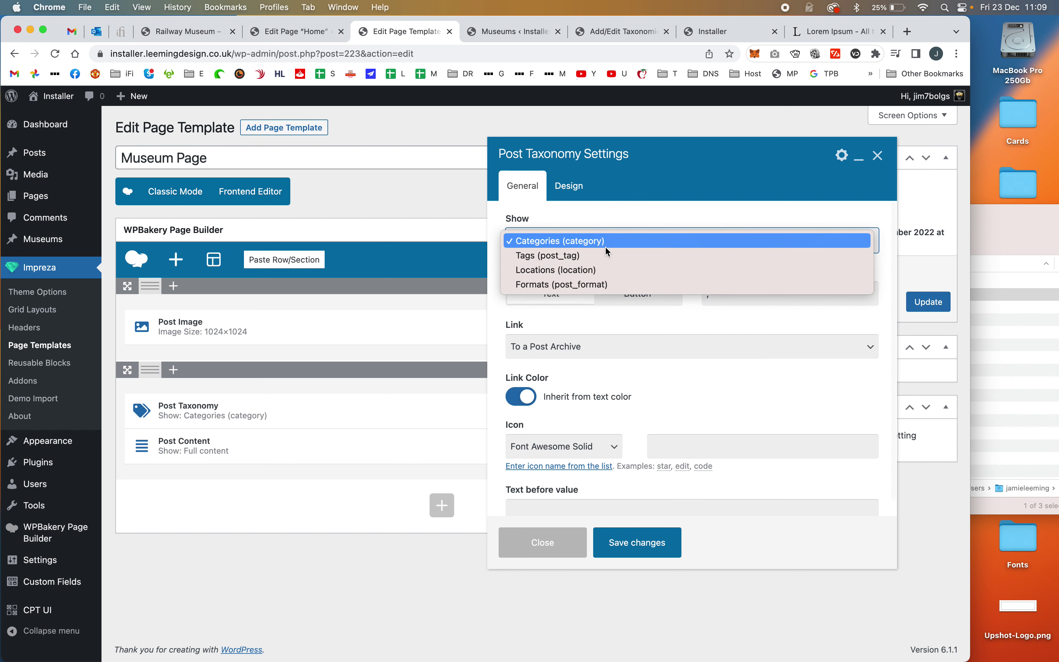
left_click(611, 270)
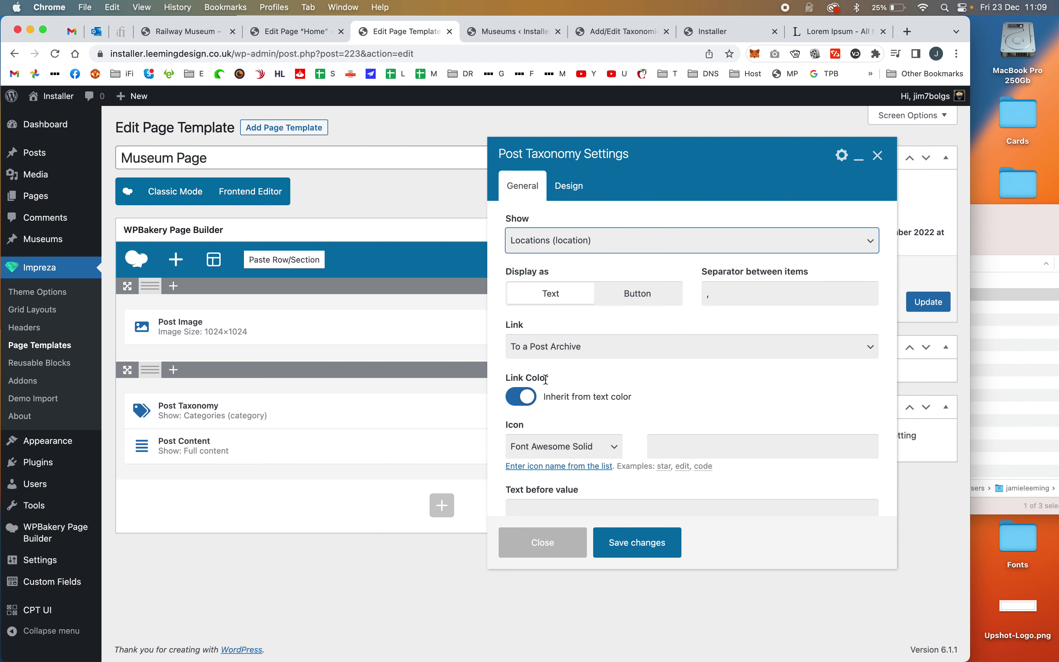
left_click(578, 346)
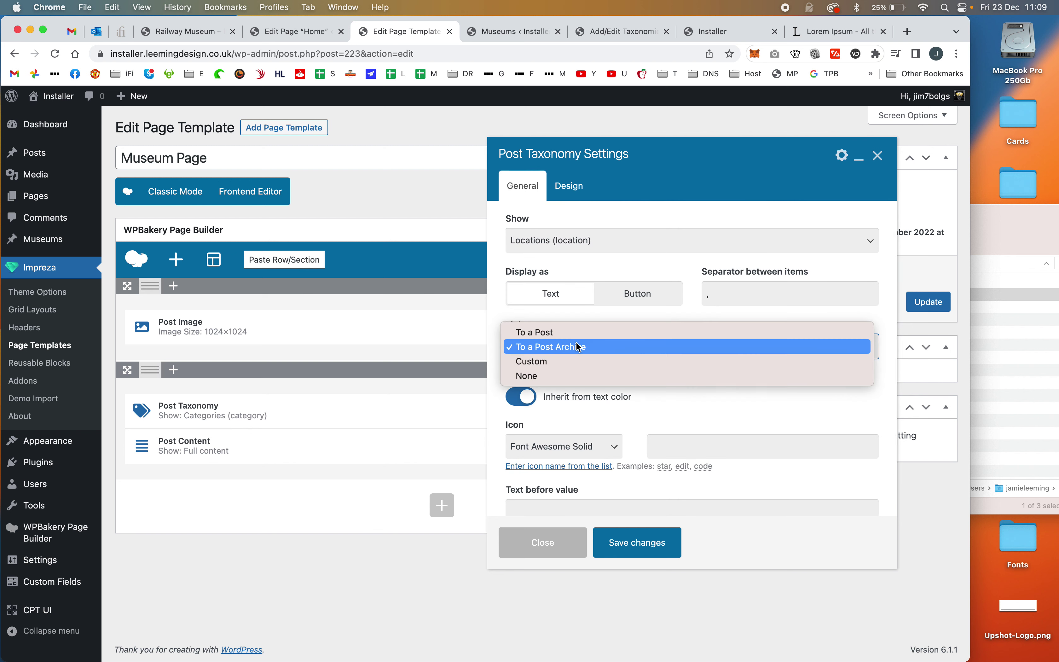
left_click(574, 376)
left_click(636, 524)
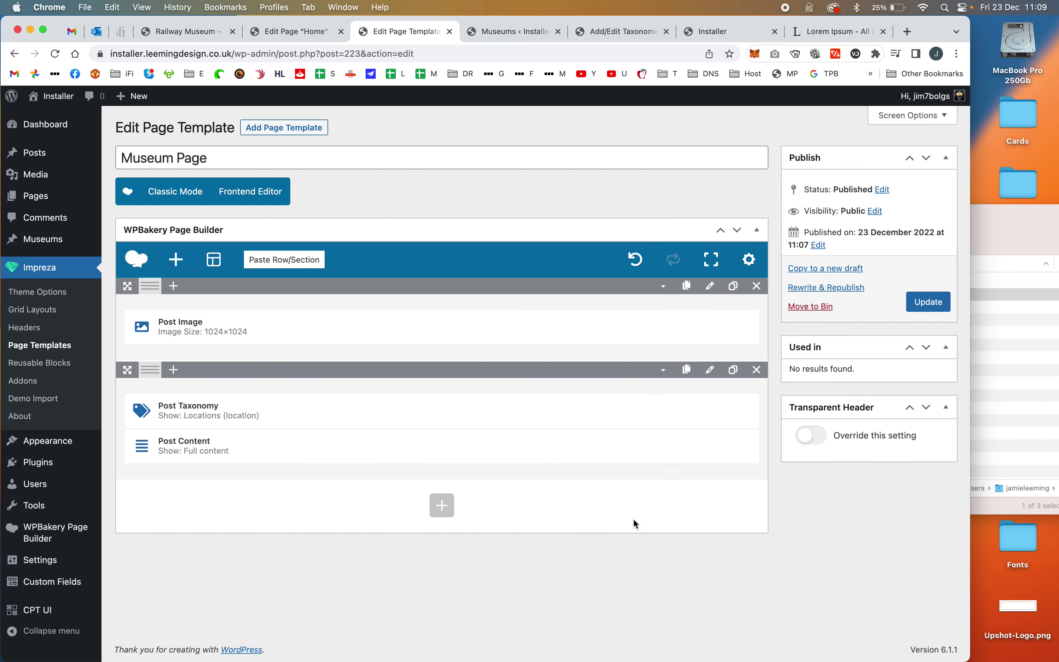
Step: Add a Button element to the second row, labelled "Visit Museum" and linked to the URL / Link museum field, and save its settings
mouse_move(456, 421)
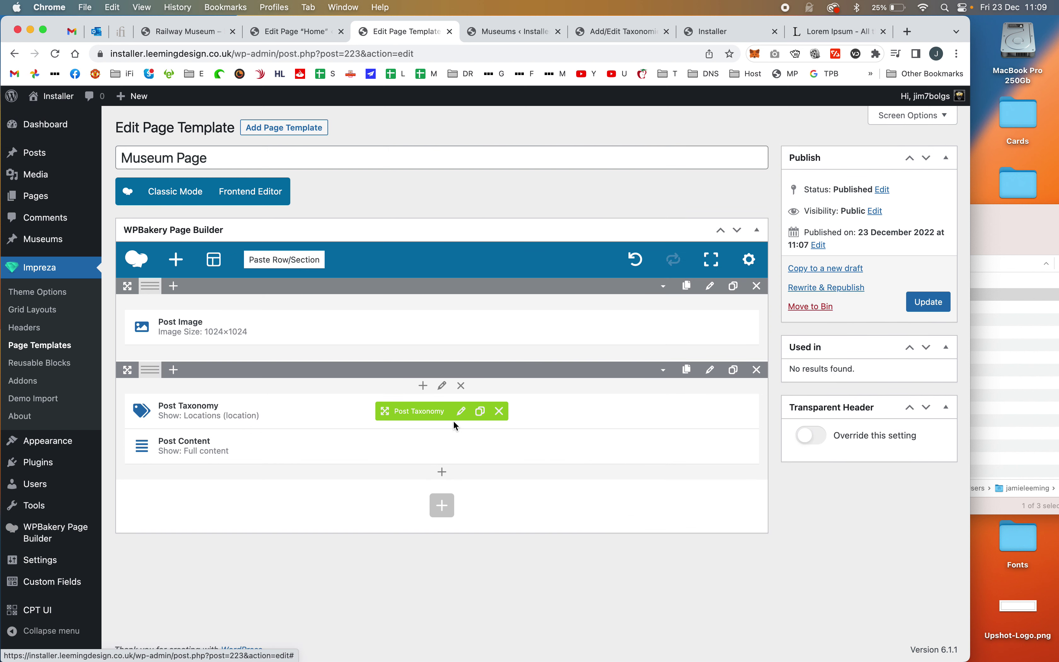
left_click(422, 386)
type("but")
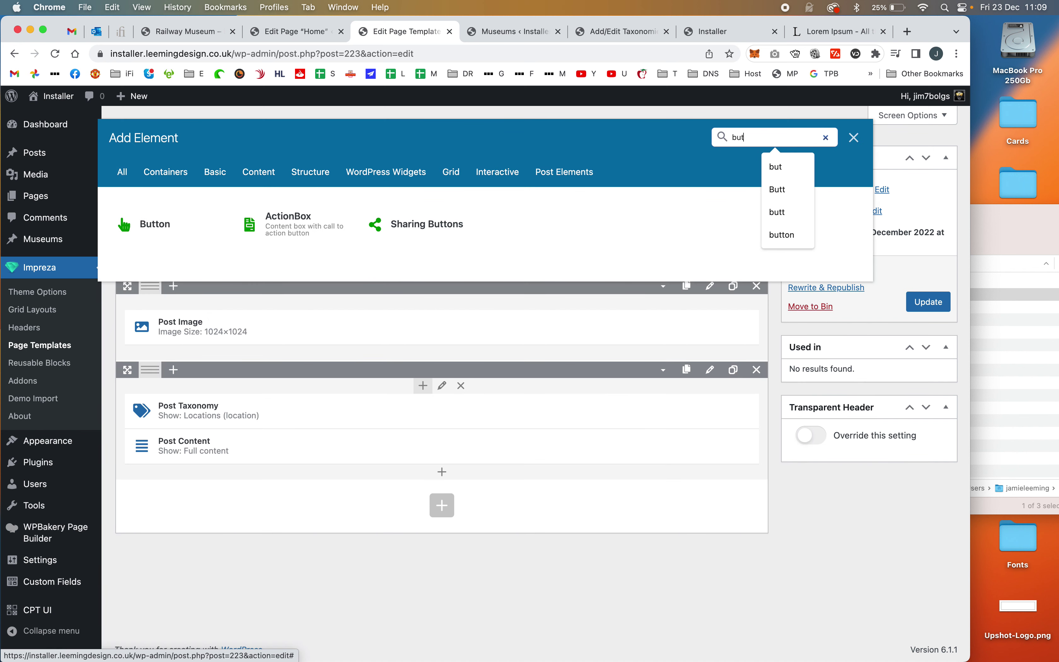
left_click(155, 212)
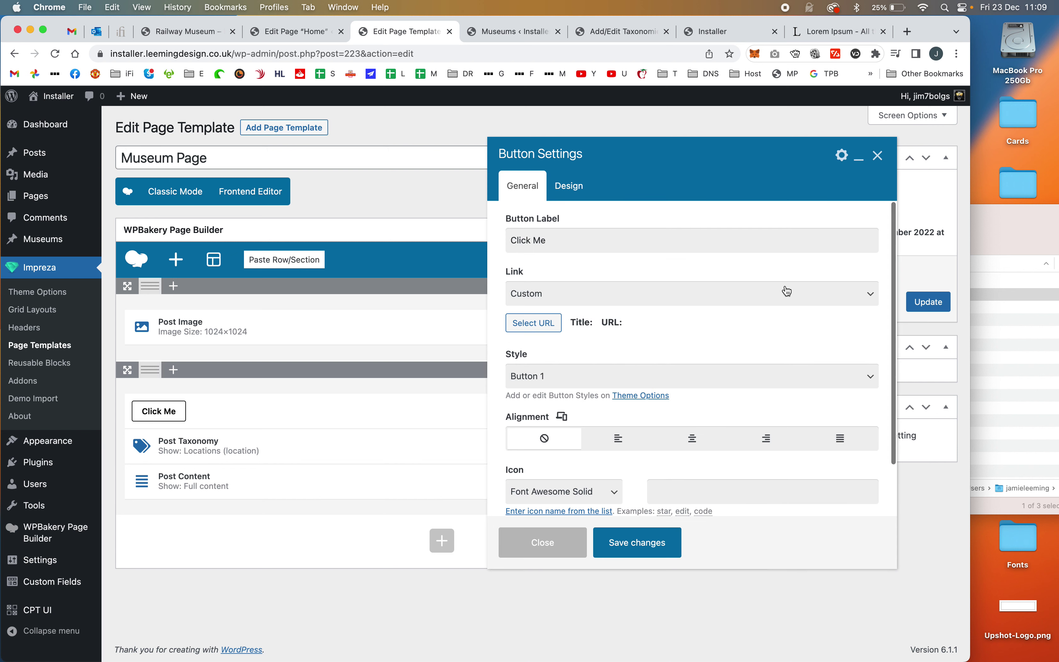
left_click(590, 235)
key("super+a")
type("Visit Mus")
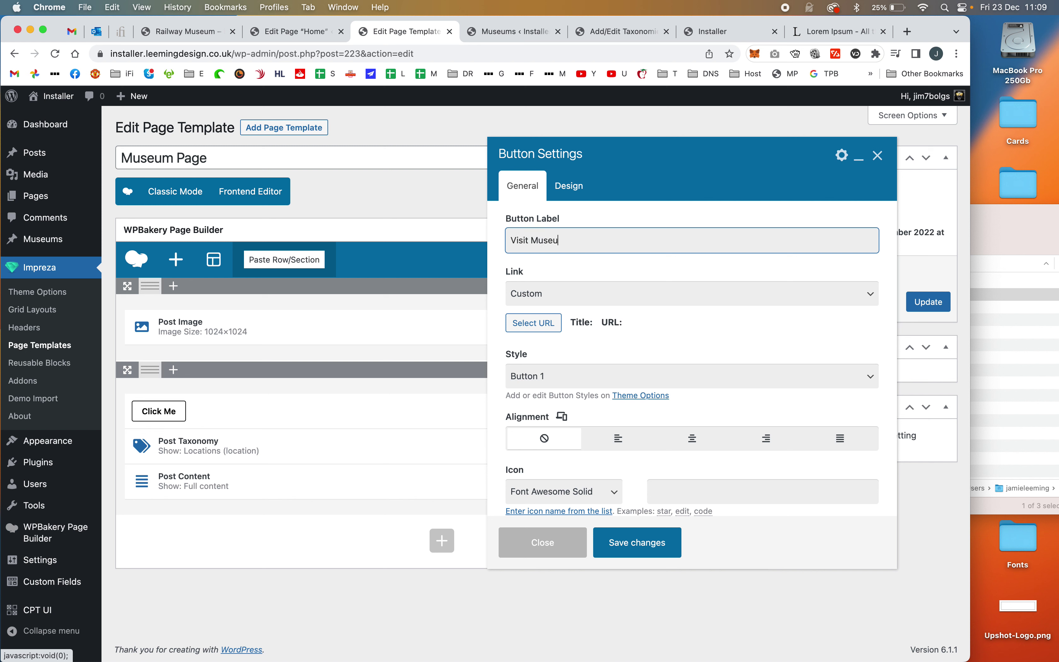
left_click(564, 294)
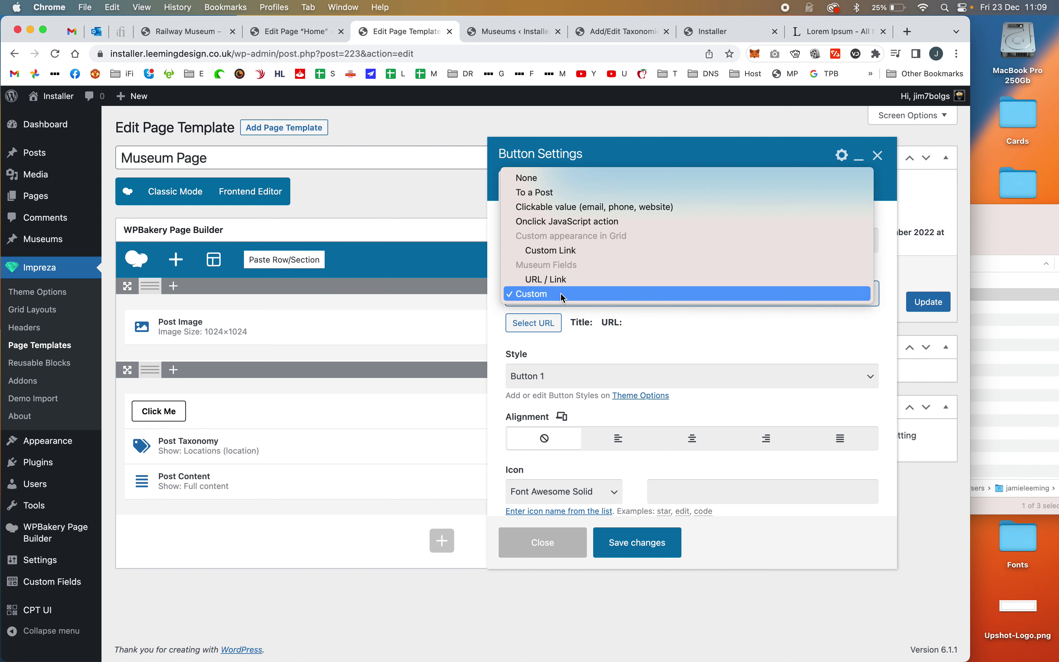
left_click(567, 280)
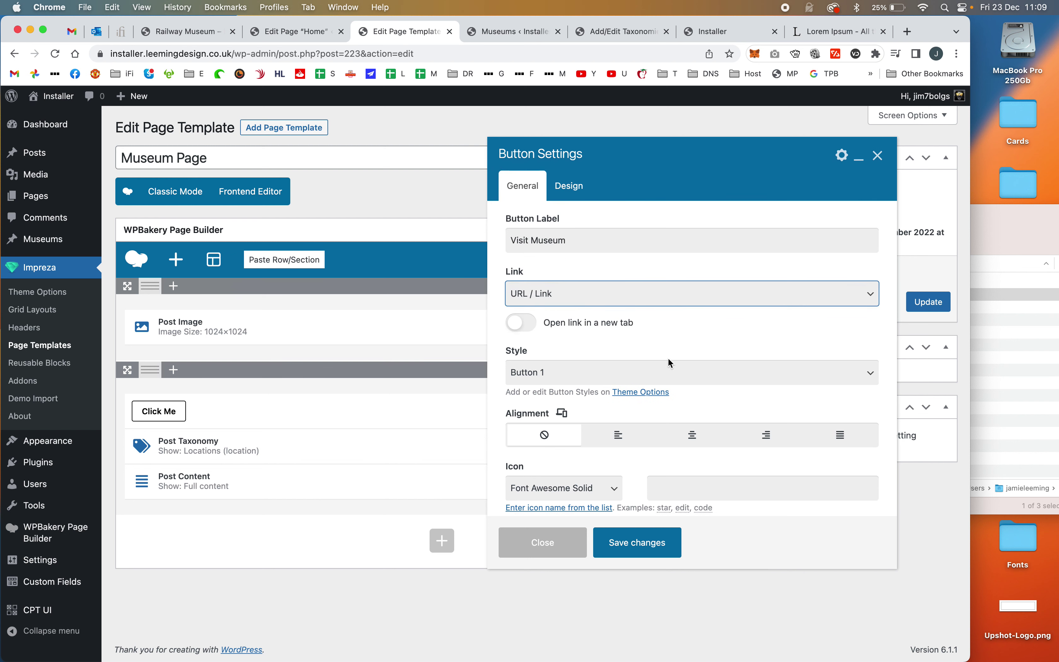
left_click(657, 541)
Step: Move the Visit Museum button between the Post Taxonomy and Post Content elements and update the page template
left_click_drag(415, 418, 418, 447)
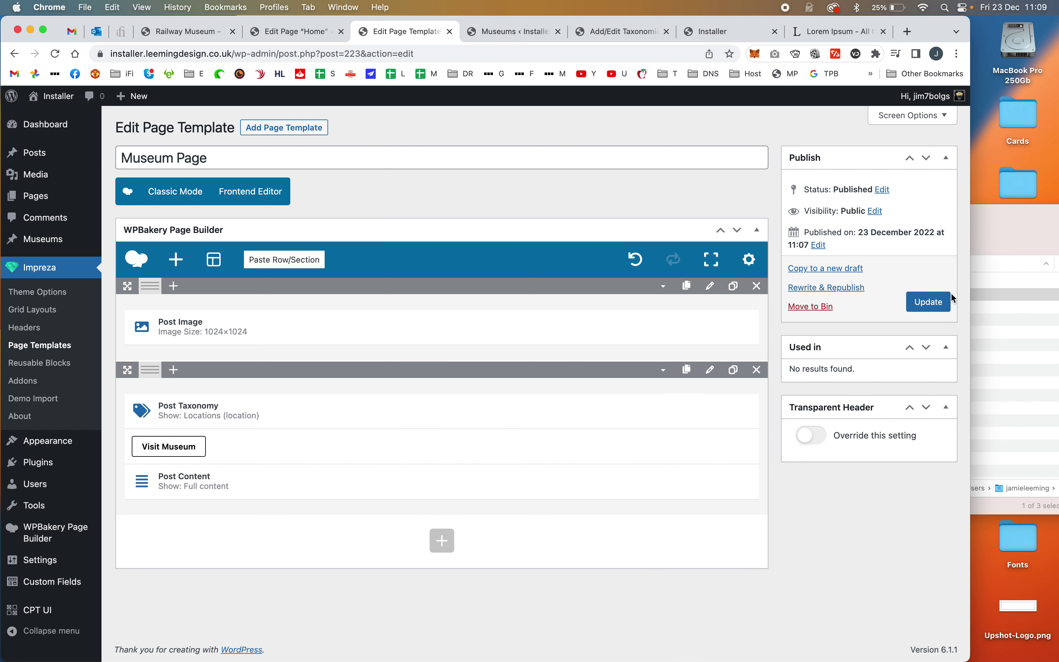
left_click(930, 302)
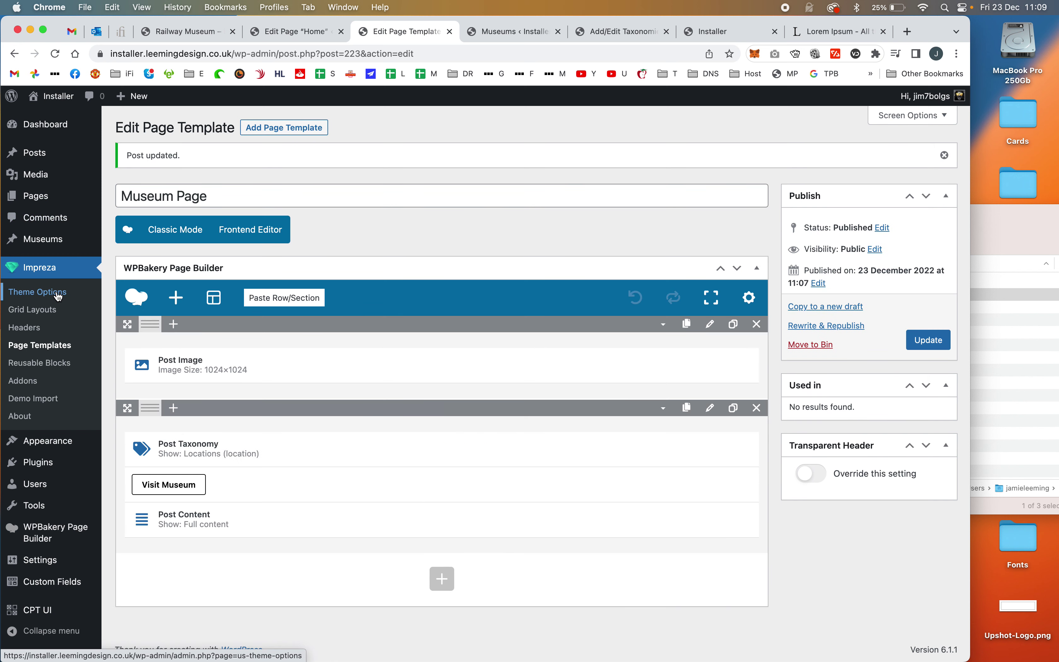
Step: In the theme's Pages Layout options, set the Museums Page Template to Museum Page and save the changes
left_click(477, 33)
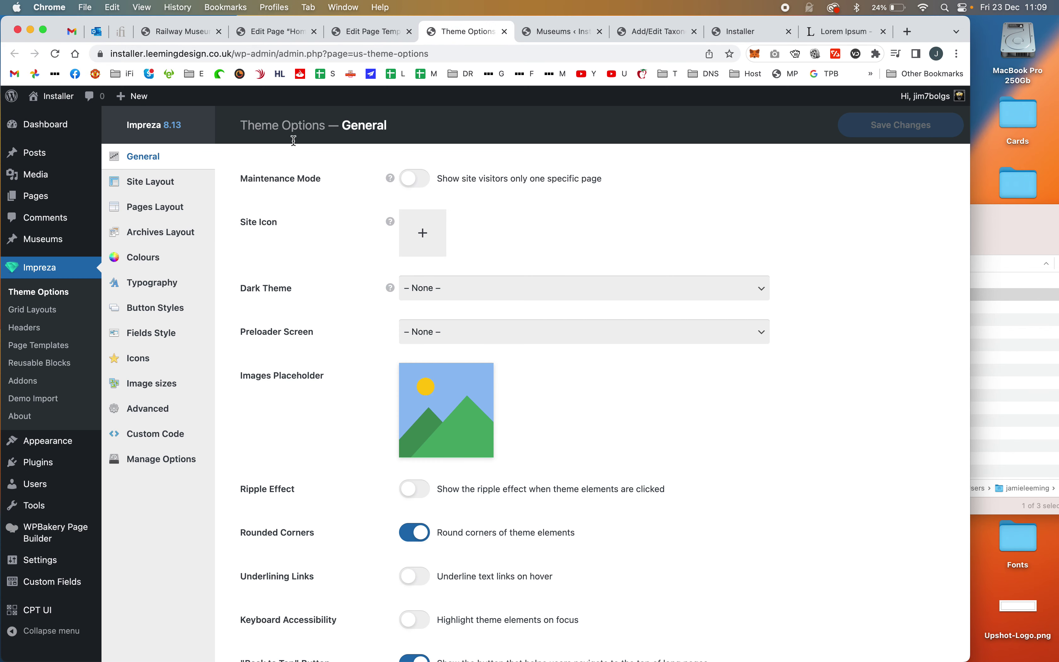
left_click(159, 208)
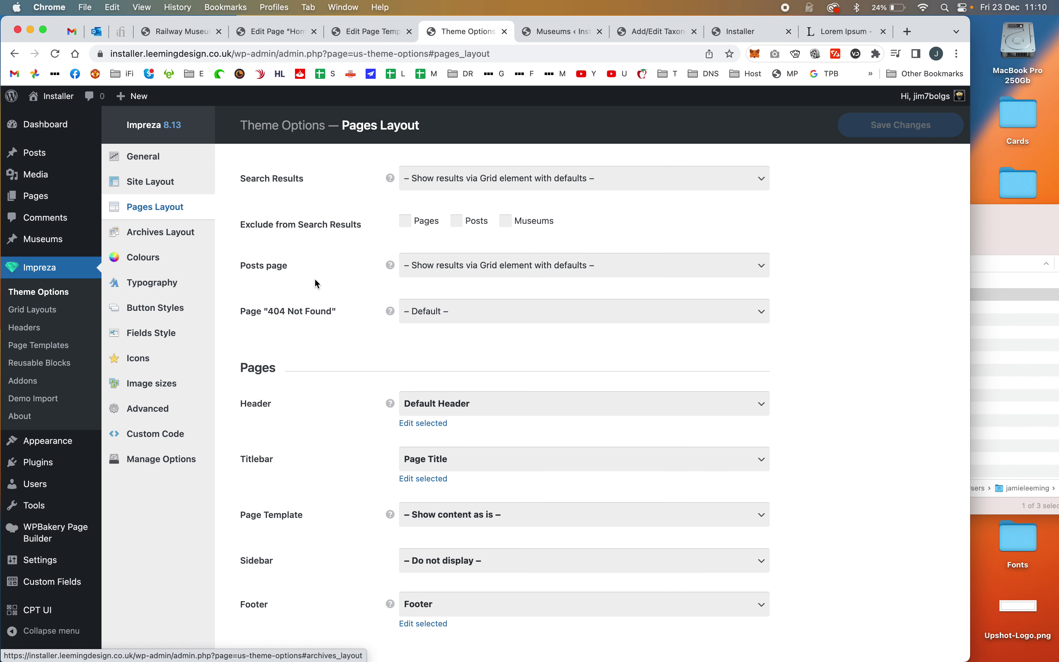
scroll(346, 283, "down", 5)
scroll(348, 287, "down", 5)
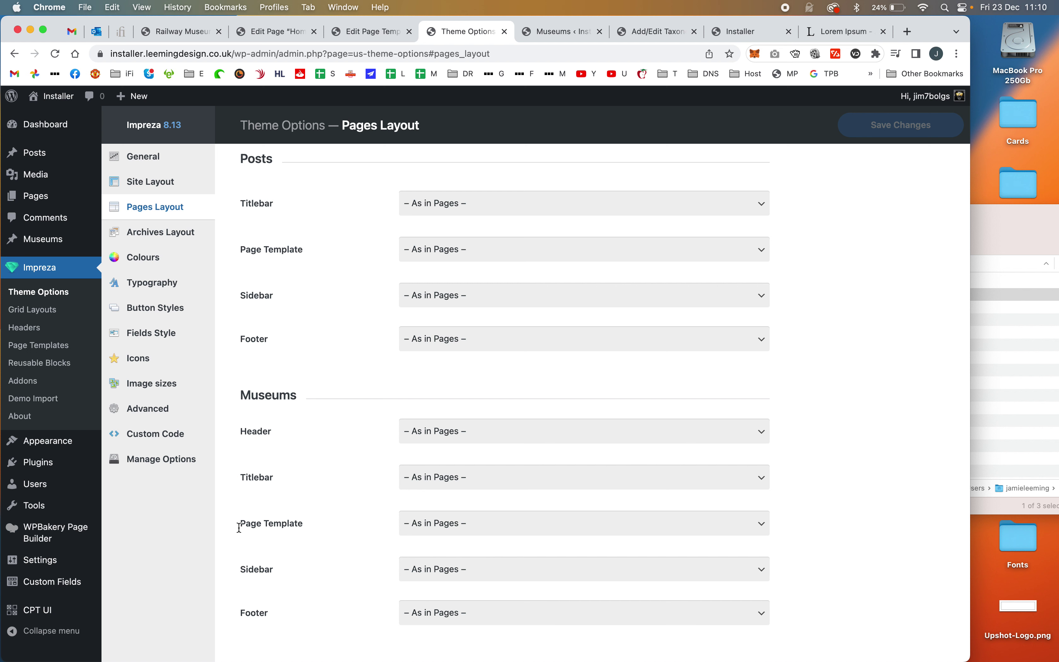
left_click(529, 521)
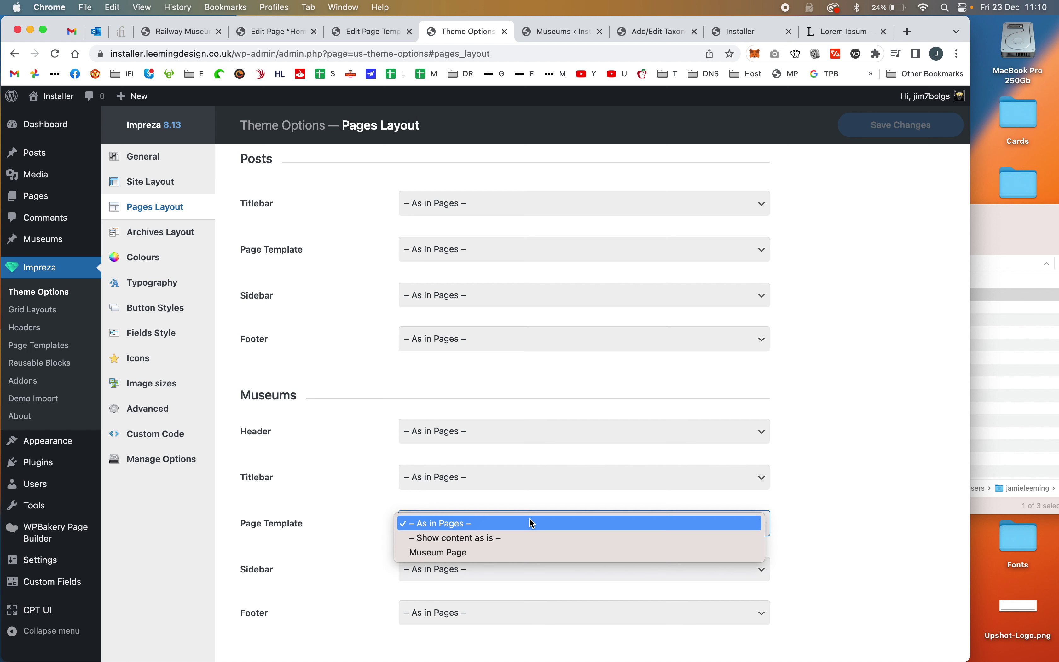
left_click(529, 553)
left_click(920, 124)
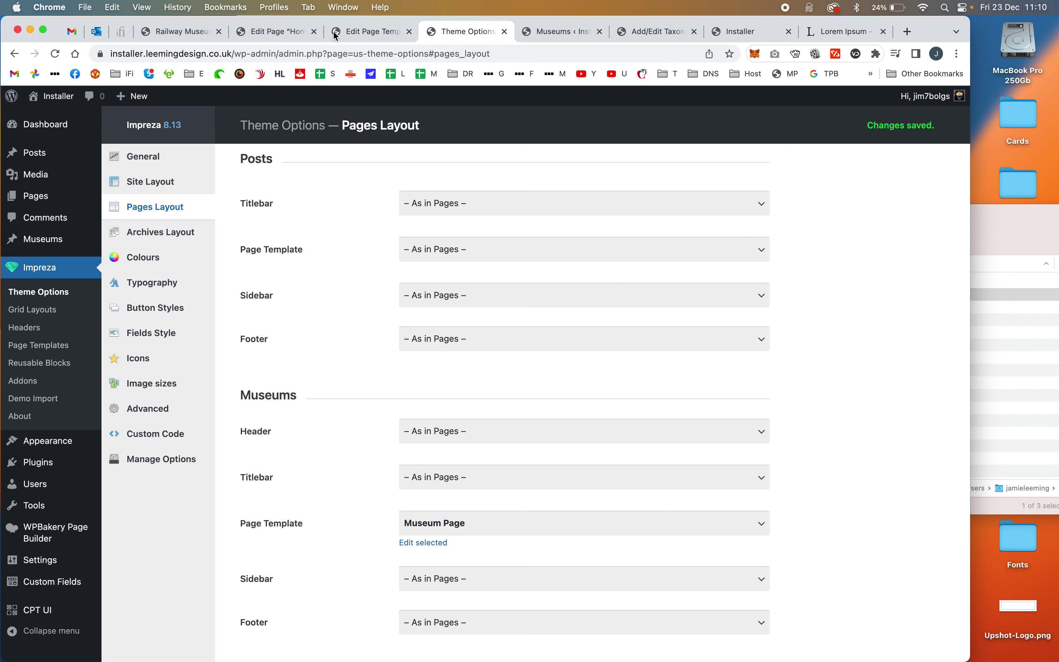
Step: Reload the Railway Museum page, check its layout, test the Visit Museum button's link and return to the page
left_click(182, 31)
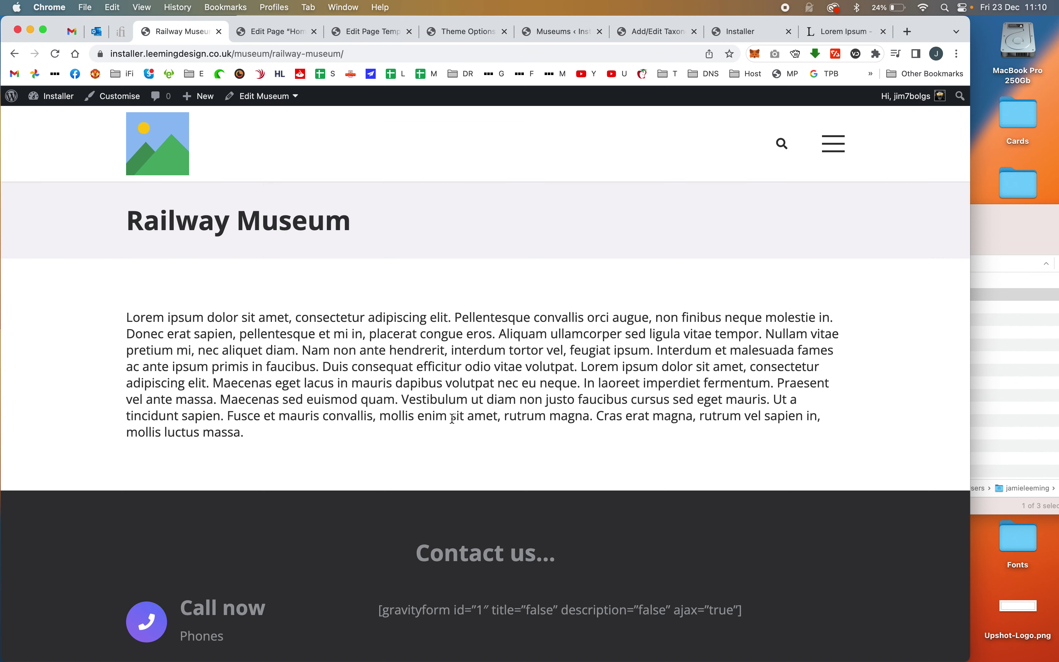
key("super+r")
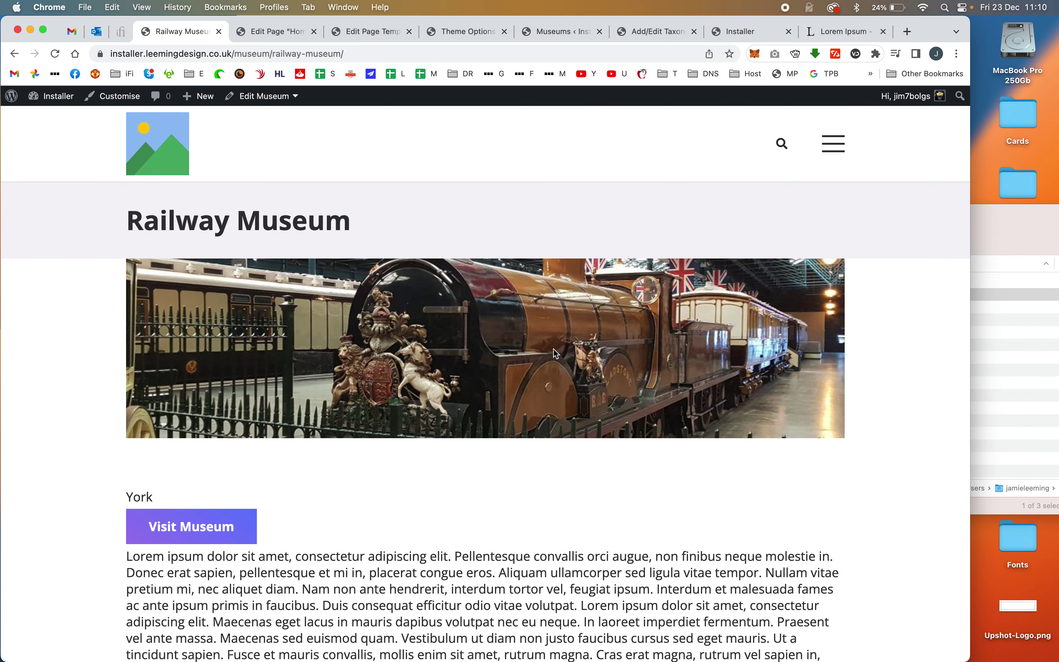
scroll(230, 410, "down", 5)
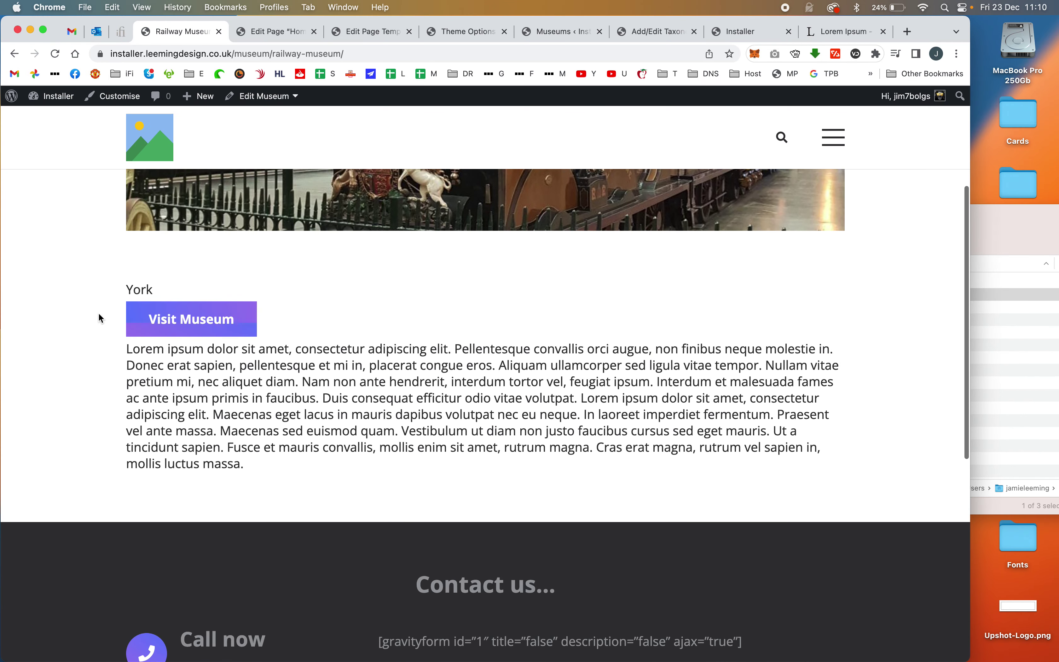
scroll(398, 224, "up", 5)
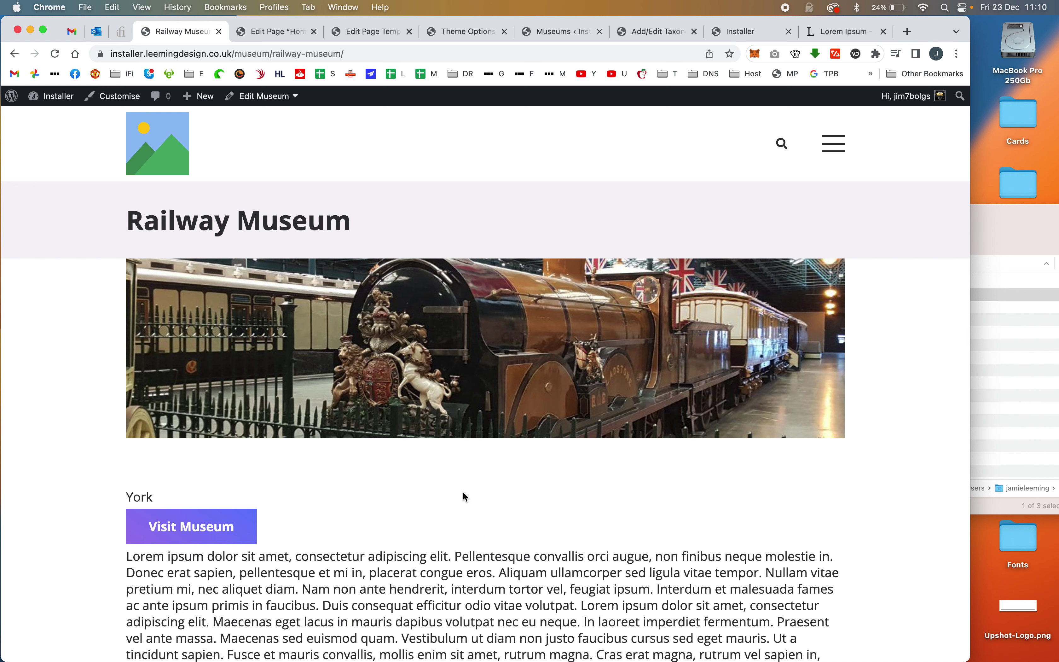
scroll(476, 538, "down", 3)
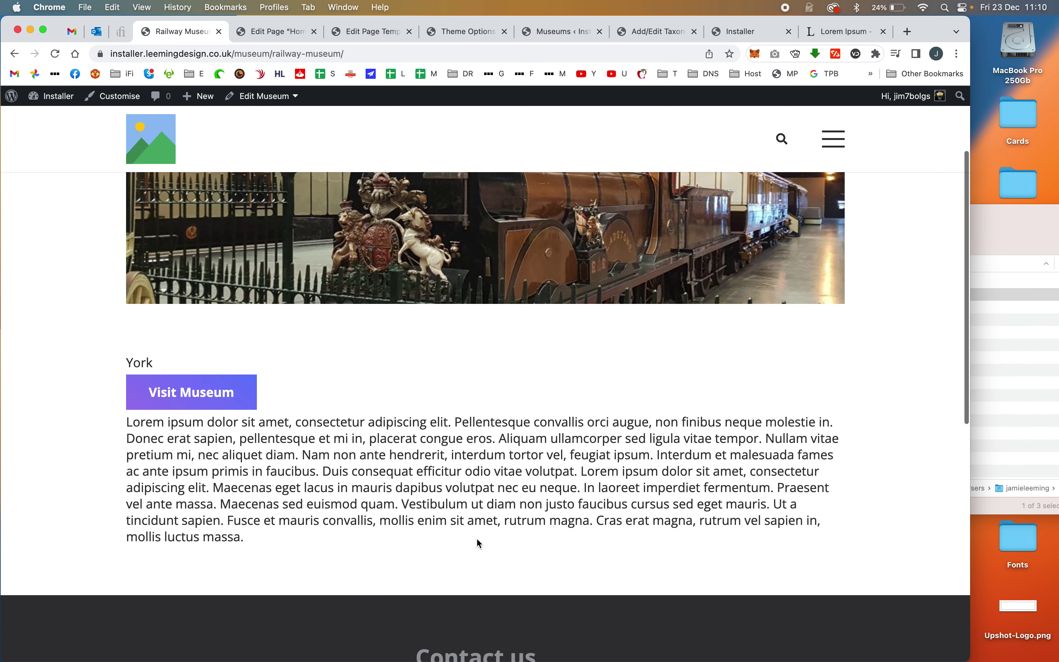
left_click(197, 401)
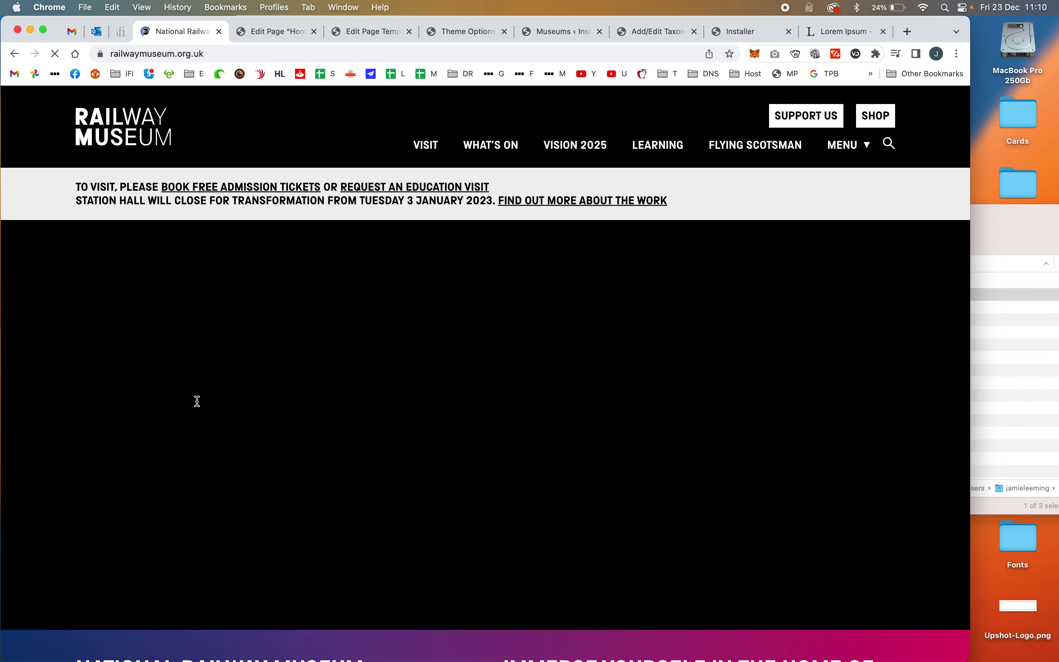
key("super+bracketleft")
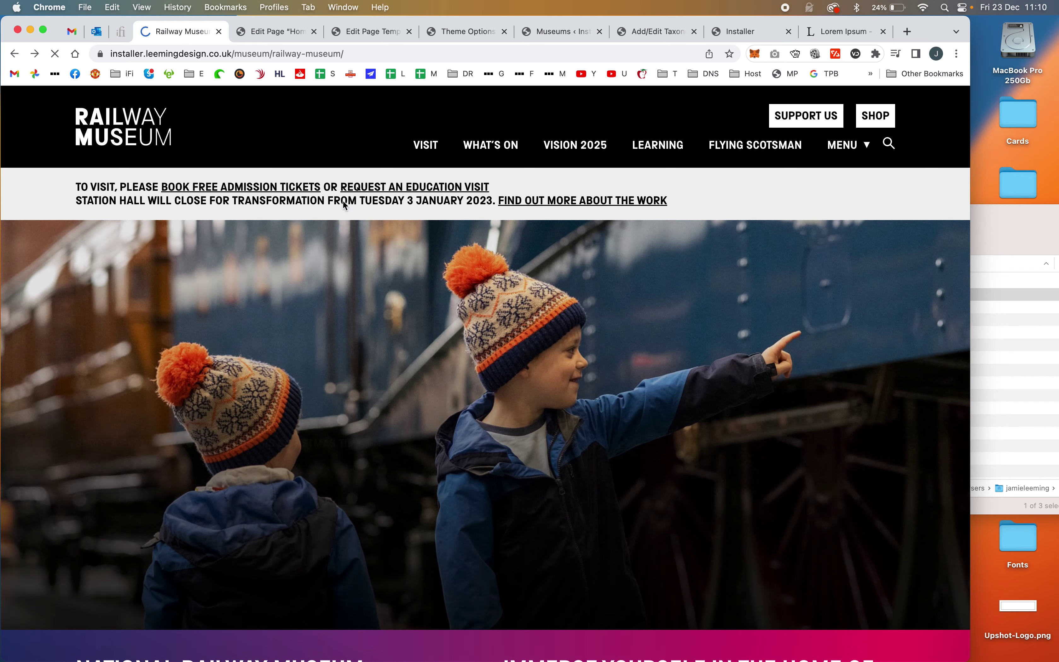
Step: Make the template's Visit Museum button open its link in a new tab, save its settings and update the template
left_click(381, 31)
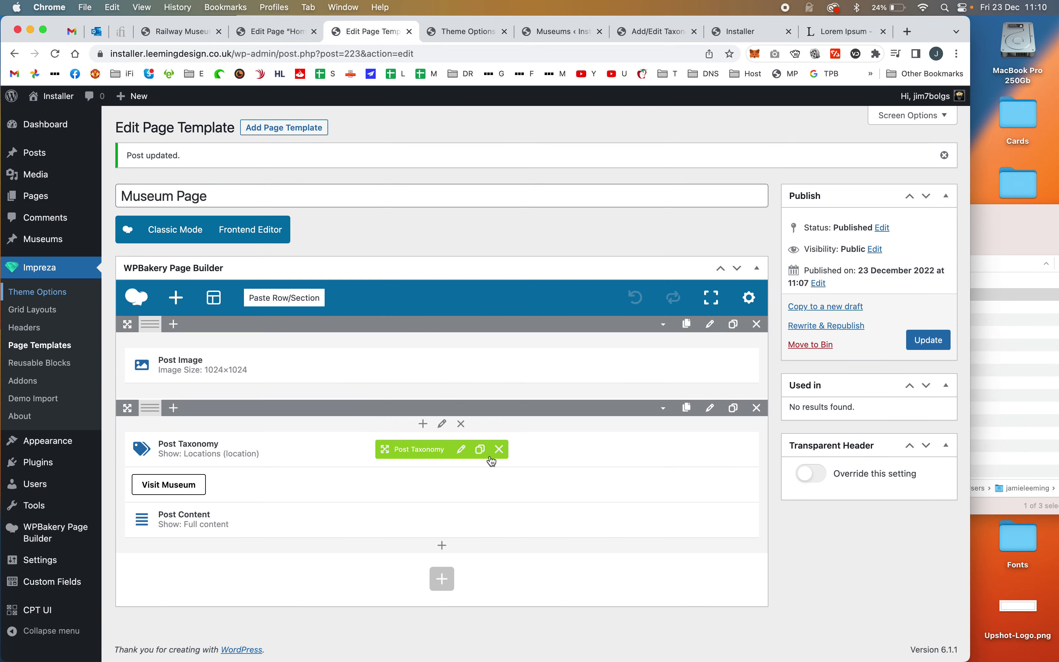
mouse_move(468, 486)
left_click(449, 485)
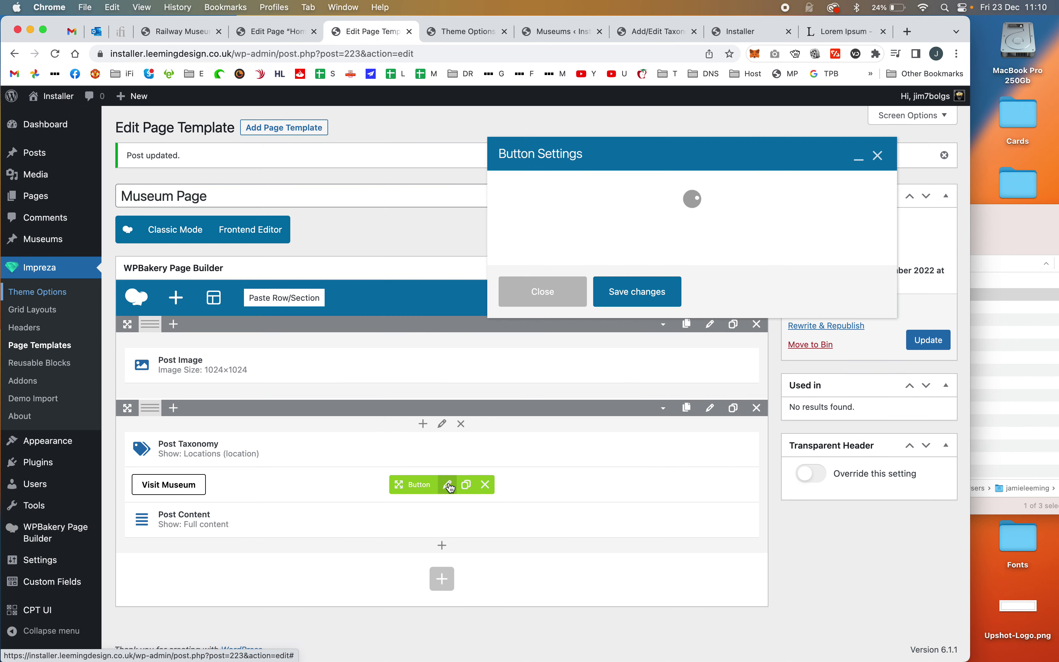
left_click(520, 324)
left_click(658, 538)
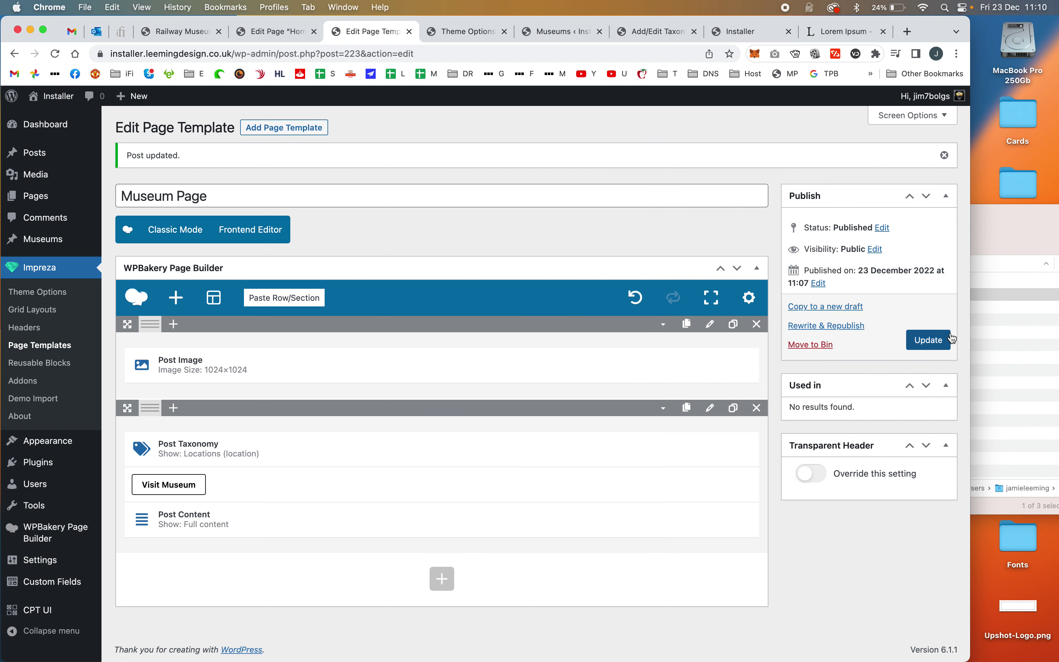
left_click(934, 341)
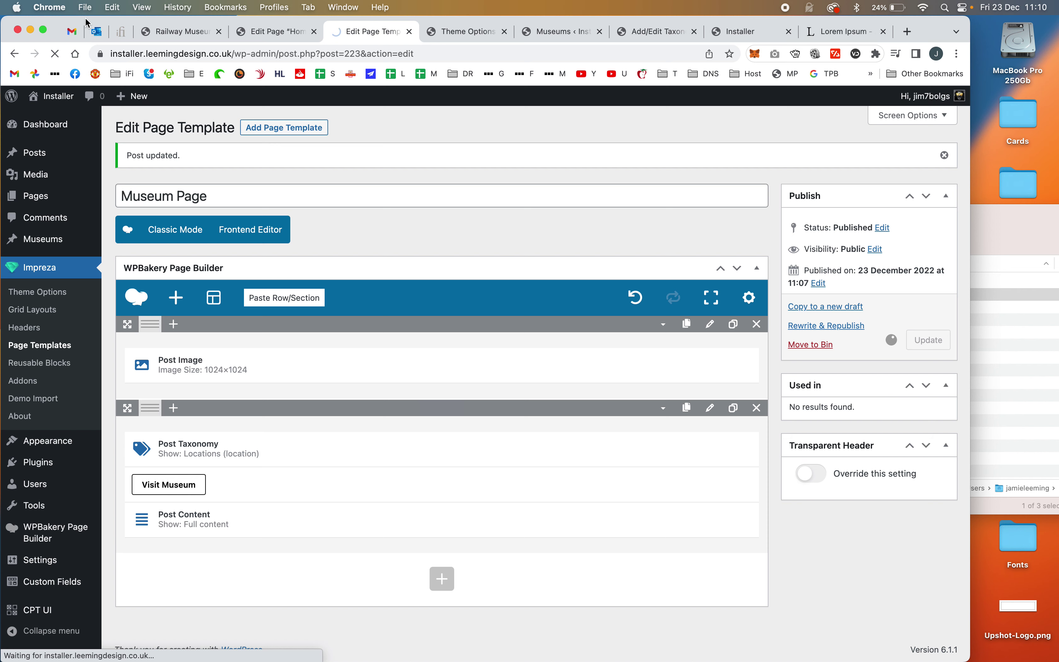
Step: Reload the Railway Museum page, test where the Visit Museum button opens its link, and go back to the museum page
left_click(189, 35)
key("super+r")
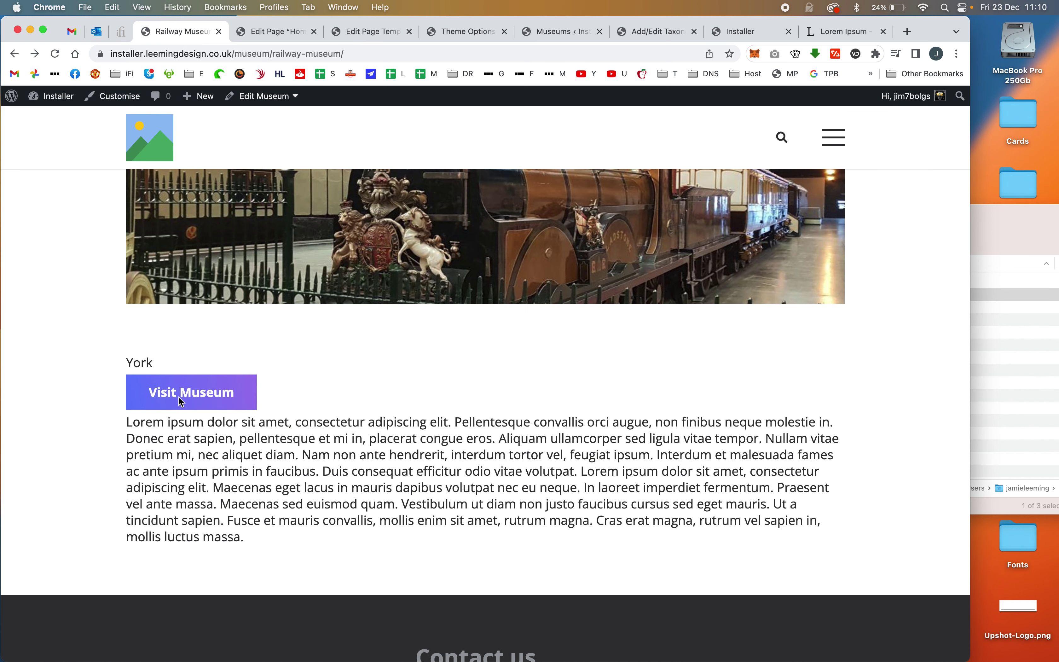
left_click(178, 396)
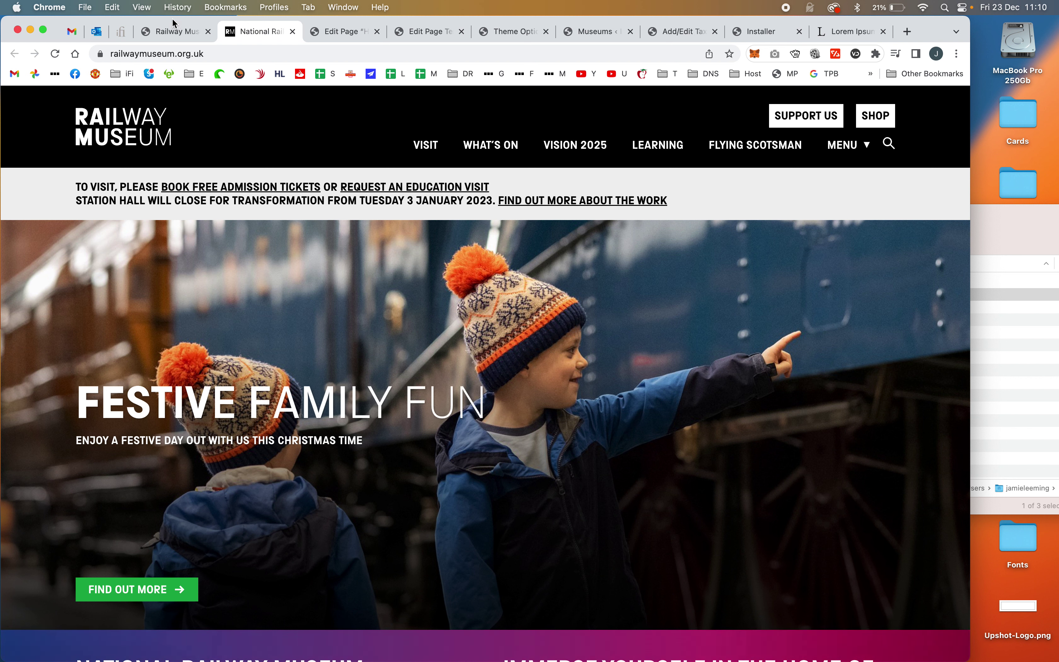
left_click(173, 30)
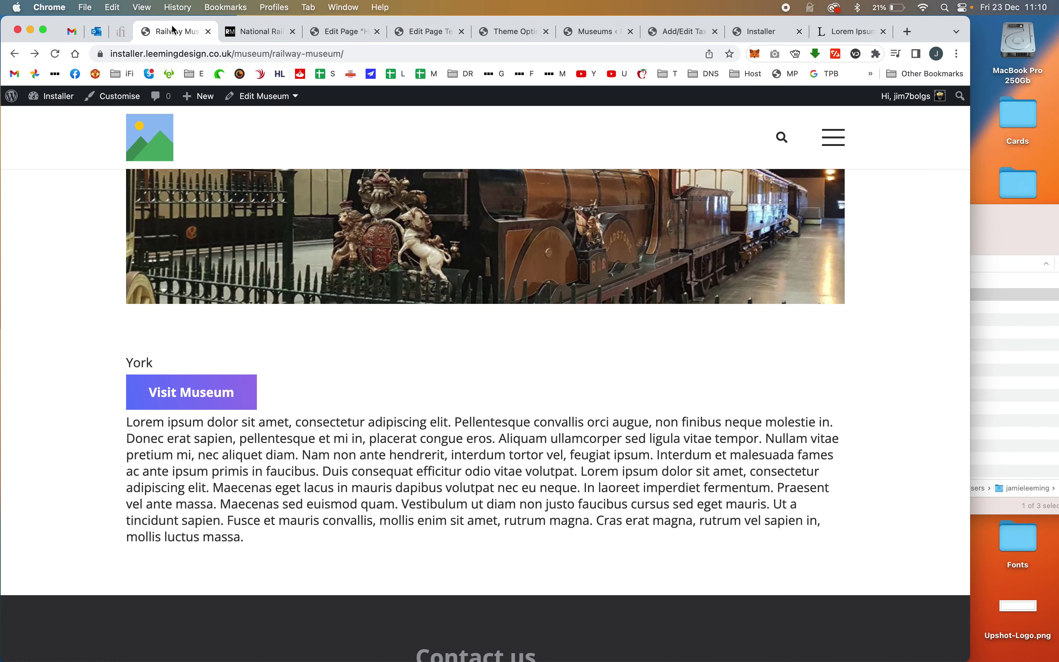